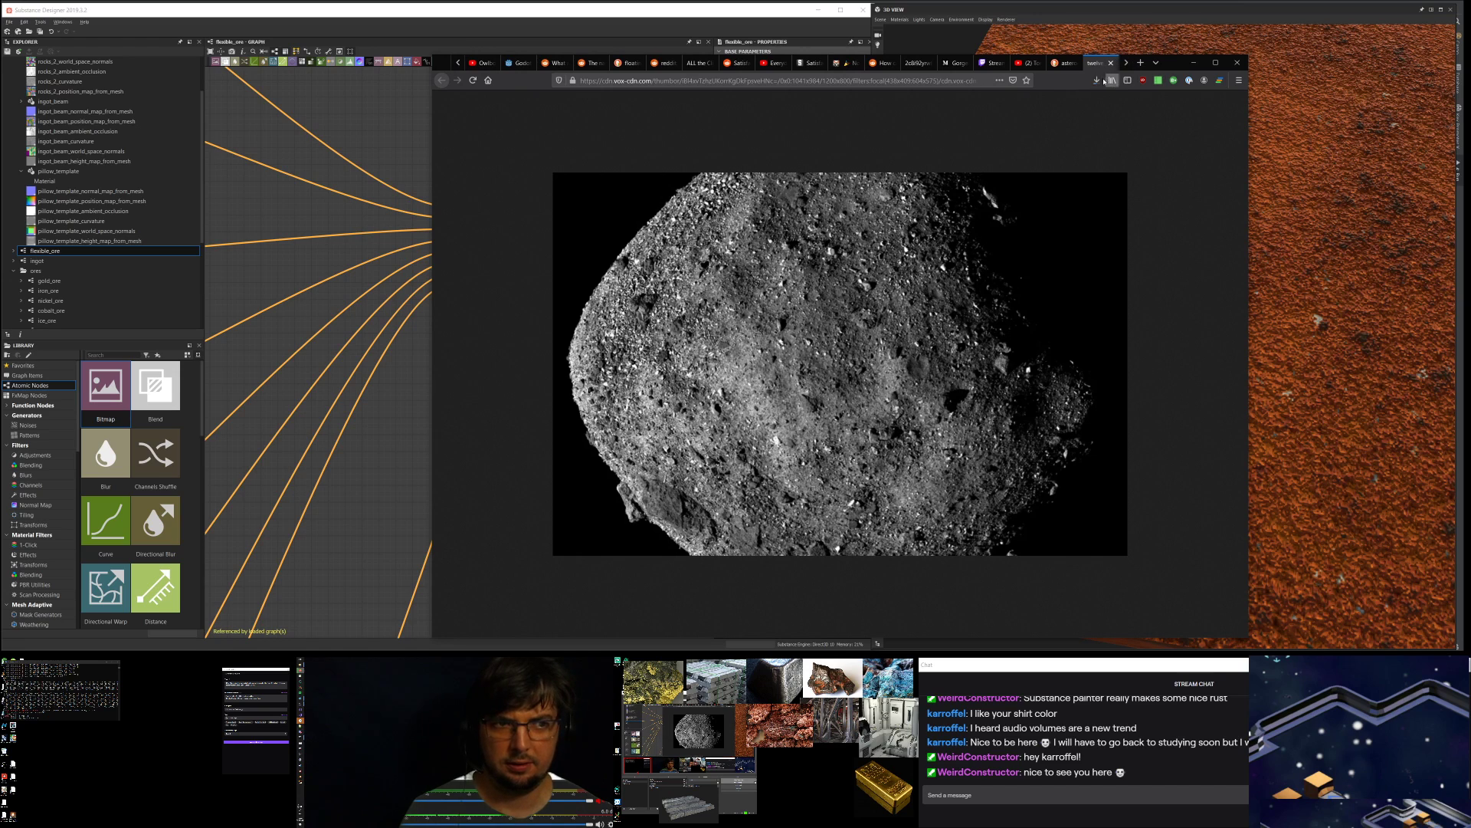
- Try to save the asteroid image as asteroid.png in the asteroids pictures folder
left_click(1090, 103)
left_click(837, 209)
key("ctrl+s")
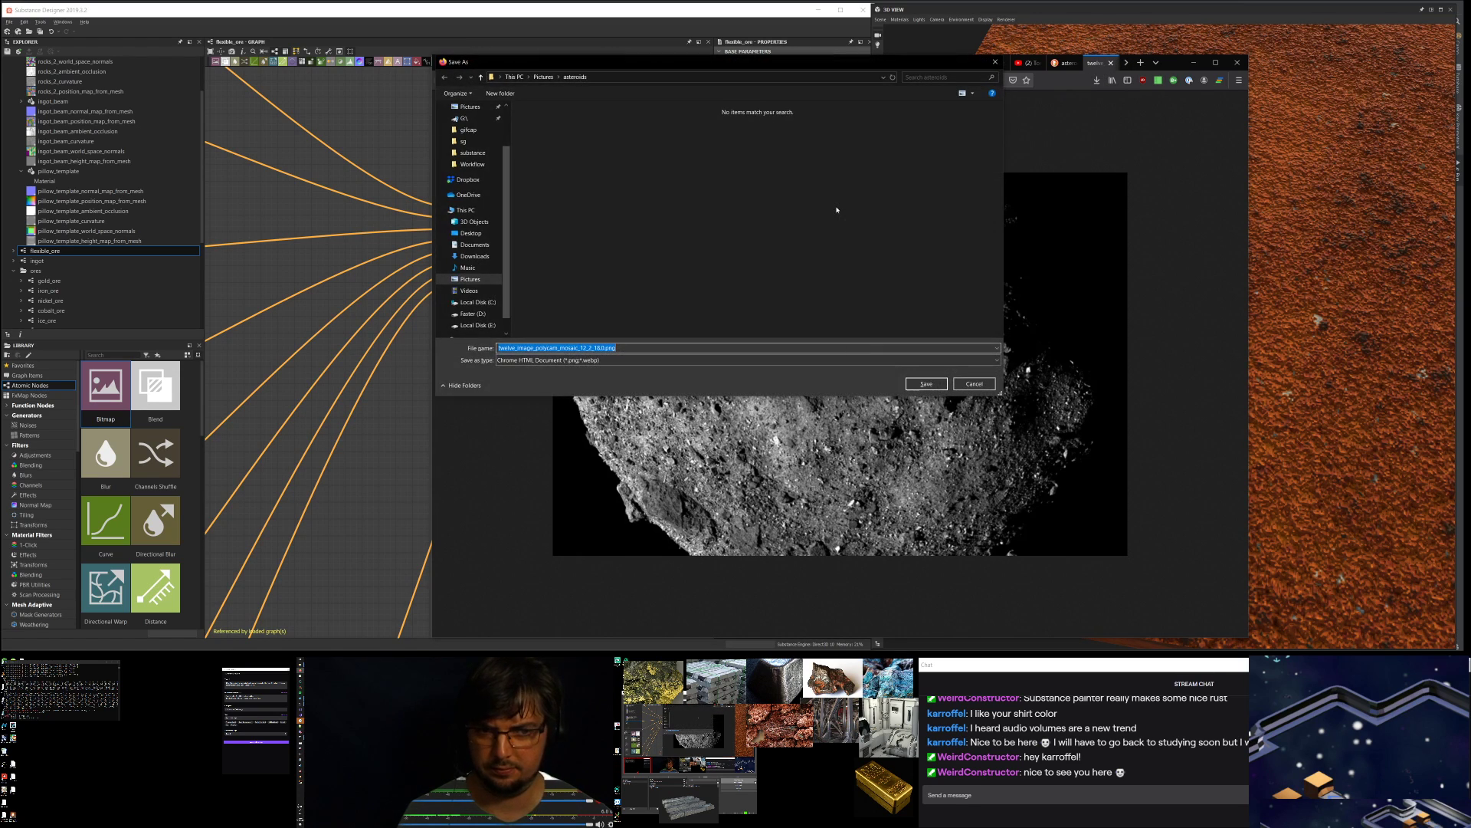
type("aset")
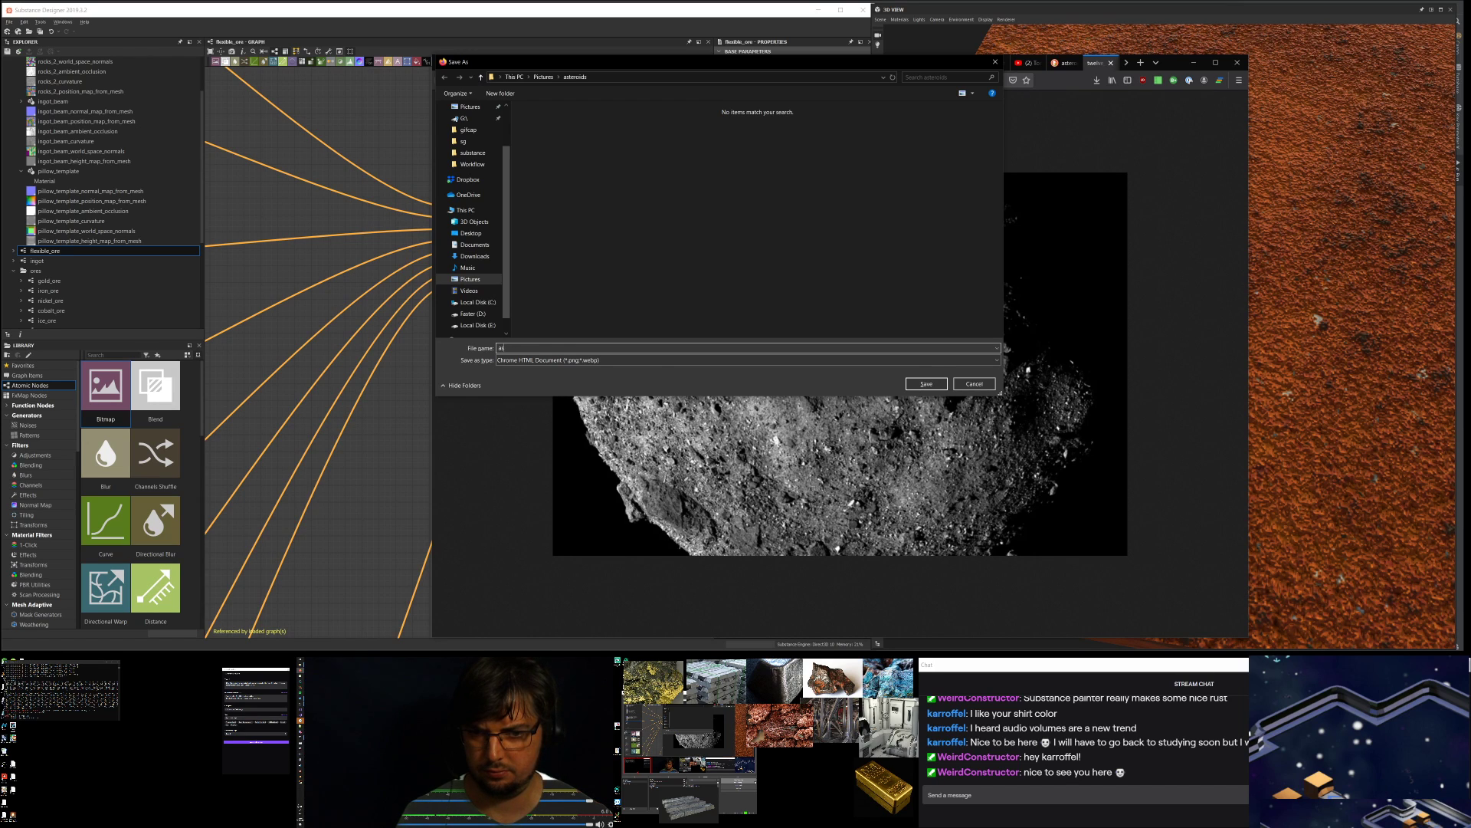
key("Return")
- Save the asteroid image from the browser into the ore_ref pictures folder under its suggested file name
right_click(778, 275)
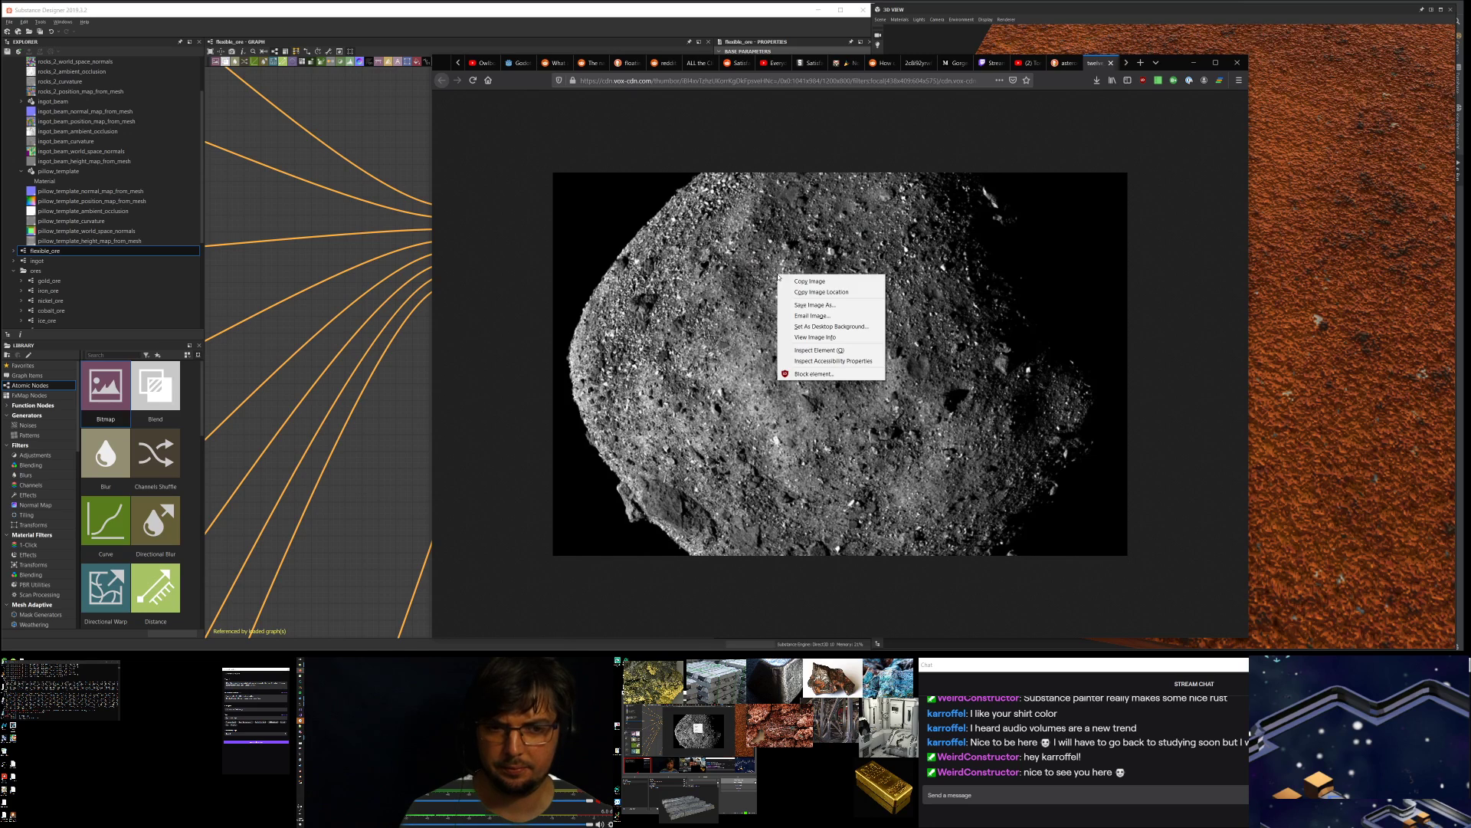
left_click(834, 303)
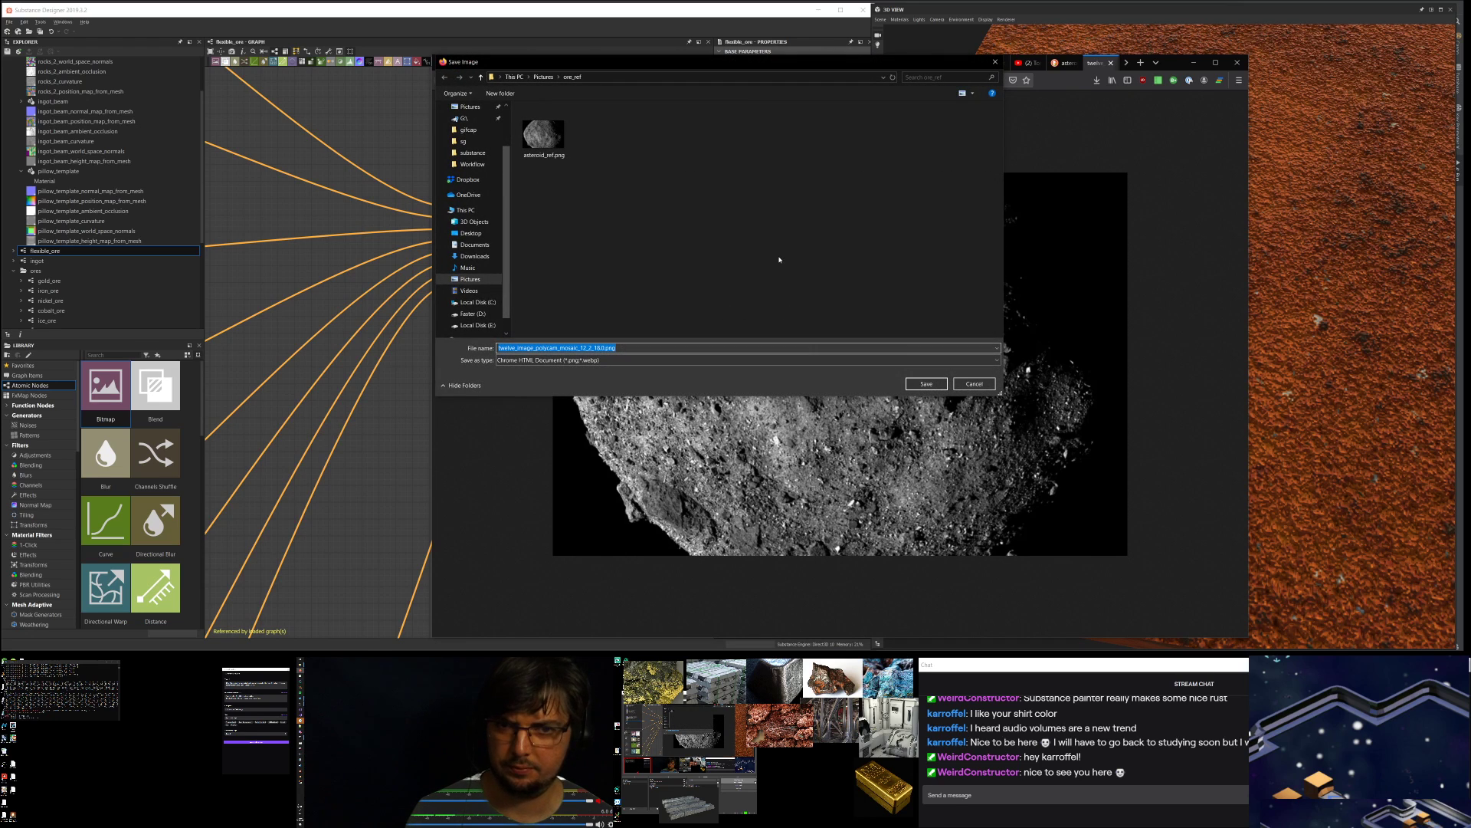
left_click(925, 381)
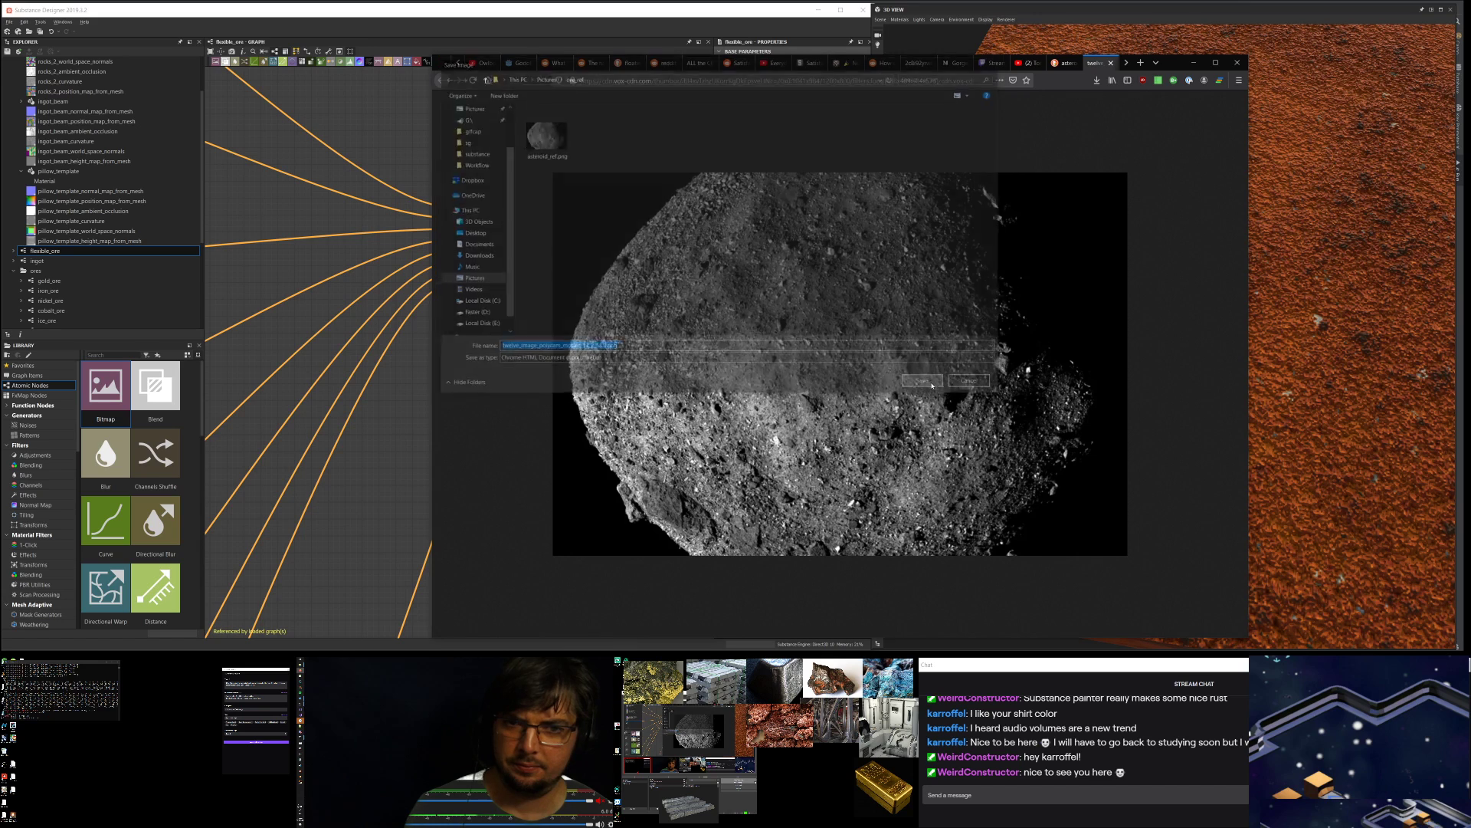
- Show the downloaded asteroid image in its ore_ref folder, preview it in the image viewer, and close the preview
left_click(1097, 80)
left_click(1084, 104)
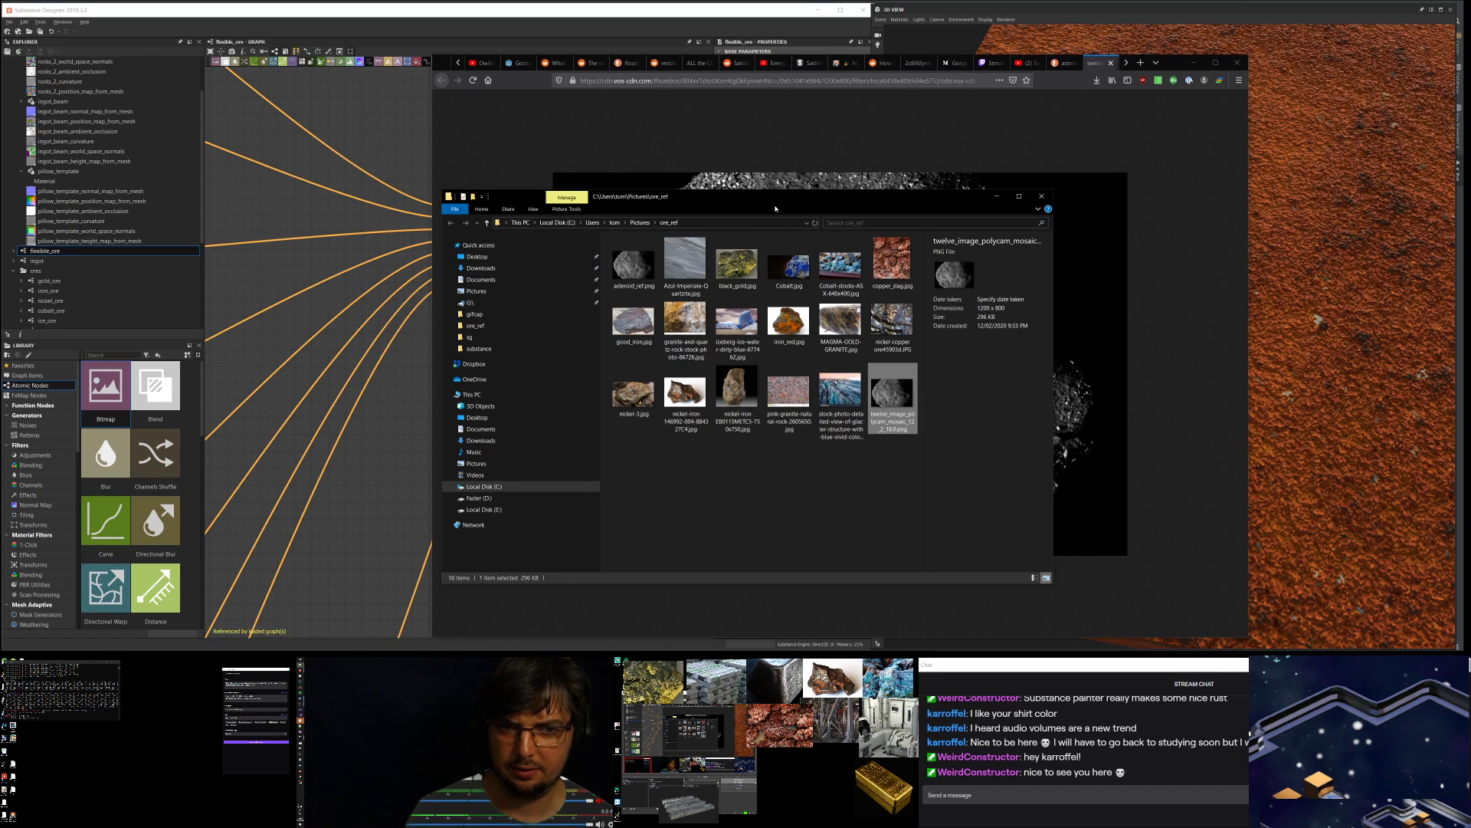
double_click(884, 398)
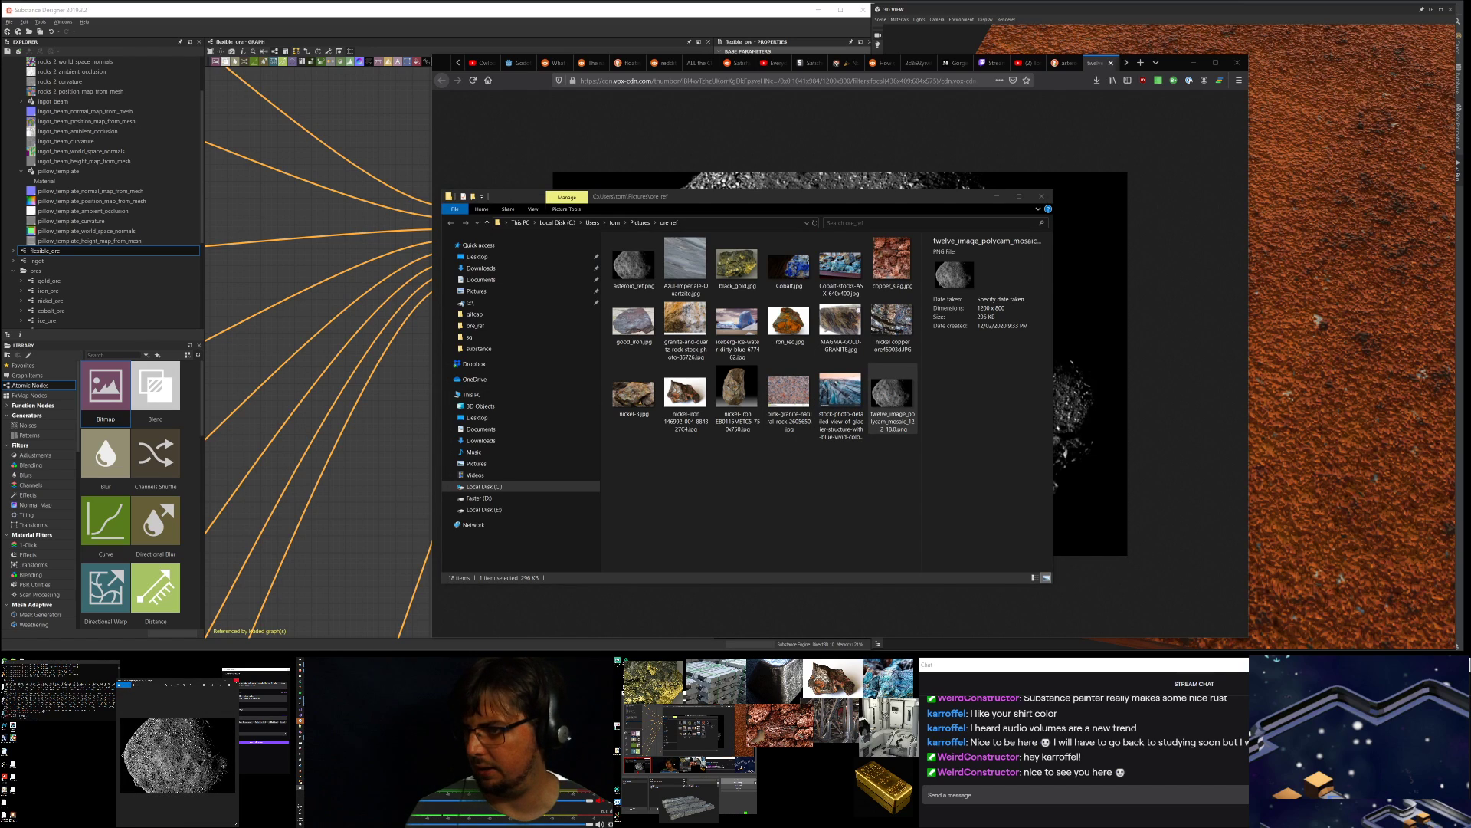
key("Escape")
- Try to add the downloaded asteroid mosaic and asteroid_ref.png from the ore_ref folder as reference images
left_click(299, 805)
right_click(281, 807)
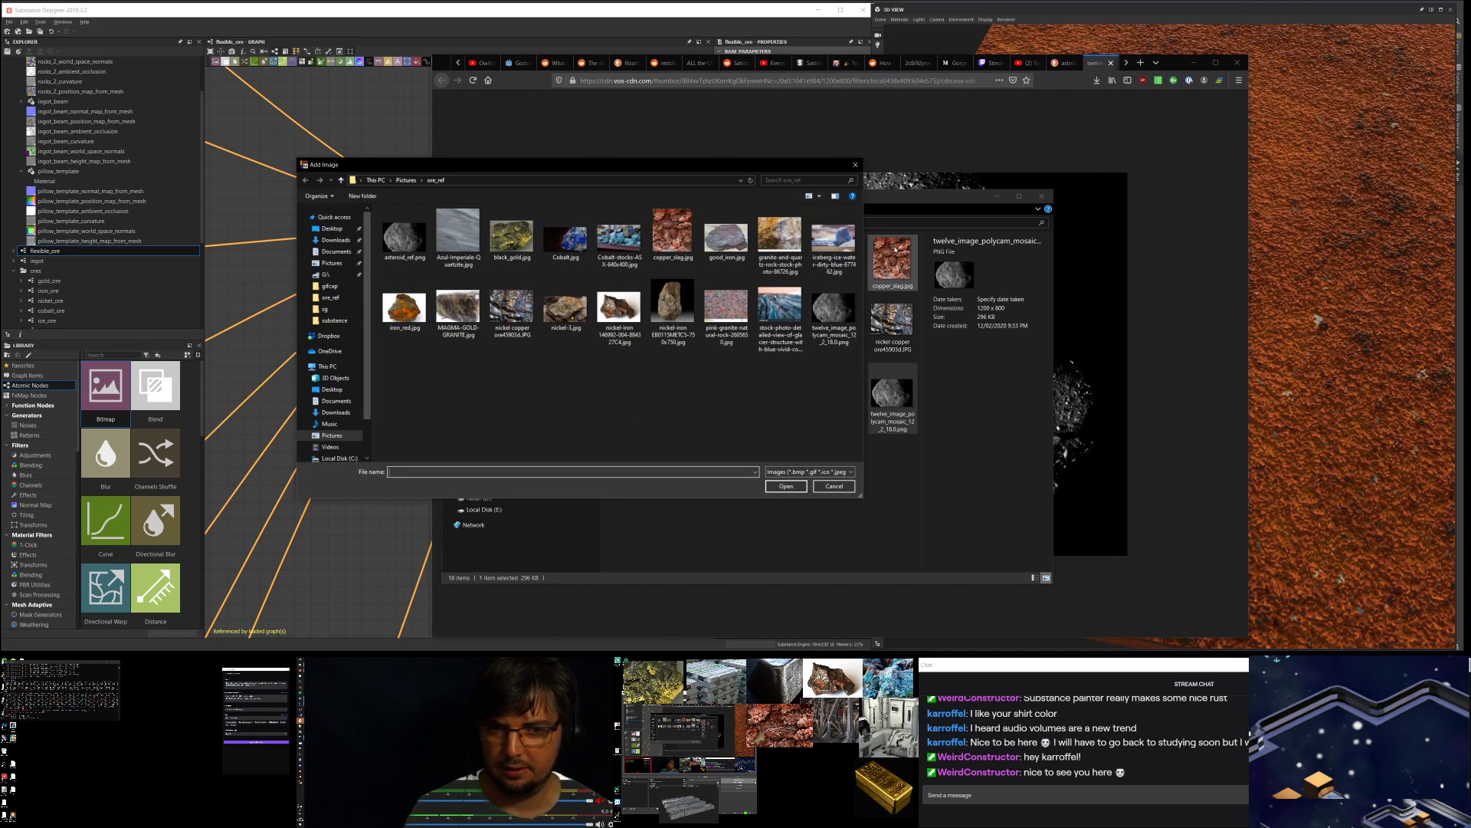
left_click(834, 306)
double_click(827, 304)
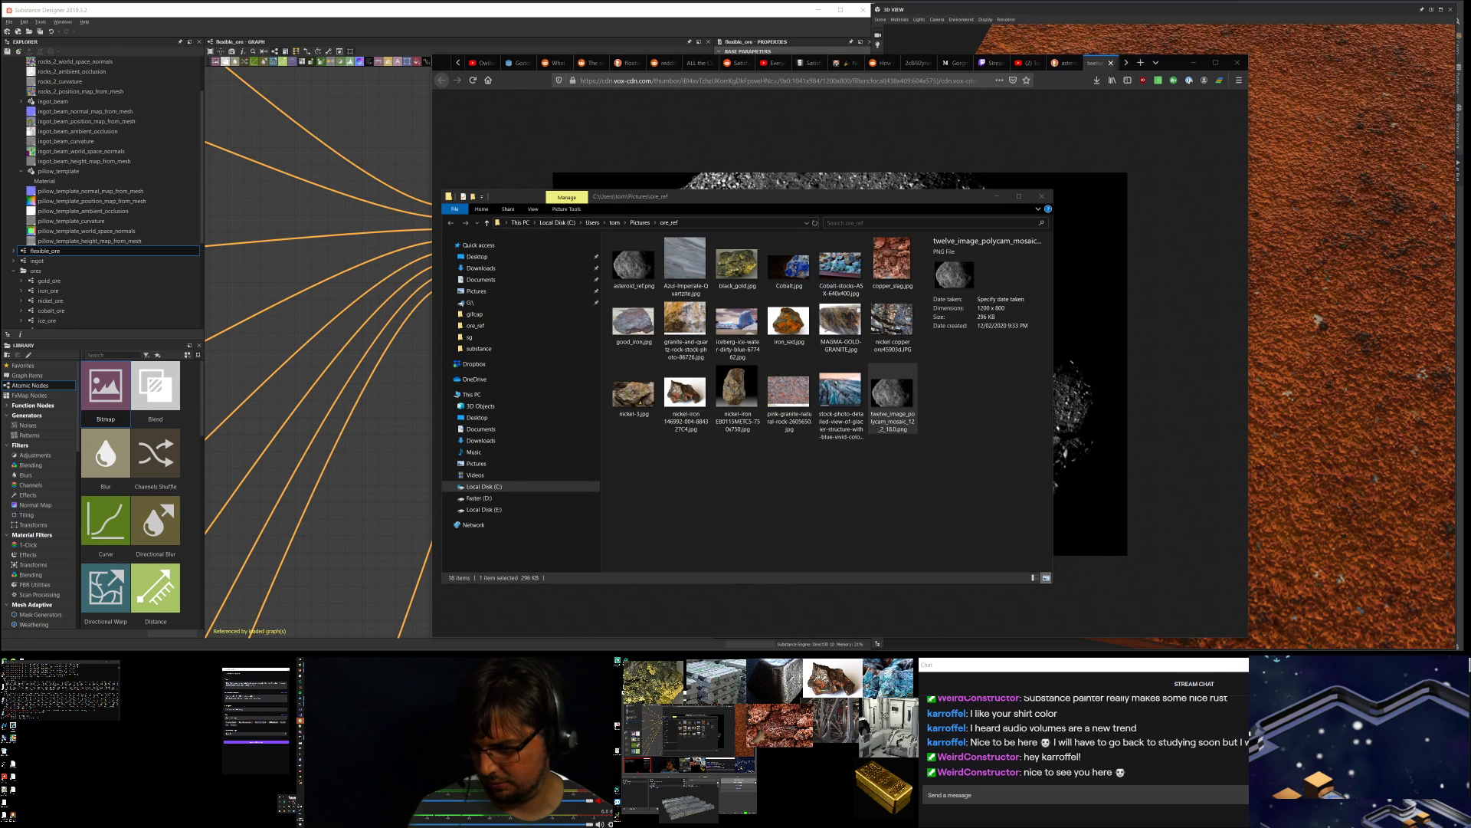
right_click(281, 807)
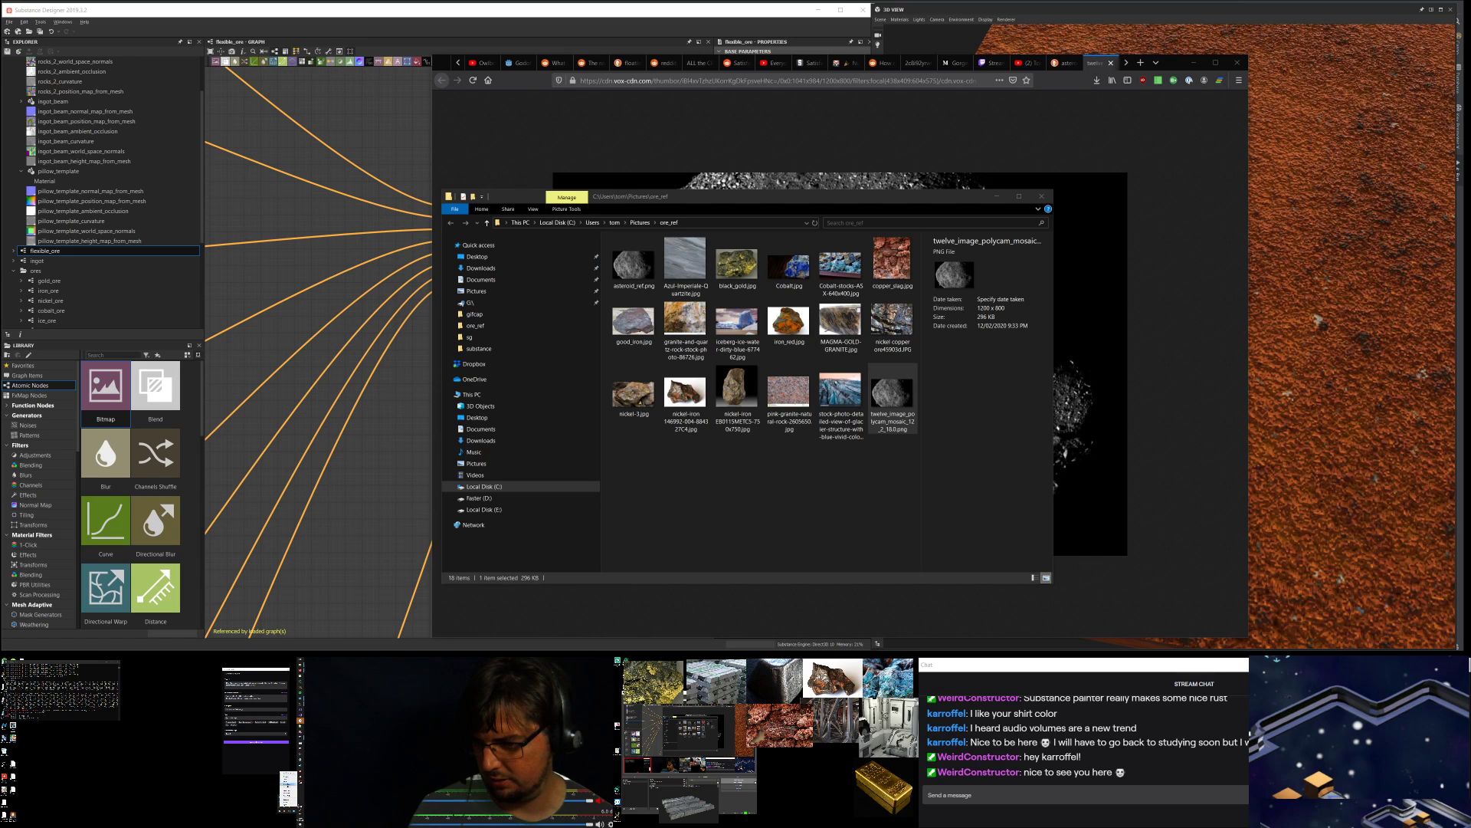
left_click(291, 773)
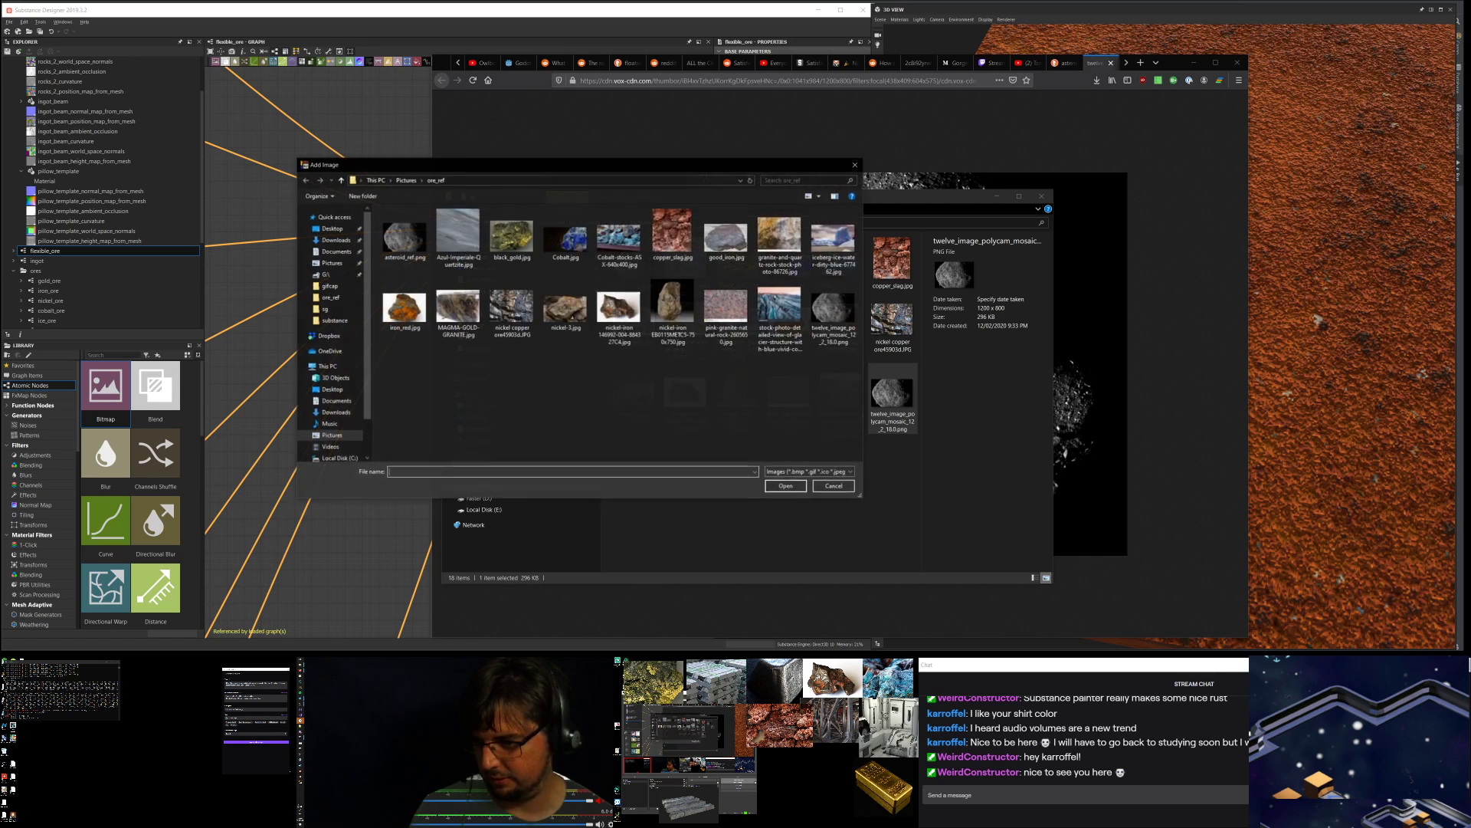
double_click(424, 242)
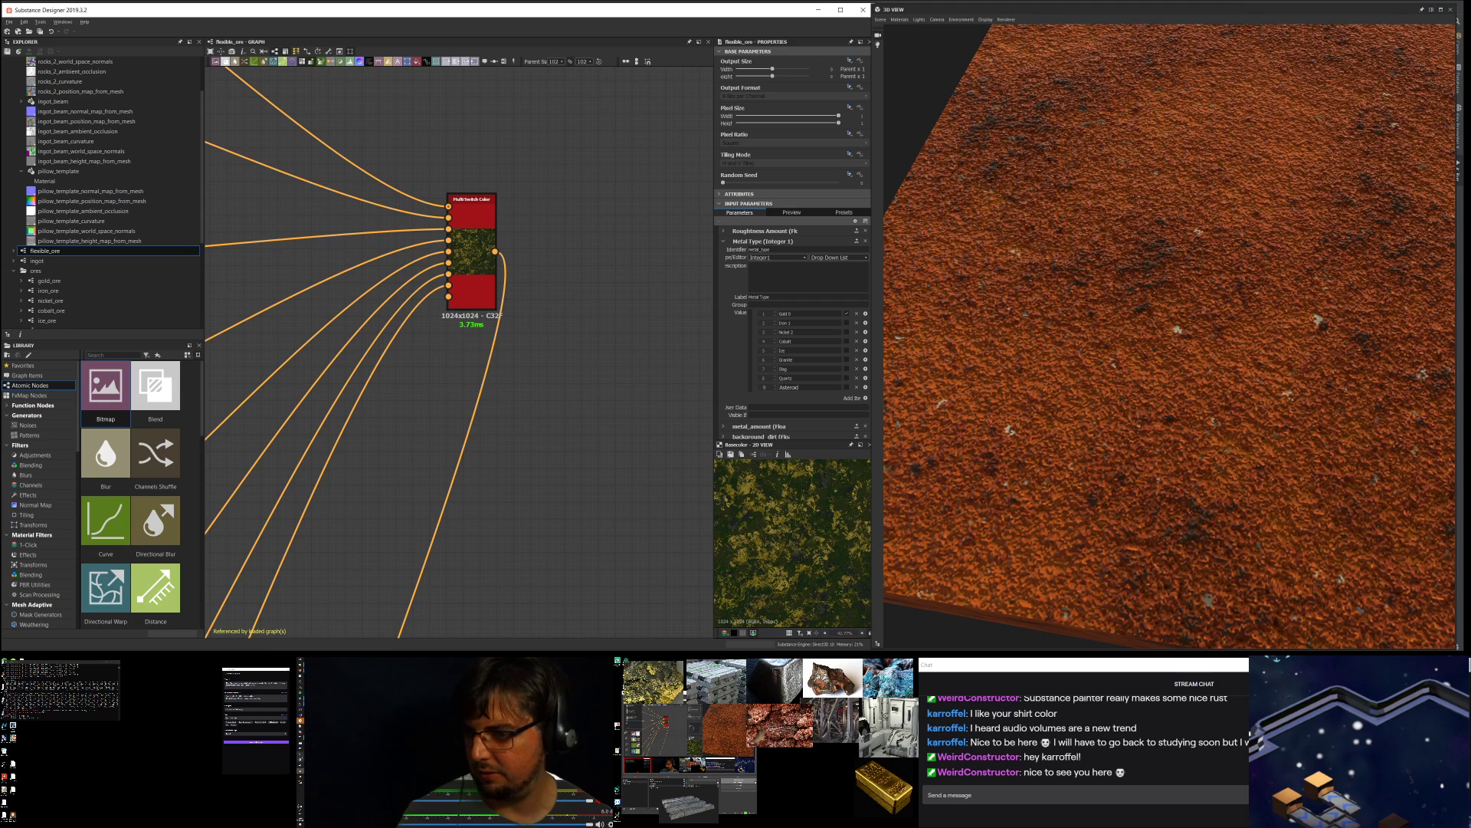
- Open the downloaded twelve_image_polycam_mosaic picture from the browser in Photos and minimize the browser
left_click(300, 679)
left_click(283, 676)
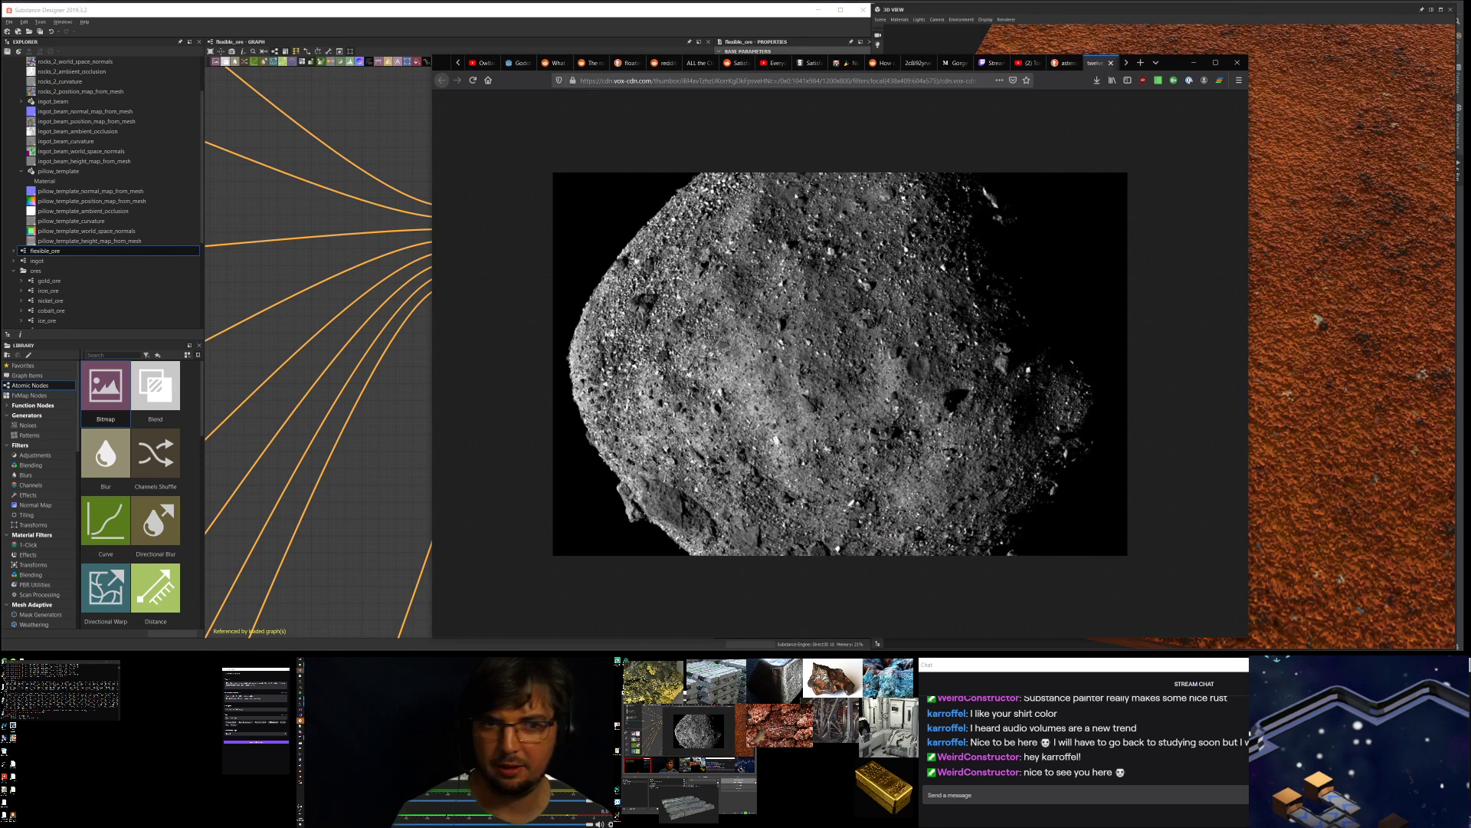
right_click(844, 322)
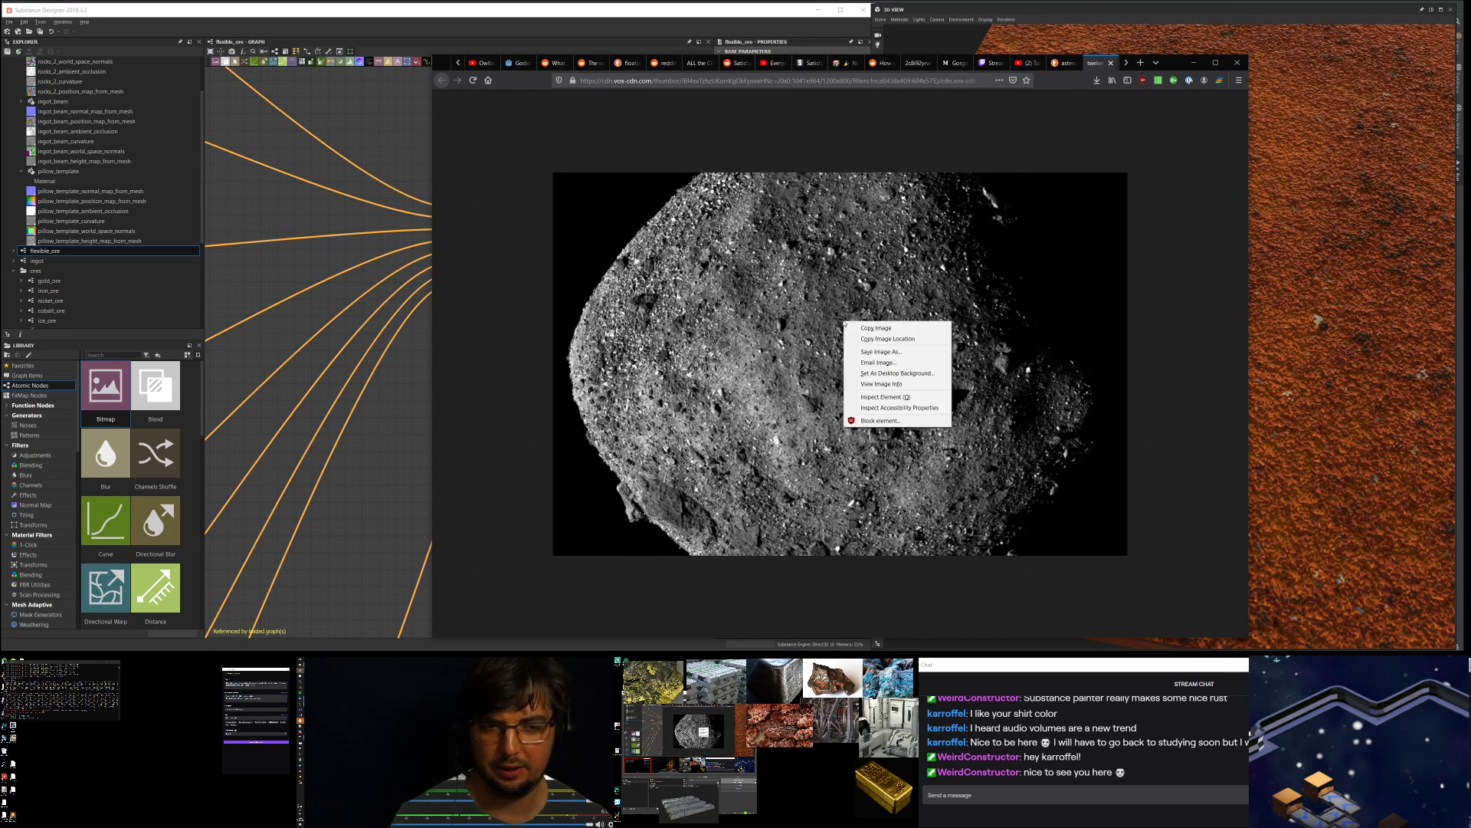
left_click(1097, 81)
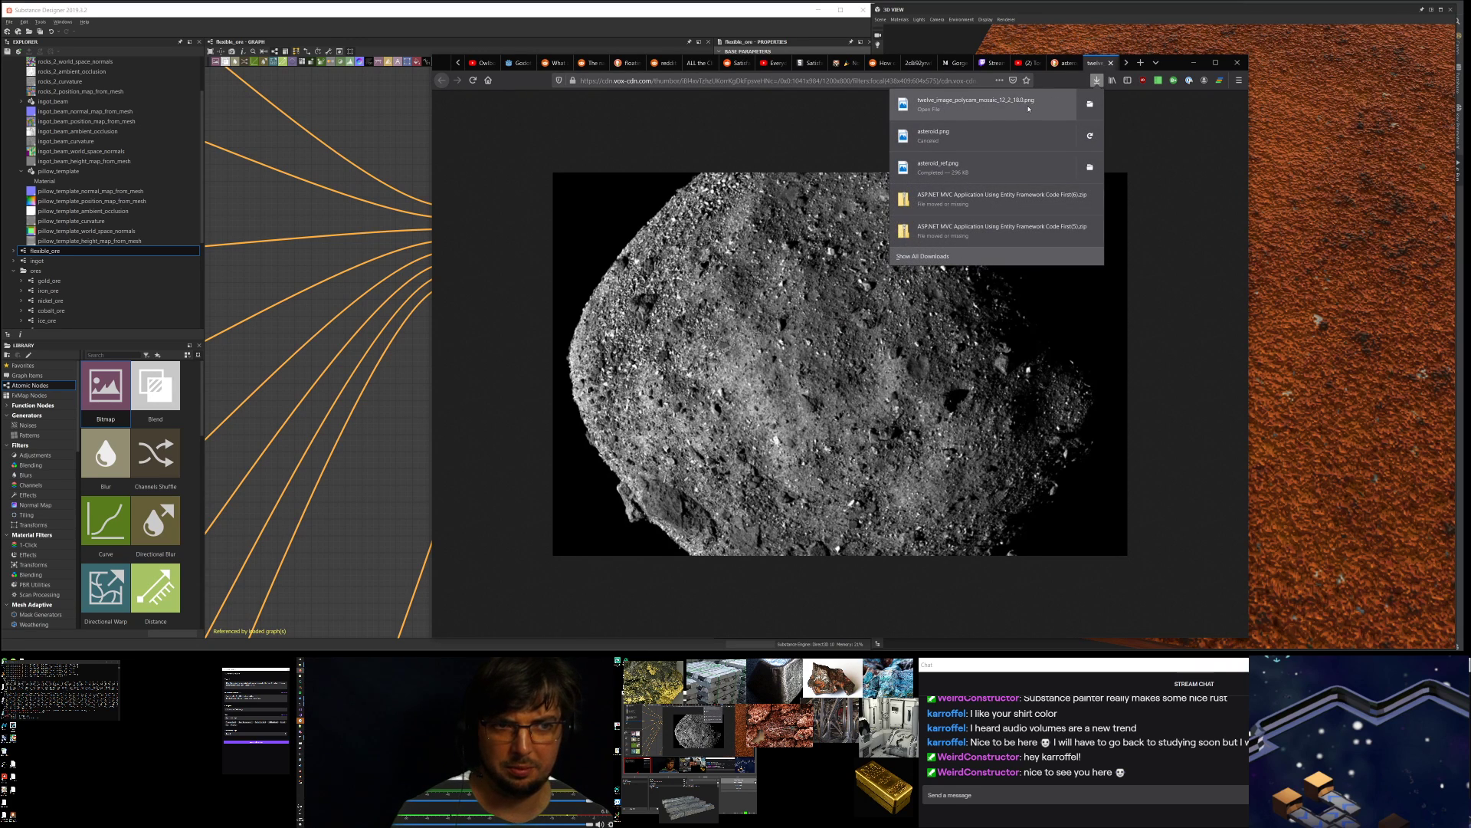
left_click(1029, 109)
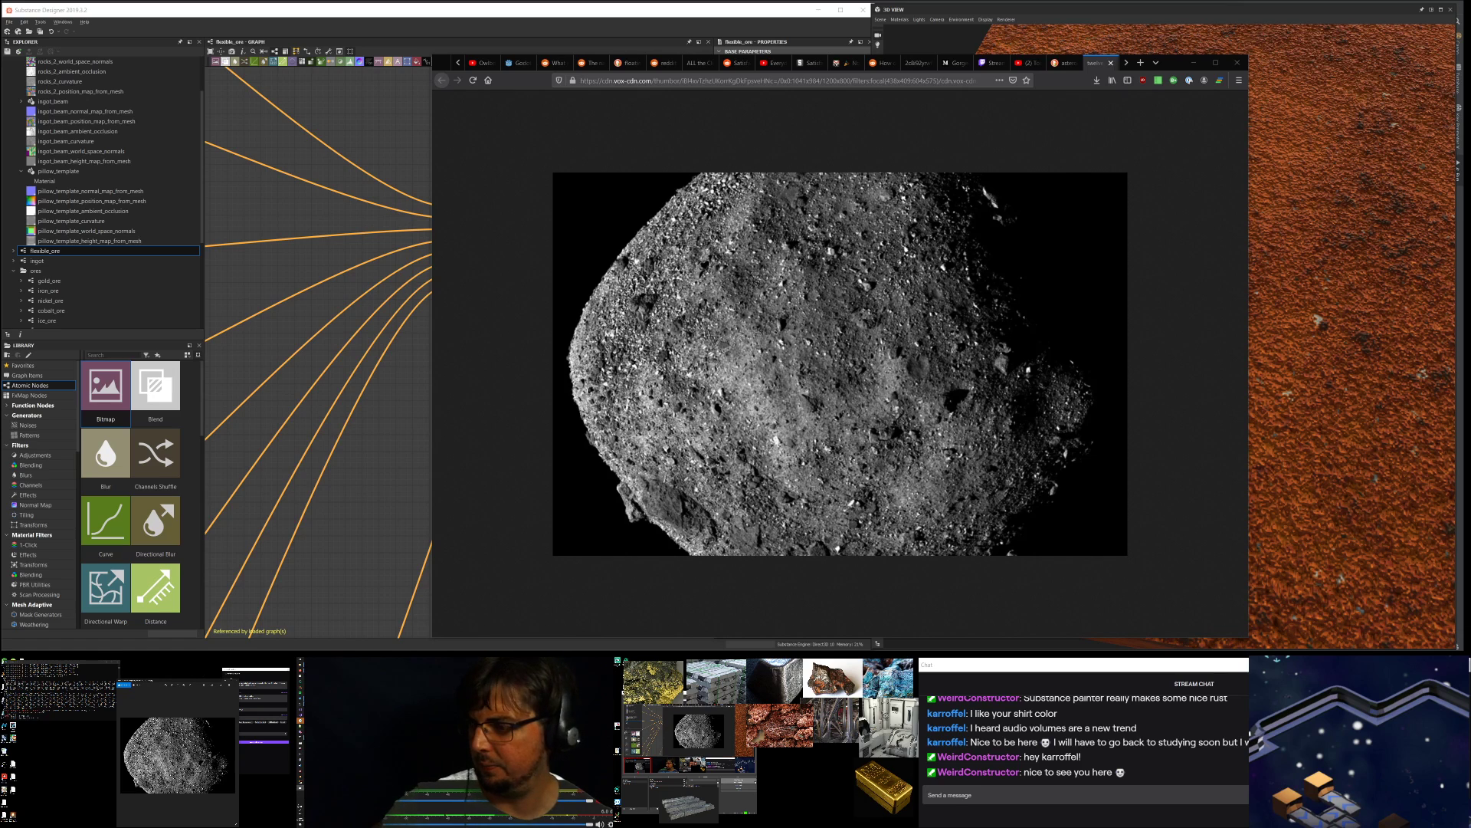
left_click(1193, 63)
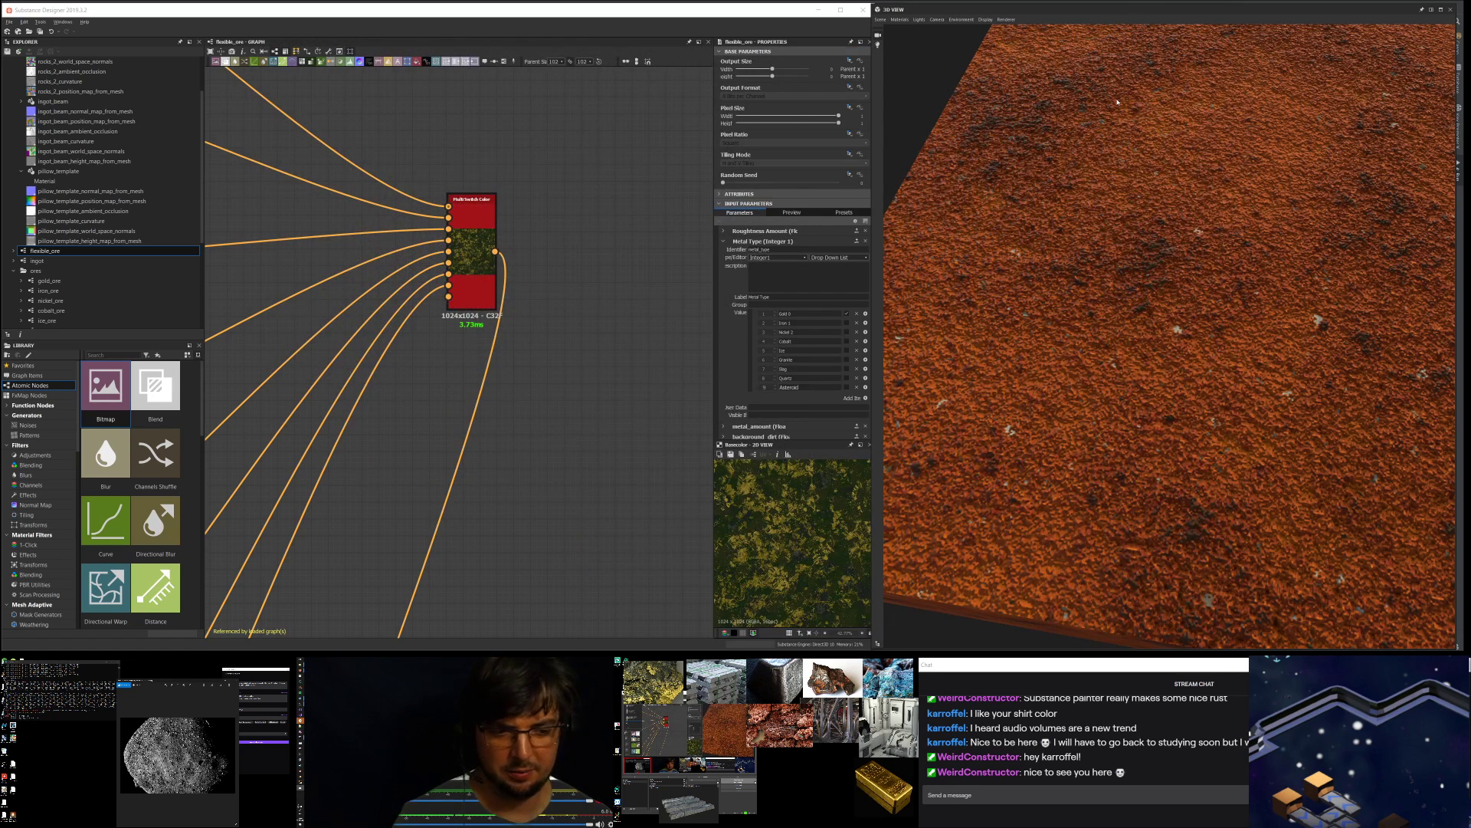
- Inspect the asteroid picture up close and place the Photos window on the side monitor as a reference
left_click_drag(203, 681, 971, 379)
mouse_move(829, 677)
left_mouse_down()
mouse_move(1304, 233)
mouse_move(998, 145)
mouse_move(762, 678)
mouse_move(826, 676)
left_mouse_up()
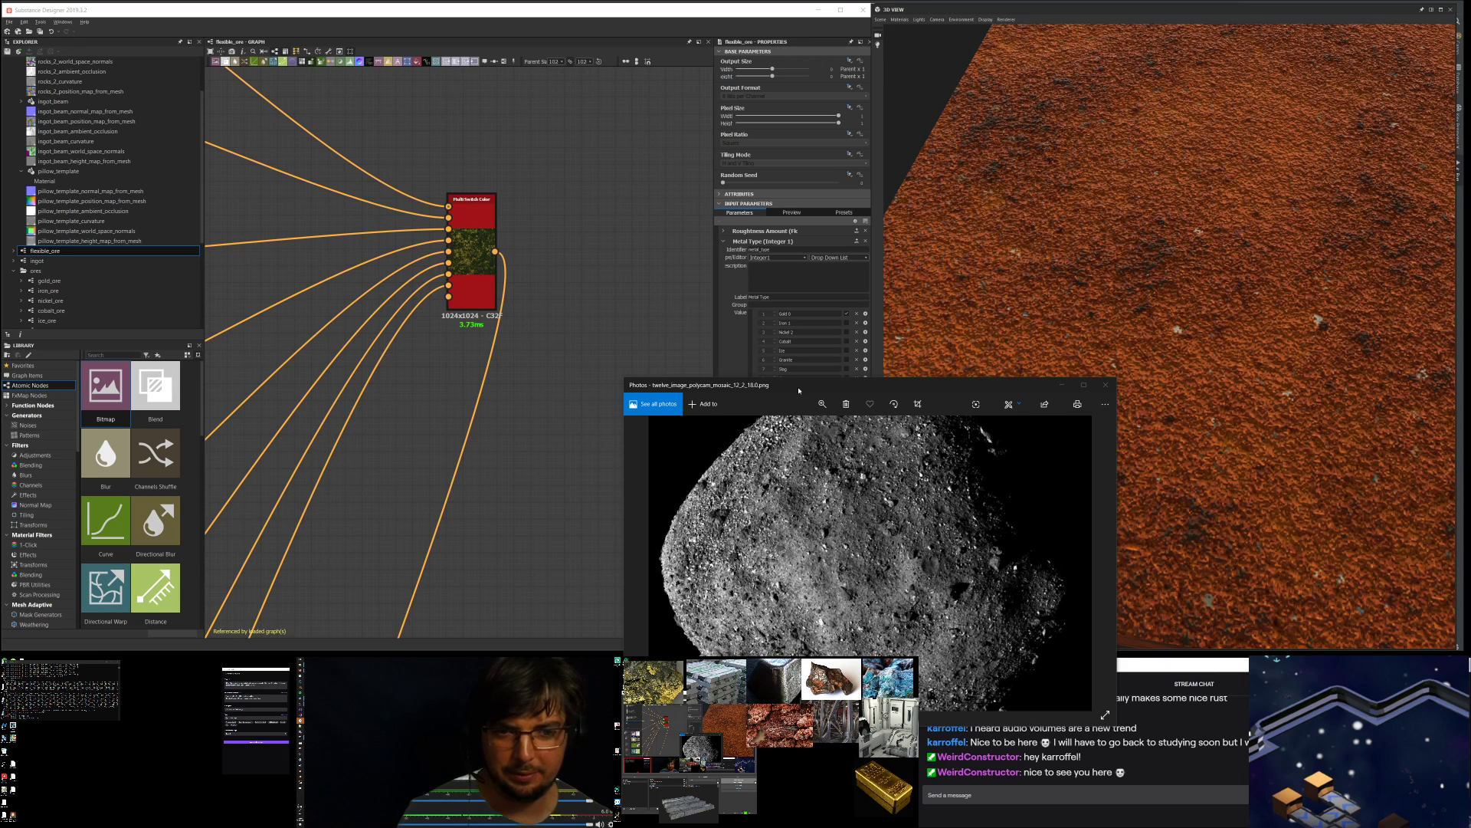
left_click_drag(801, 378, 815, 240)
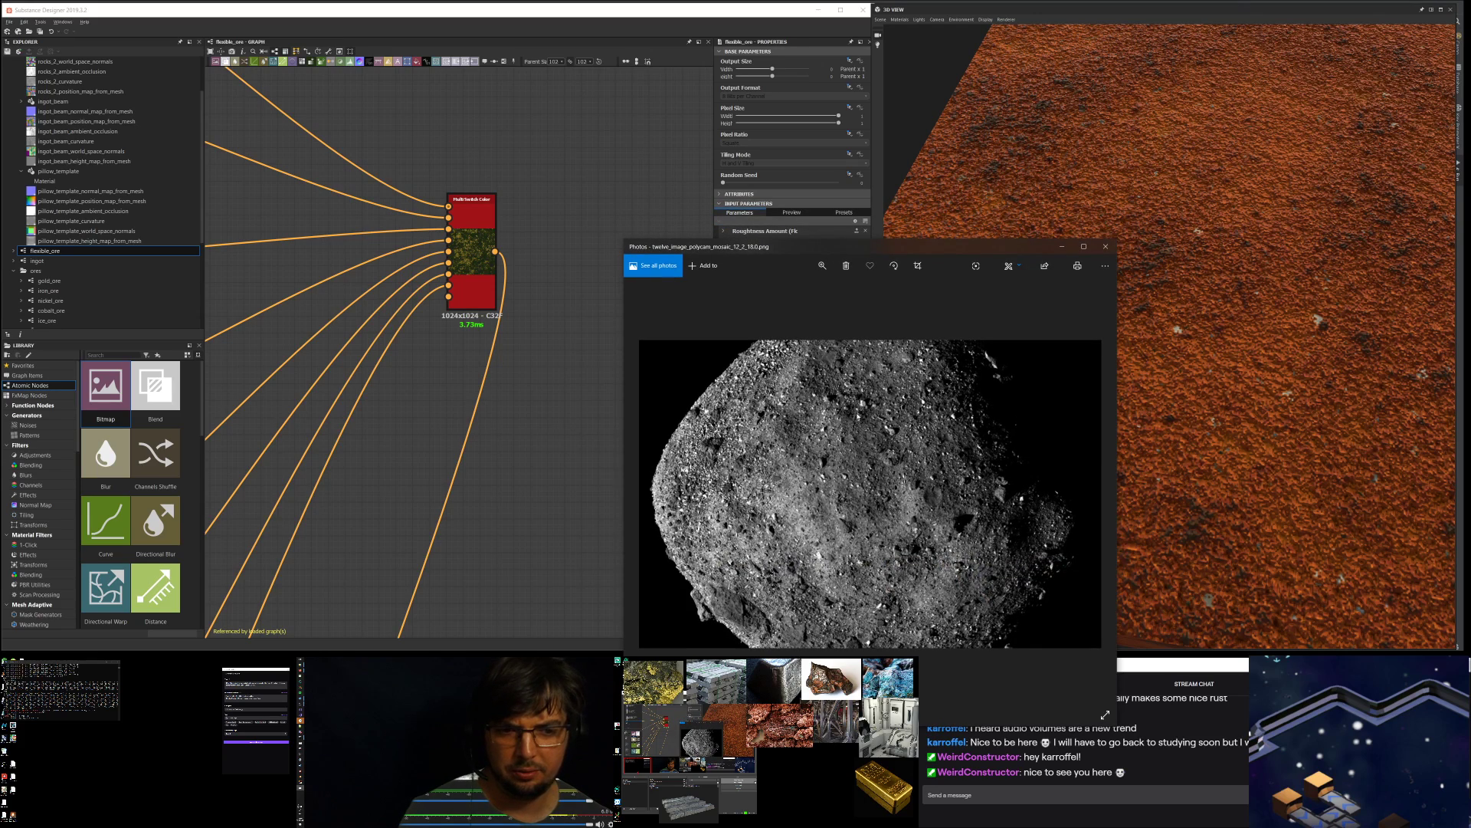
scroll(871, 381, "up", 3)
scroll(875, 381, "down", 3)
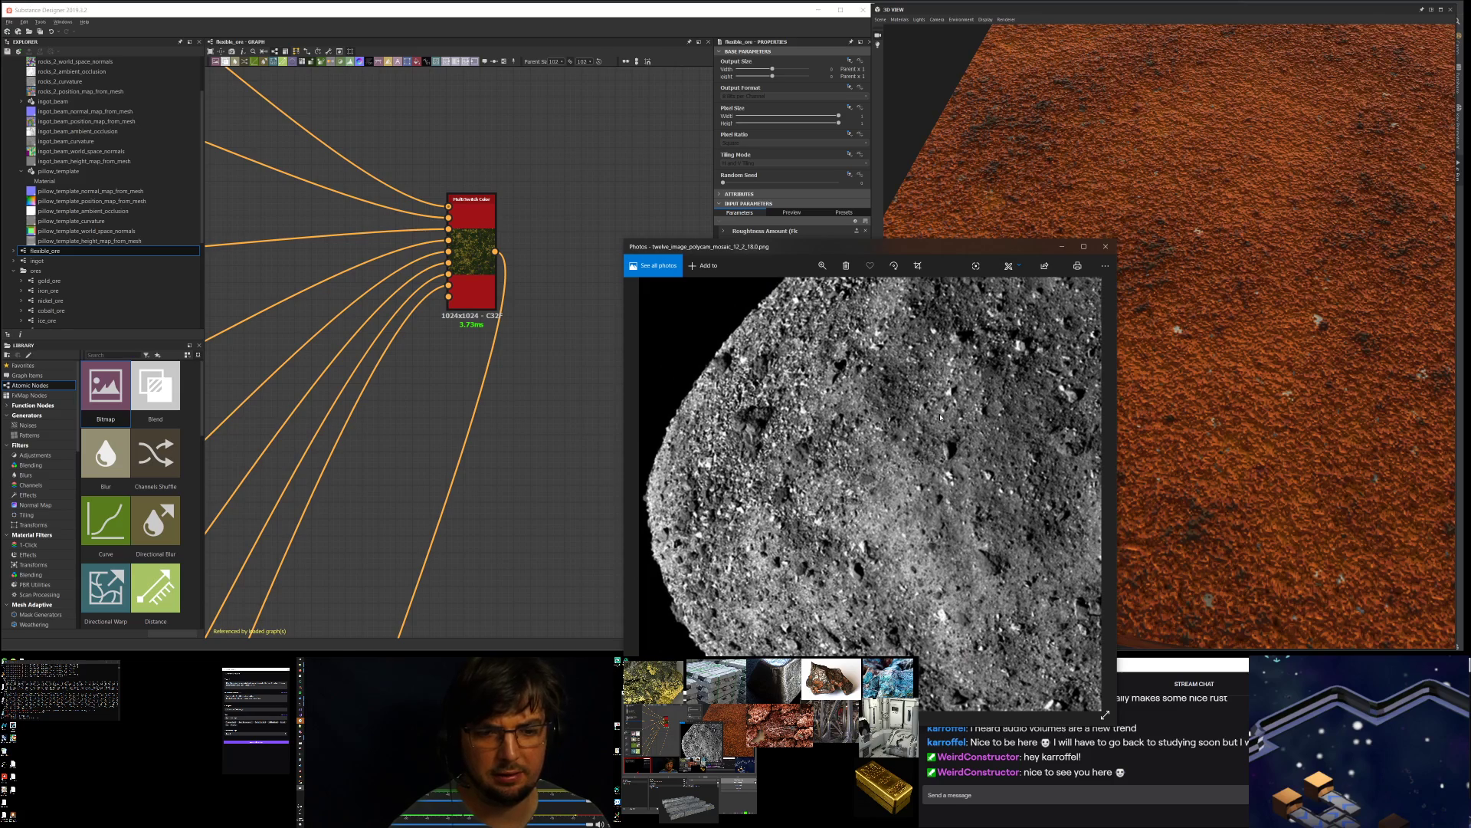
left_click_drag(920, 247, 0, 169)
- Move the column of ore colour frames from Gold to Quartz up in the Substance Designer graph, clear of the Albedo frame
scroll(494, 231, "down", 6)
scroll(494, 232, "up", 8)
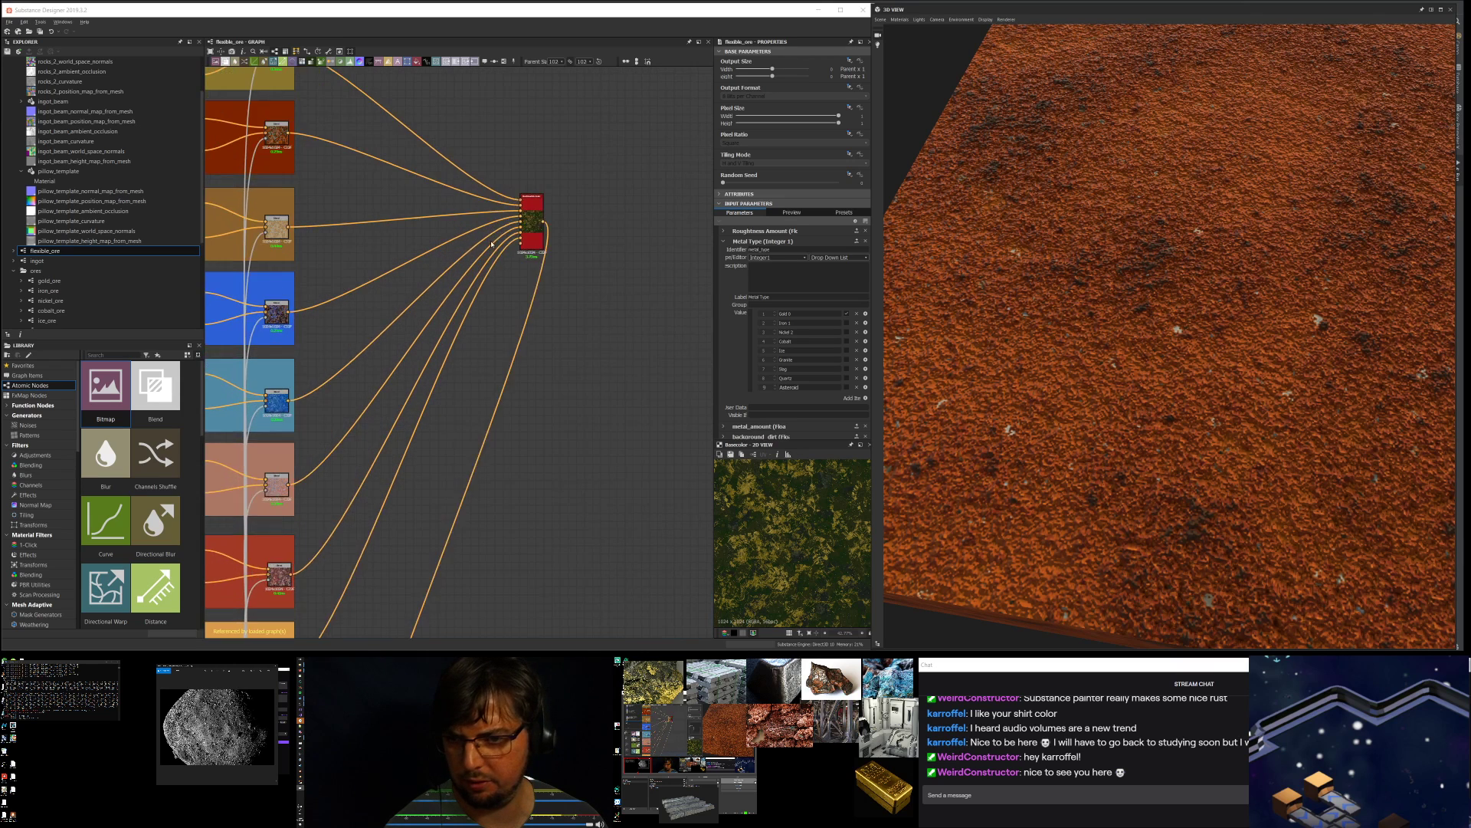
scroll(530, 244, "down", 3)
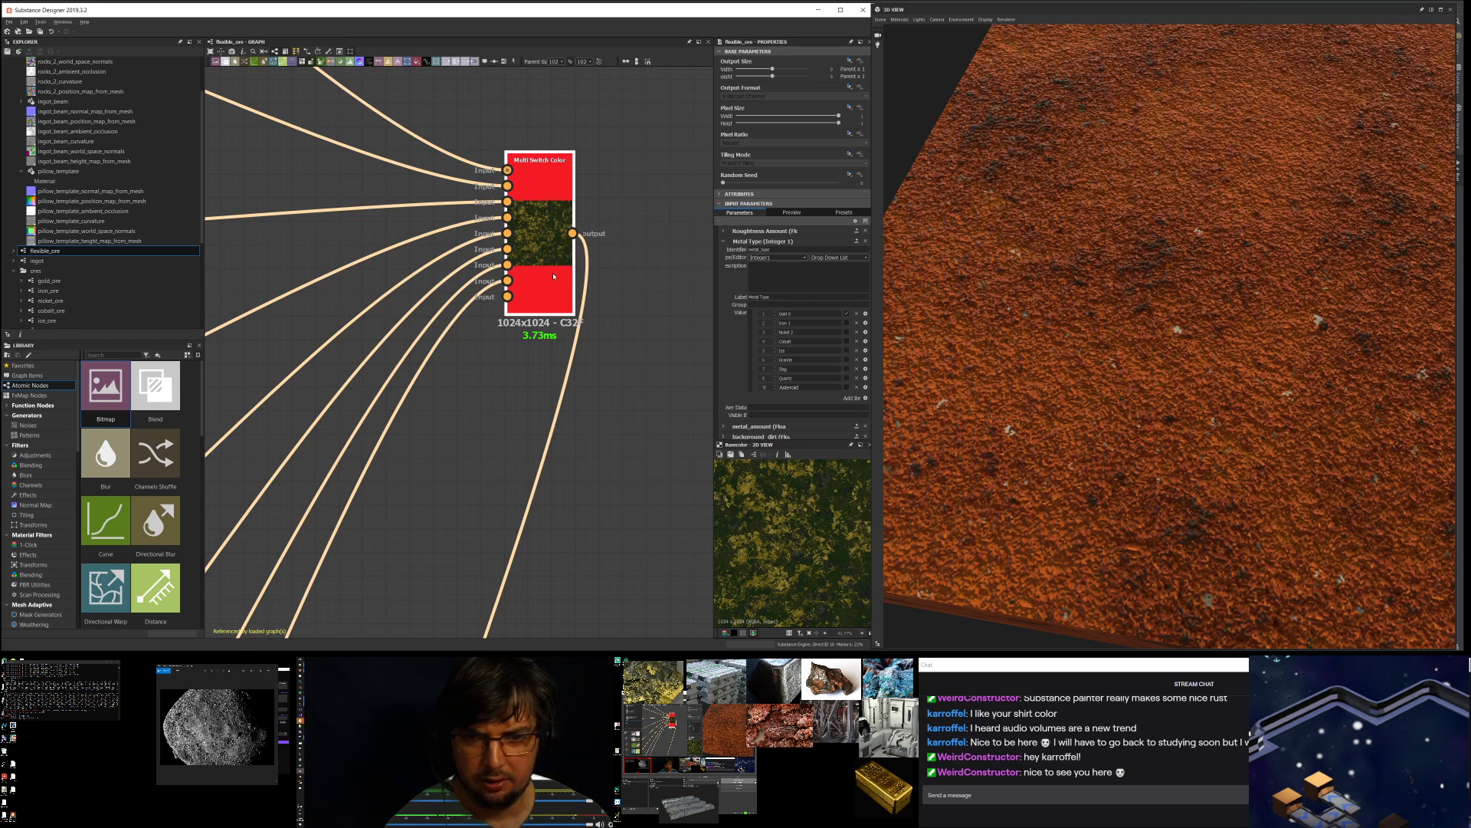
scroll(603, 306, "down", 5)
scroll(545, 269, "up", 2)
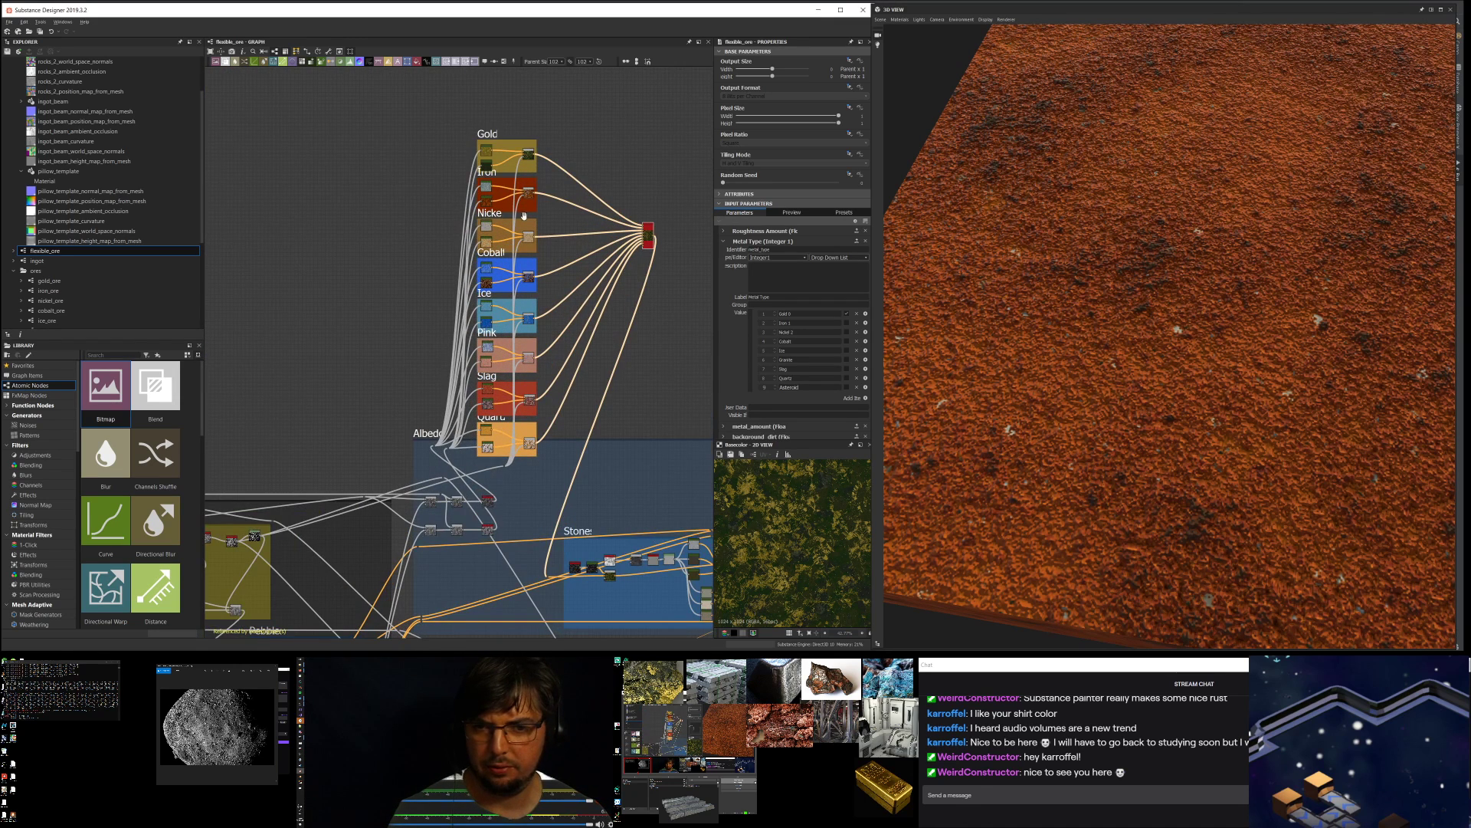
left_click_drag(473, 103, 529, 414)
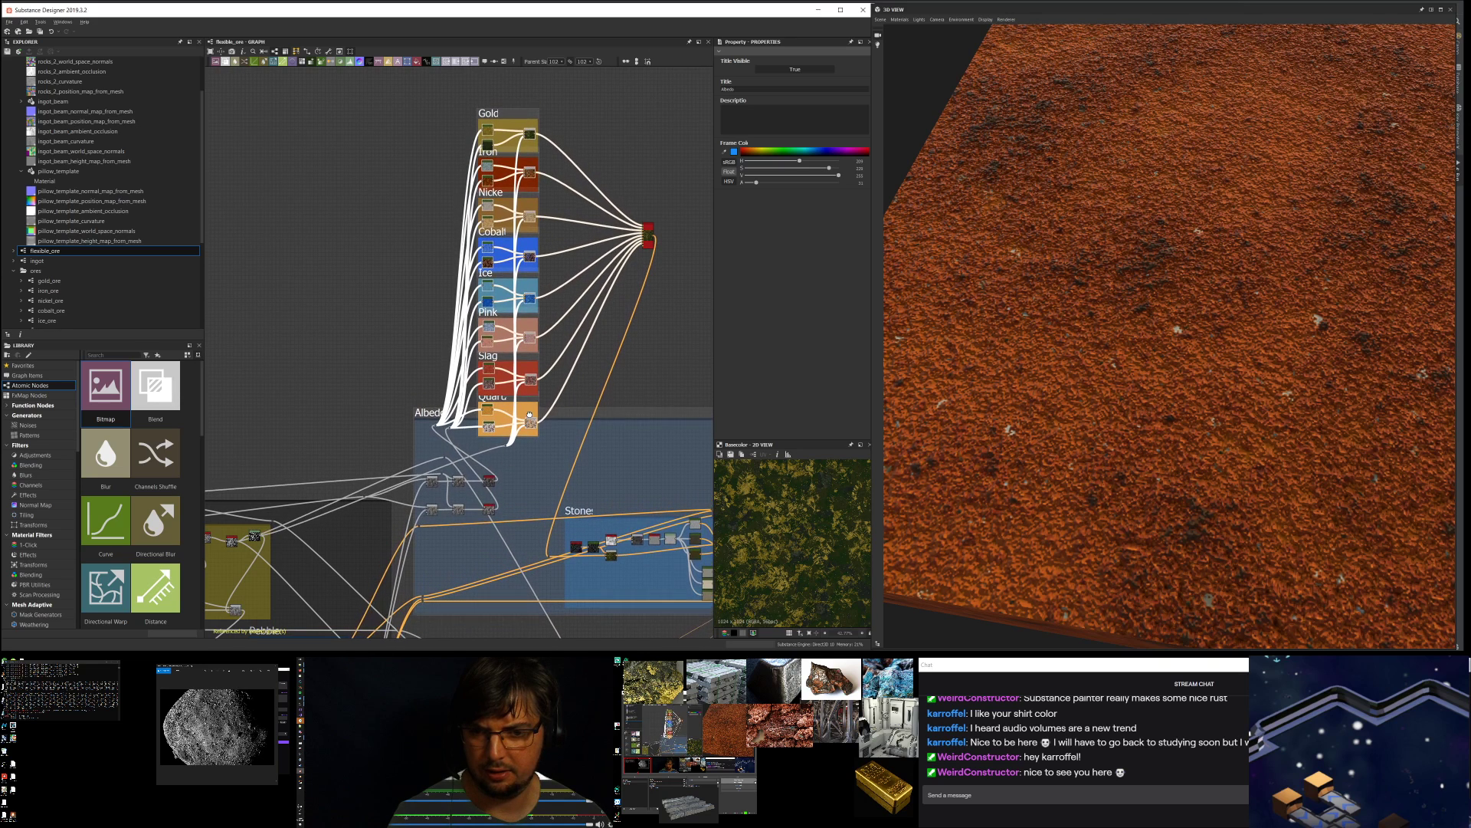
key("ctrl+z")
left_click(543, 147)
left_click_drag(467, 117, 533, 361)
left_click(589, 381)
- Duplicate the Quartz frame with its Gradient Map and Blend nodes and place the copy directly below the original
scroll(591, 382, "up", 2)
scroll(590, 383, "up", 2)
left_click(428, 339)
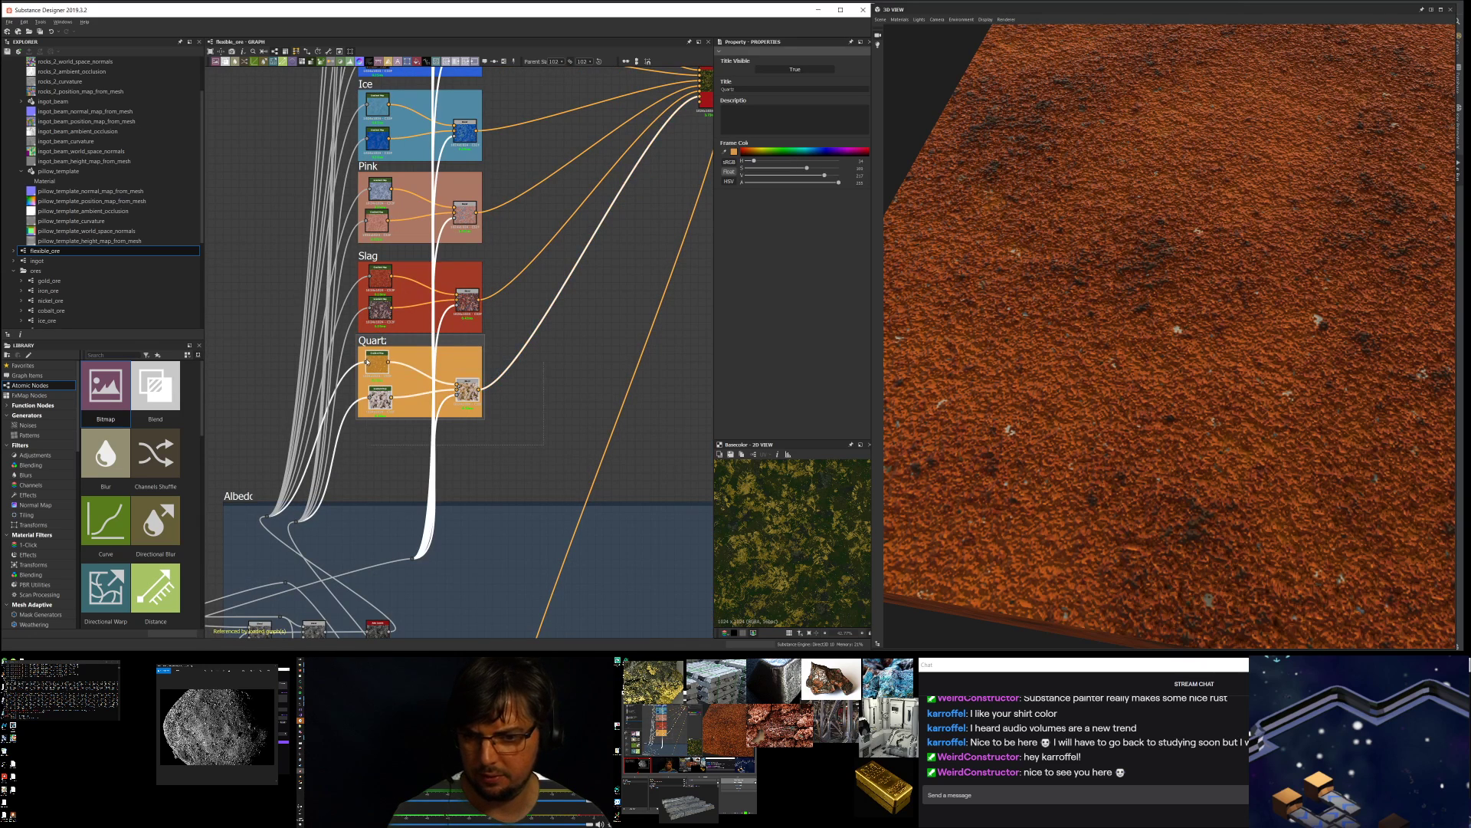
key("ctrl+c")
left_click(576, 406)
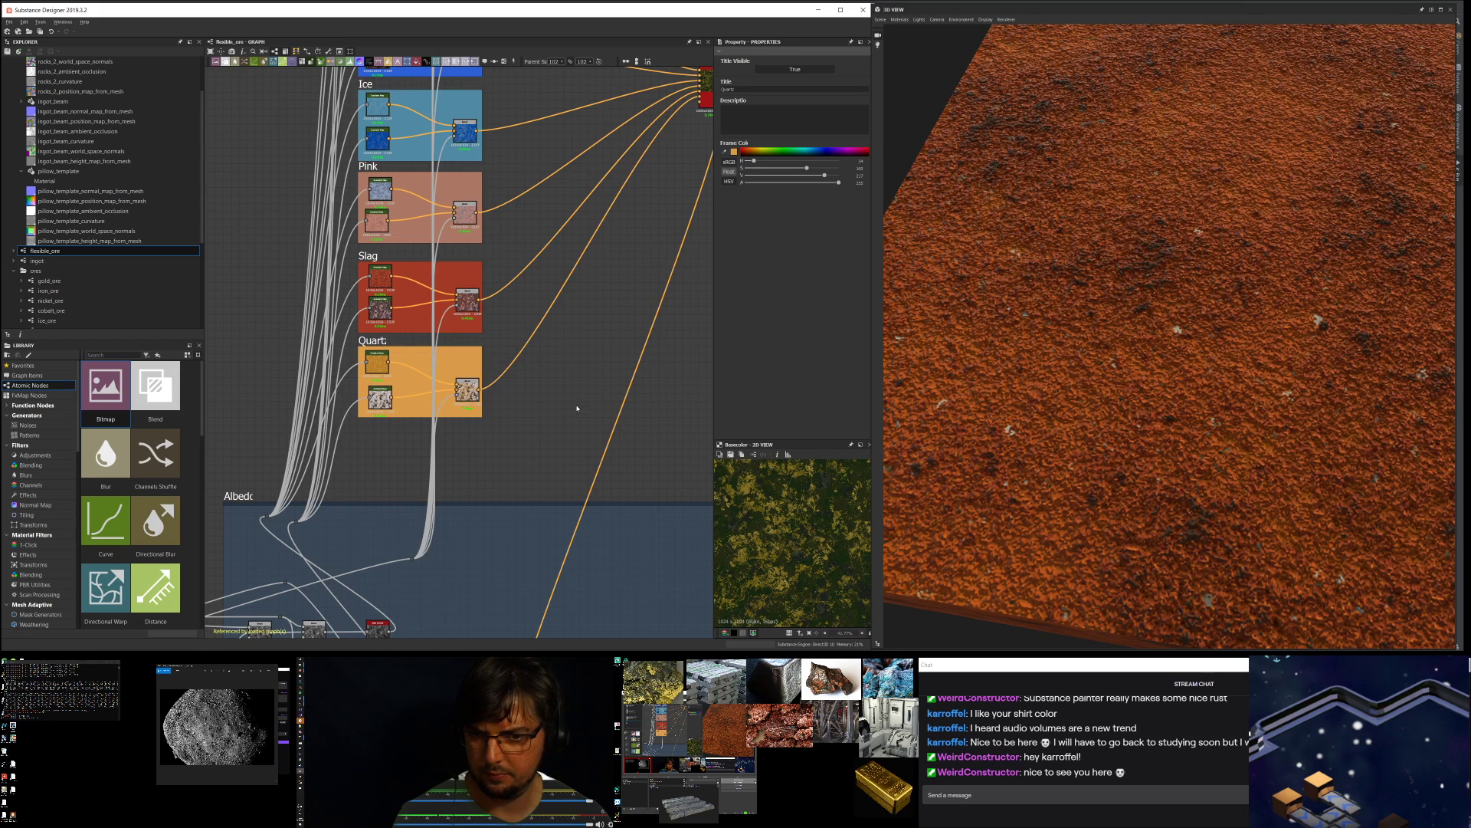
key("ctrl+v")
left_click(507, 334)
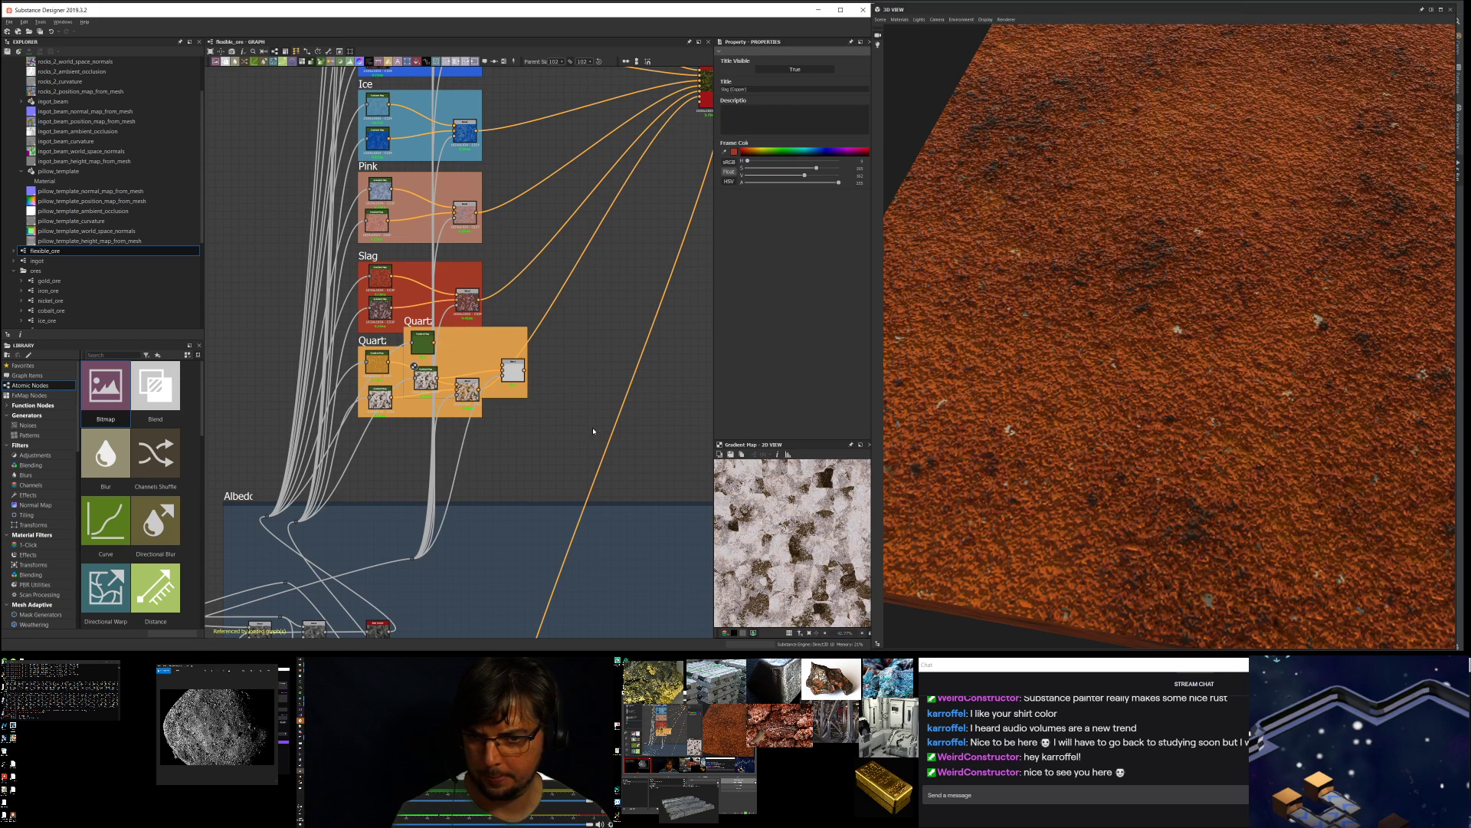
left_click_drag(515, 318, 469, 409)
- Connect the duplicated frame's Blend output to the last input of the Multi Switch Color node and preview that Blend
scroll(556, 420, "down", 1)
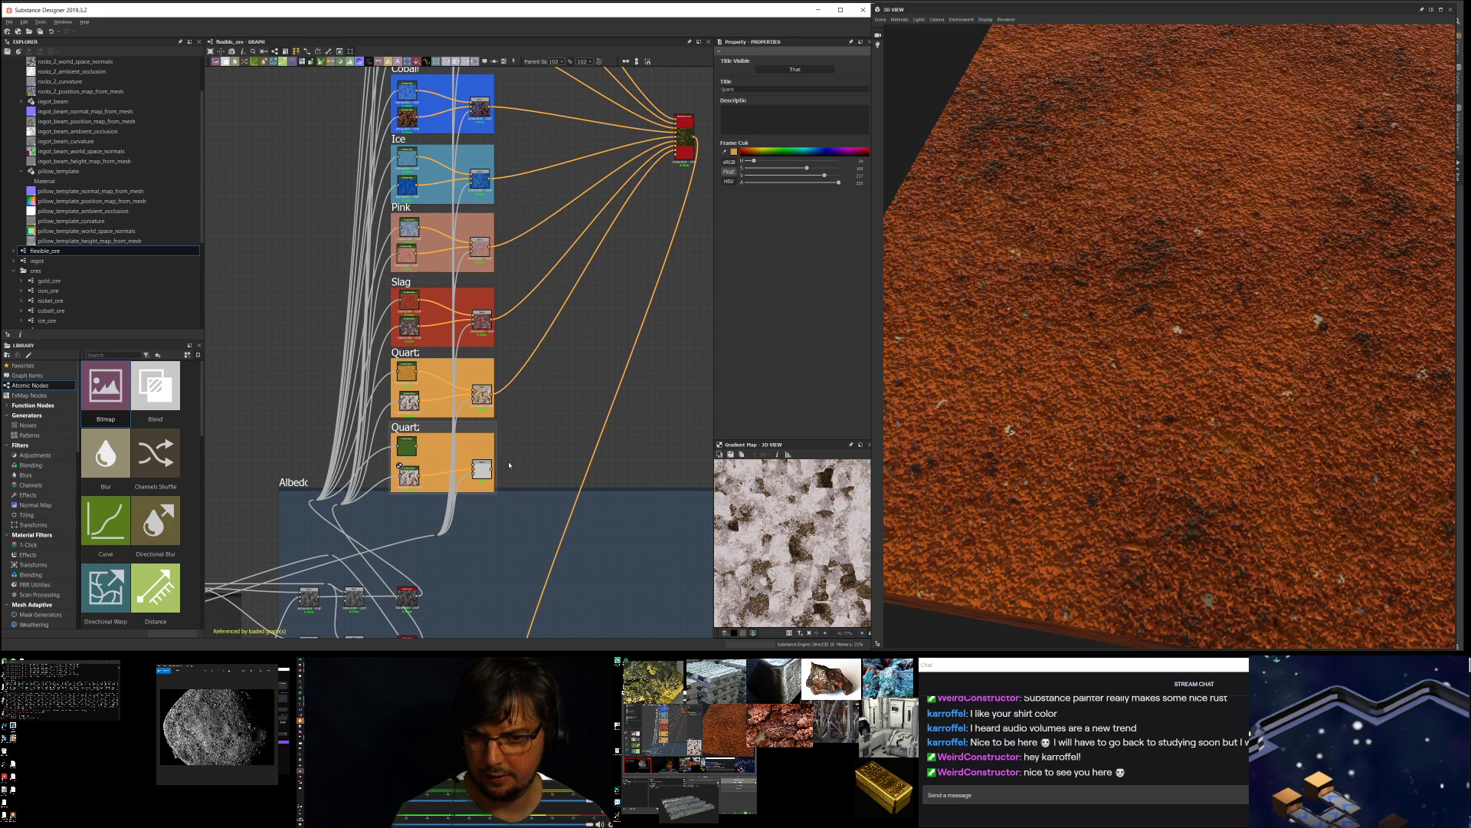
left_click_drag(495, 470, 676, 153)
scroll(506, 447, "up", 5)
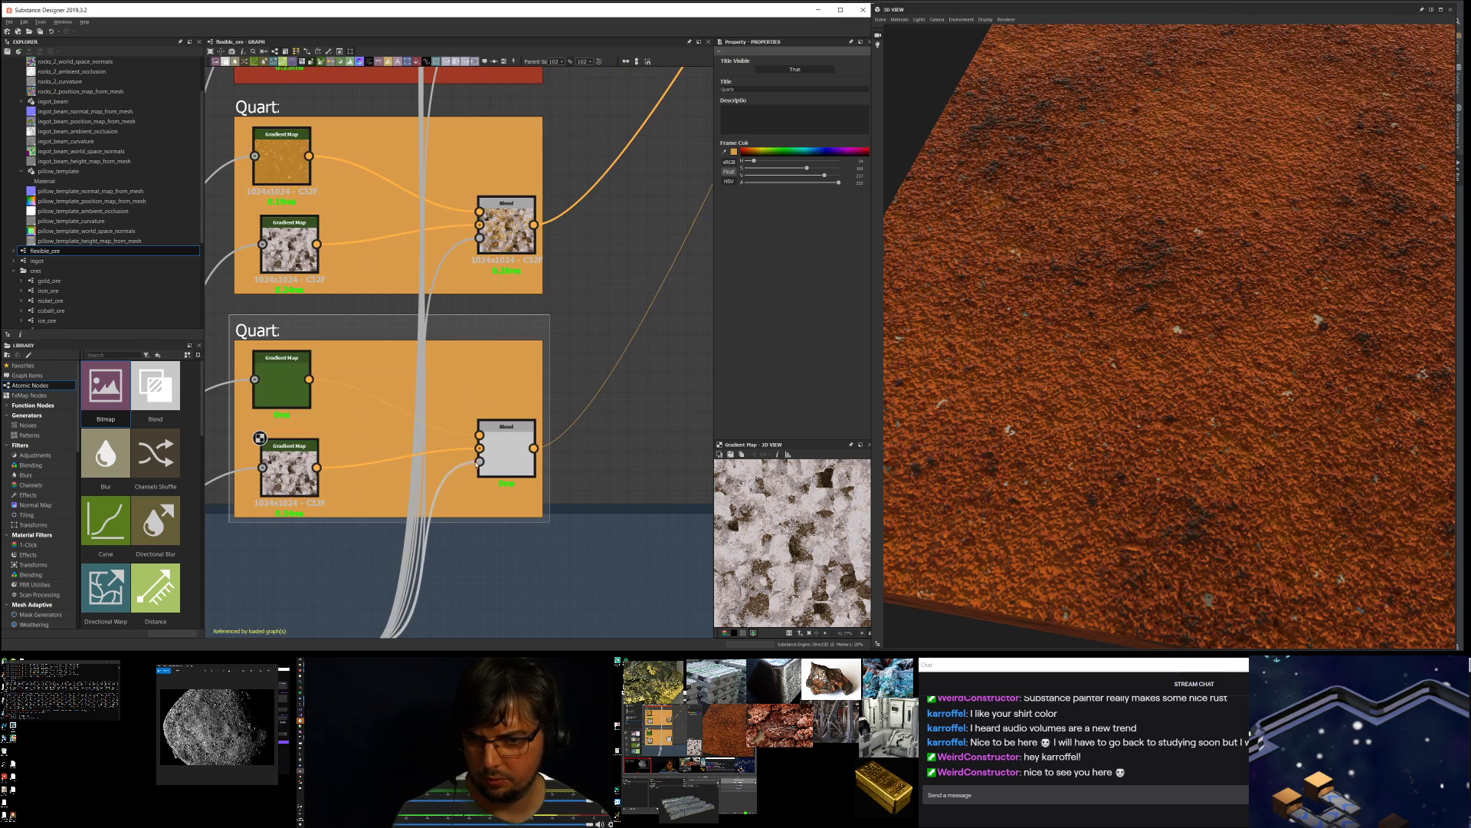
double_click(506, 446)
scroll(268, 443, "up", 2)
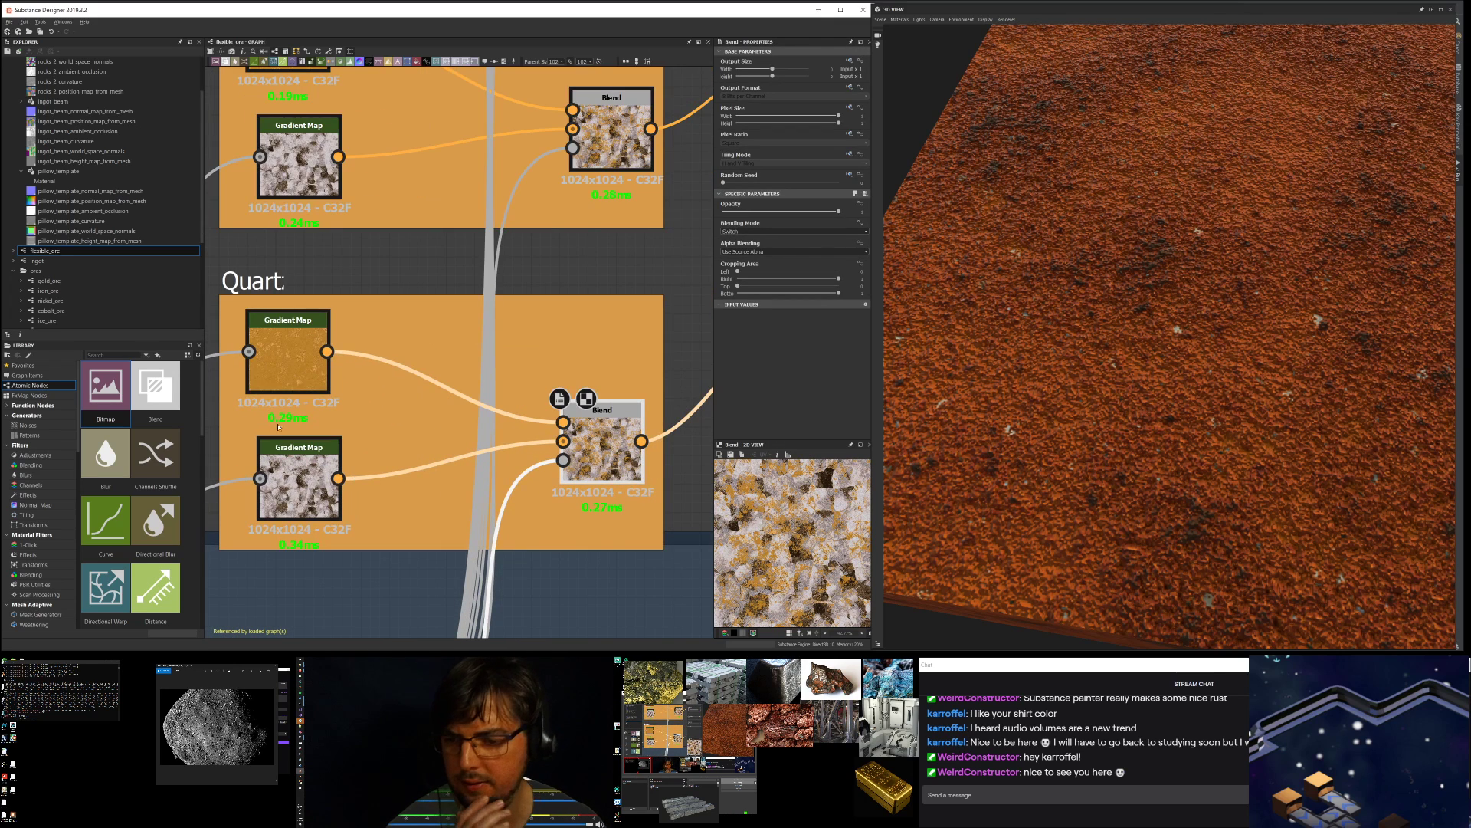
- Examine the graph upstream to the input nodes and the Blend nodes in the Metal and Background frames
scroll(284, 303, "down", 5)
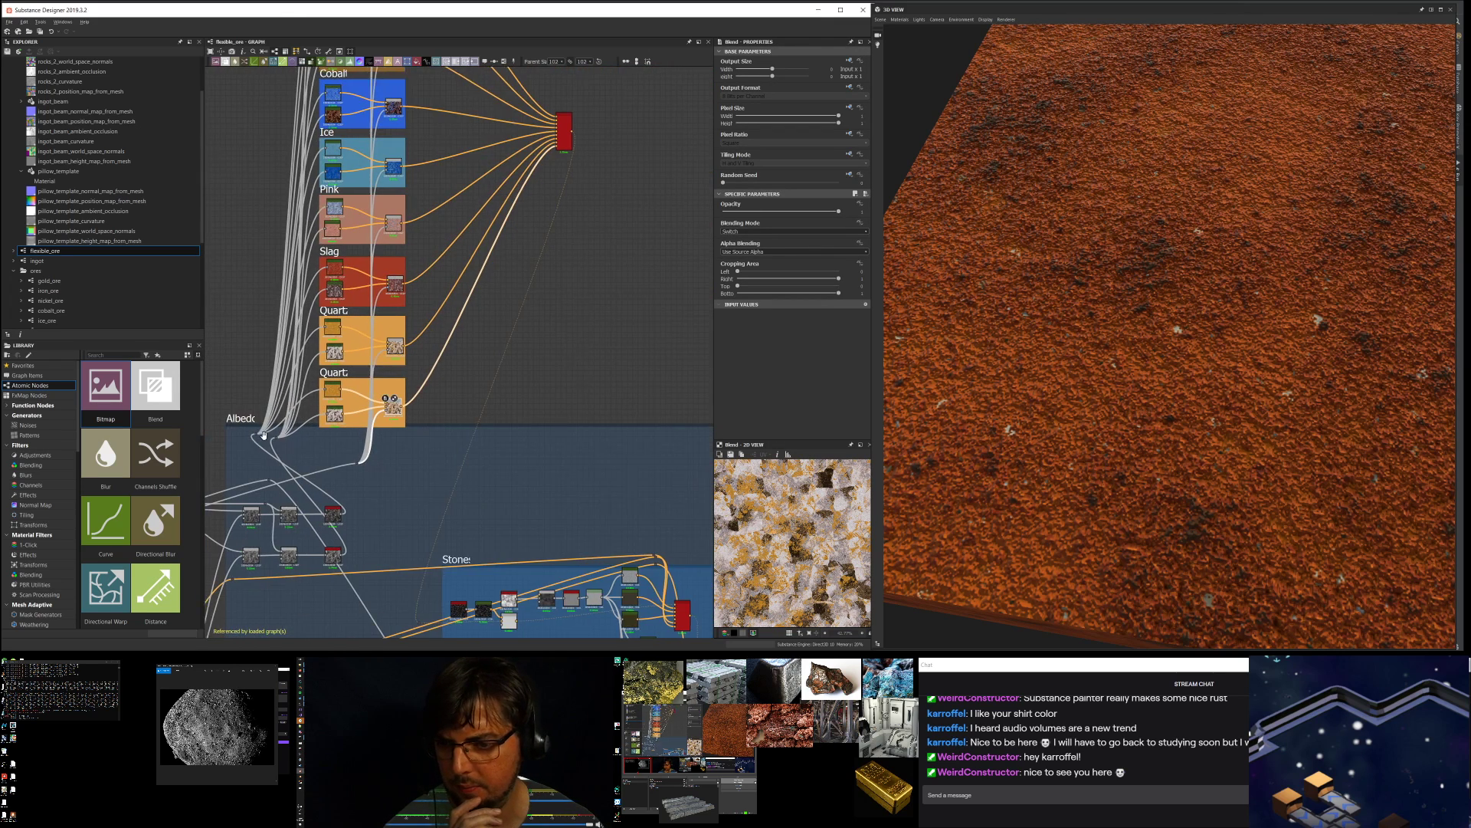
scroll(446, 292, "up", 2)
middle_click_drag(446, 292, 674, 259)
scroll(674, 259, "down", 3)
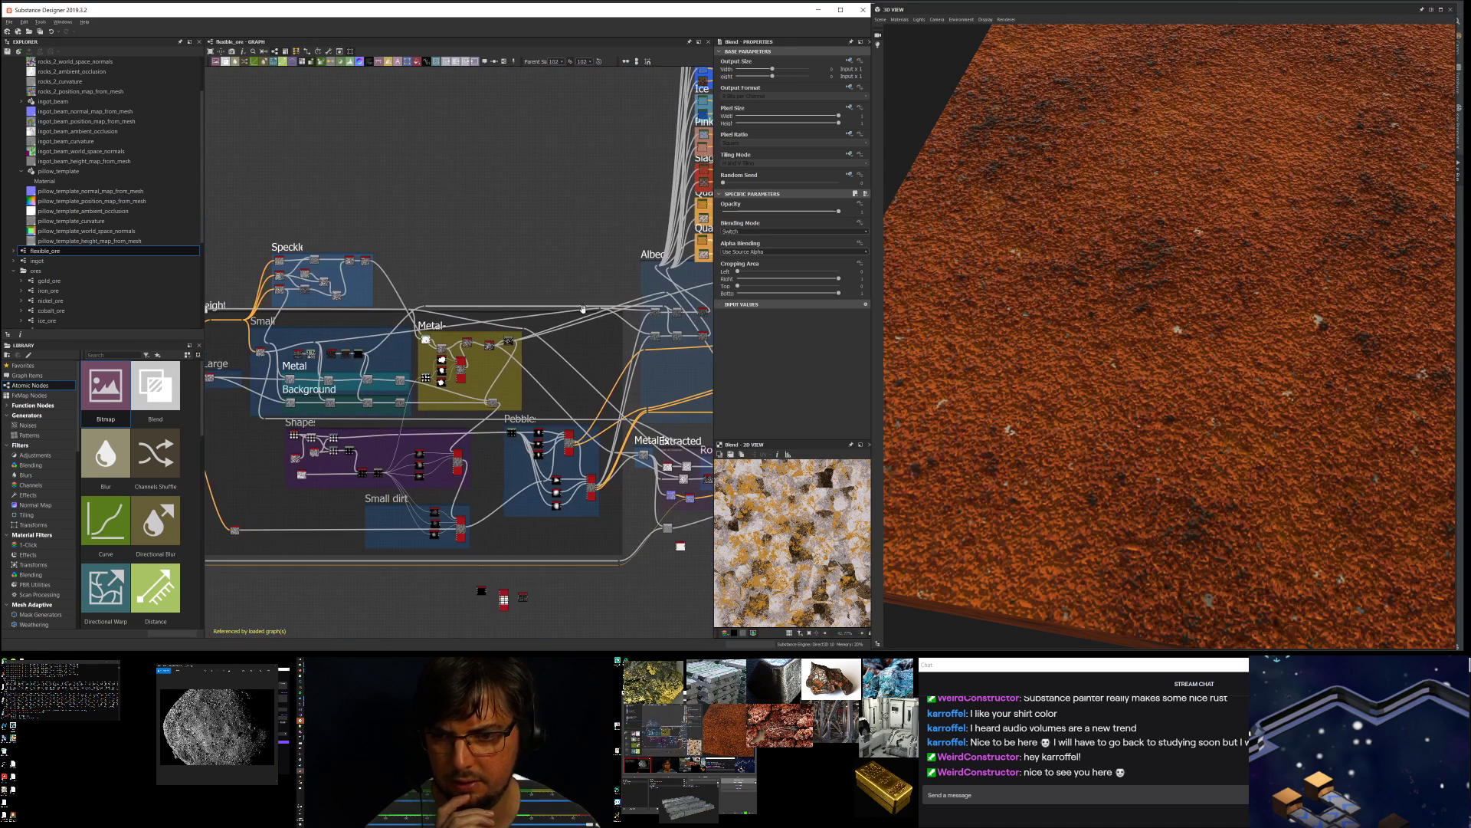
middle_click_drag(282, 356, 474, 325)
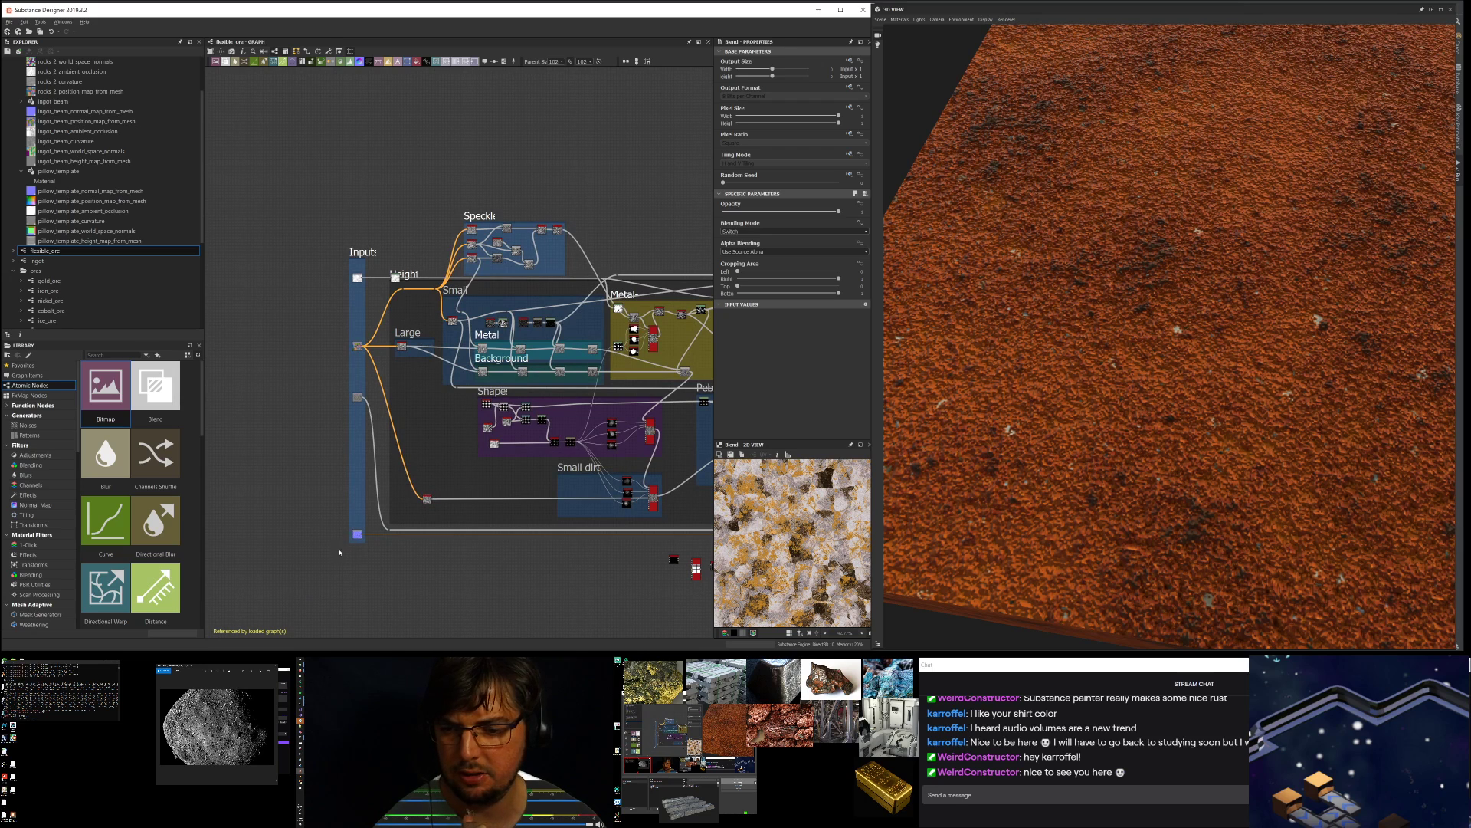
middle_click_drag(432, 388, 321, 393)
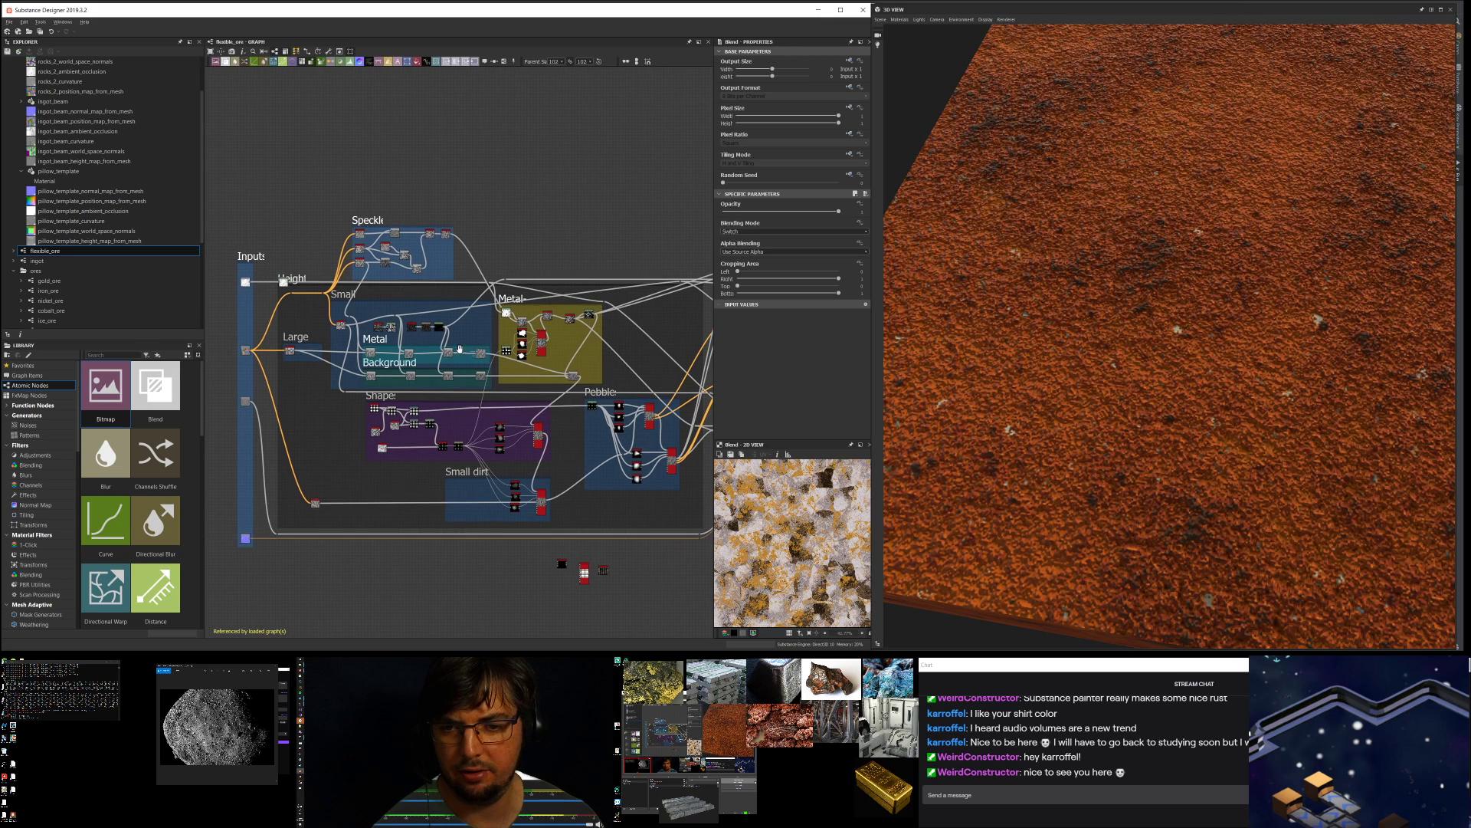
middle_click_drag(486, 358, 444, 356)
scroll(444, 356, "up", 10)
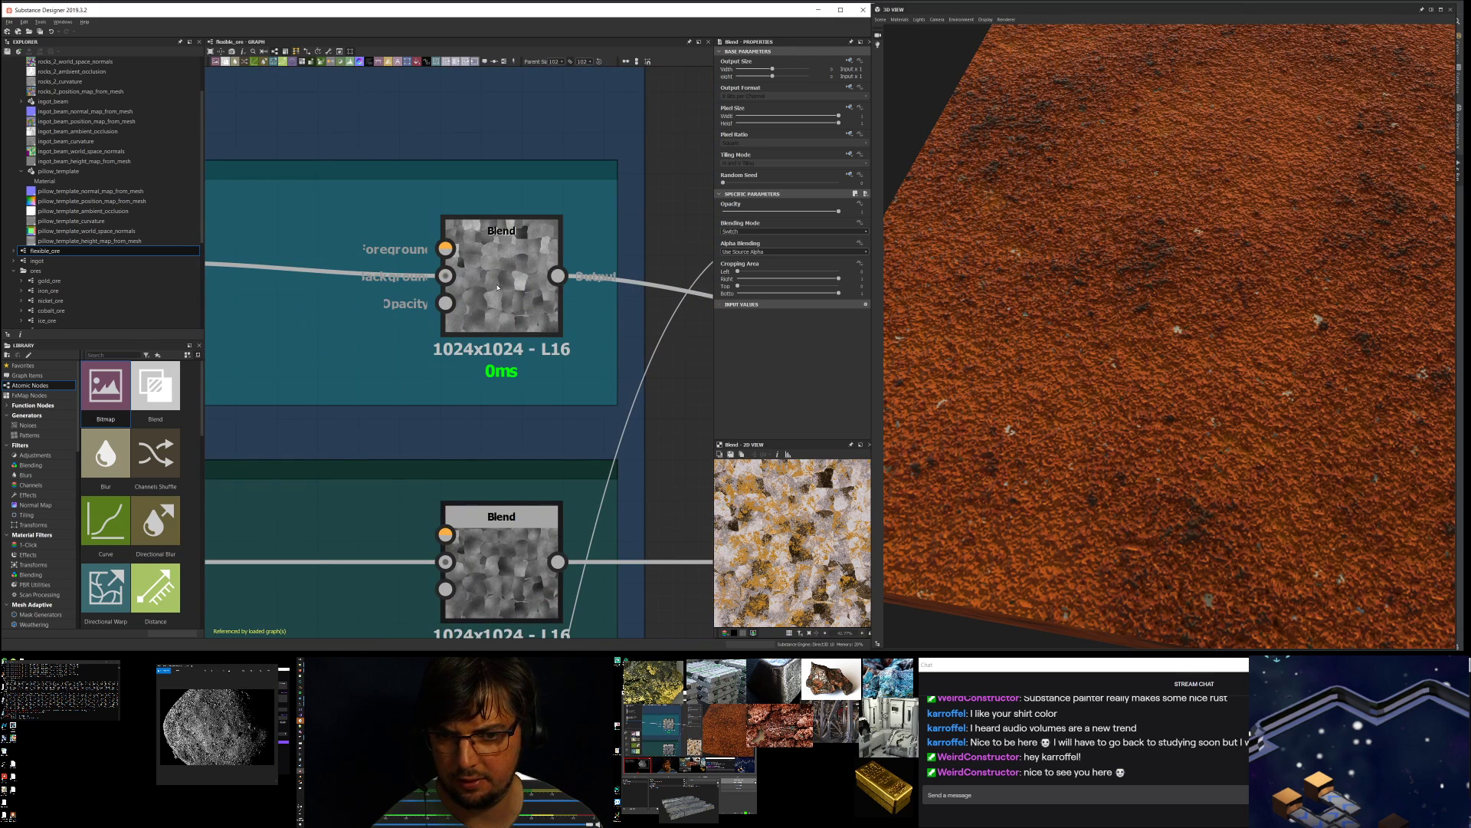
- Compare the last Blend nodes of the Metal and Background frames, and inspect the two Auto Levels nodes in the Albedo frame
double_click(497, 287)
double_click(512, 547)
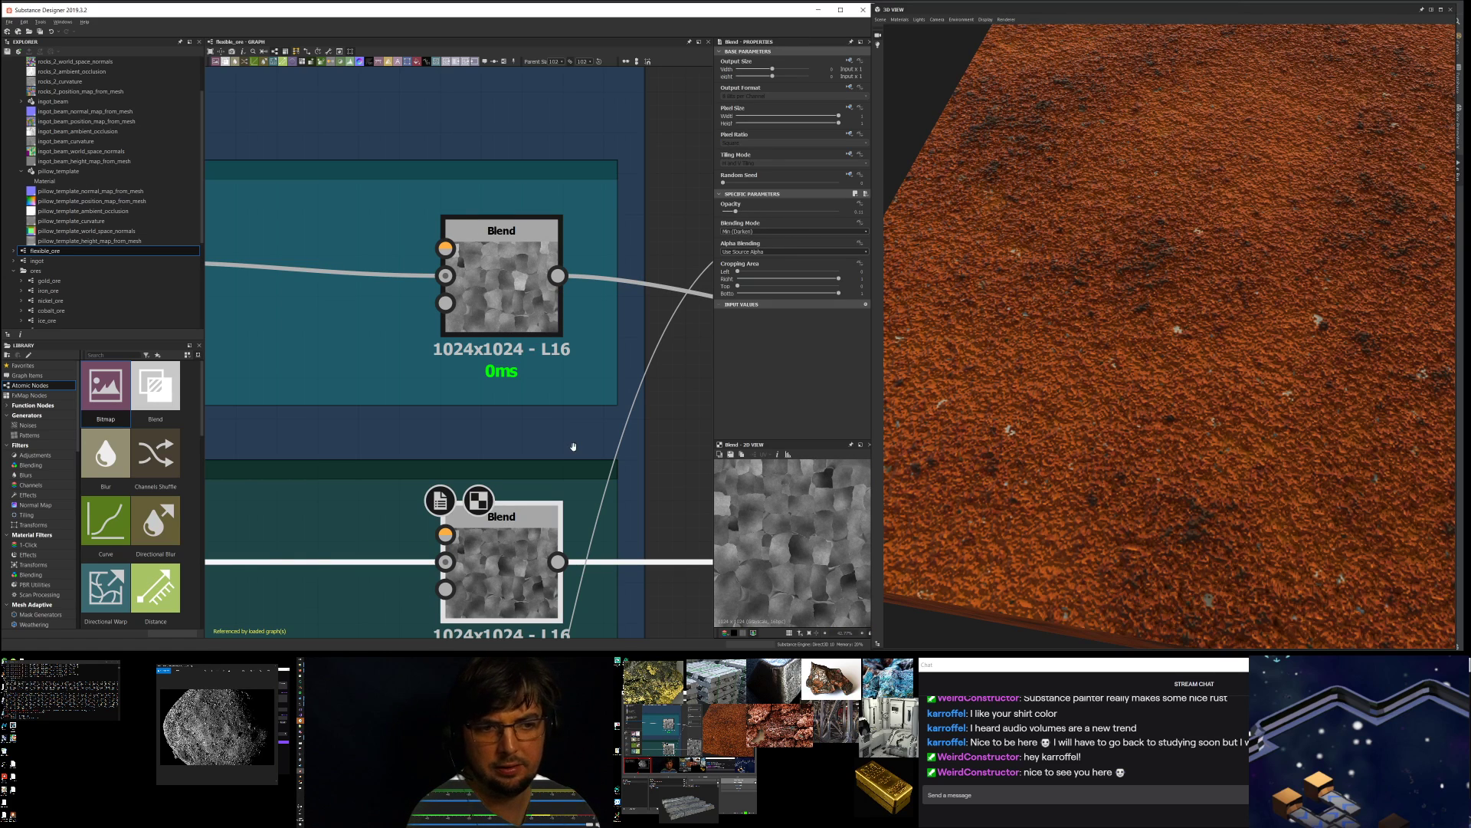
scroll(590, 455, "down", 8)
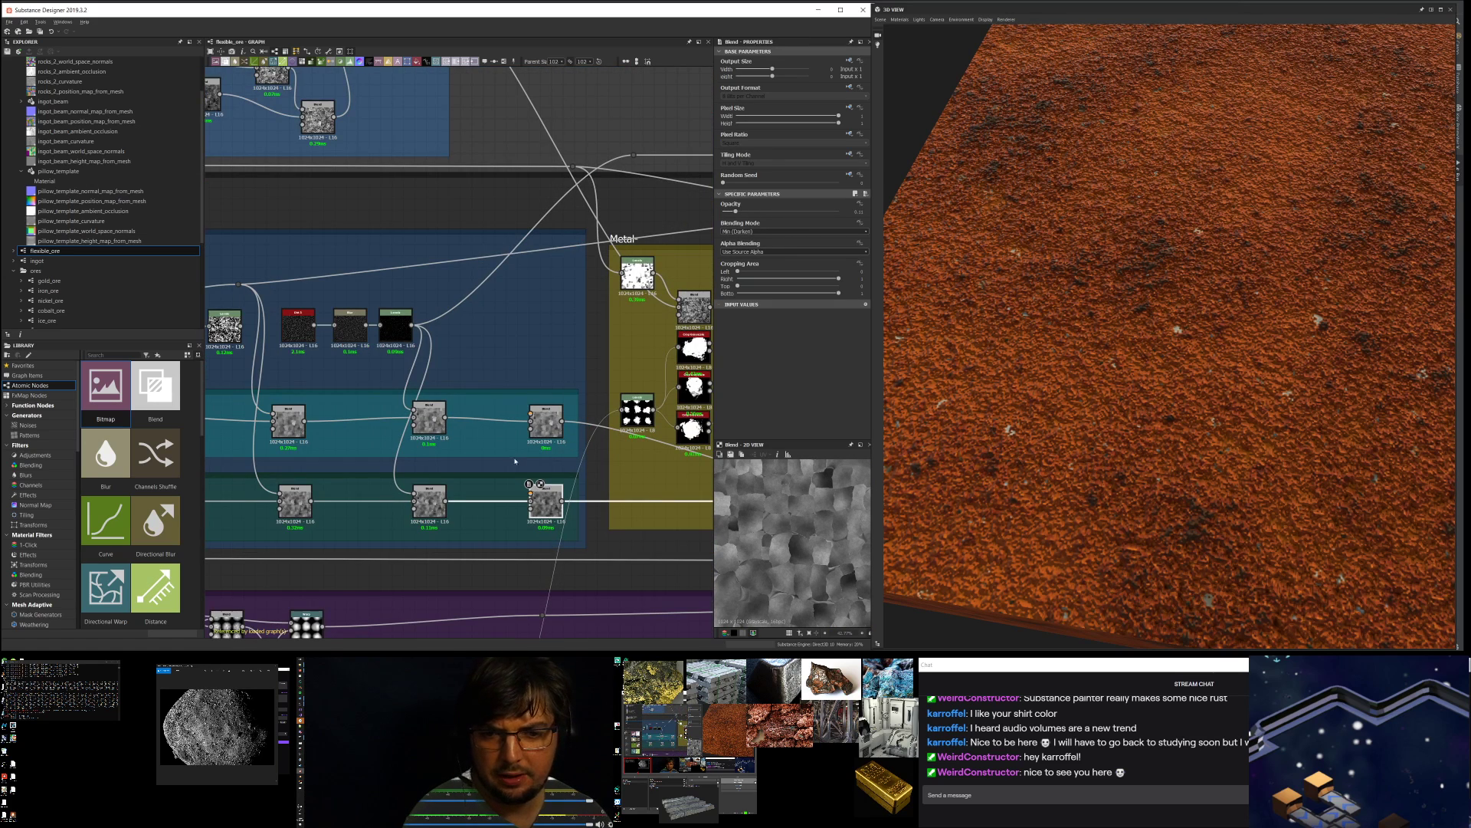
middle_click_drag(477, 440, 409, 358)
scroll(490, 393, "down", 3)
middle_click_drag(436, 442, 547, 368)
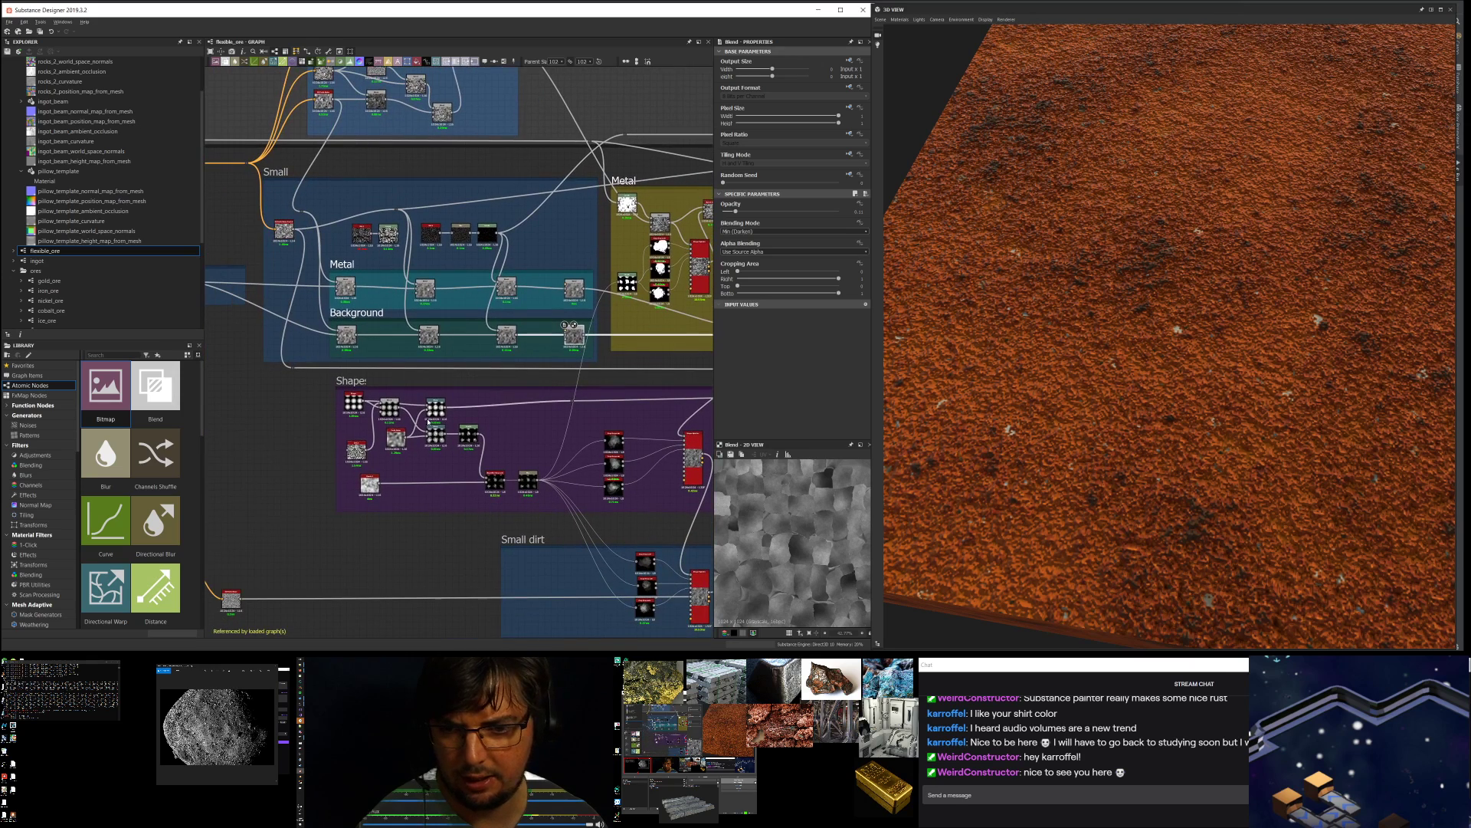
middle_click_drag(559, 476, 378, 421)
middle_click_drag(595, 412, 317, 454)
scroll(518, 387, "down", 4)
middle_click_drag(585, 297, 428, 352)
scroll(428, 352, "up", 8)
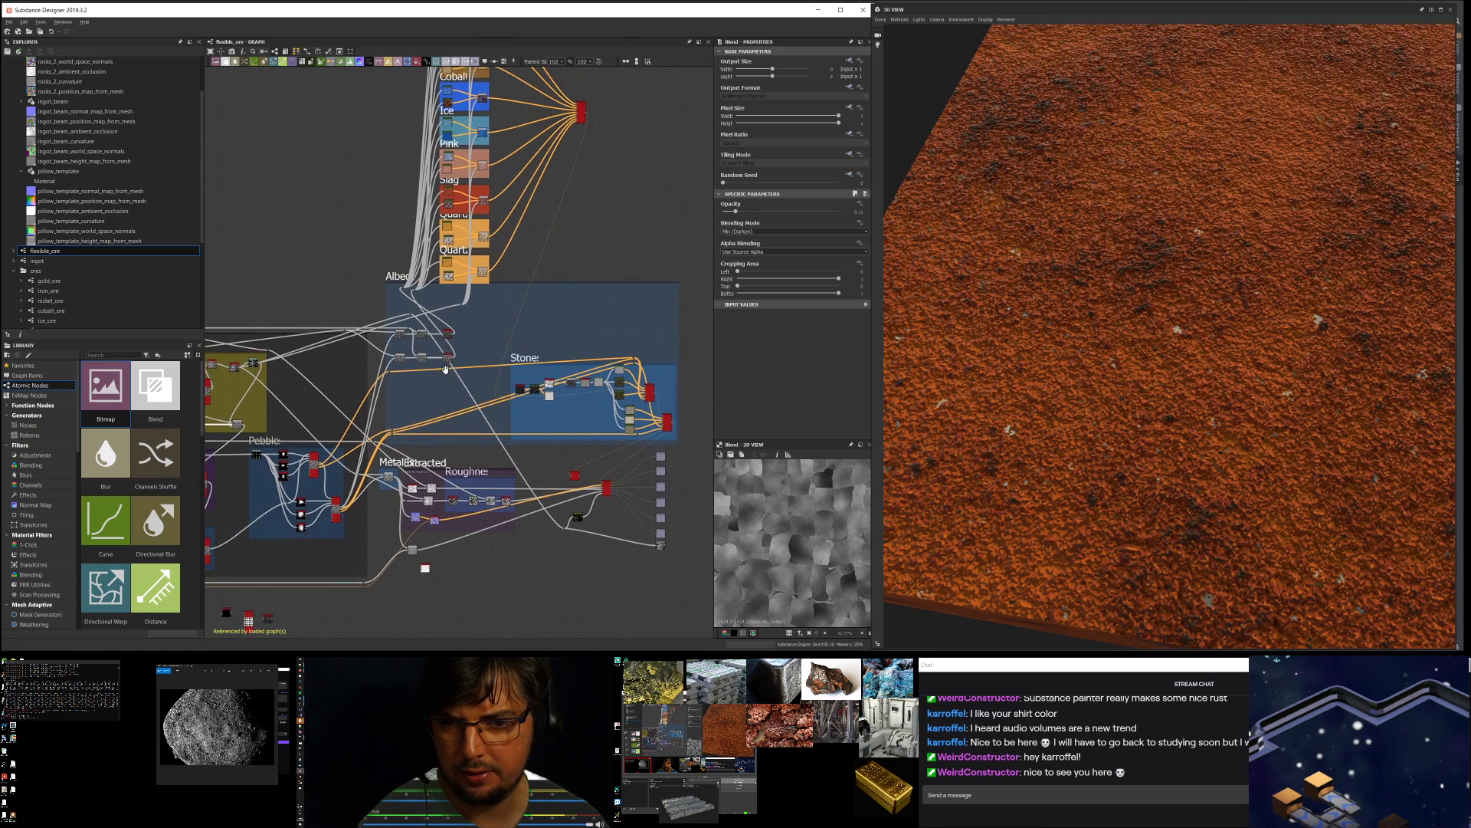
scroll(458, 389, "up", 4)
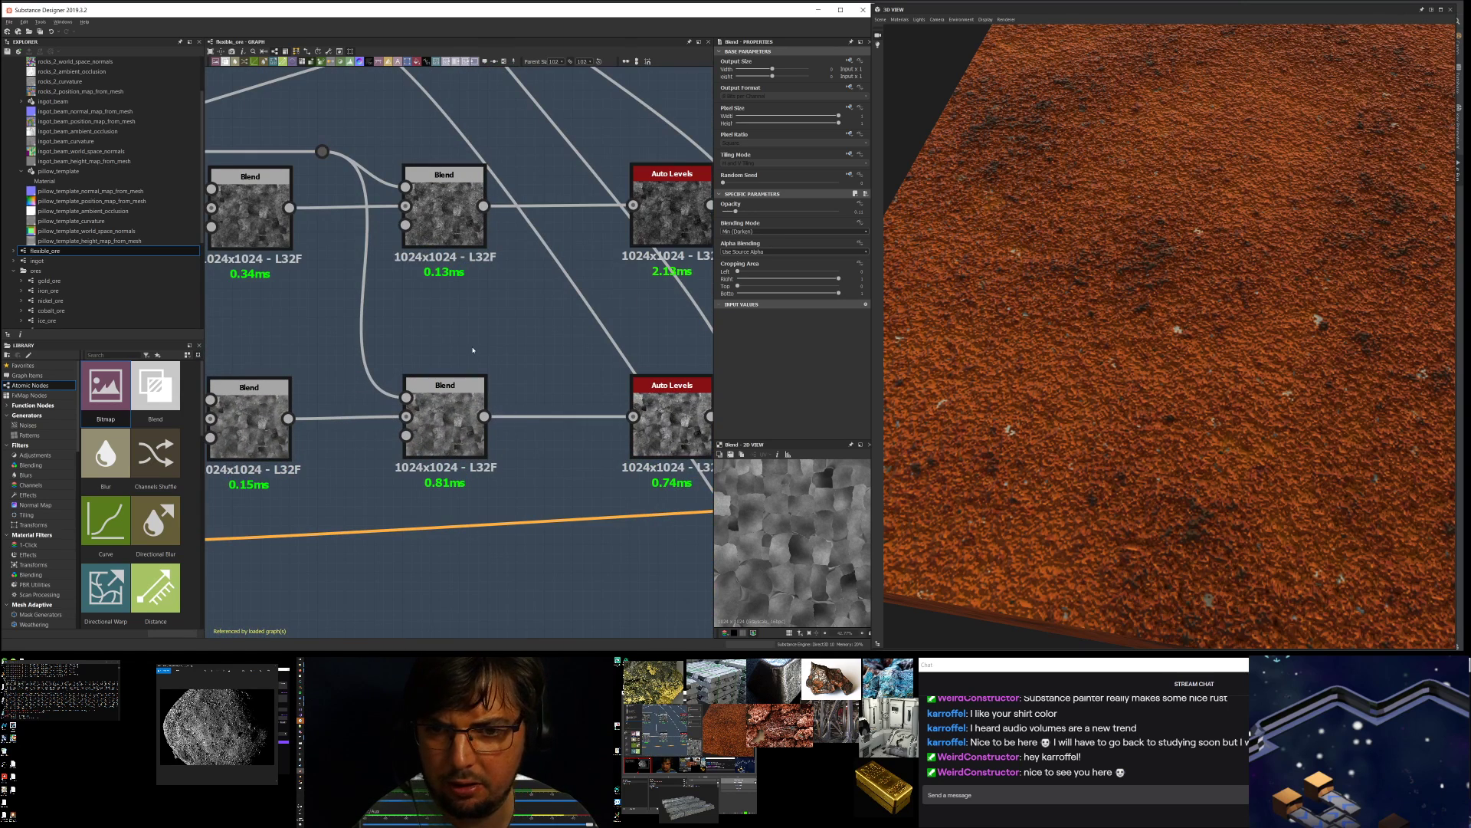
left_click(681, 247)
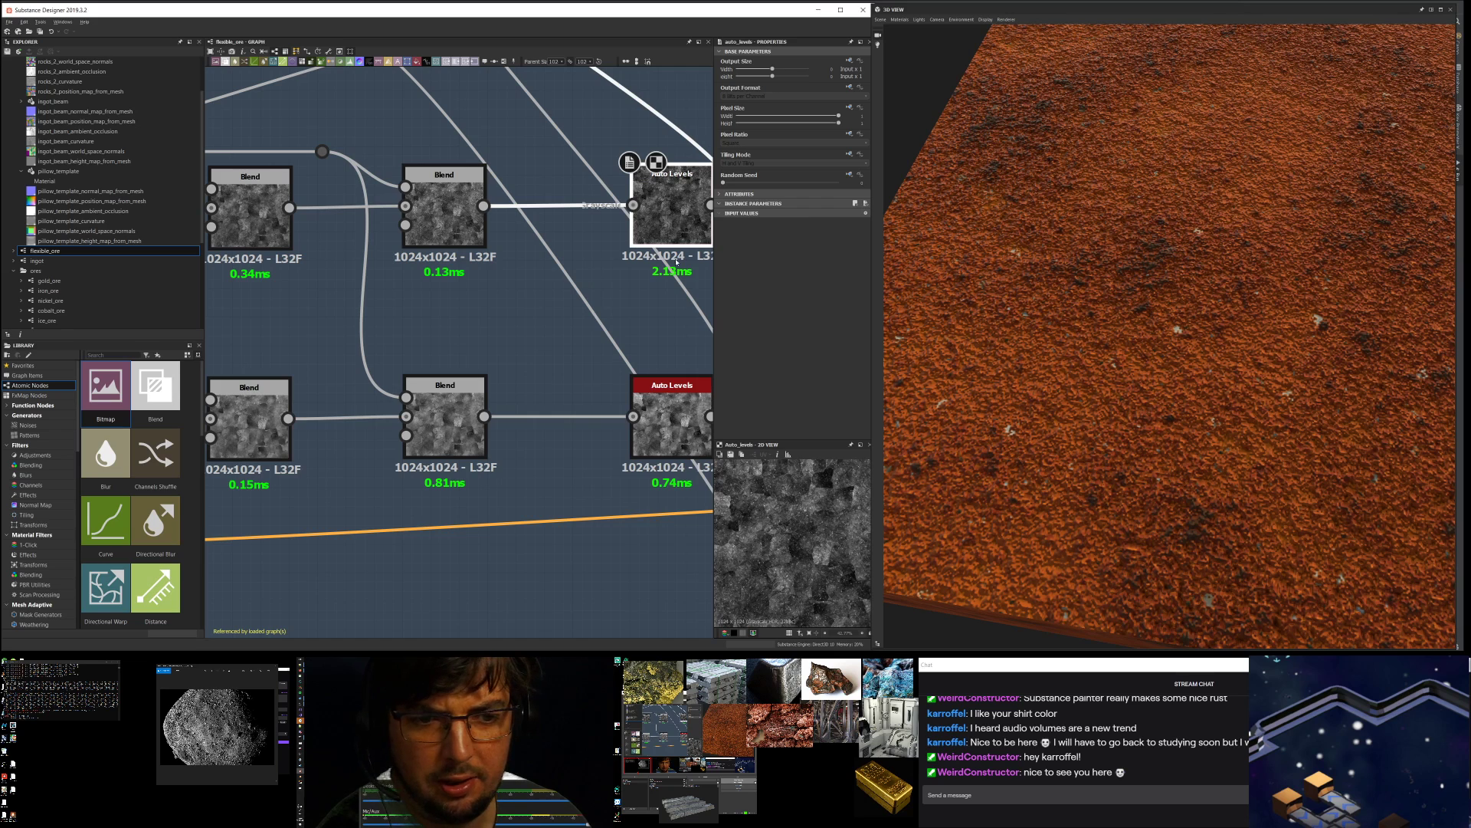
left_click(660, 430)
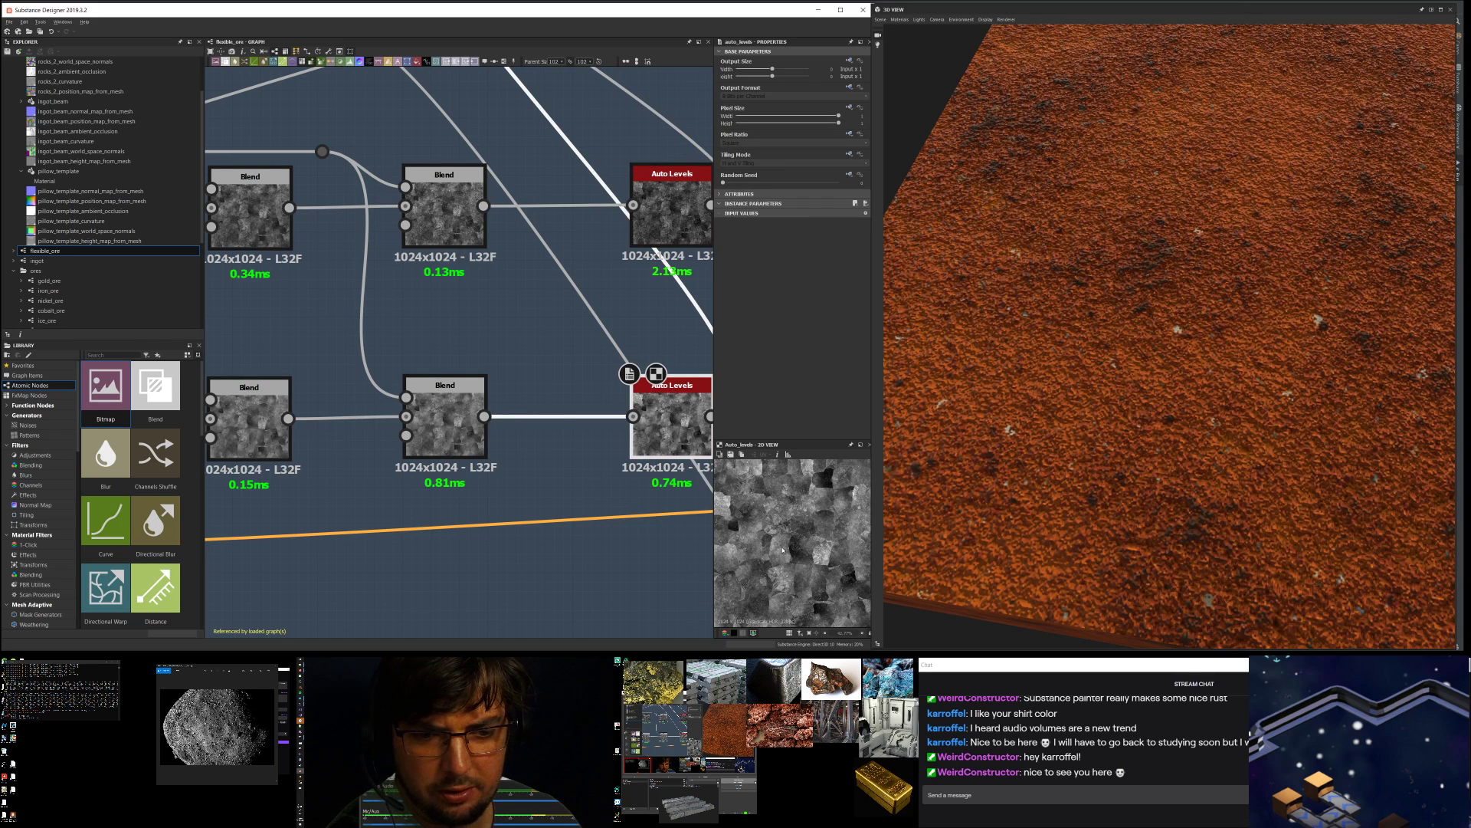
- Check the Gradient Map nodes in the duplicated Quartz frame and rename that frame to Rock
scroll(560, 365, "down", 5)
middle_click_drag(561, 365, 583, 433)
middle_click_drag(556, 263, 468, 433)
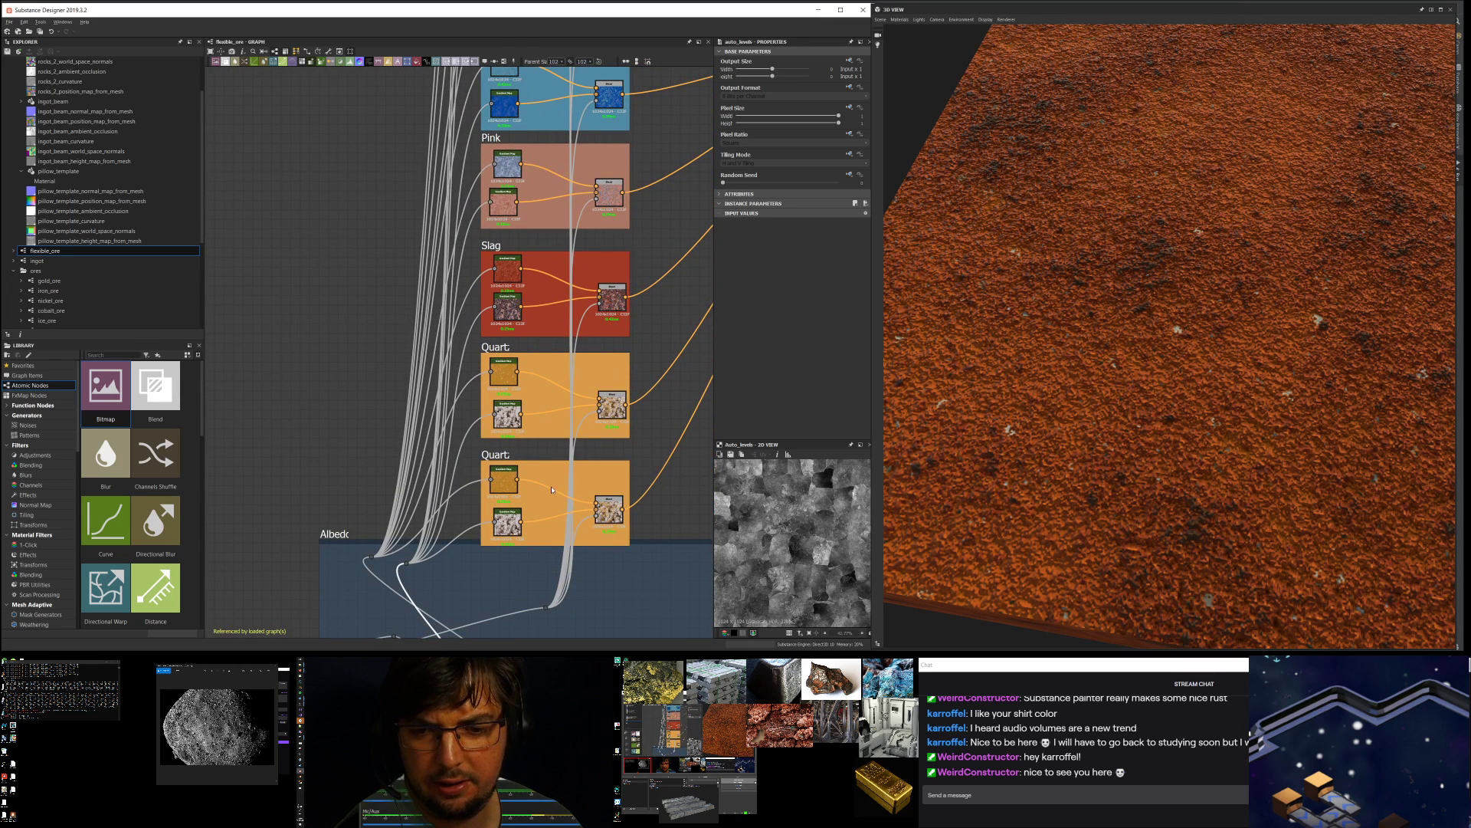
scroll(506, 486, "up", 3)
middle_click_drag(505, 487, 509, 290)
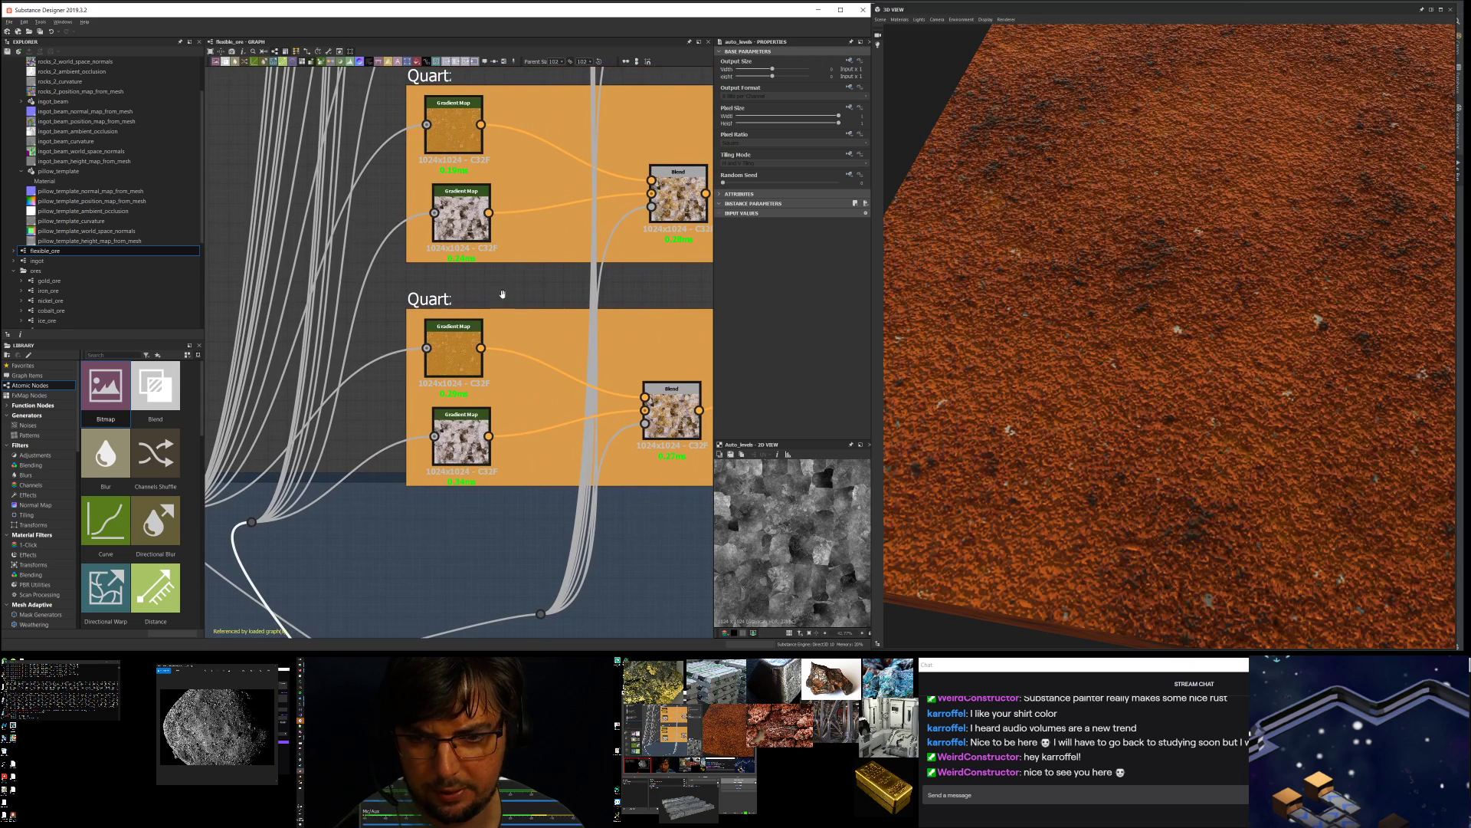
left_click(463, 346)
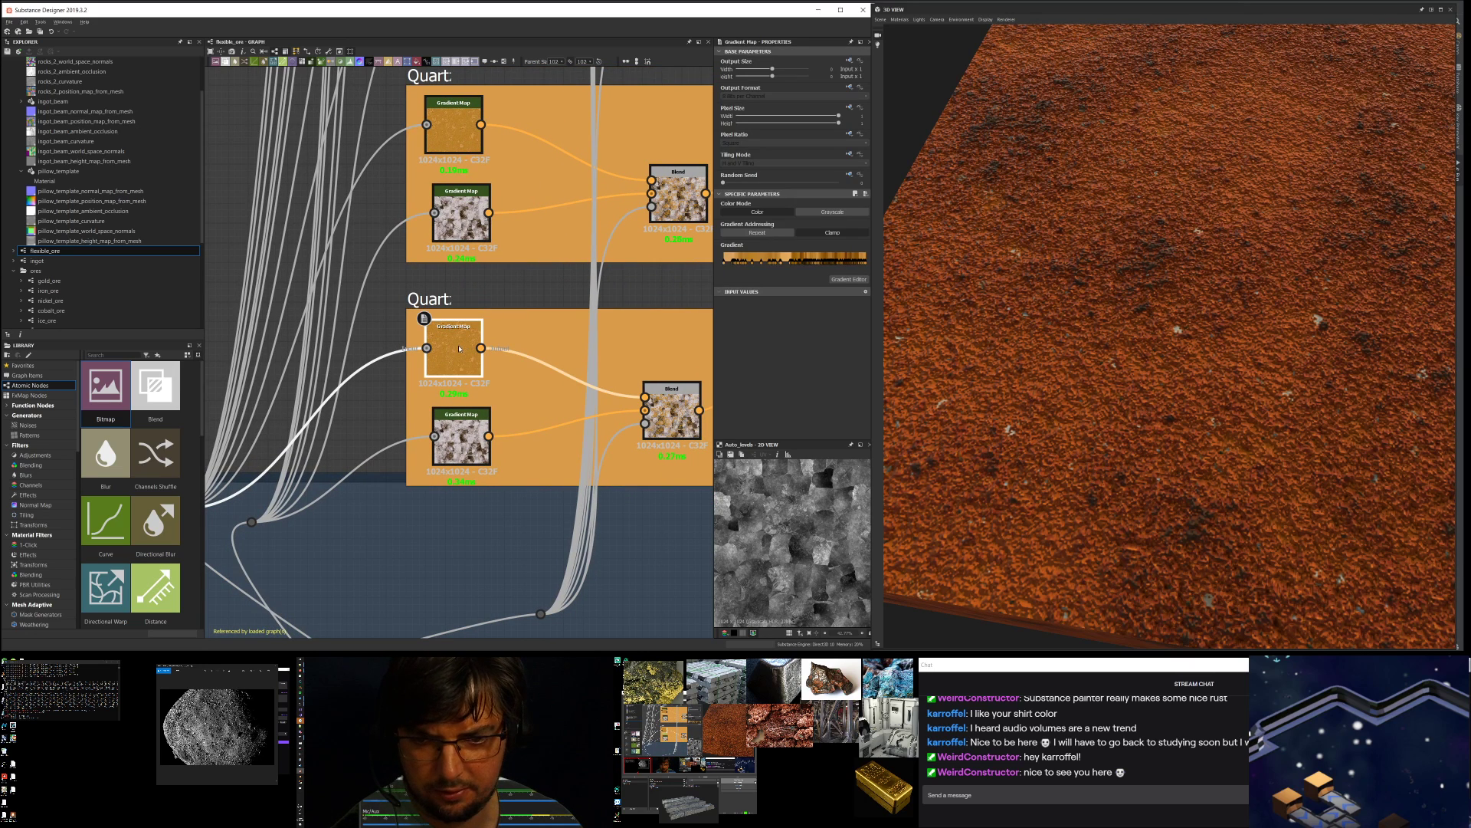
scroll(369, 388, "down", 2)
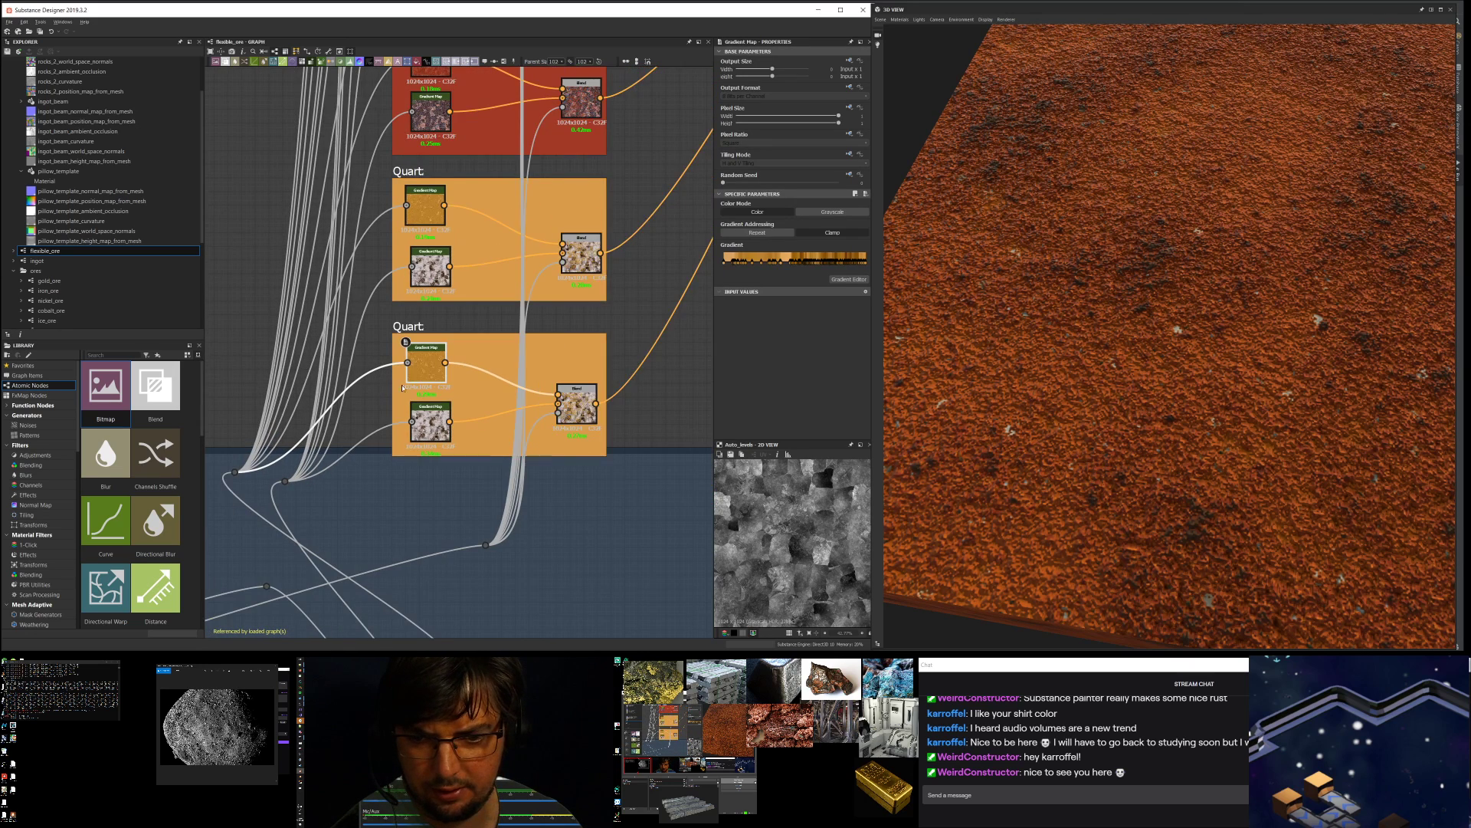
scroll(389, 409, "up", 3)
scroll(460, 430, "down", 2)
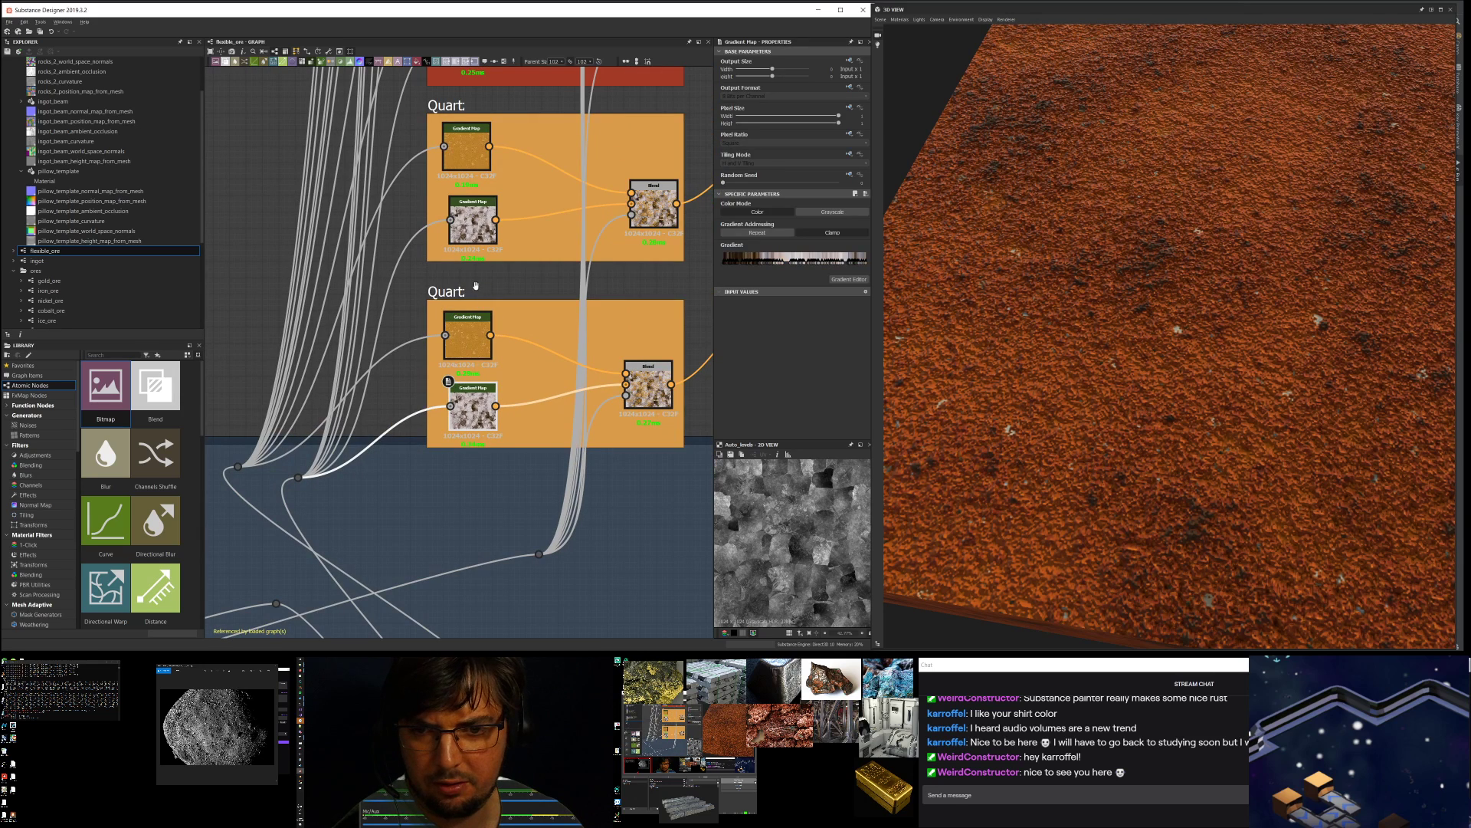
left_click(457, 289)
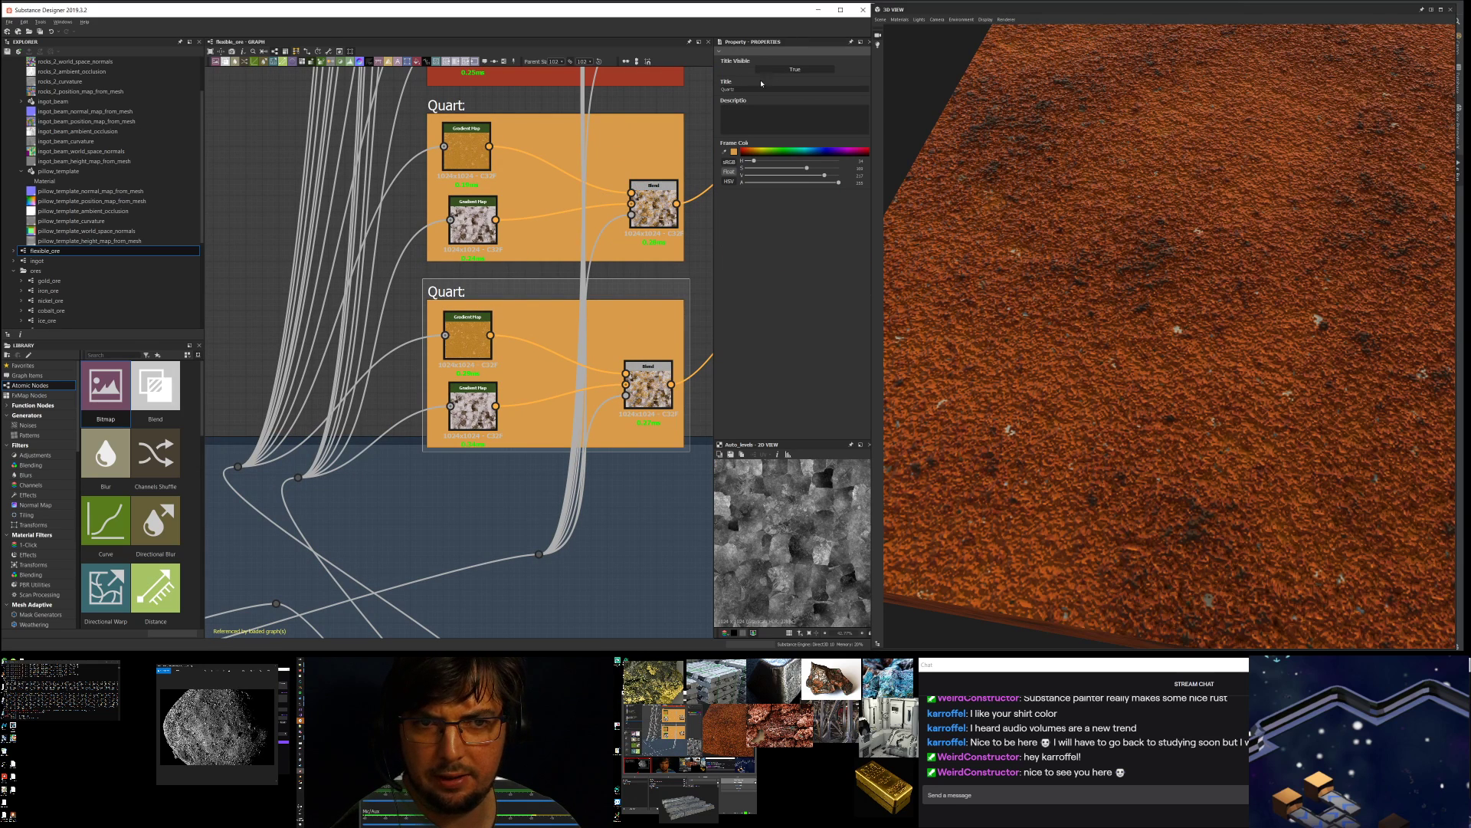
type("Rock")
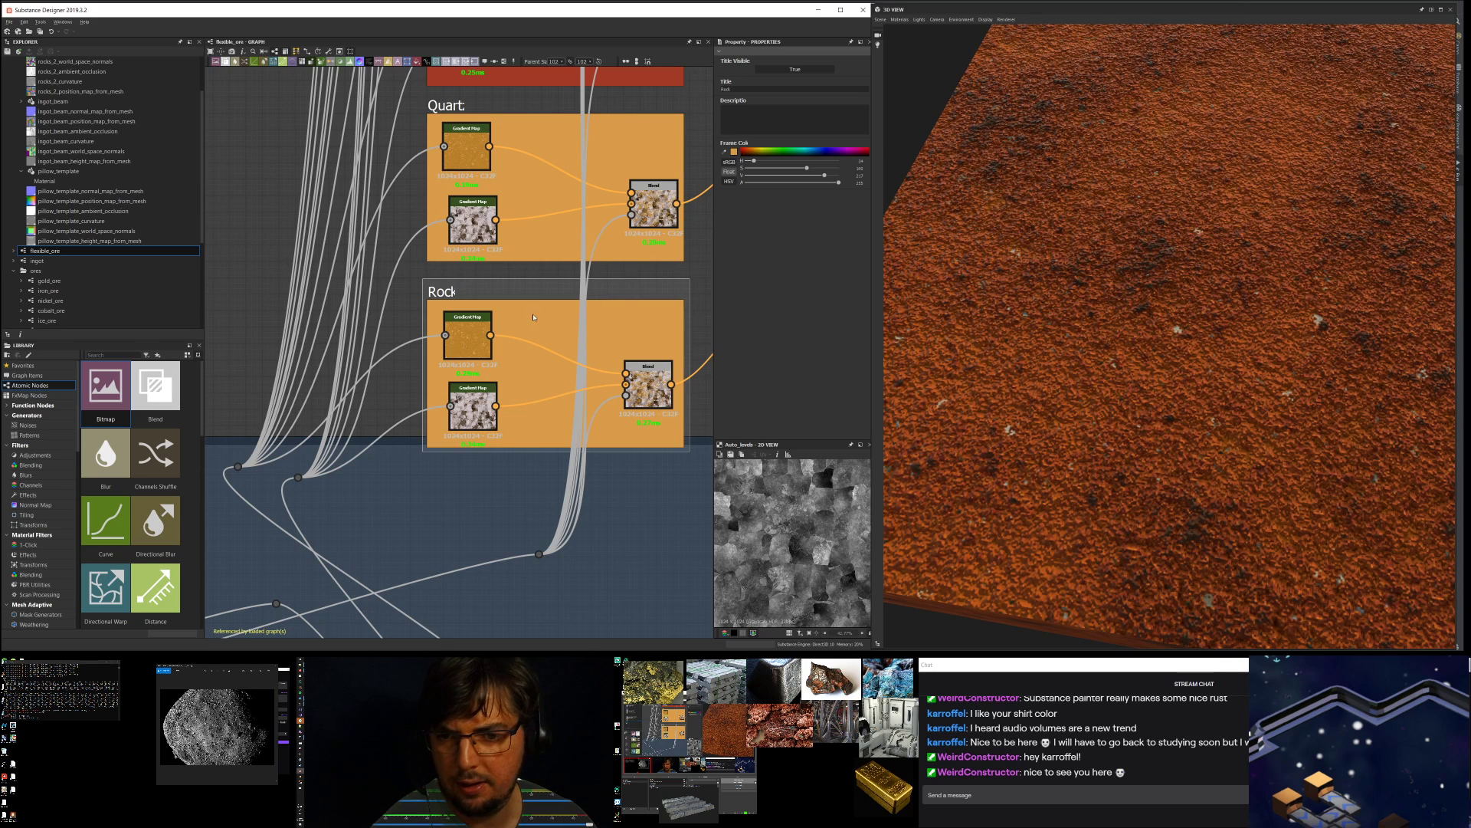
- Open the Gradient Editor of the Rock frame's upper Gradient Map and try to pick a gradient from the asteroid photo
scroll(485, 330, "up", 4)
left_click(453, 324)
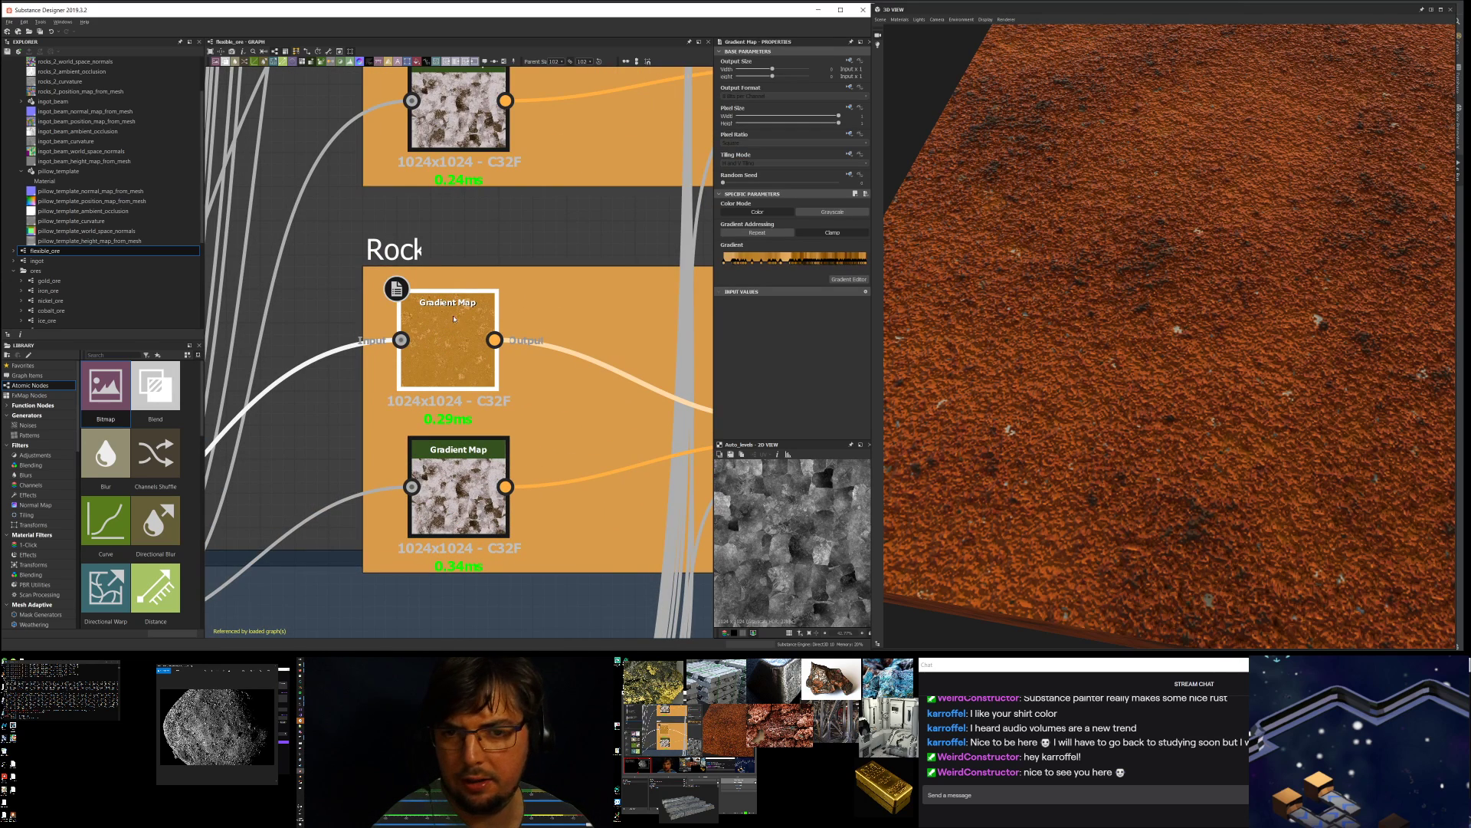
left_click(848, 279)
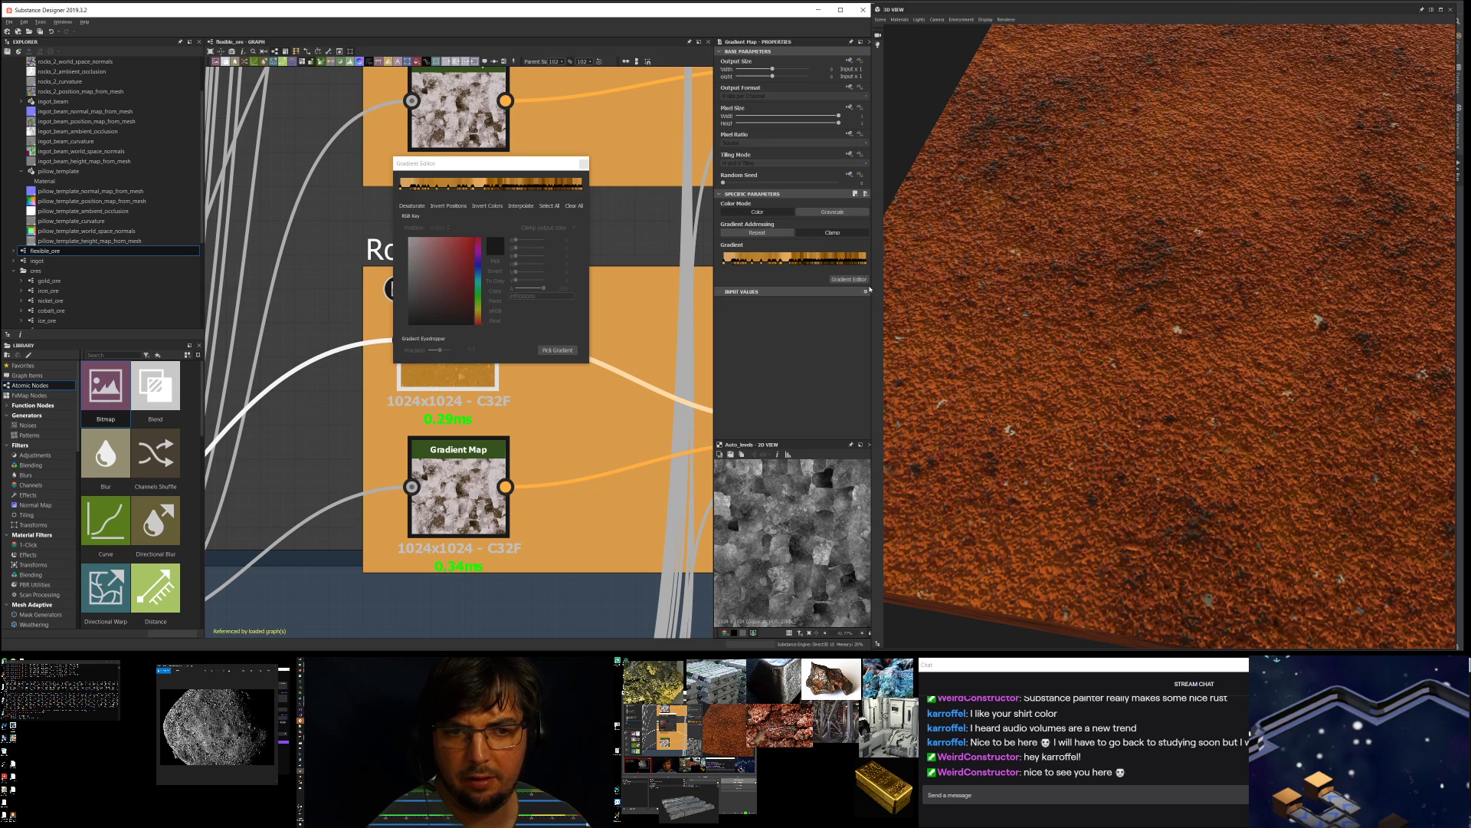
left_click(558, 350)
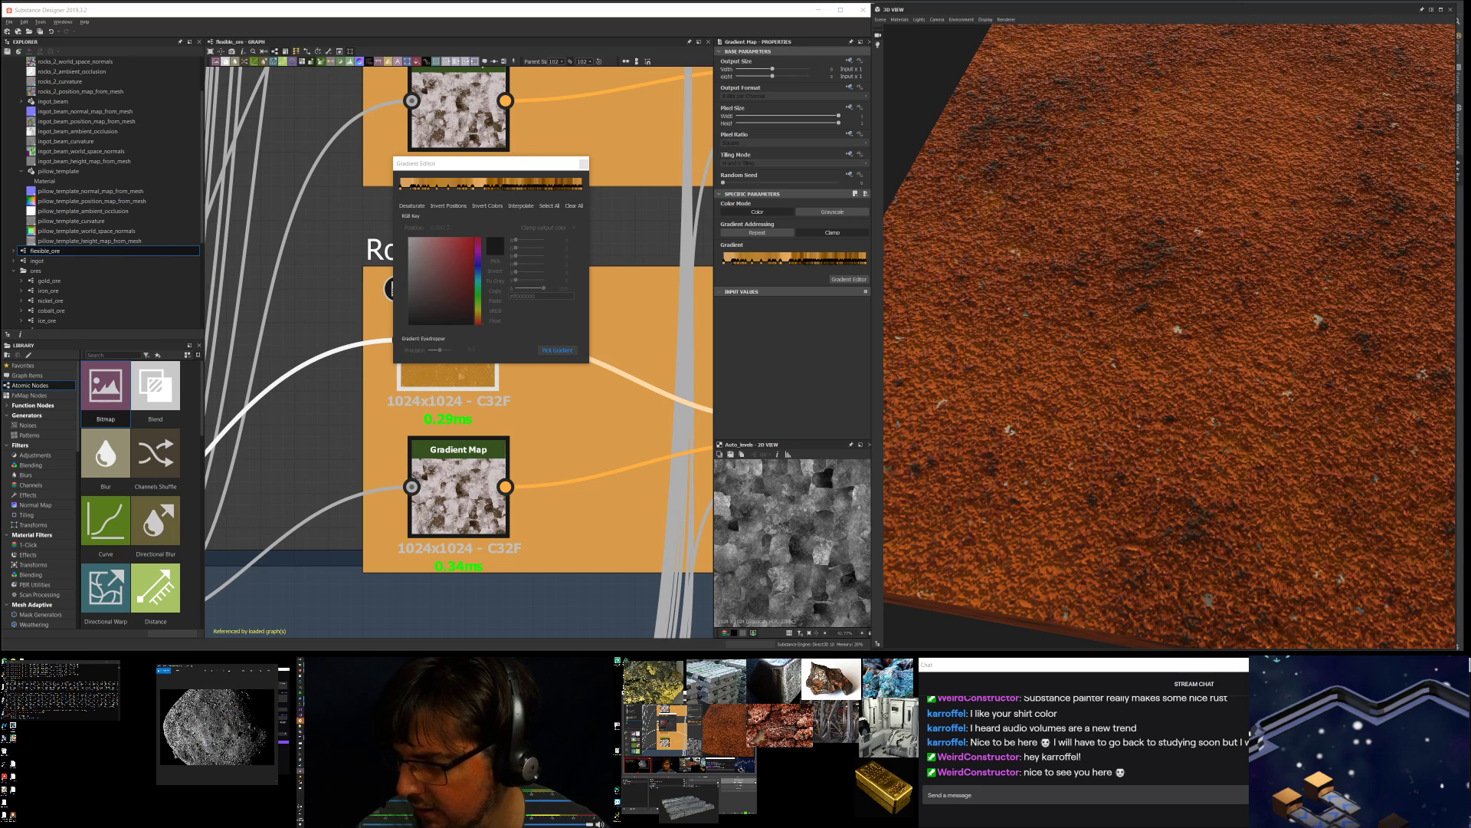
left_click(558, 350)
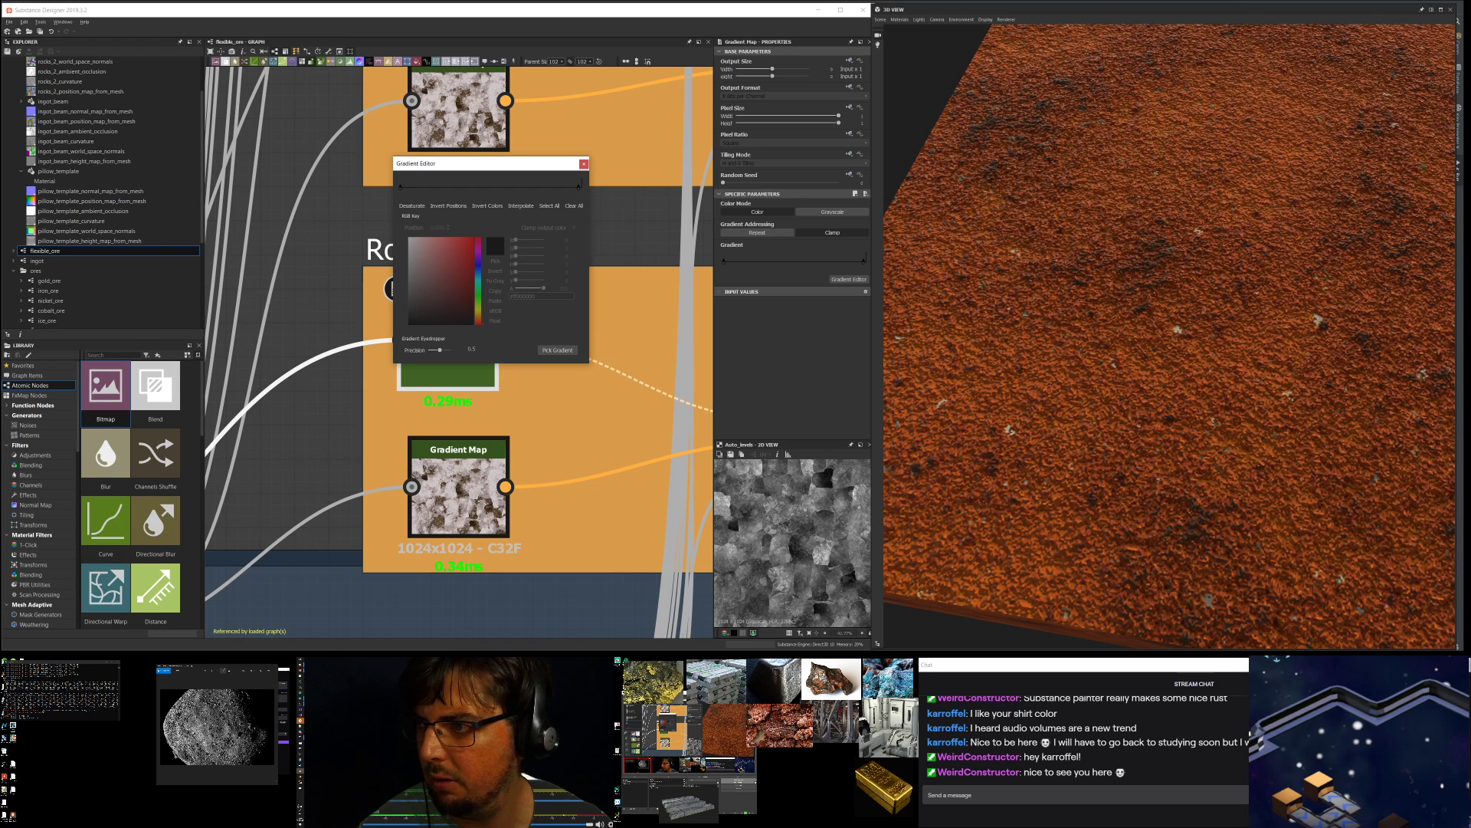
- Bring the asteroid photo beside the graph and move the 3D View to another monitor so it does not cover the photo
left_click_drag(218, 666, 1006, 52)
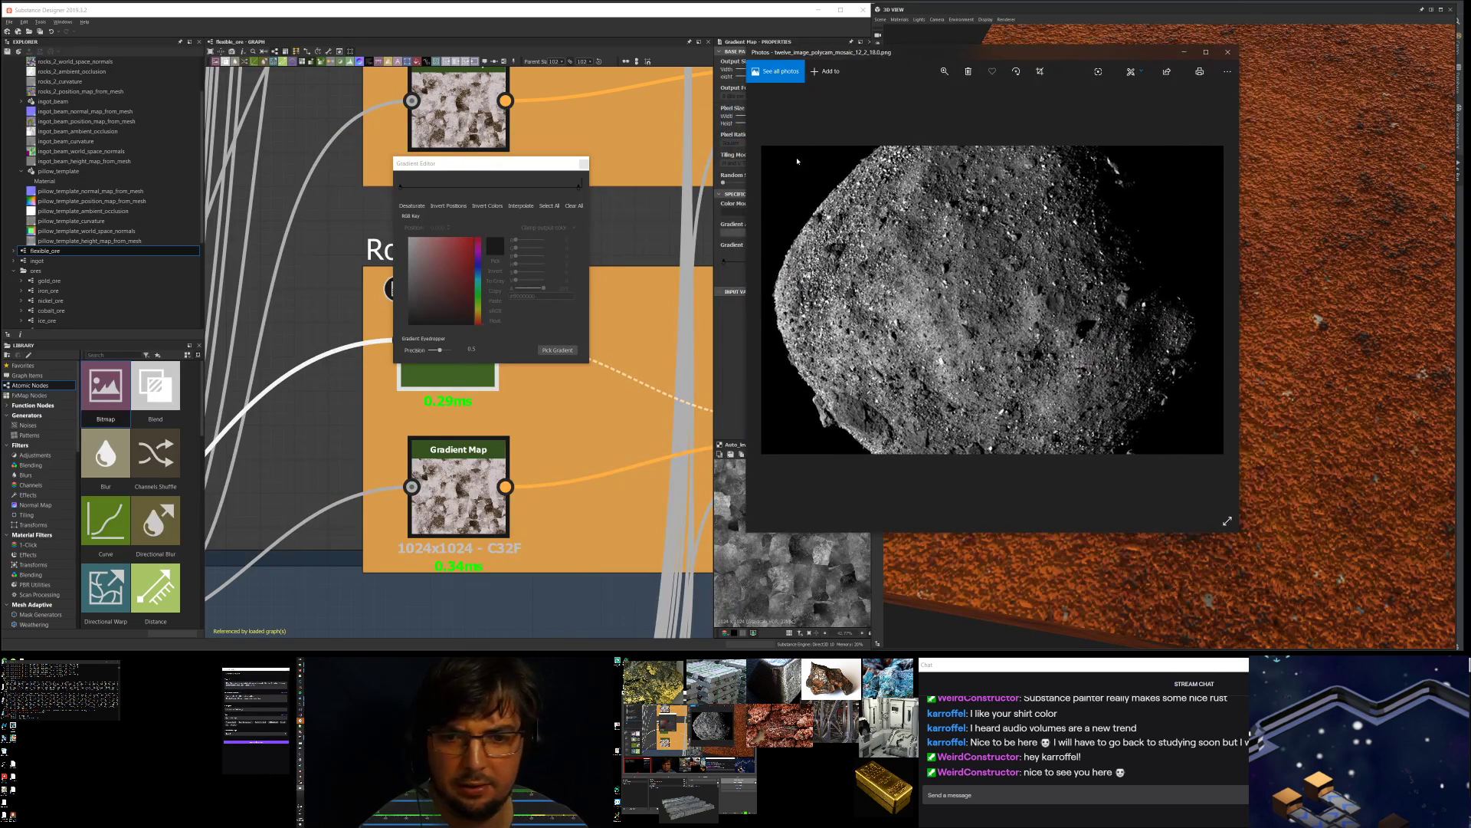
left_click(565, 350)
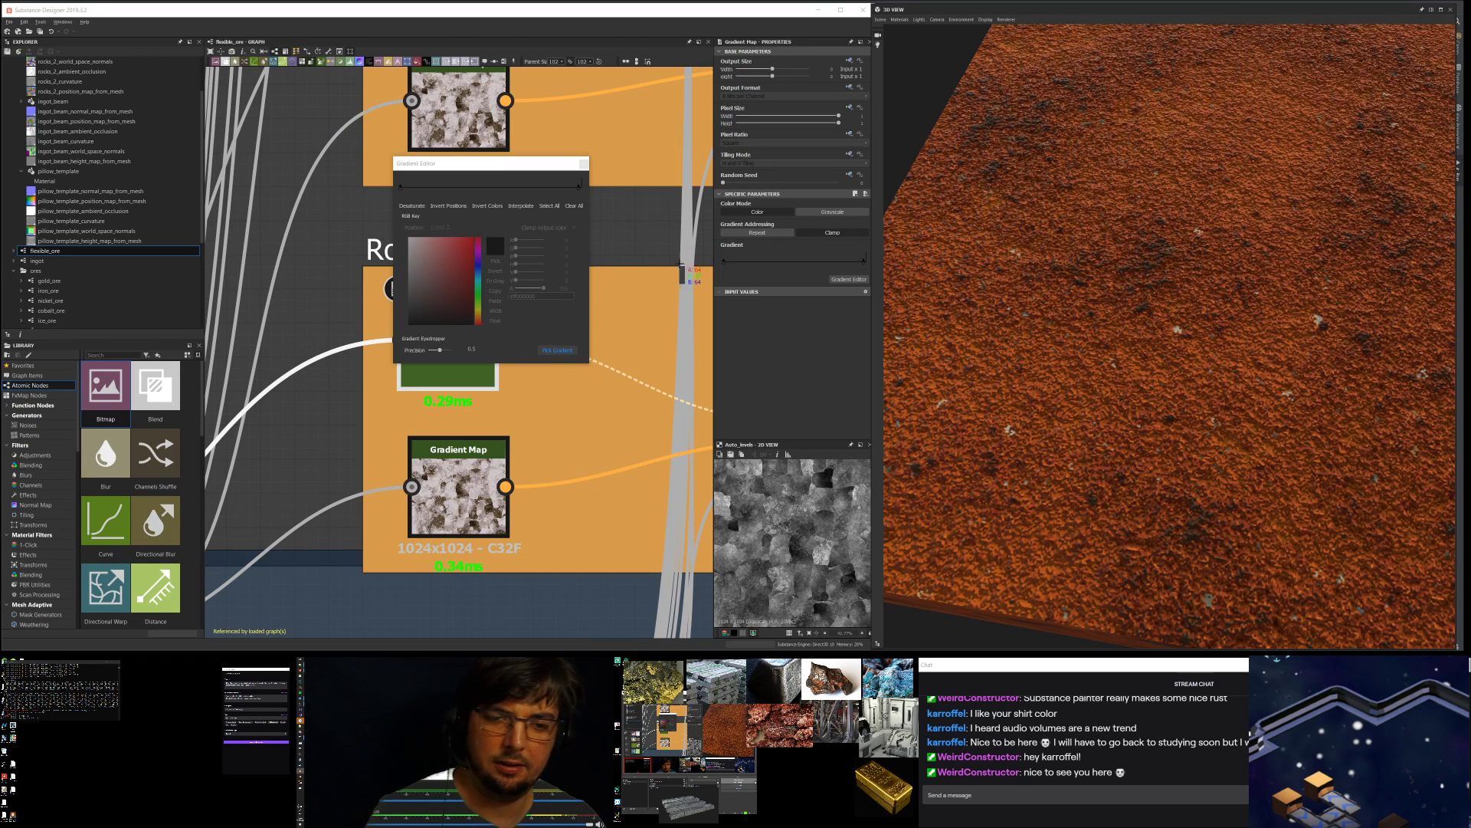
key("Escape")
left_click_drag(997, 10, 0, 161)
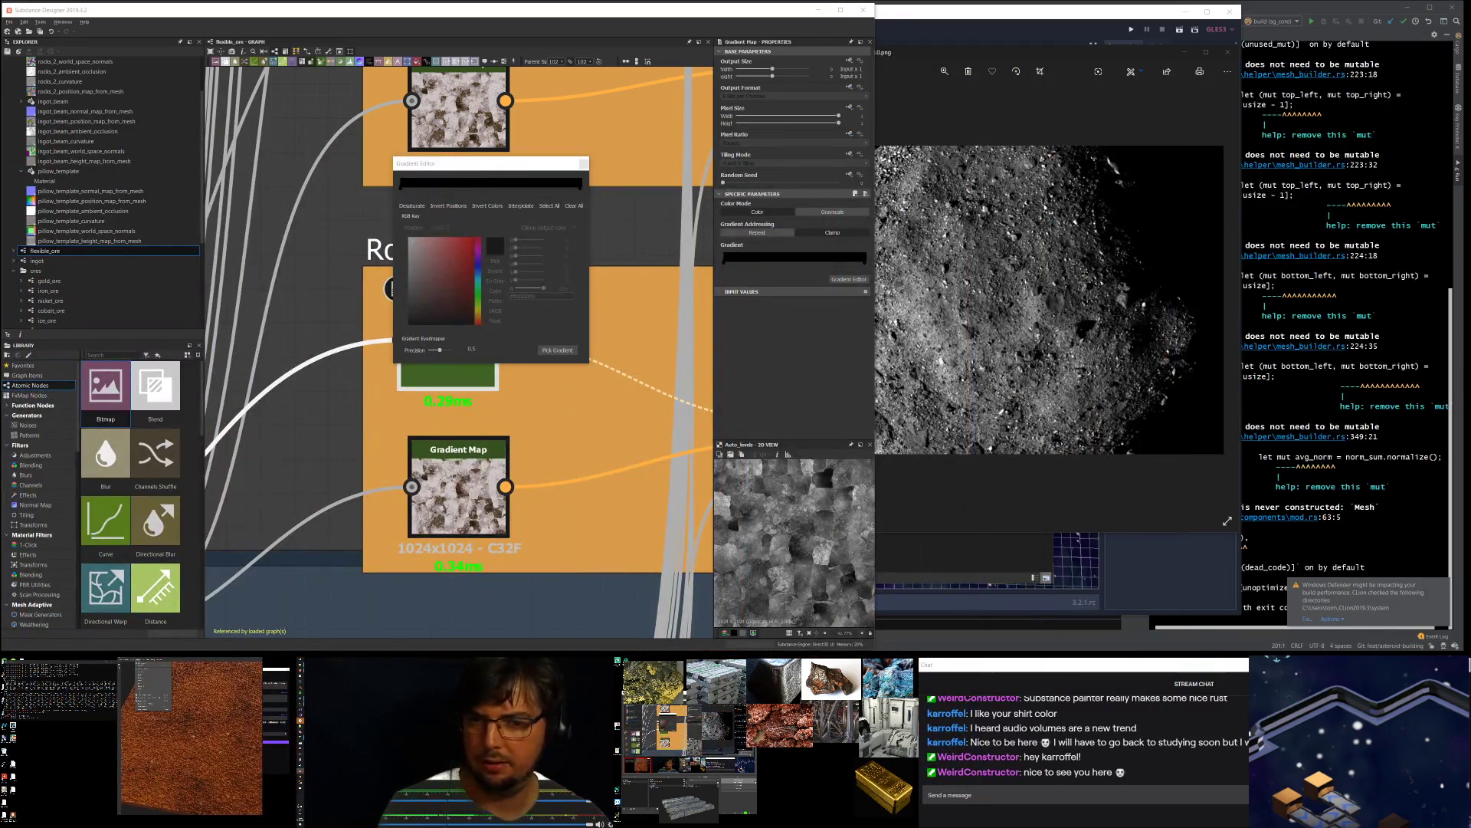
left_click_drag(929, 44, 1064, 62)
- Try to pick a gradient across the full view of the asteroid photo
left_click(556, 349)
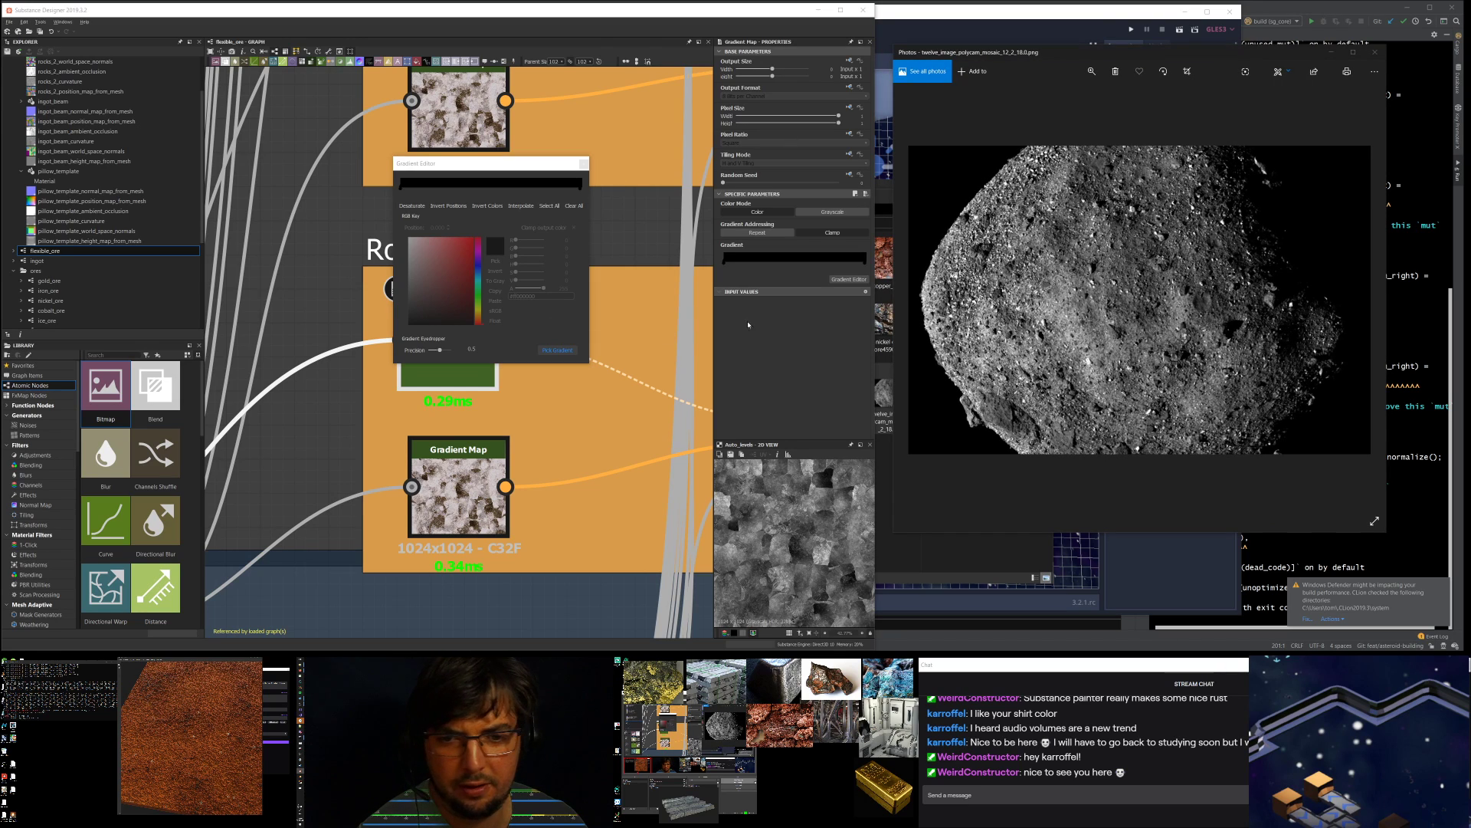
left_click_drag(527, 331, 1089, 331)
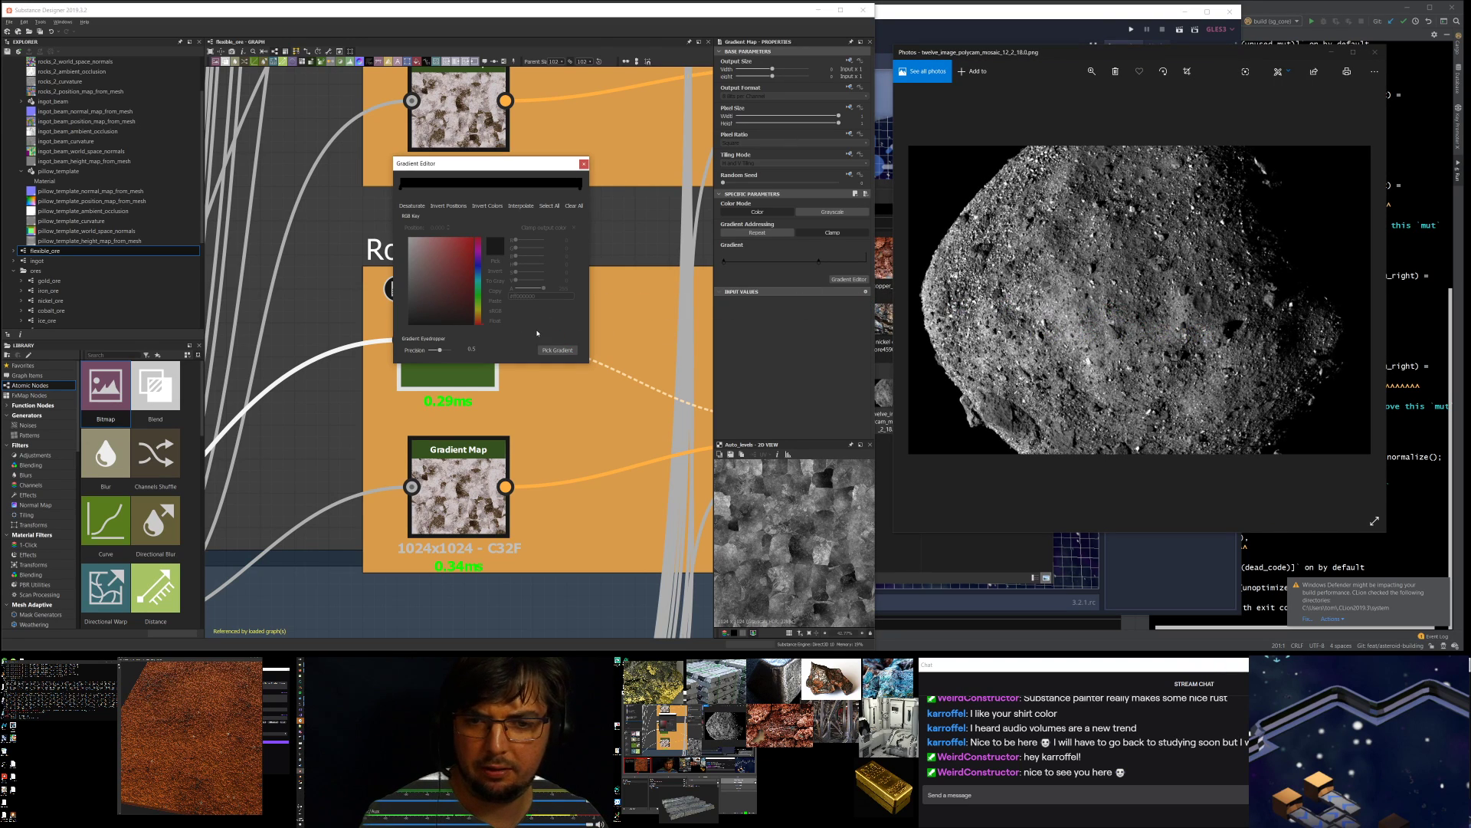
left_click(1083, 325)
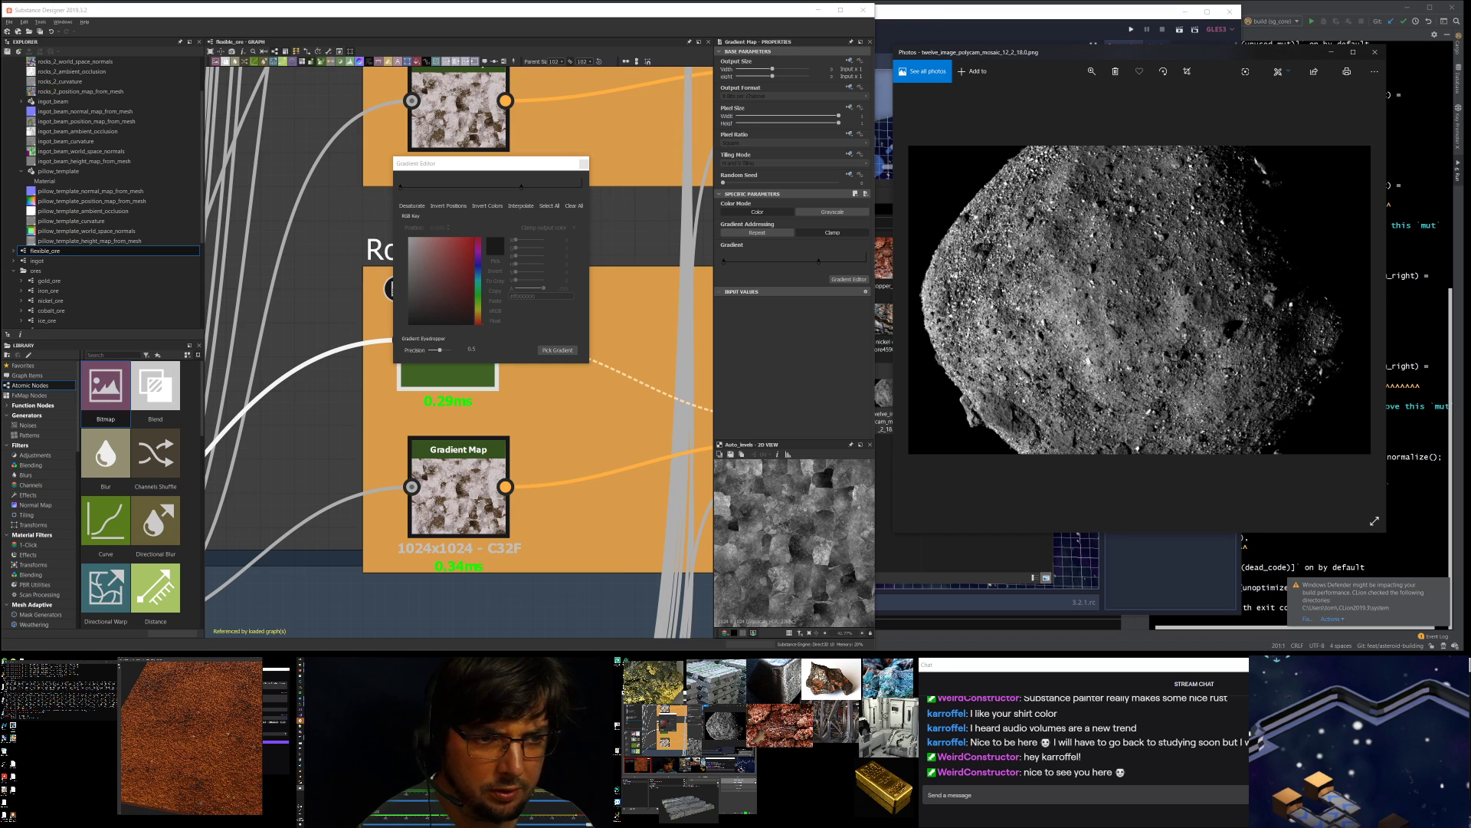
- Zoom into the asteroid's surface in the photo, pick the Rock frame's upper gradient from it, and close the Gradient Editor
left_click_drag(1010, 56, 977, 47)
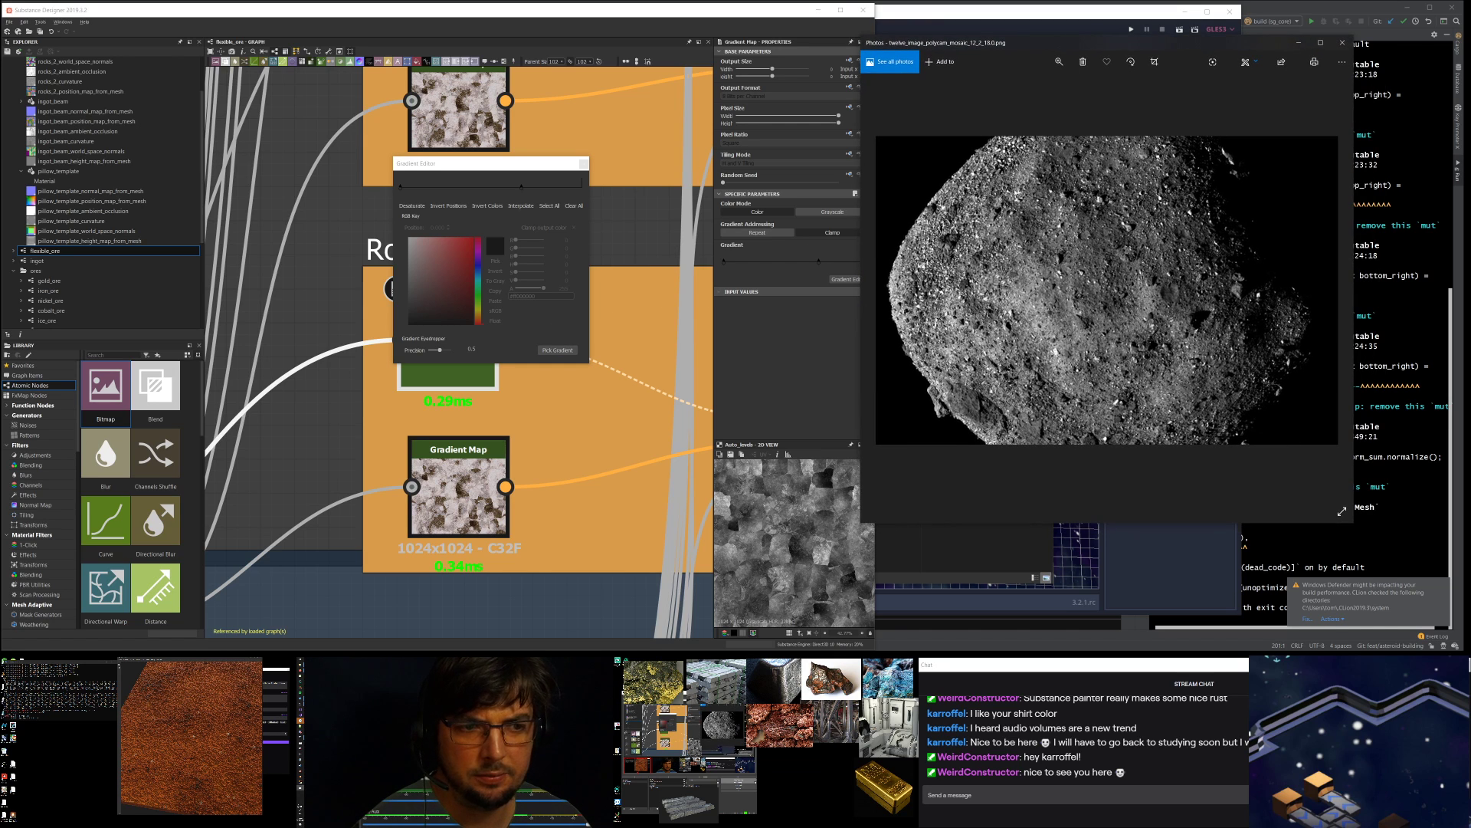
scroll(1066, 310, "up", 5)
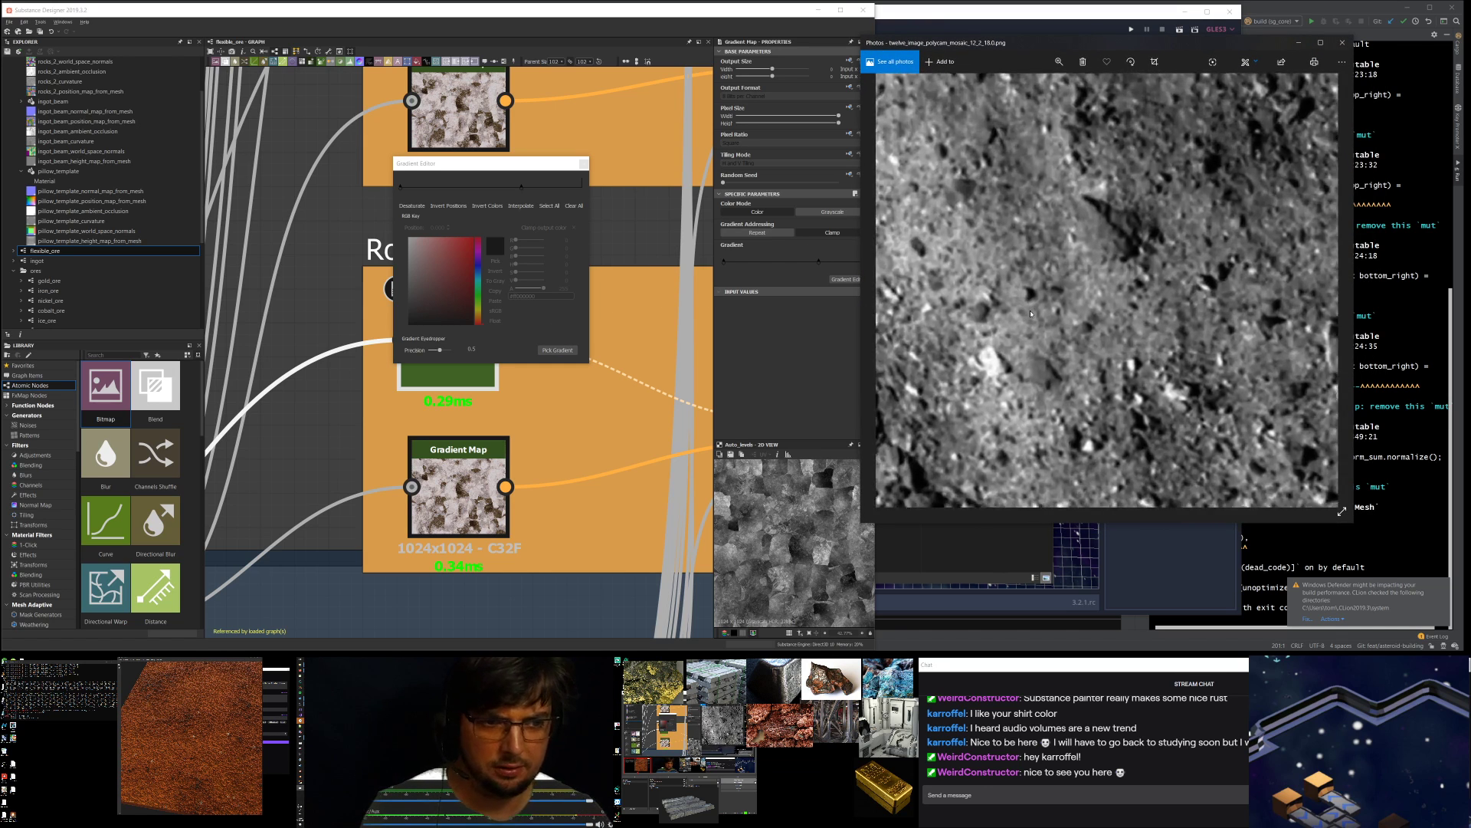
scroll(1029, 302, "down", 3)
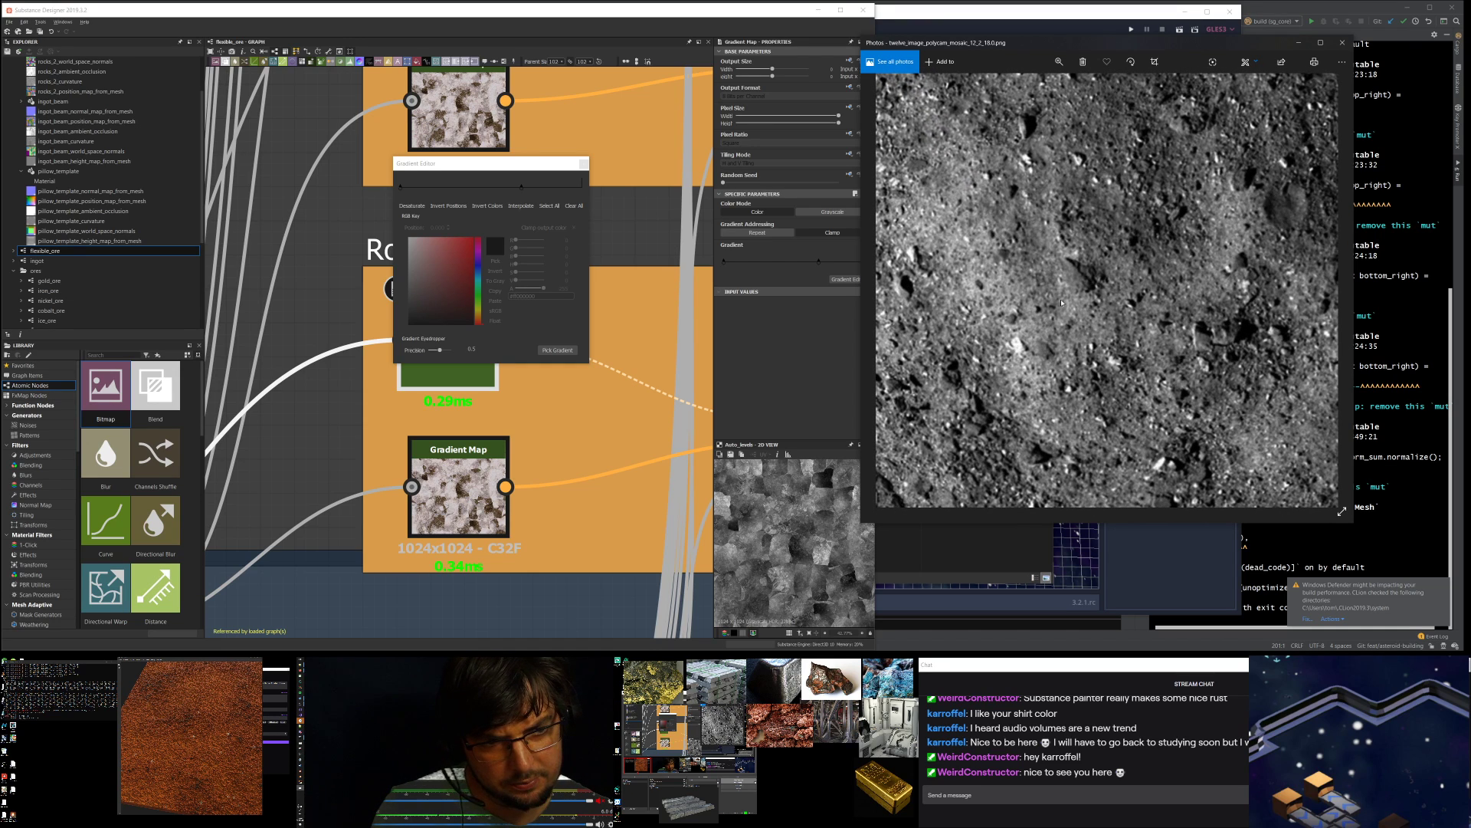
left_click(557, 350)
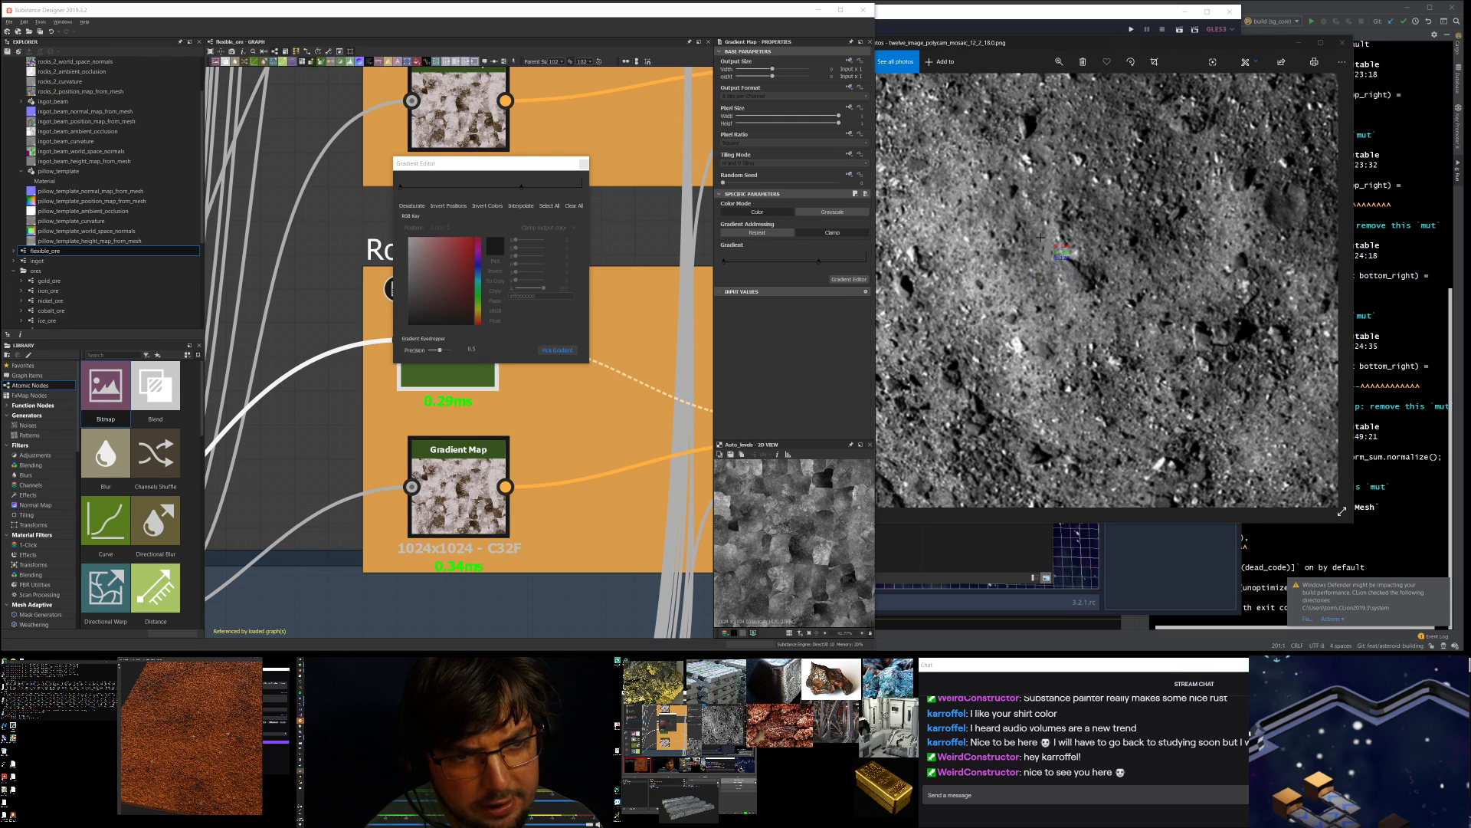
mouse_move(1038, 239)
left_mouse_down()
mouse_move(1027, 264)
mouse_move(982, 288)
left_mouse_up()
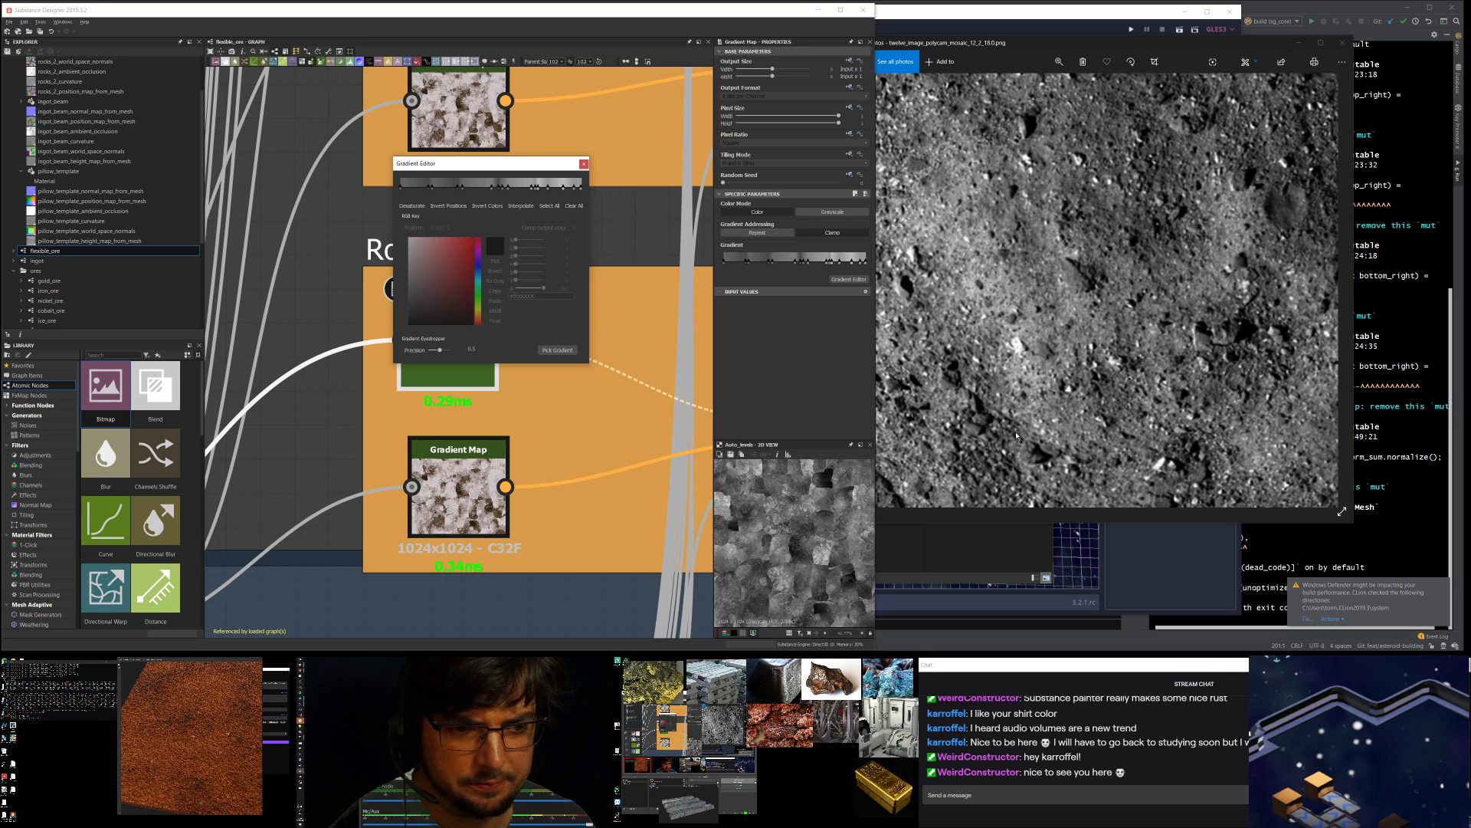
scroll(678, 348, "down", 2)
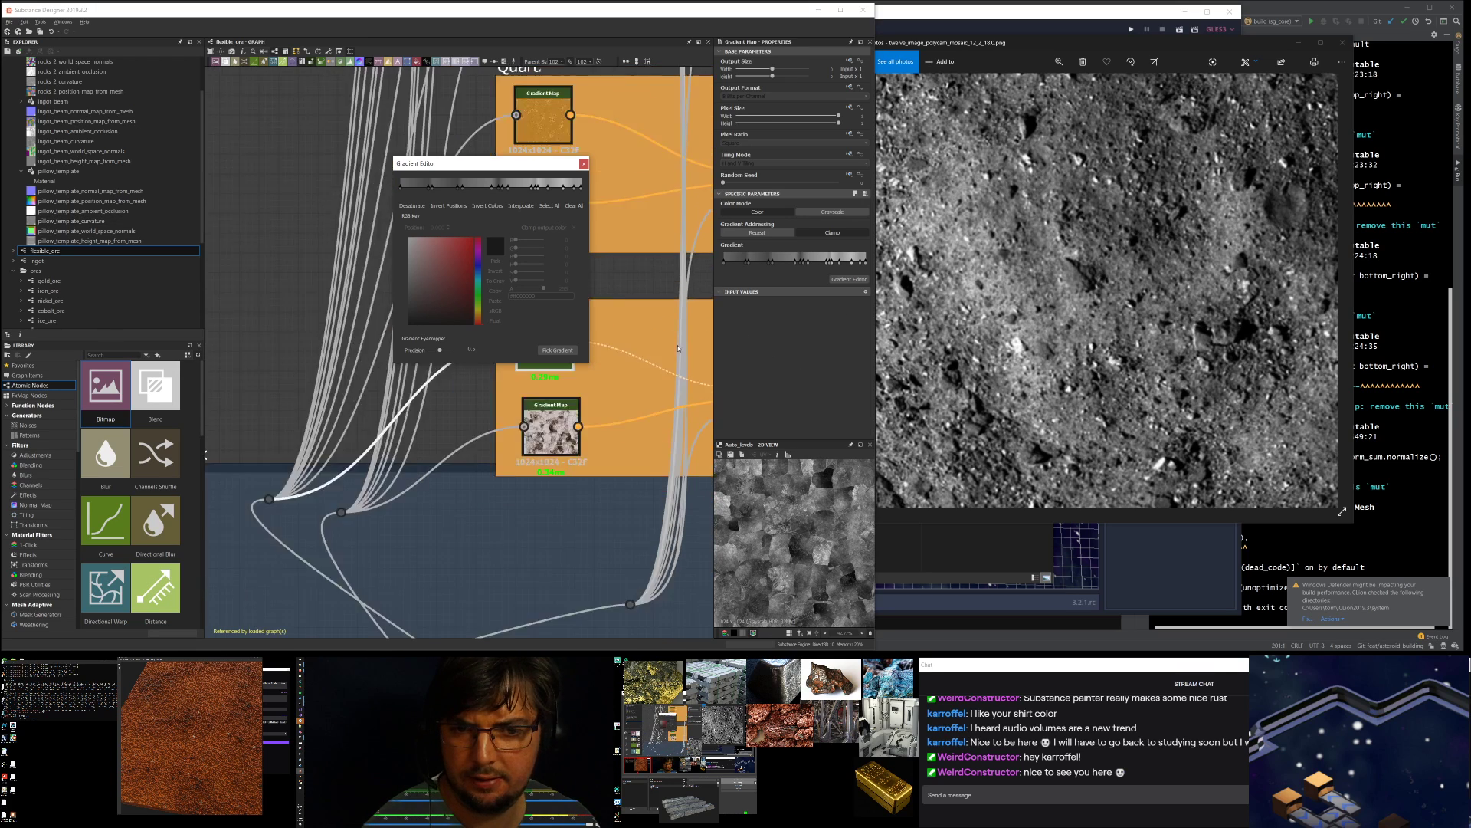
scroll(674, 351, "down", 3)
left_click(302, 215)
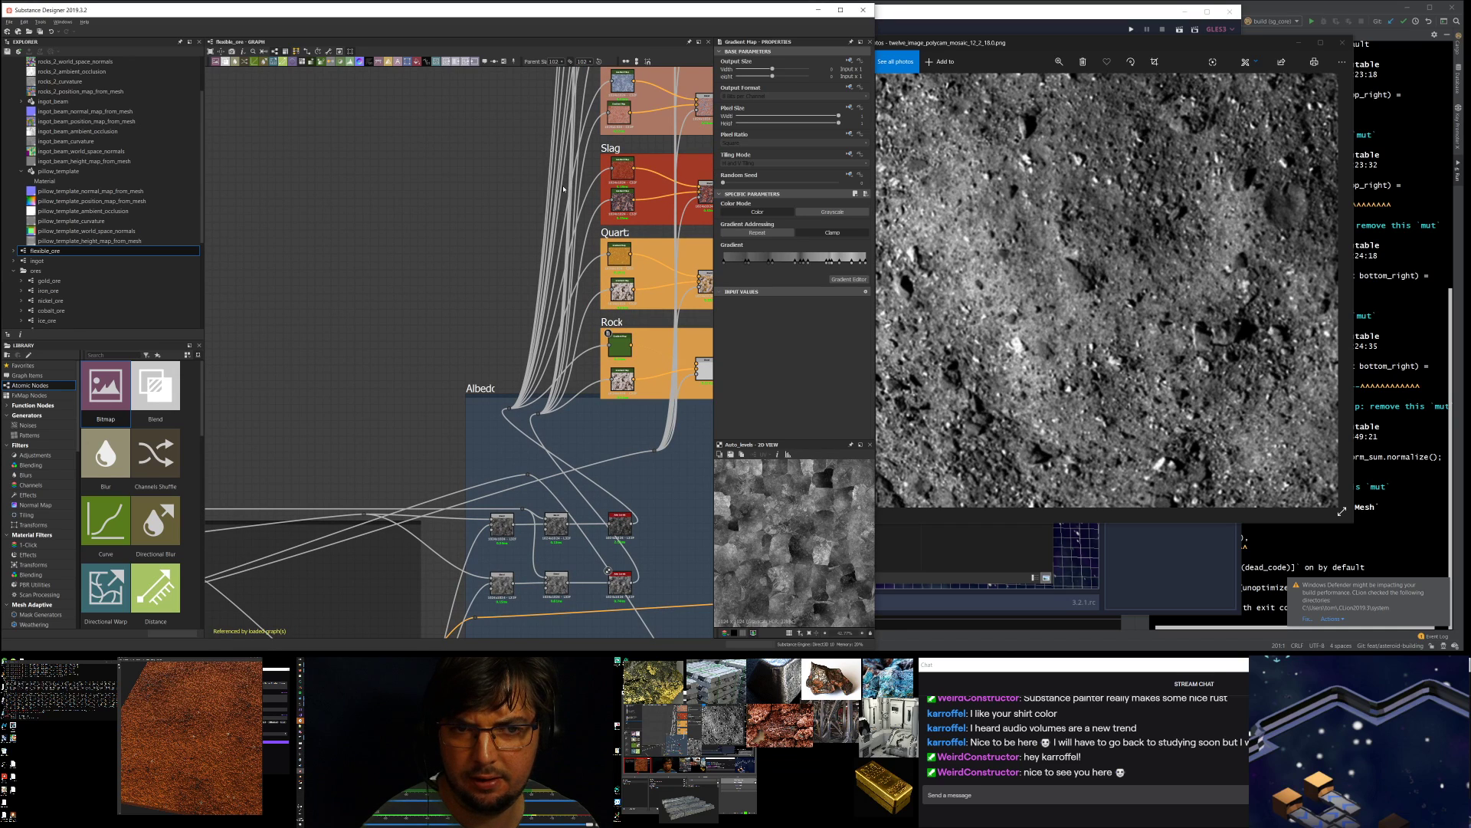
- Expand the graph's metal_amount input parameter and lower its default value slightly
right_click(461, 197)
left_click(426, 177)
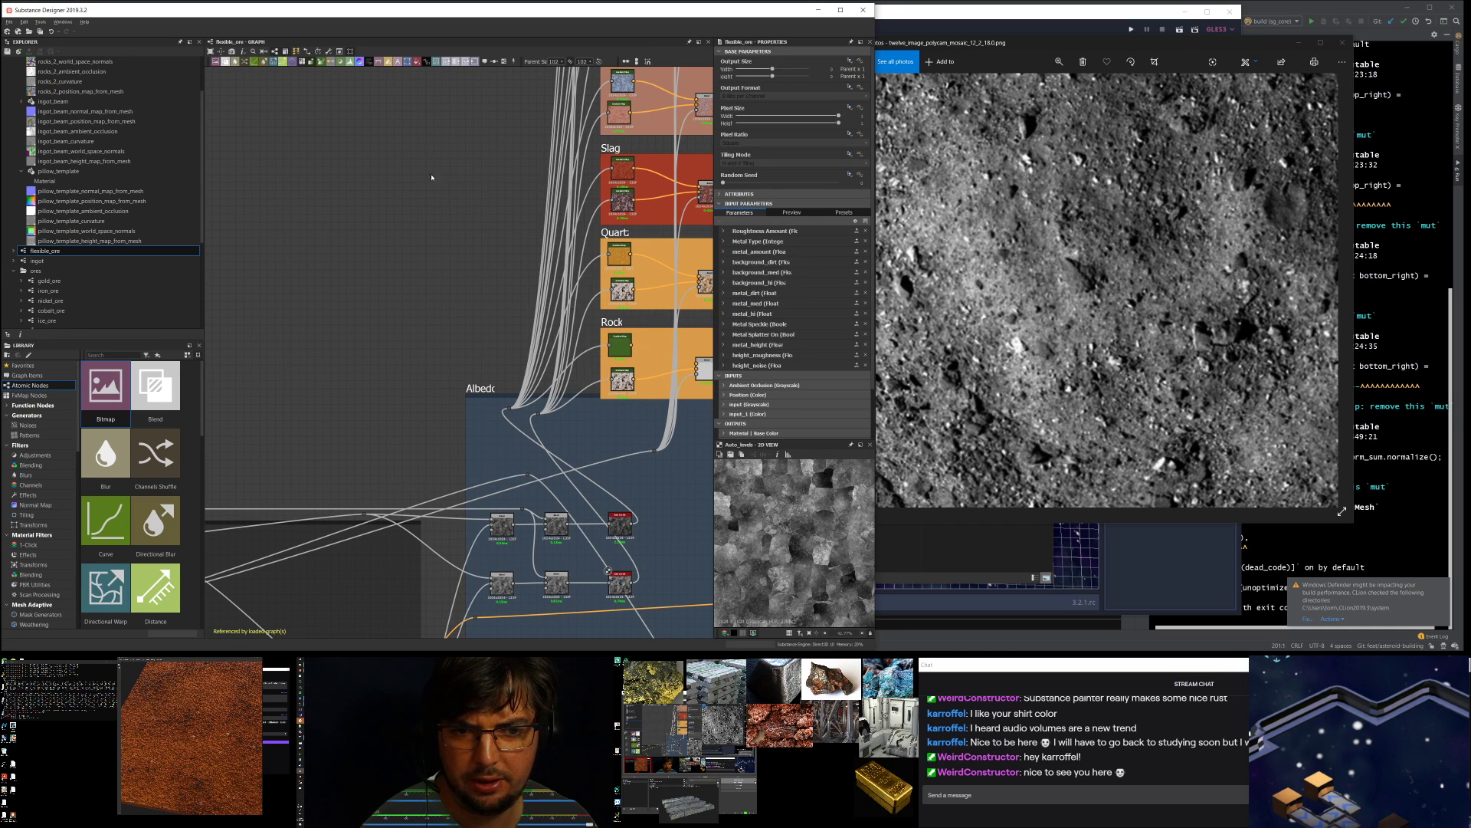
left_click(728, 253)
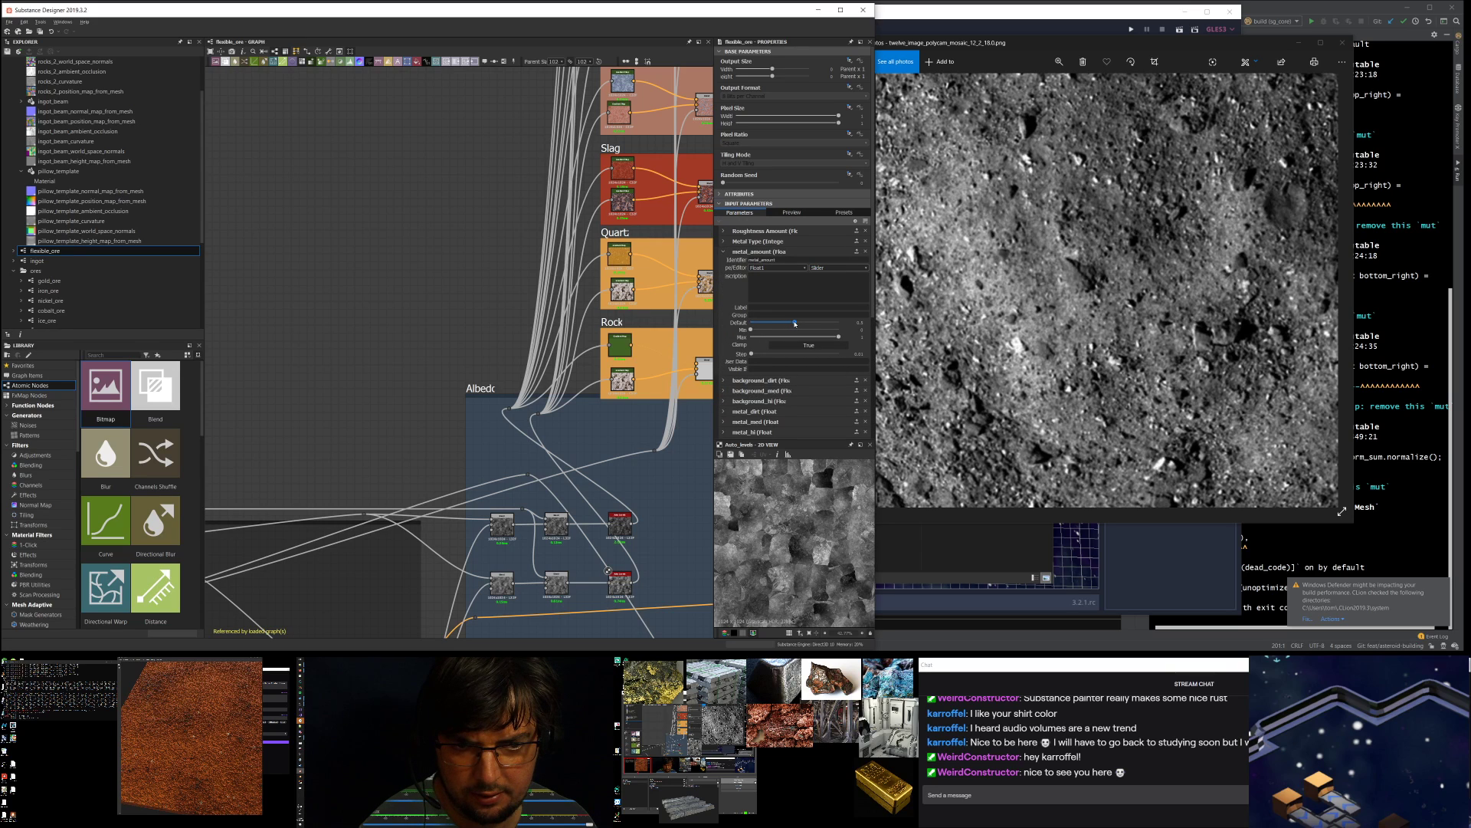
left_click_drag(794, 323, 779, 323)
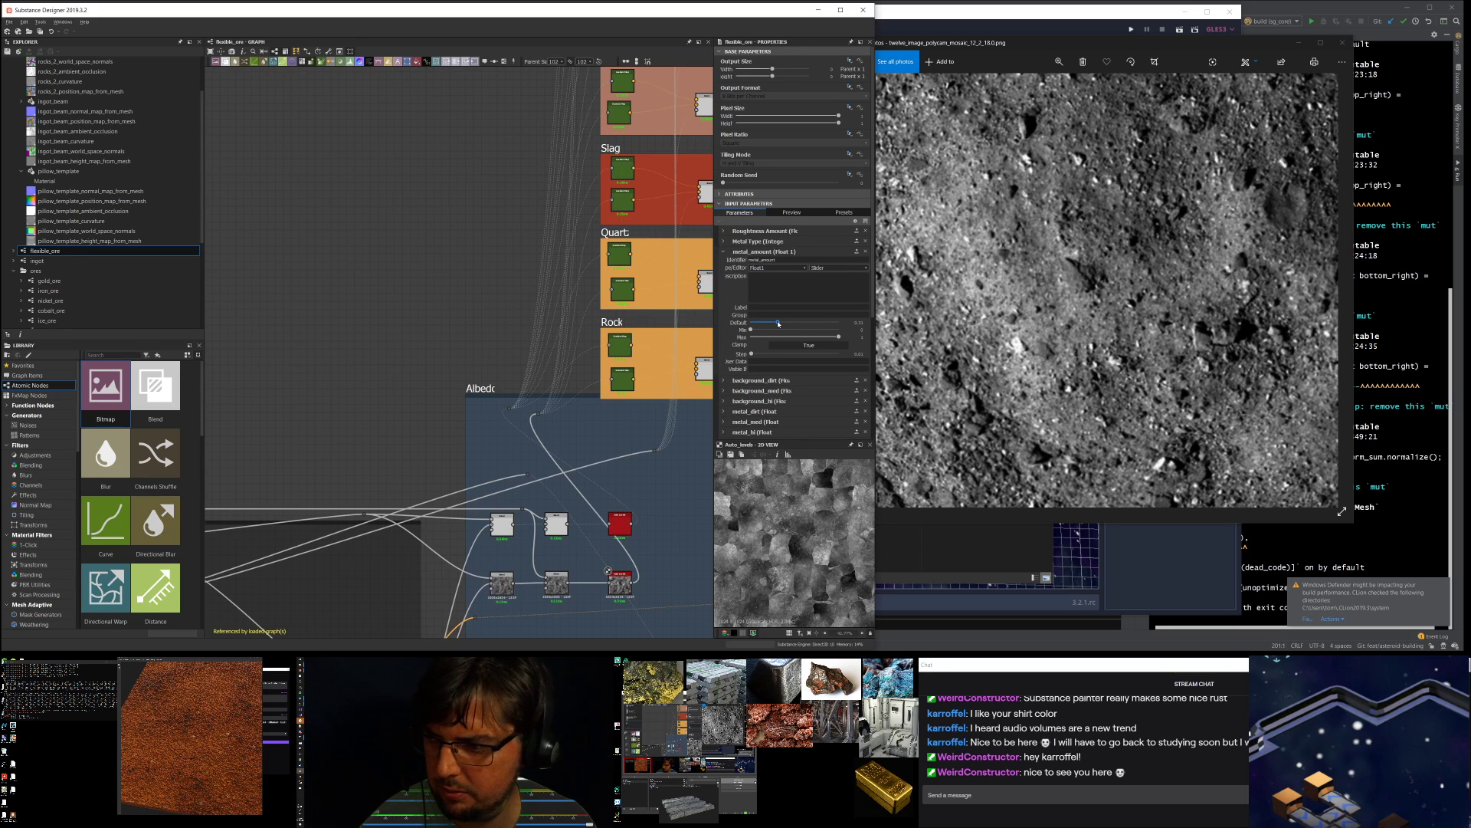
left_click_drag(783, 324, 790, 323)
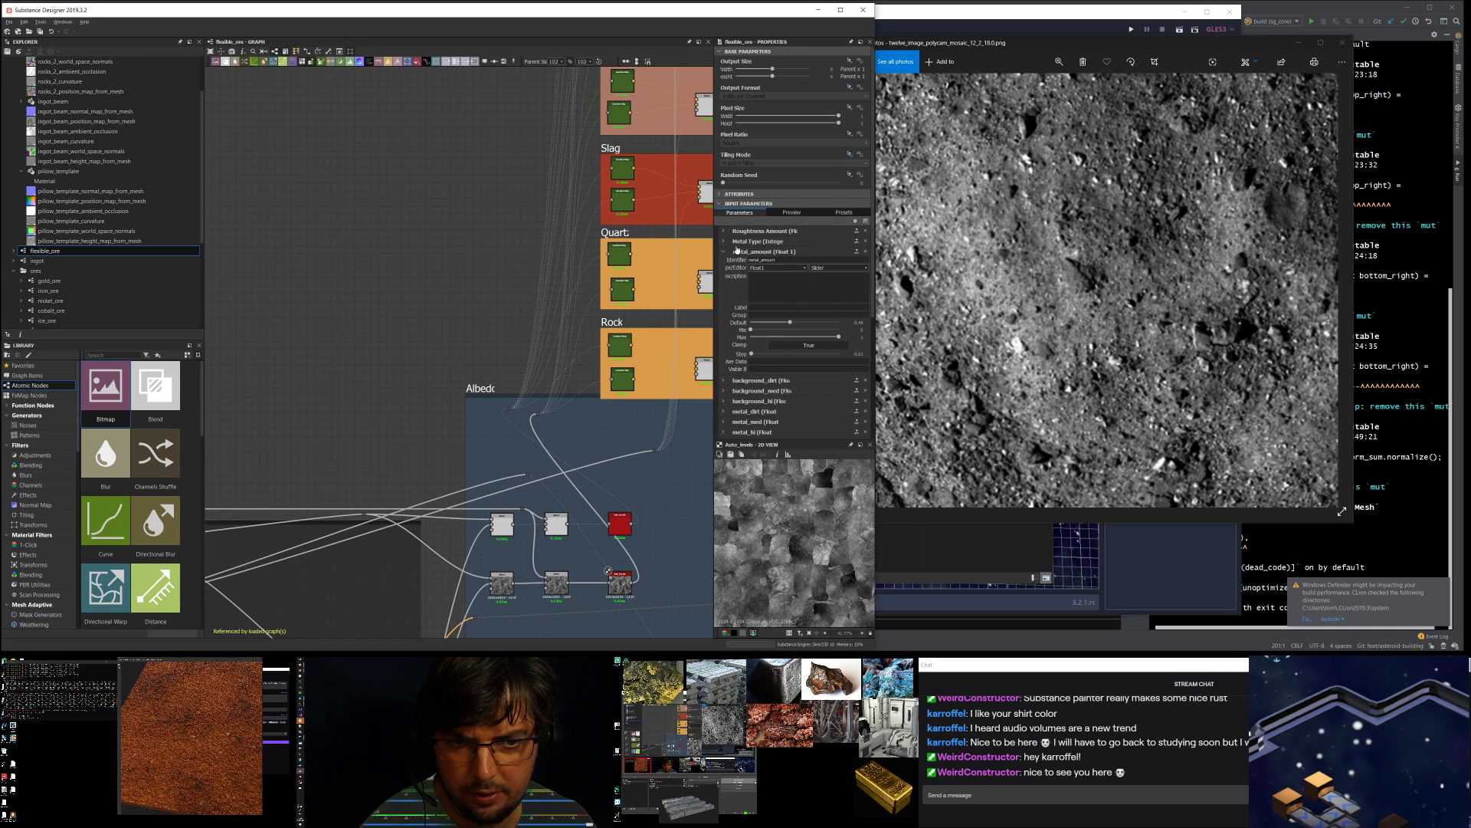
- Expand the Metal Type input parameter and show flexible_ore in the 3D View to examine its surface up close
left_click(723, 242)
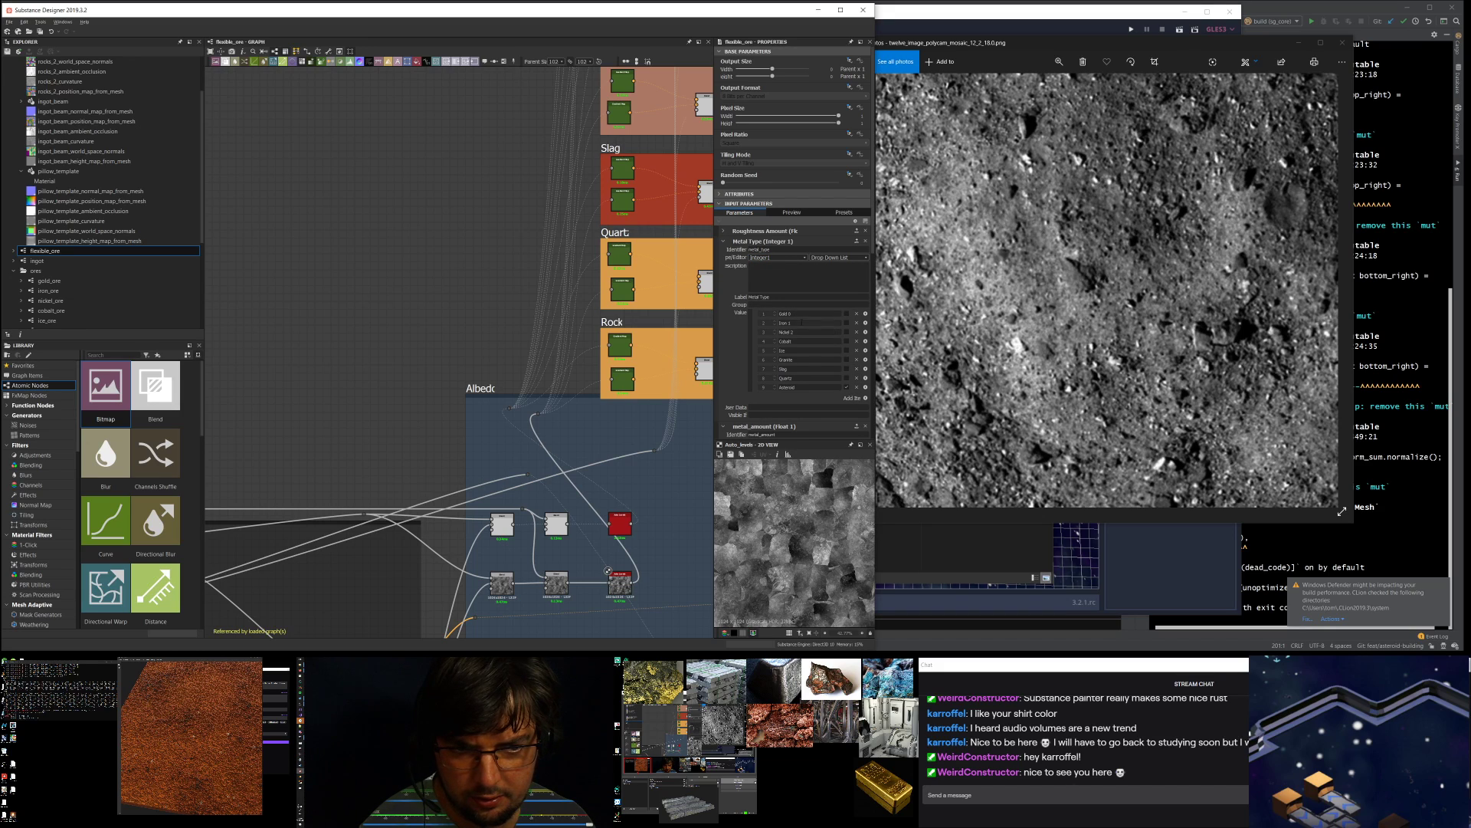
left_click_drag(87, 251, 229, 739)
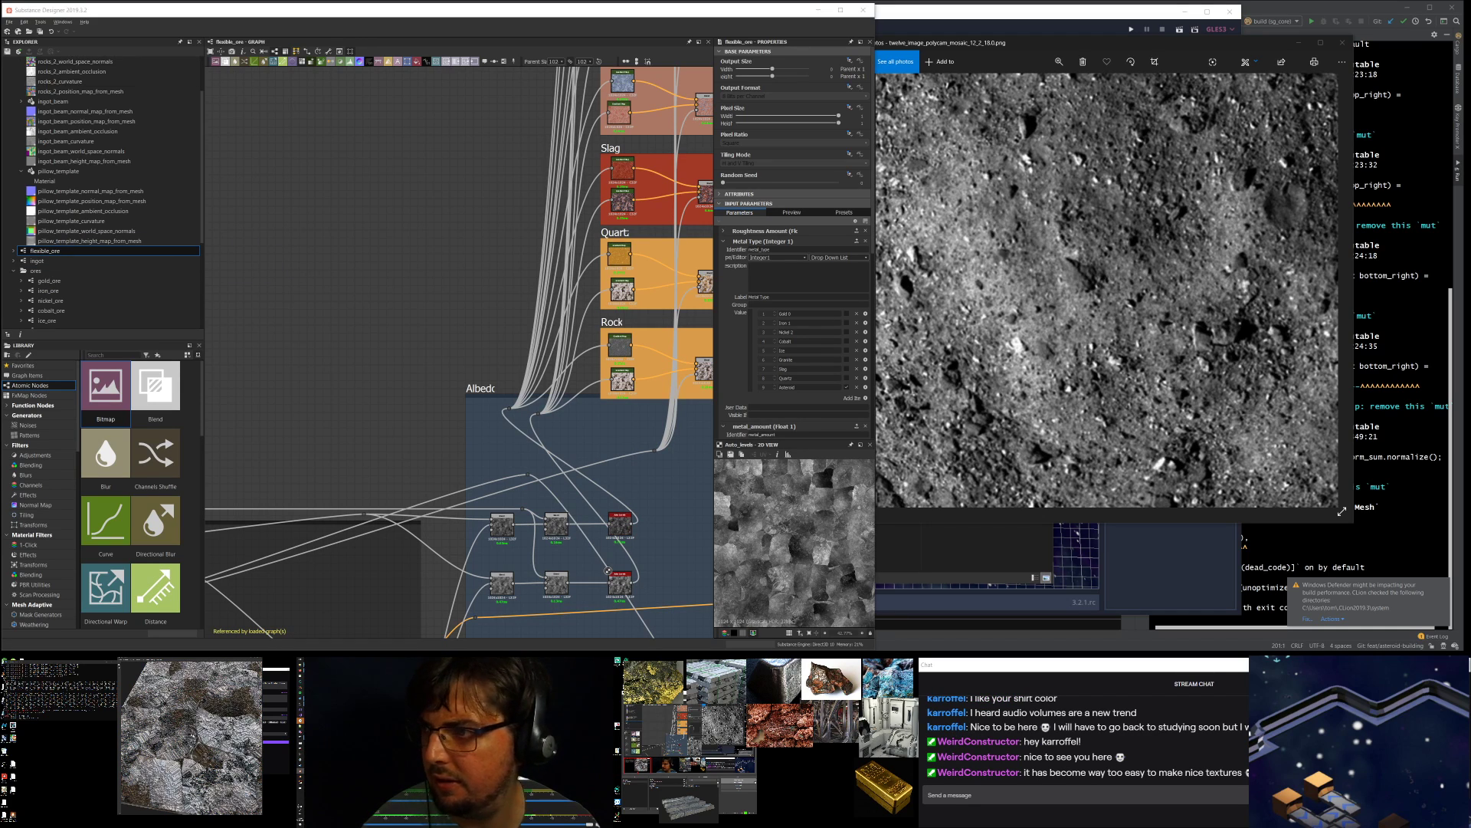
left_click_drag(211, 659, 422, 67)
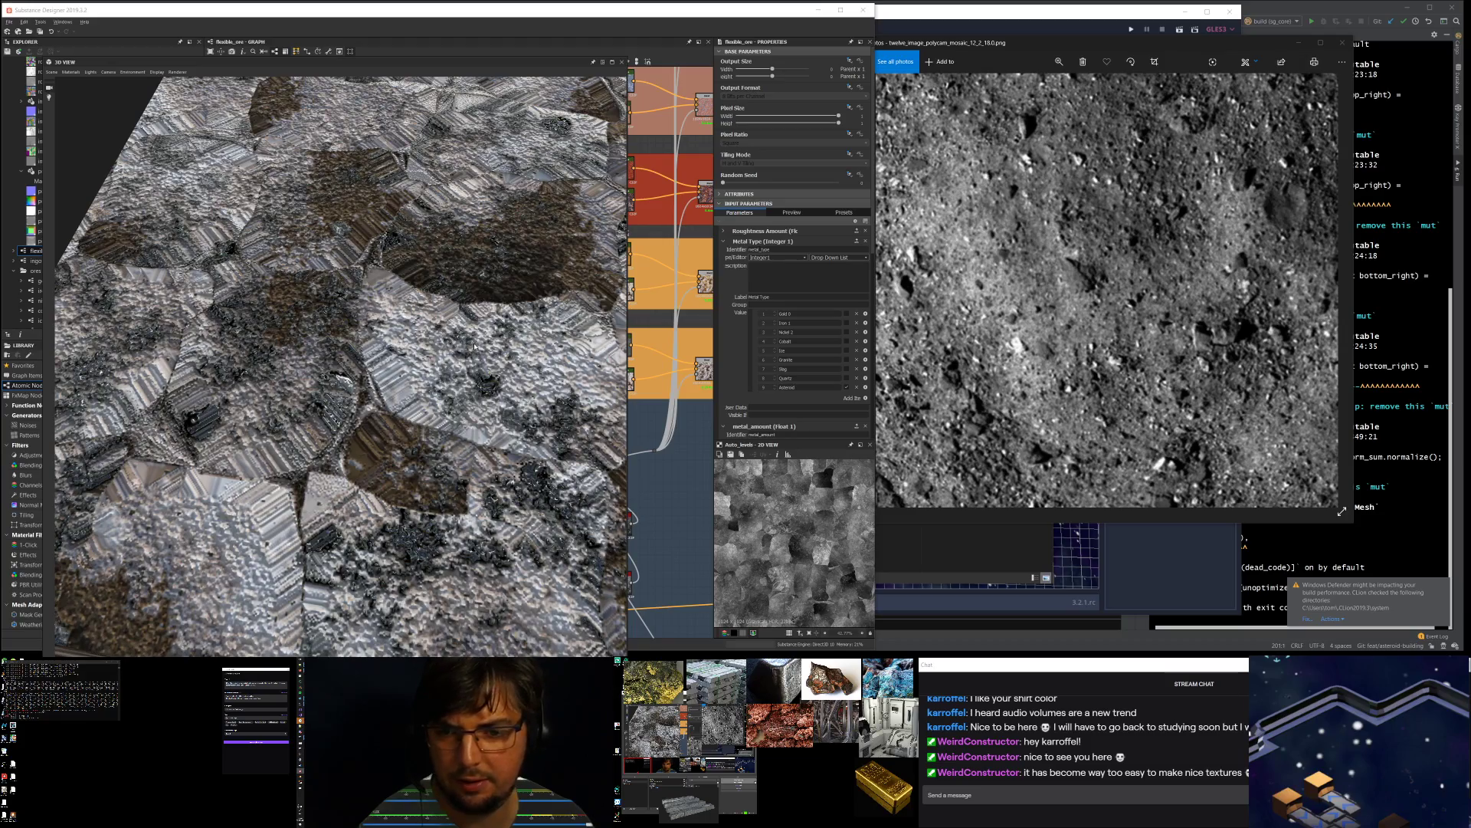
left_click_drag(511, 337, 478, 205)
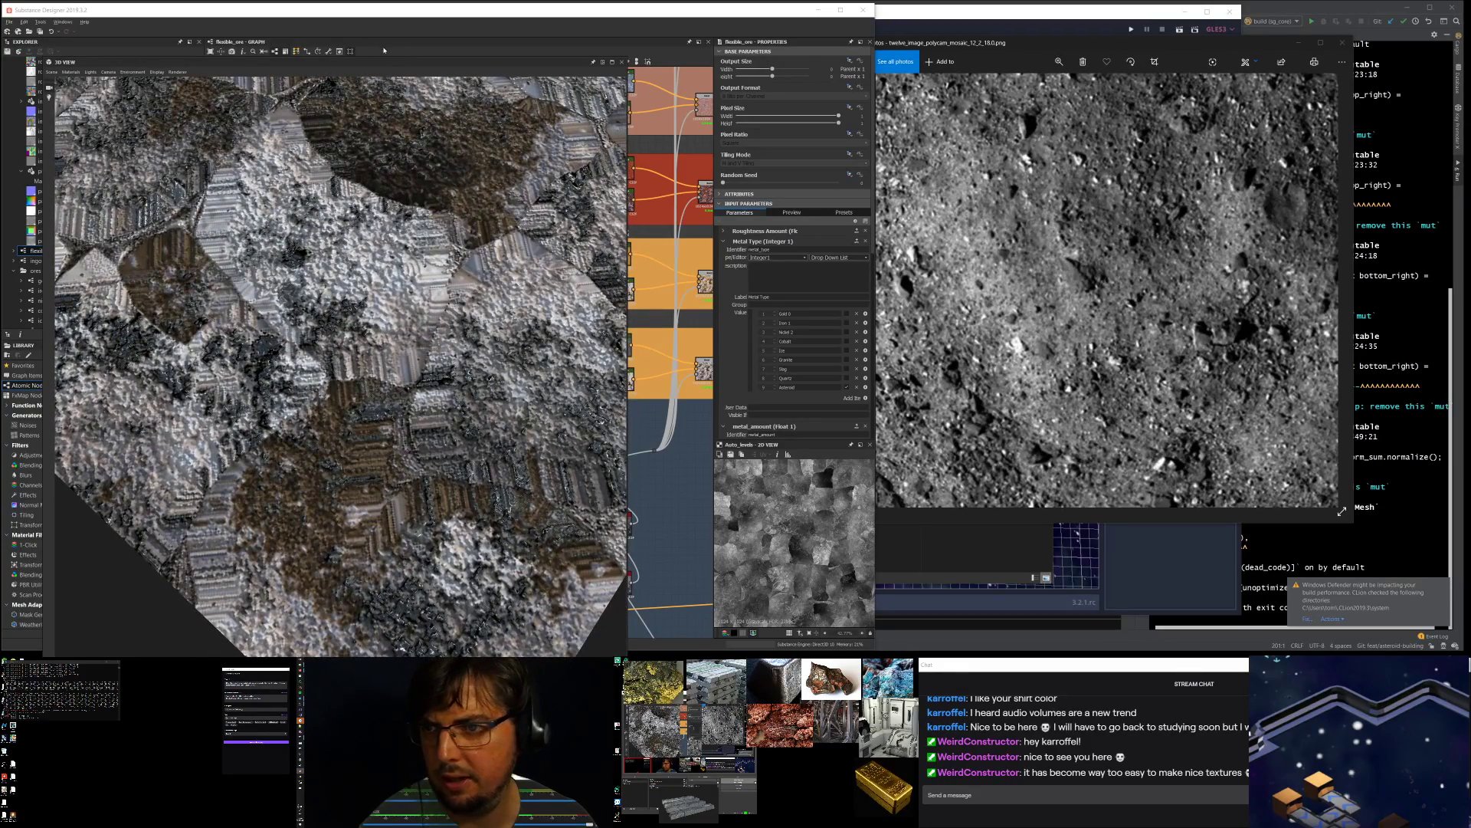
left_click_drag(374, 62, 200, 665)
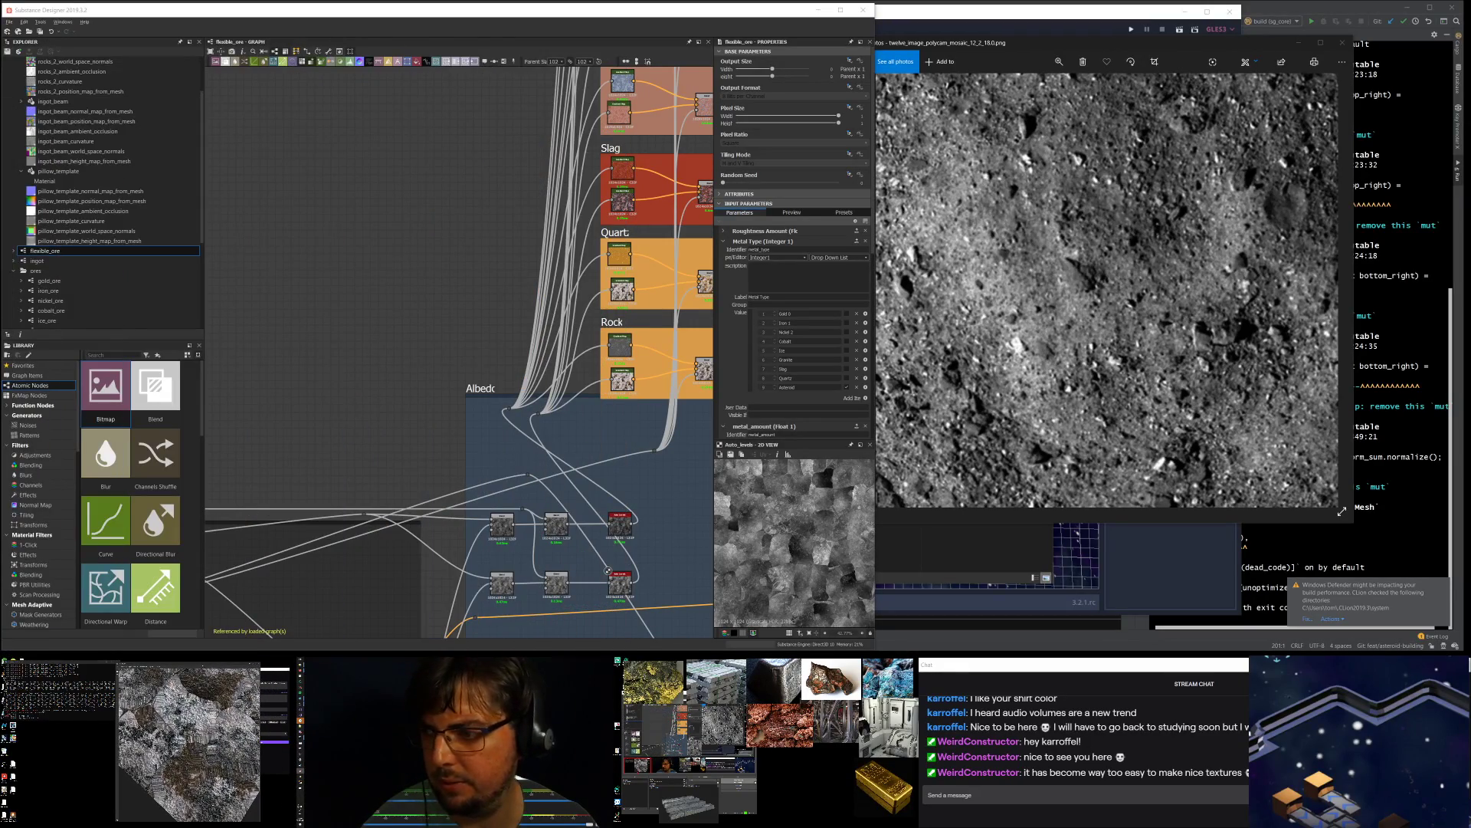
- Pick a new gradient for the Rock frame's lower Gradient Map from the asteroid's surface in the photo
left_click_drag(1237, 317, 862, 364)
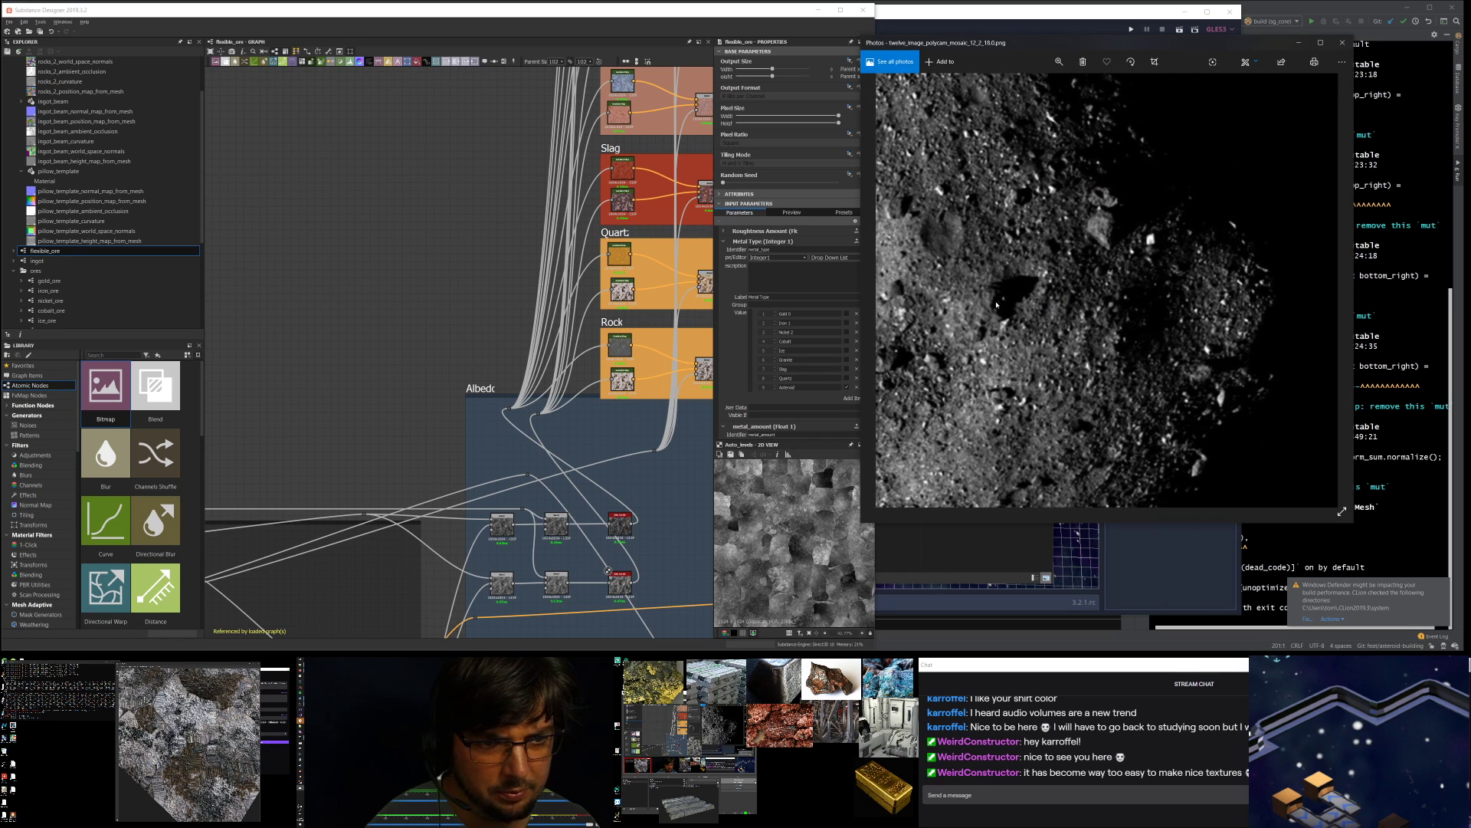
left_click_drag(1038, 358, 941, 274)
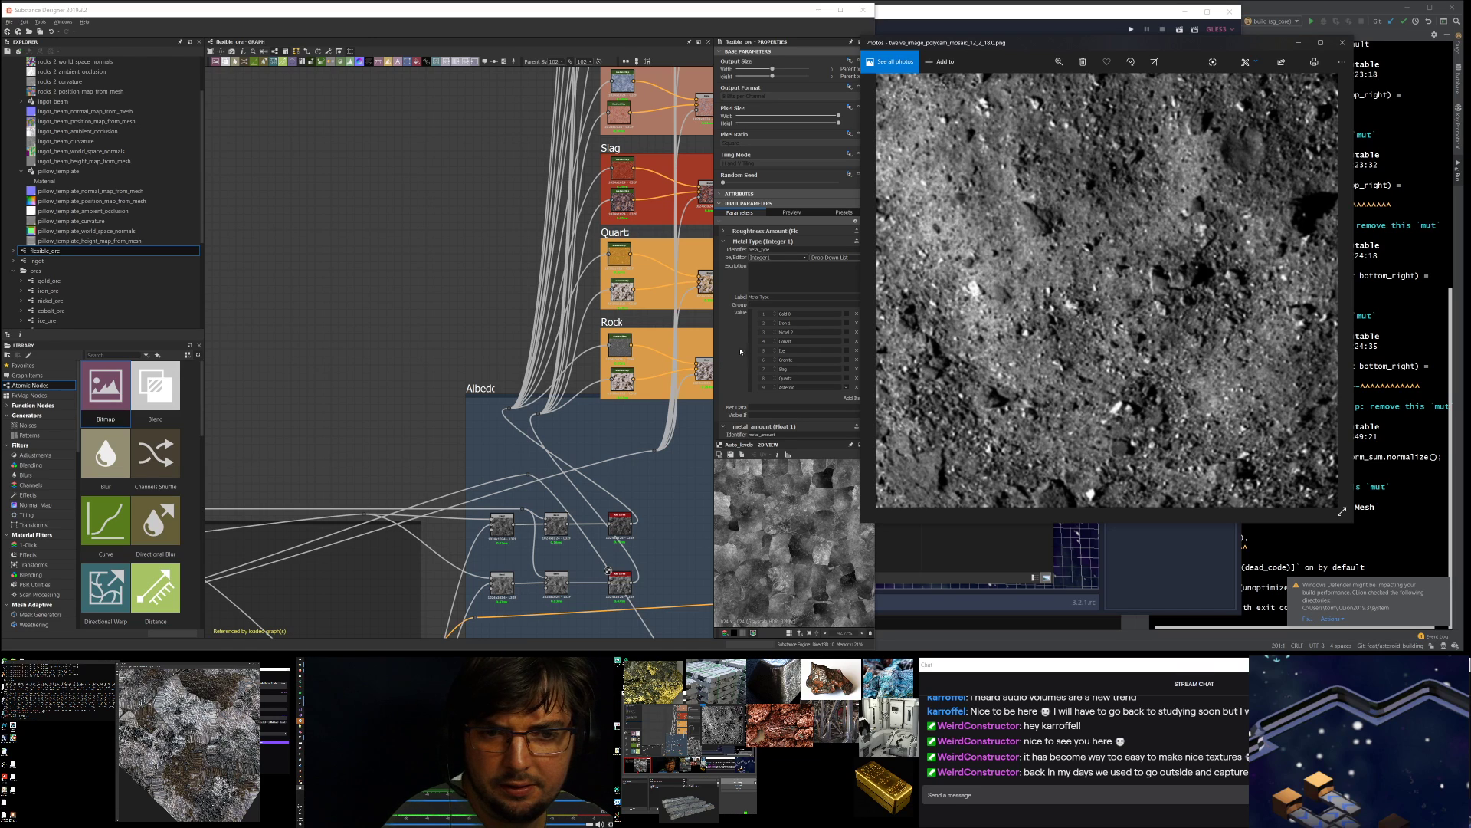
left_click(621, 376)
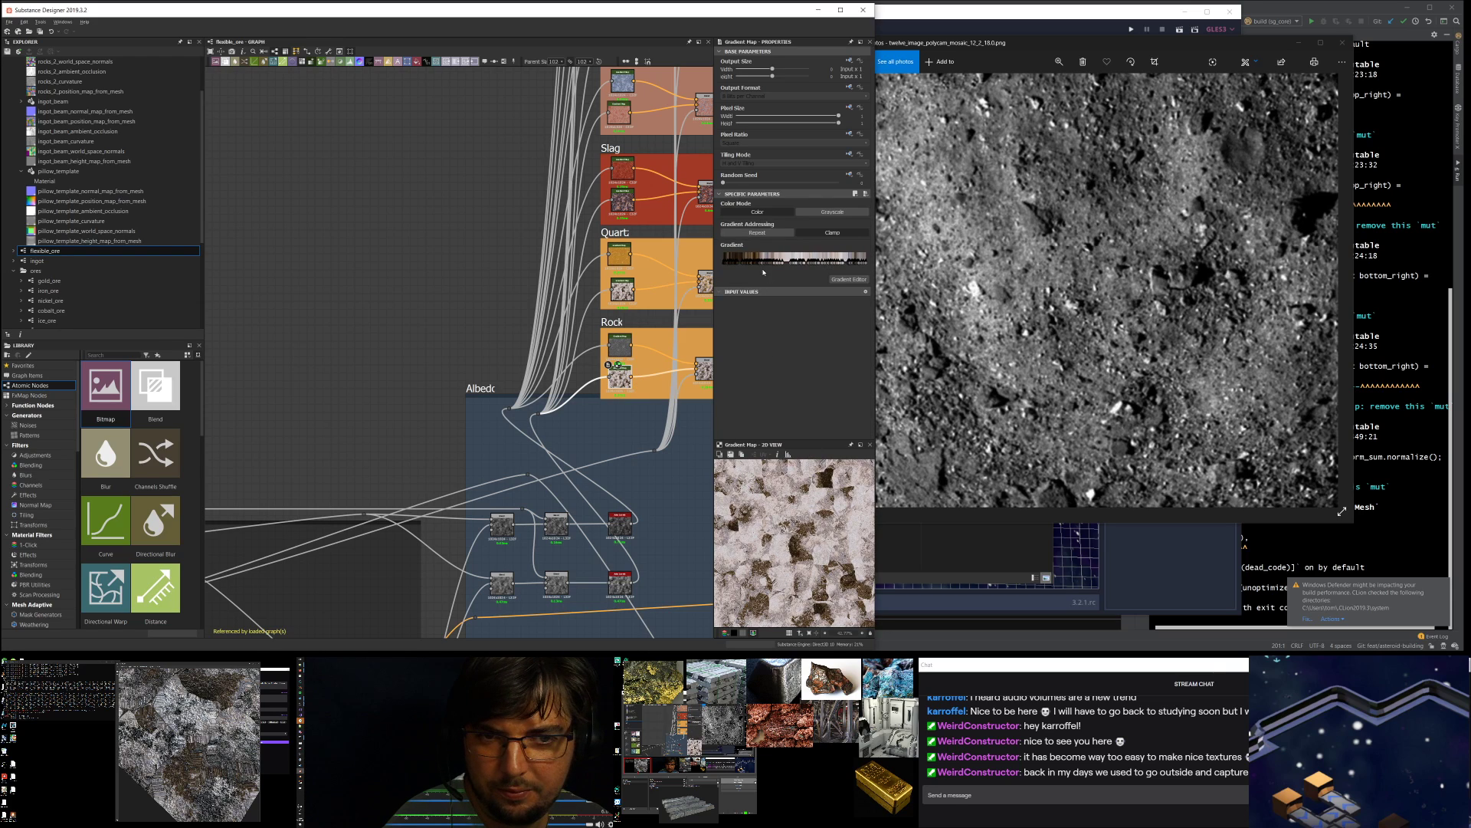
left_click(866, 279)
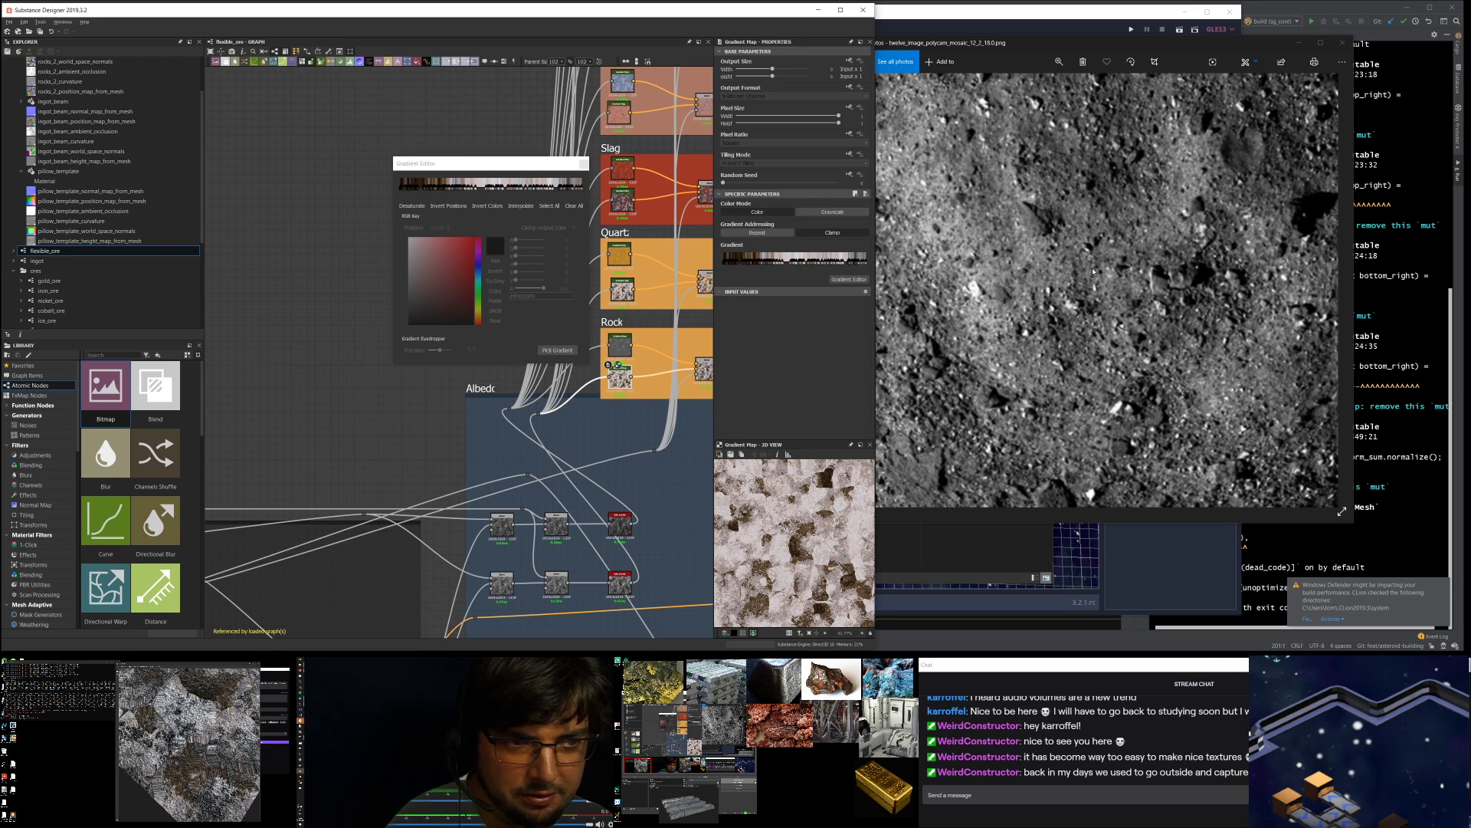
left_click(1177, 287)
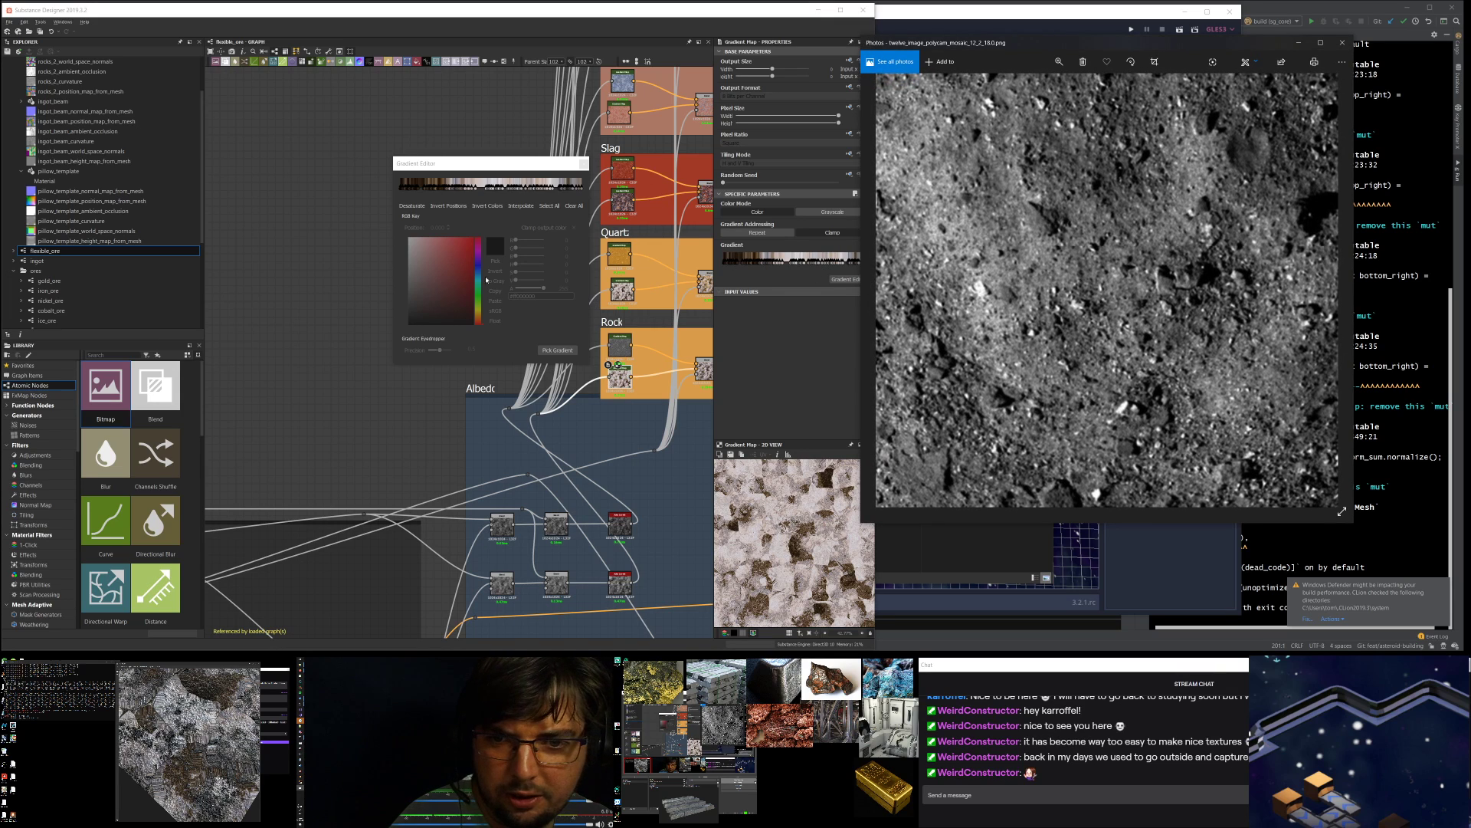
left_click(557, 349)
mouse_move(1181, 274)
left_mouse_down()
mouse_move(1182, 288)
mouse_move(1224, 285)
left_mouse_up()
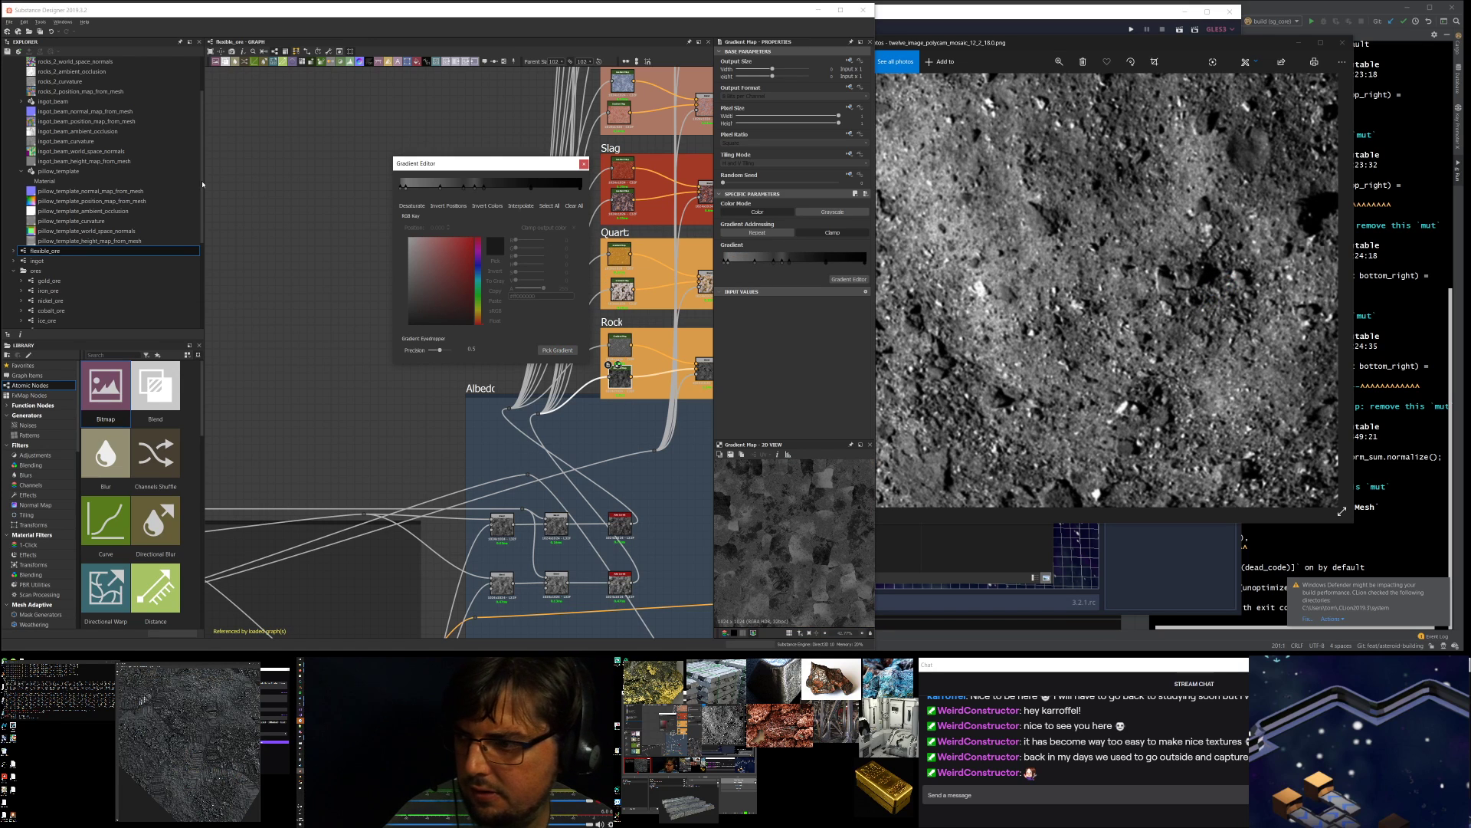
- Examine the recoloured surface in the 3D View, close the Gradient Editor and deselect the gradient node
left_click_drag(208, 665, 715, 85)
left_click_drag(704, 342, 715, 272)
left_click_drag(644, 86, 217, 679)
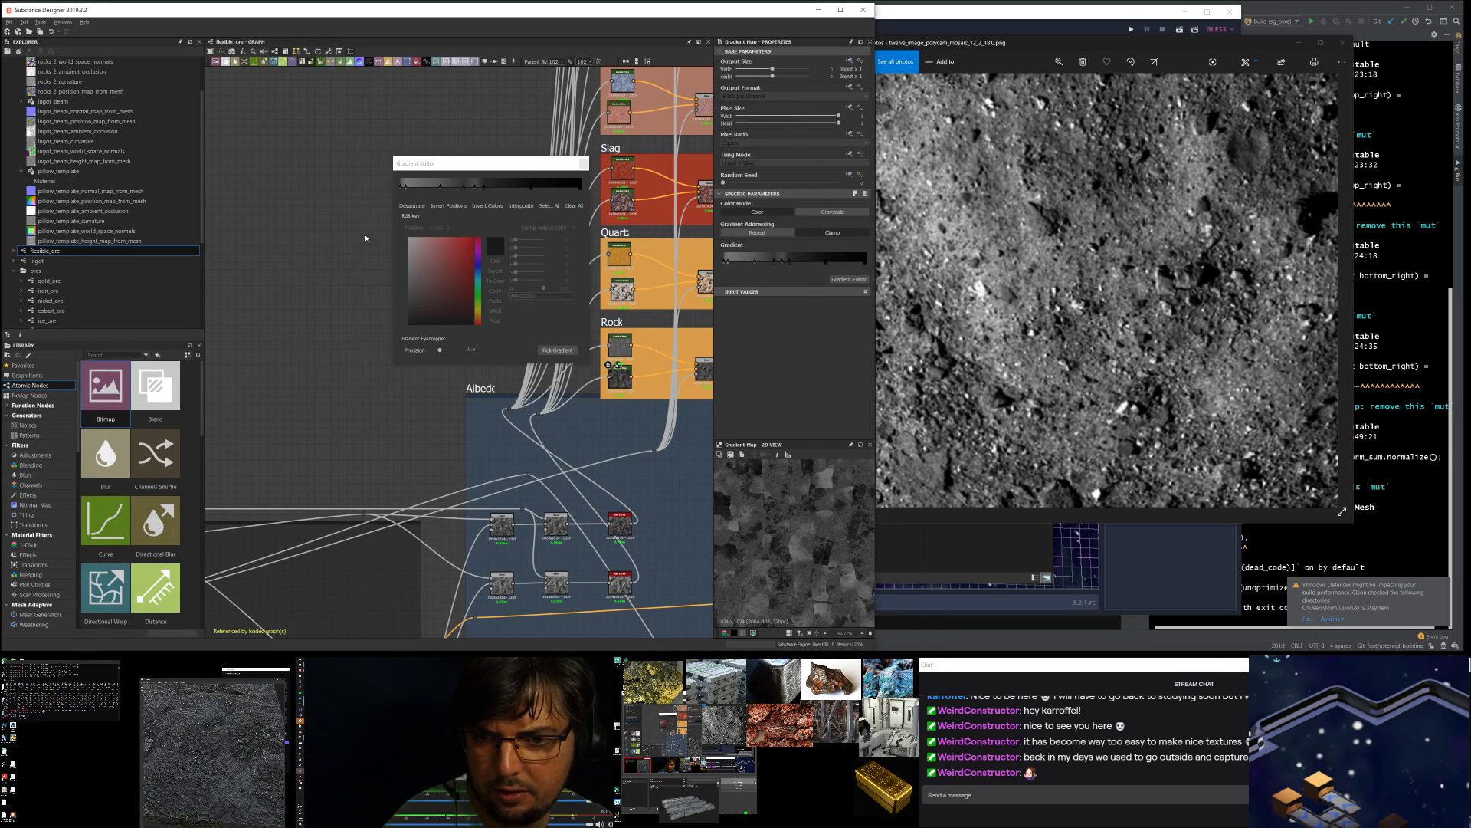
left_click(582, 165)
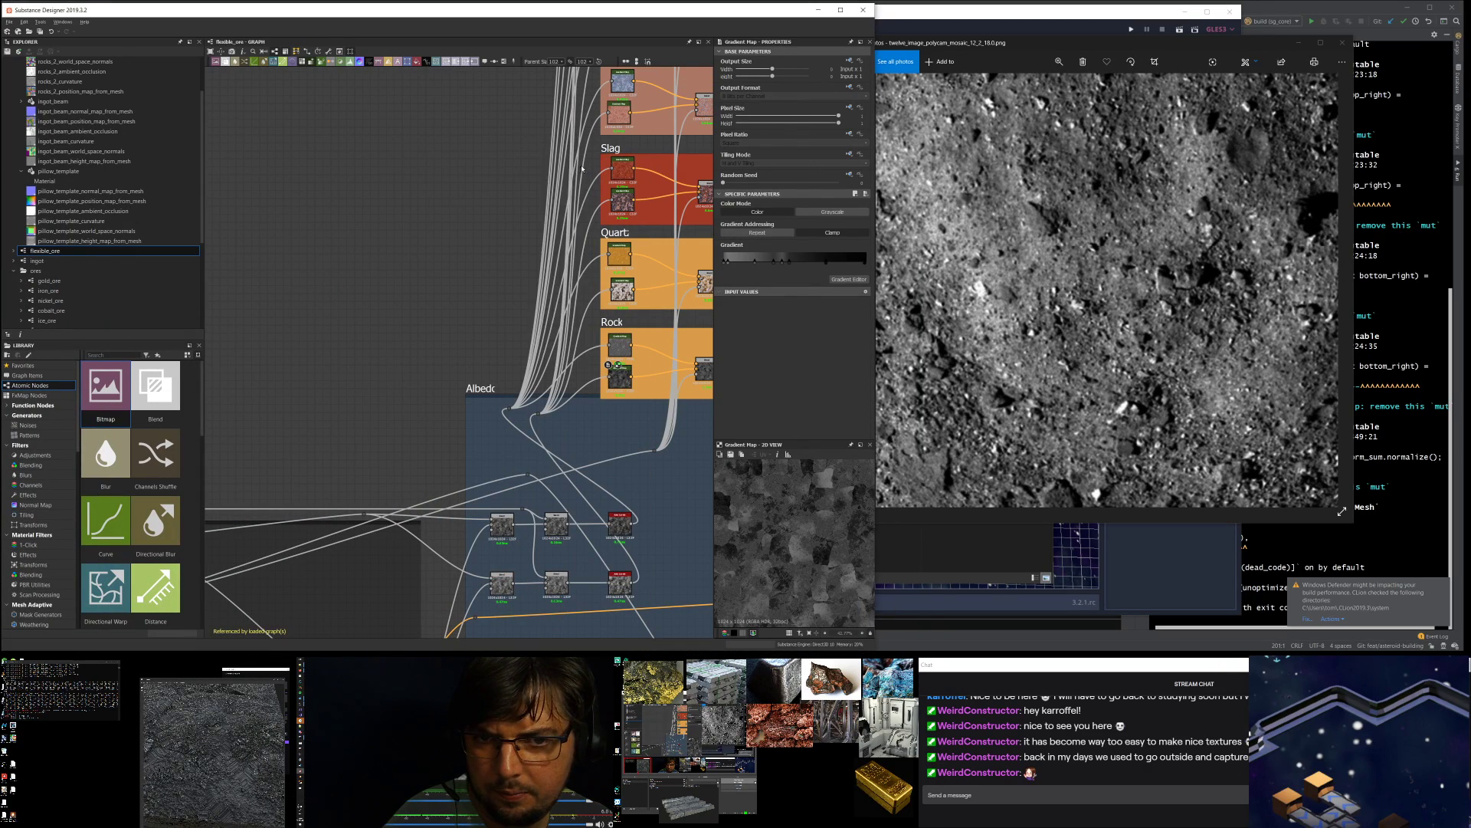
right_click(444, 194)
left_click(374, 117)
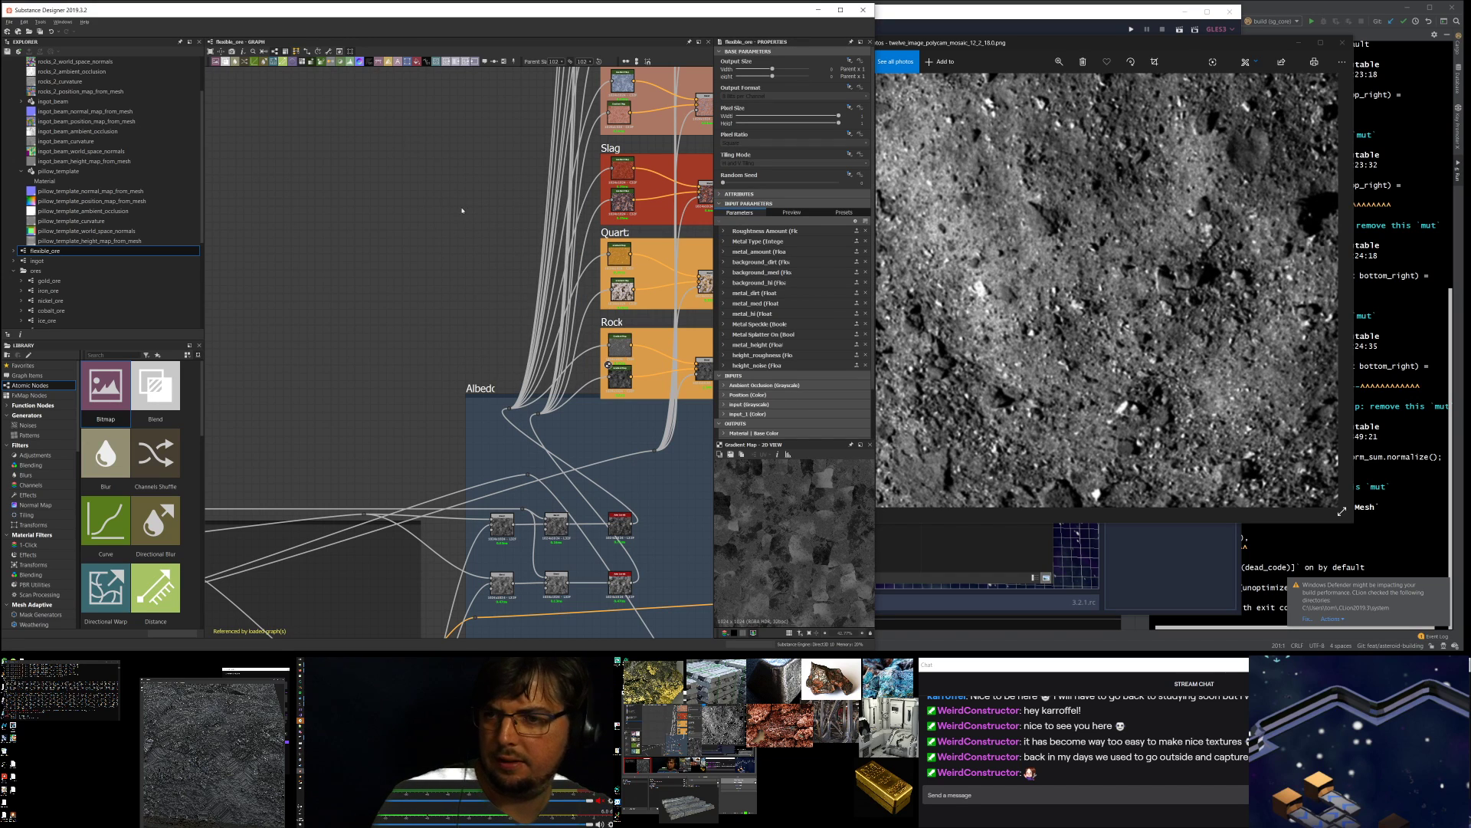
- Open the plain_rock graph from the flat_ores folder and select its flexible_ore node
scroll(54, 261, "down", 5)
double_click(52, 301)
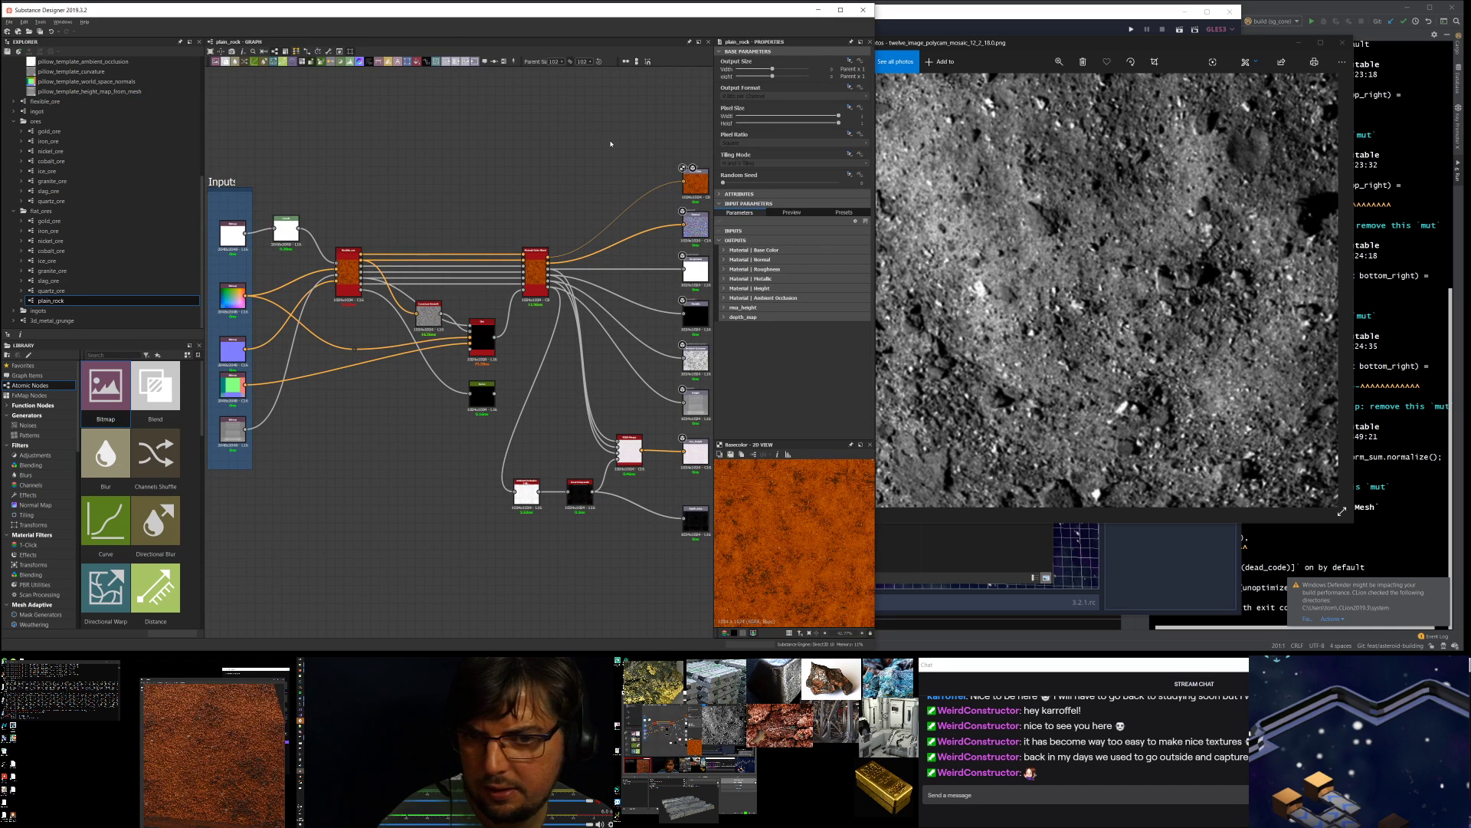
scroll(610, 144, "down", 2)
scroll(357, 255, "up", 4)
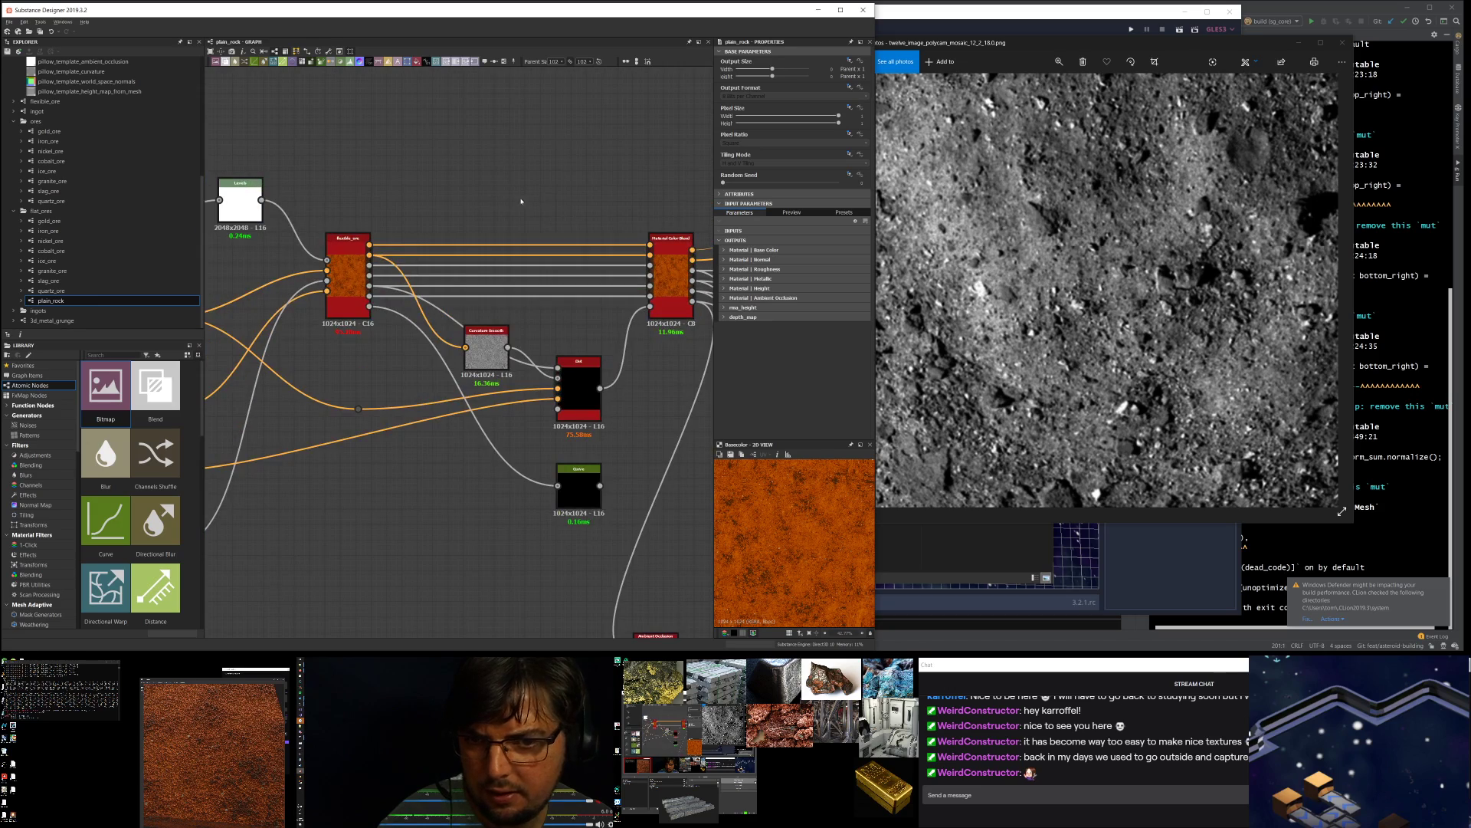
left_click(336, 257)
- Place the 3D View full size beside the graph and move the asteroid photo to the other monitor
left_click_drag(238, 680, 1201, 117)
left_click_drag(1066, 43, 180, 665)
left_click_drag(1088, 118, 1163, 13)
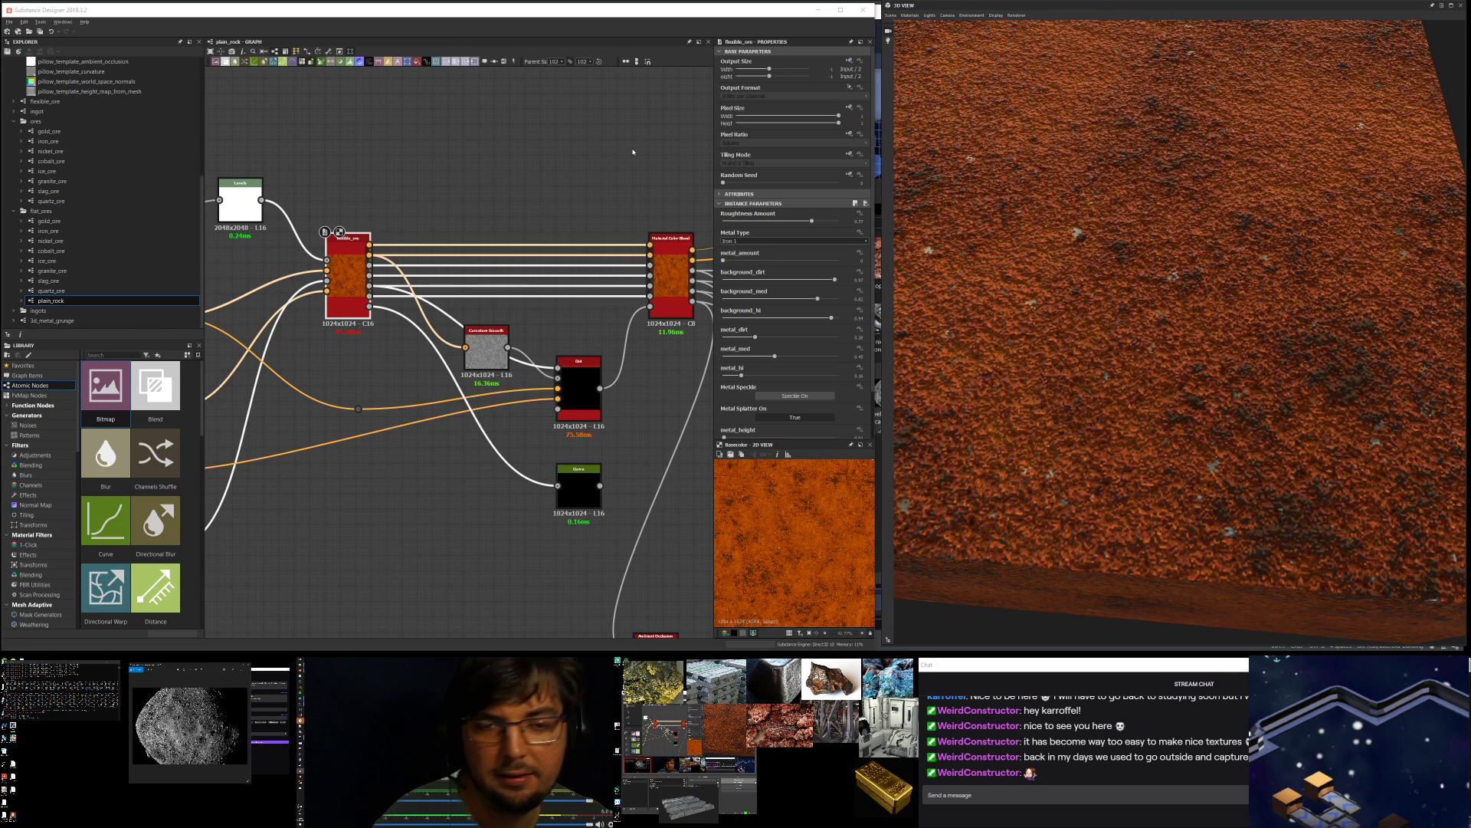
left_click_drag(182, 666, 985, 118)
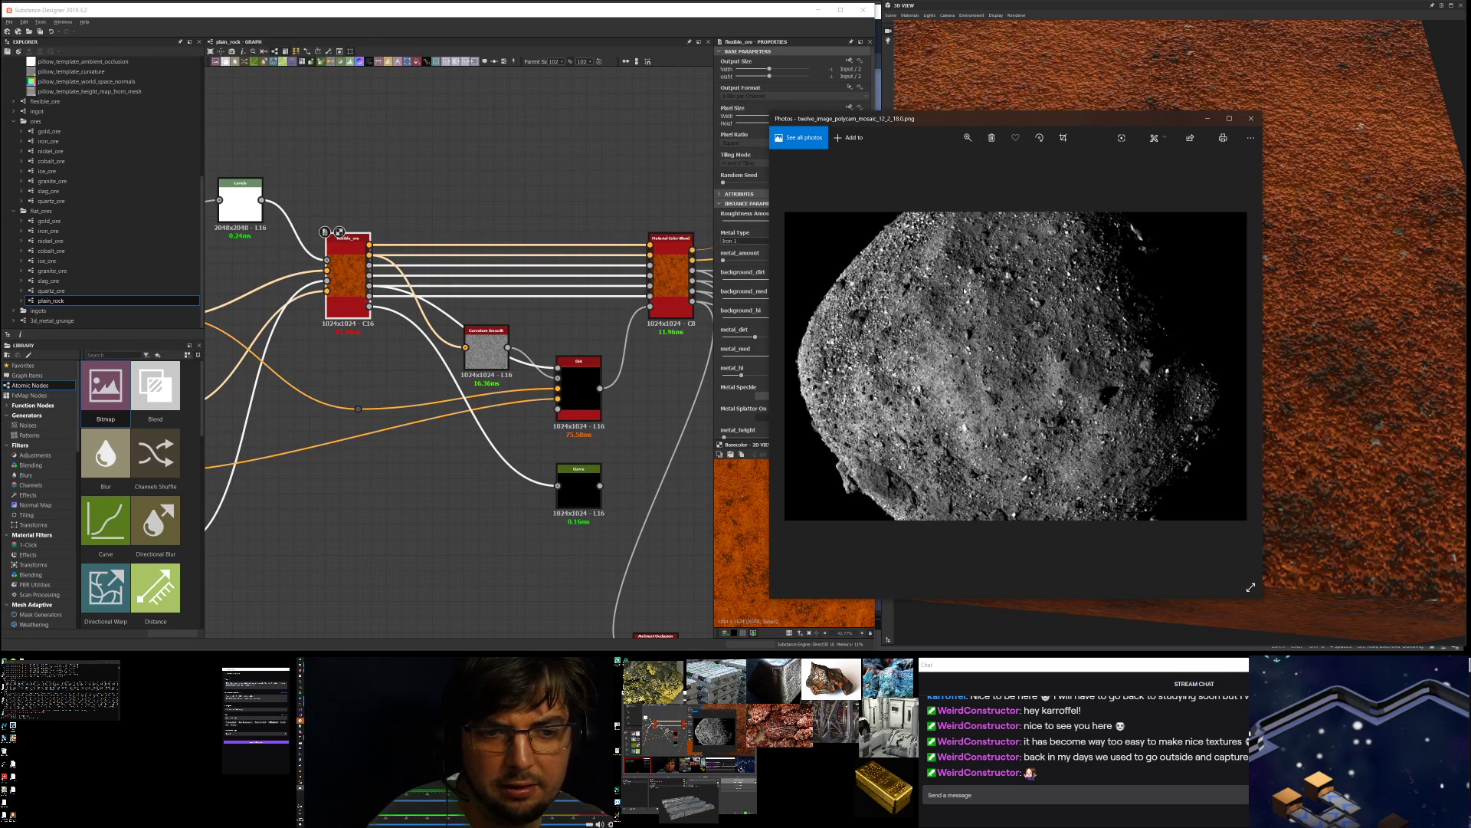
left_click_drag(980, 118, 0, 160)
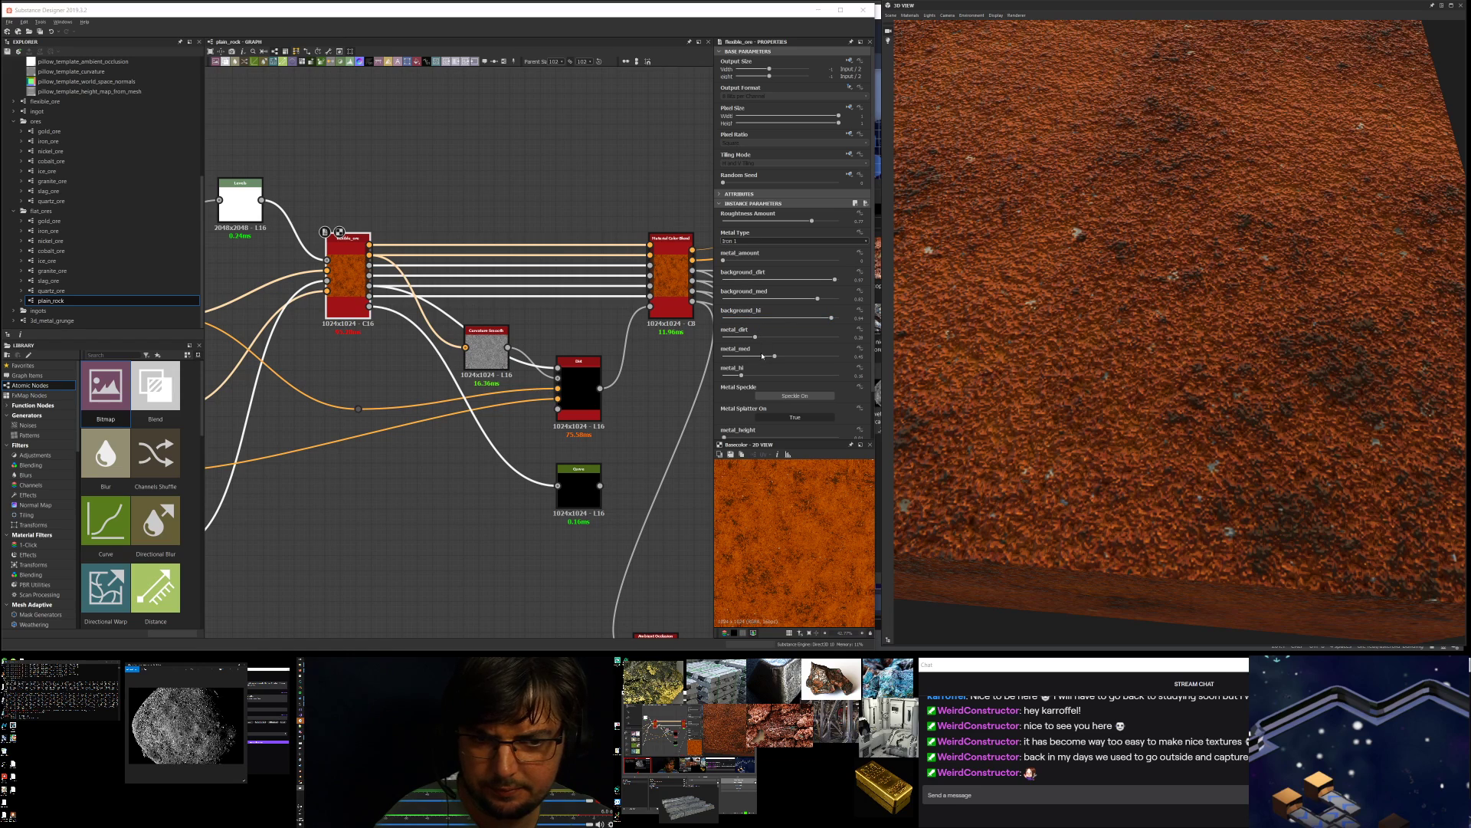
- Toggle the flexible_ore node's Metal Speckle off and back on, and set its Metal Type to Asteroid
scroll(772, 360, "down", 1)
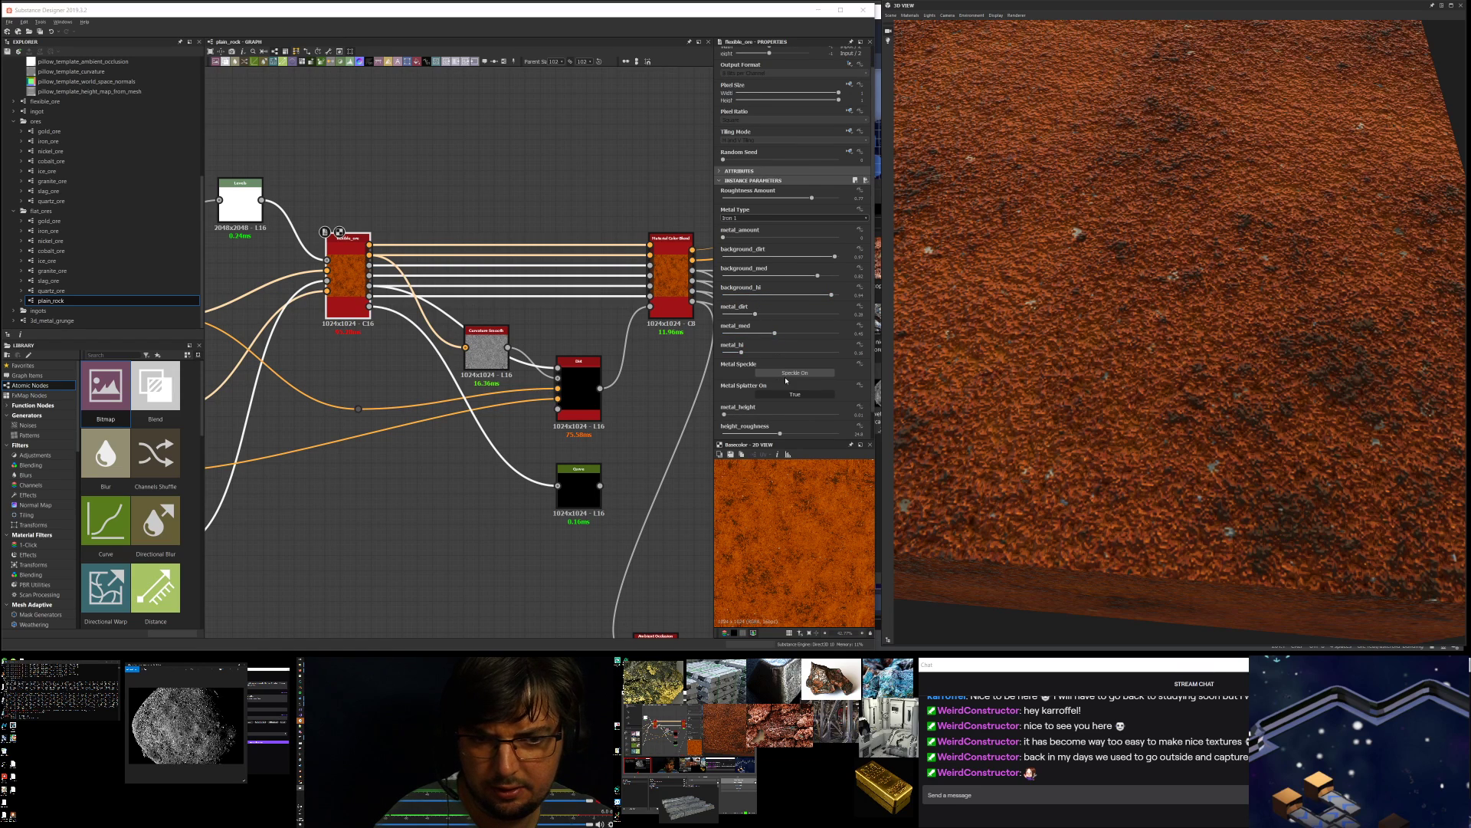
scroll(786, 380, "down", 1)
left_click(799, 344)
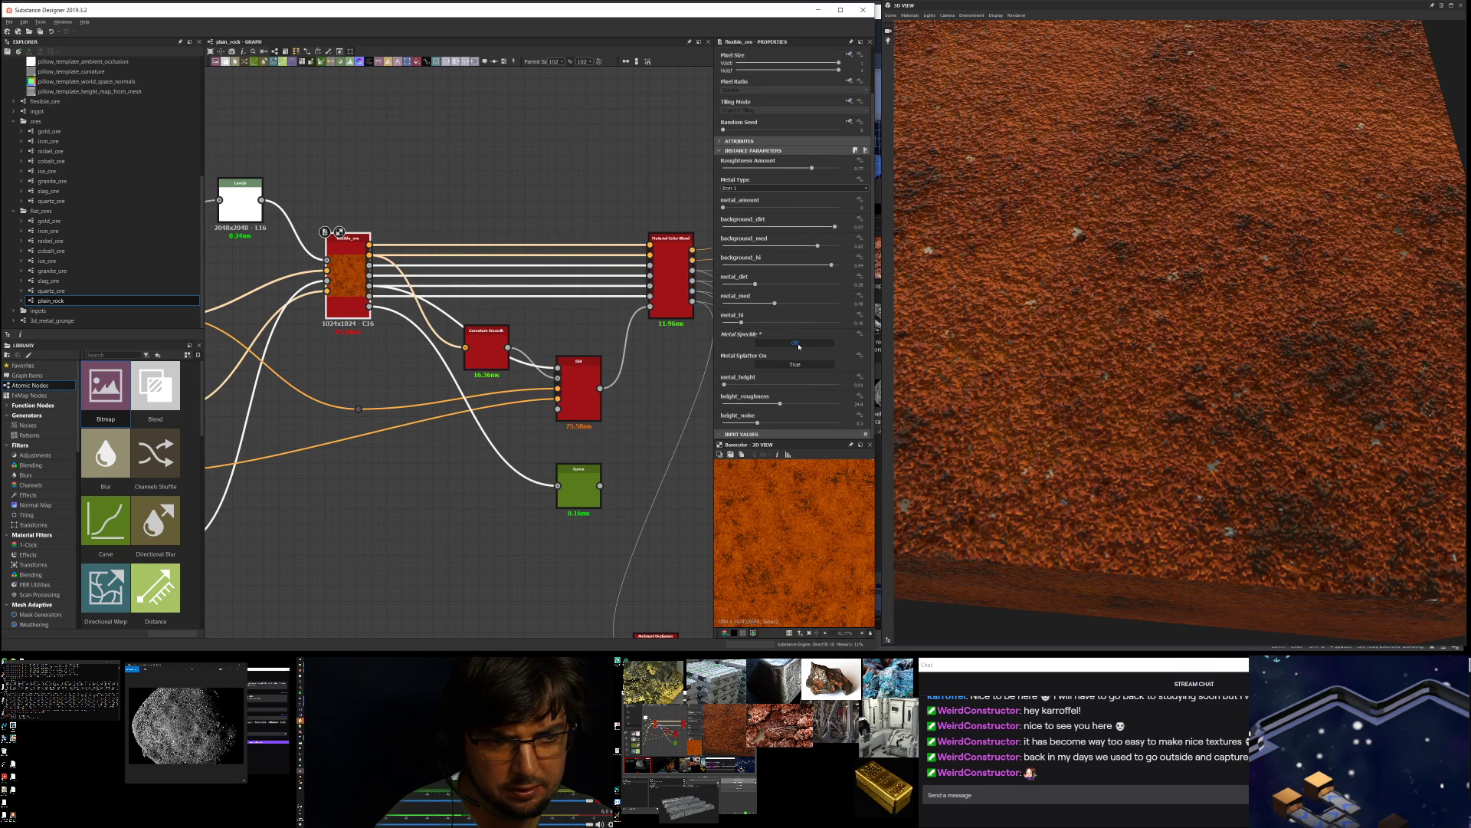
left_click(798, 344)
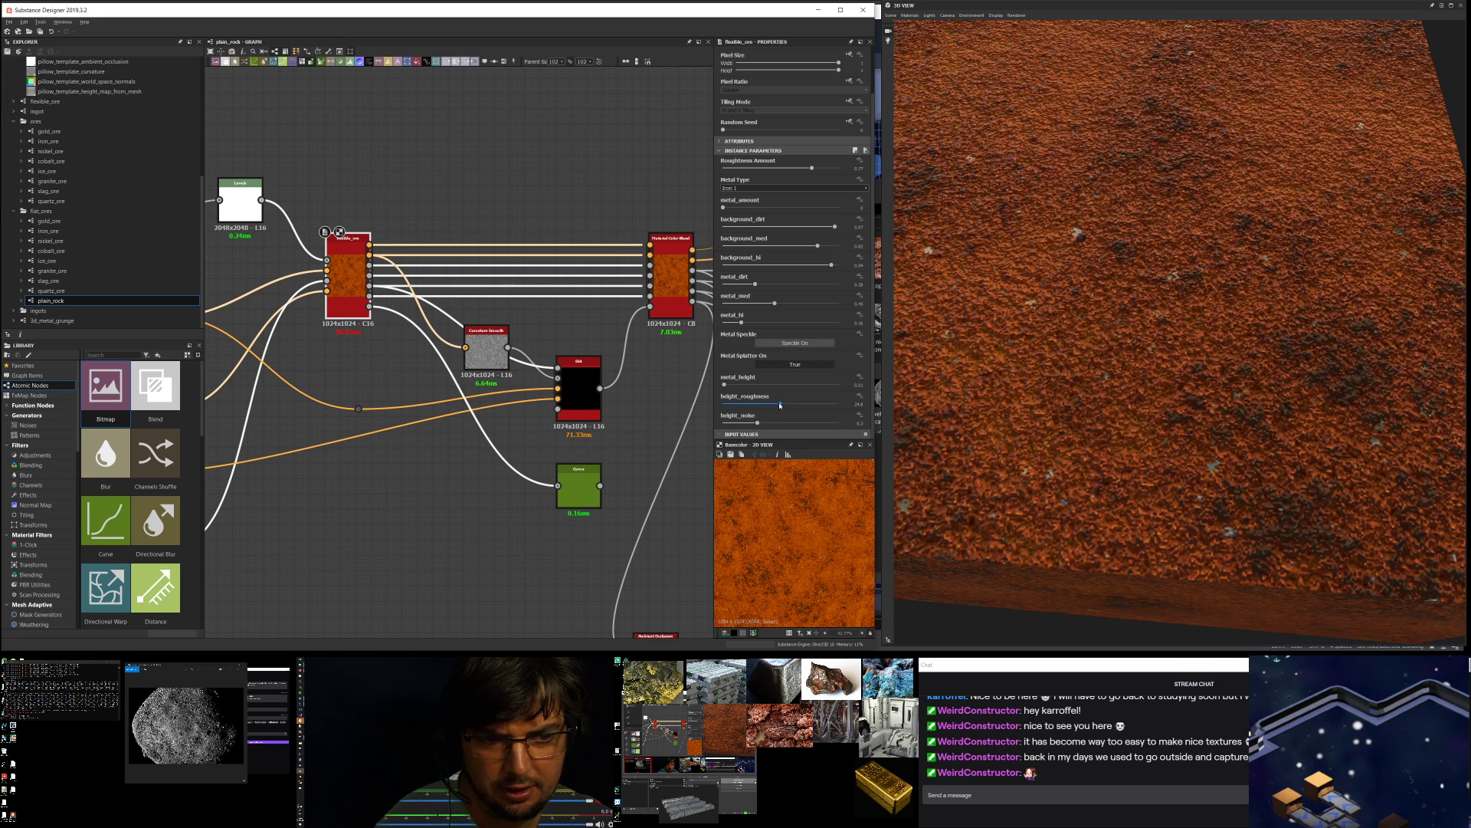
left_click(767, 193)
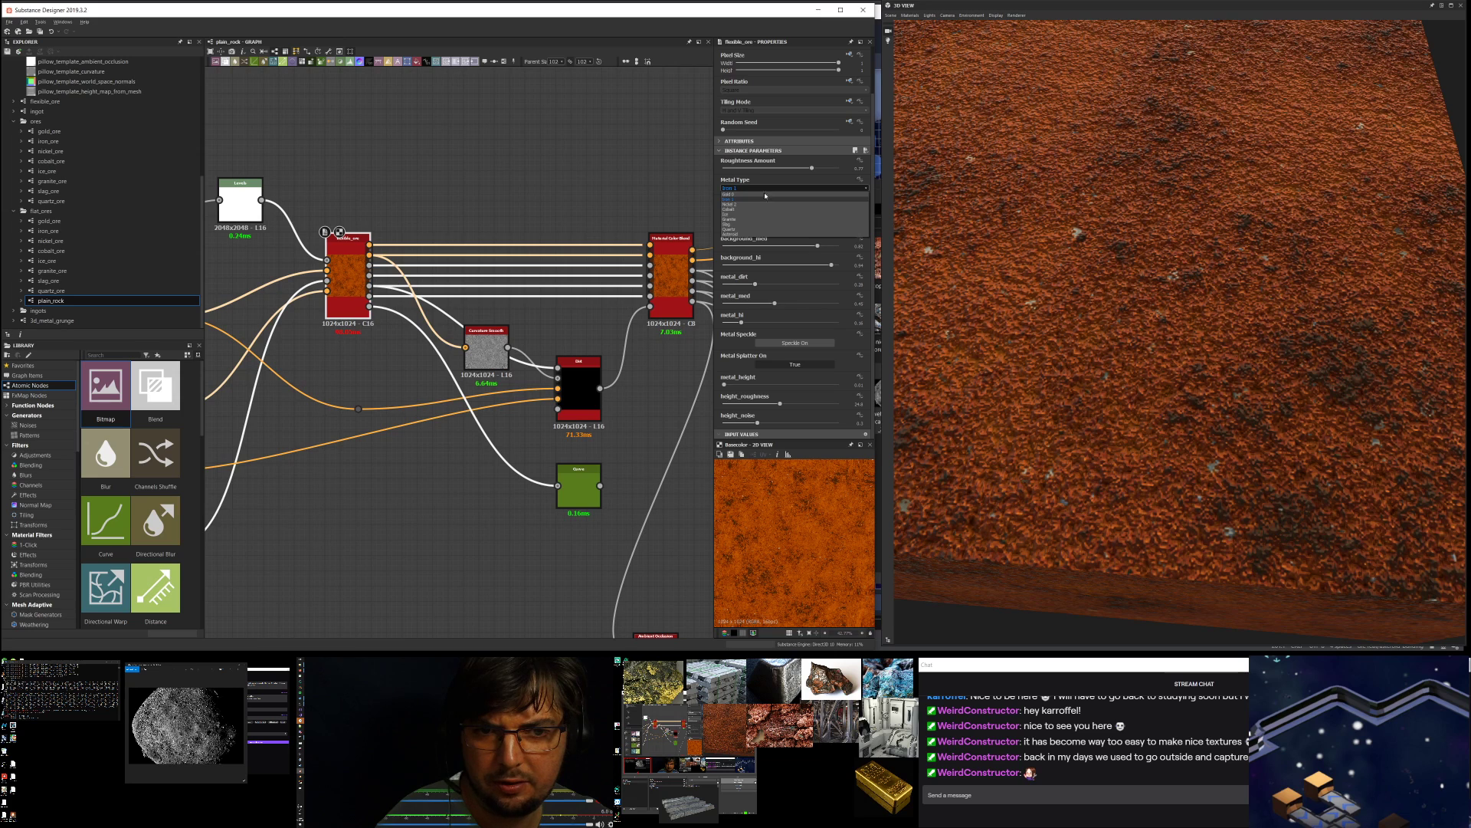
left_click(749, 240)
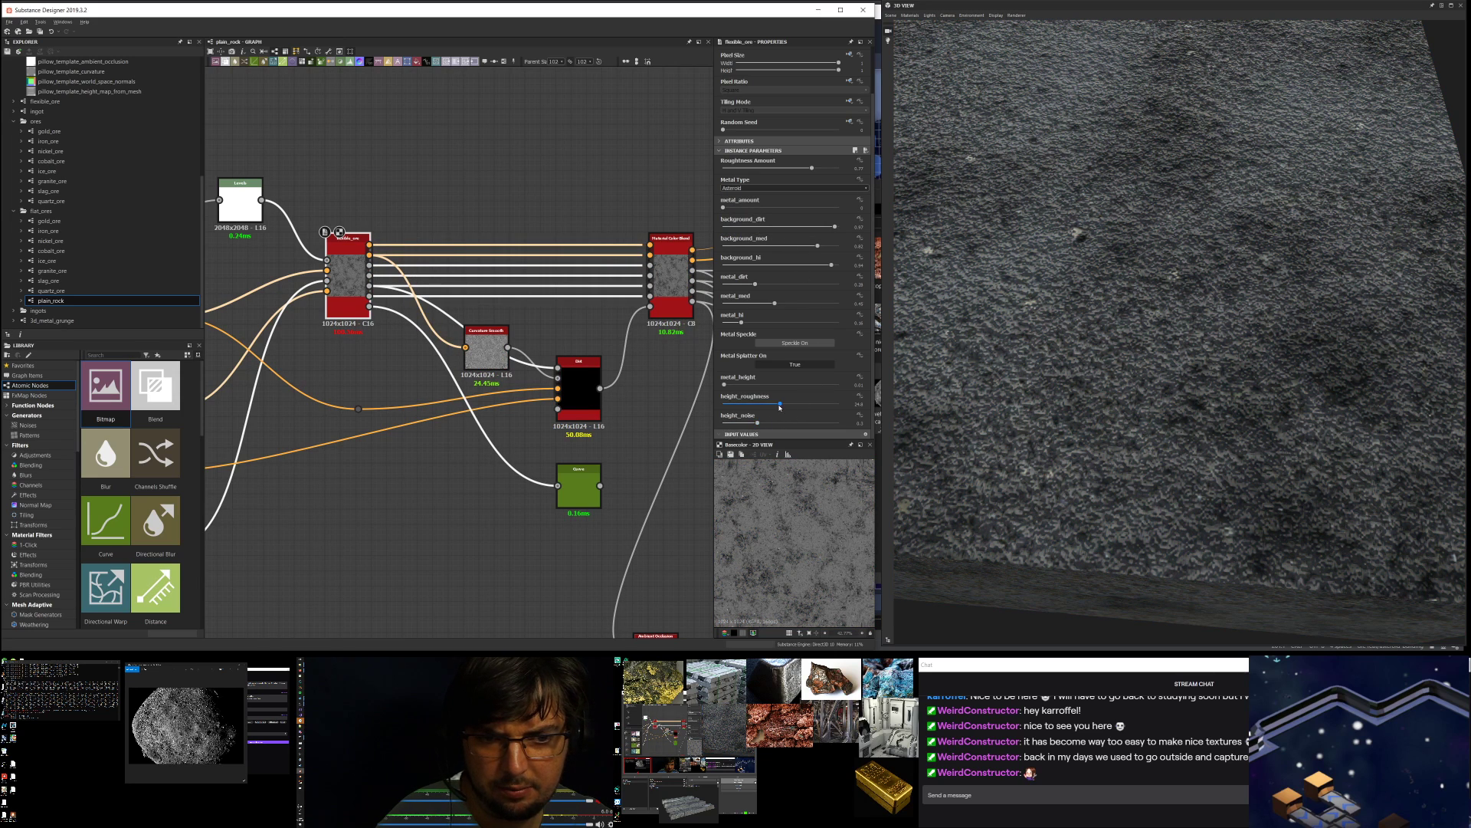
- Raise the node's height_roughness and height_noise values and check the rougher rock surface in the 3D View
left_click_drag(780, 403, 834, 404)
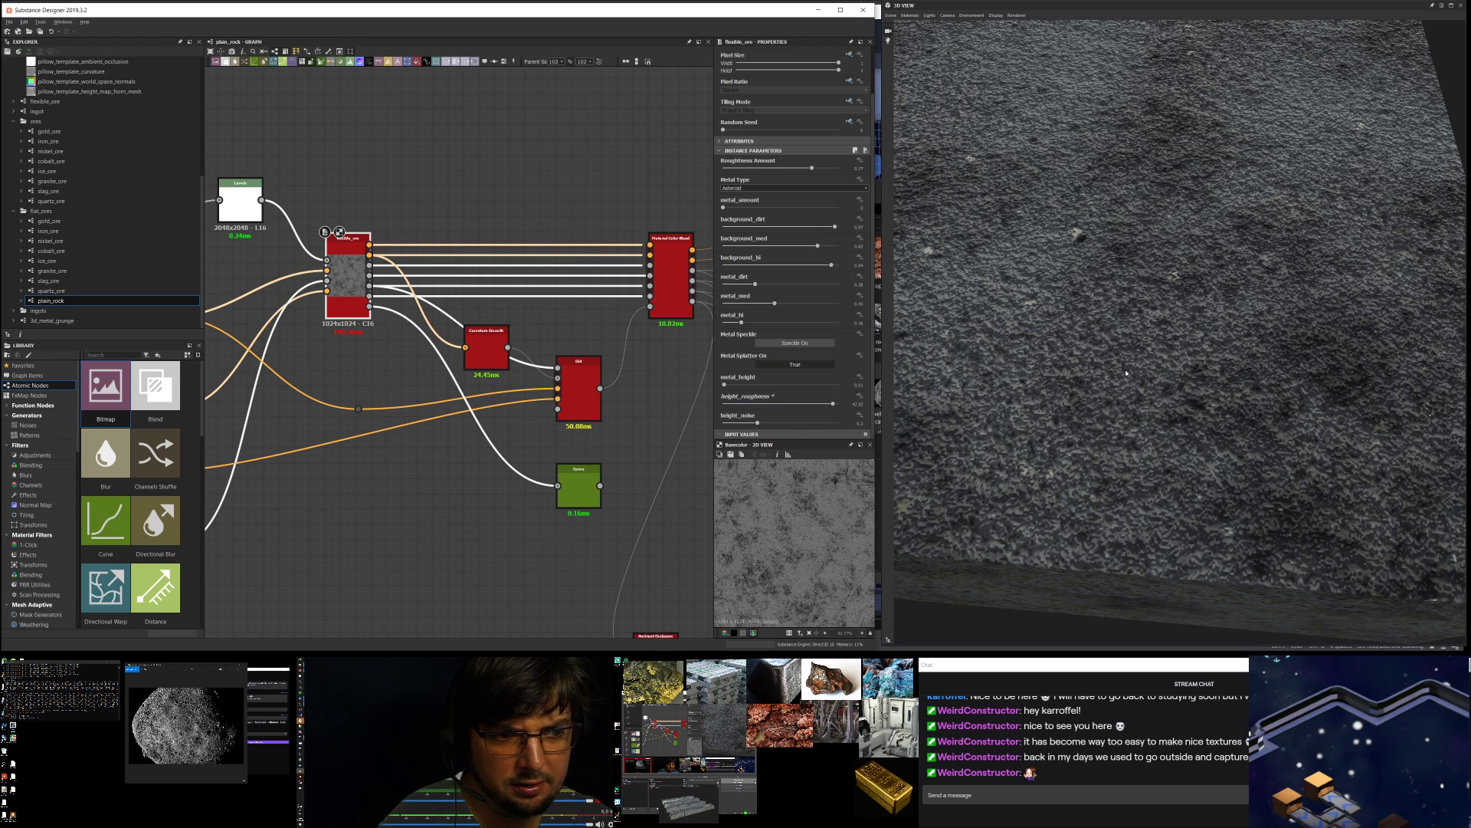
right_click_drag(1165, 408, 975, 408, "alt")
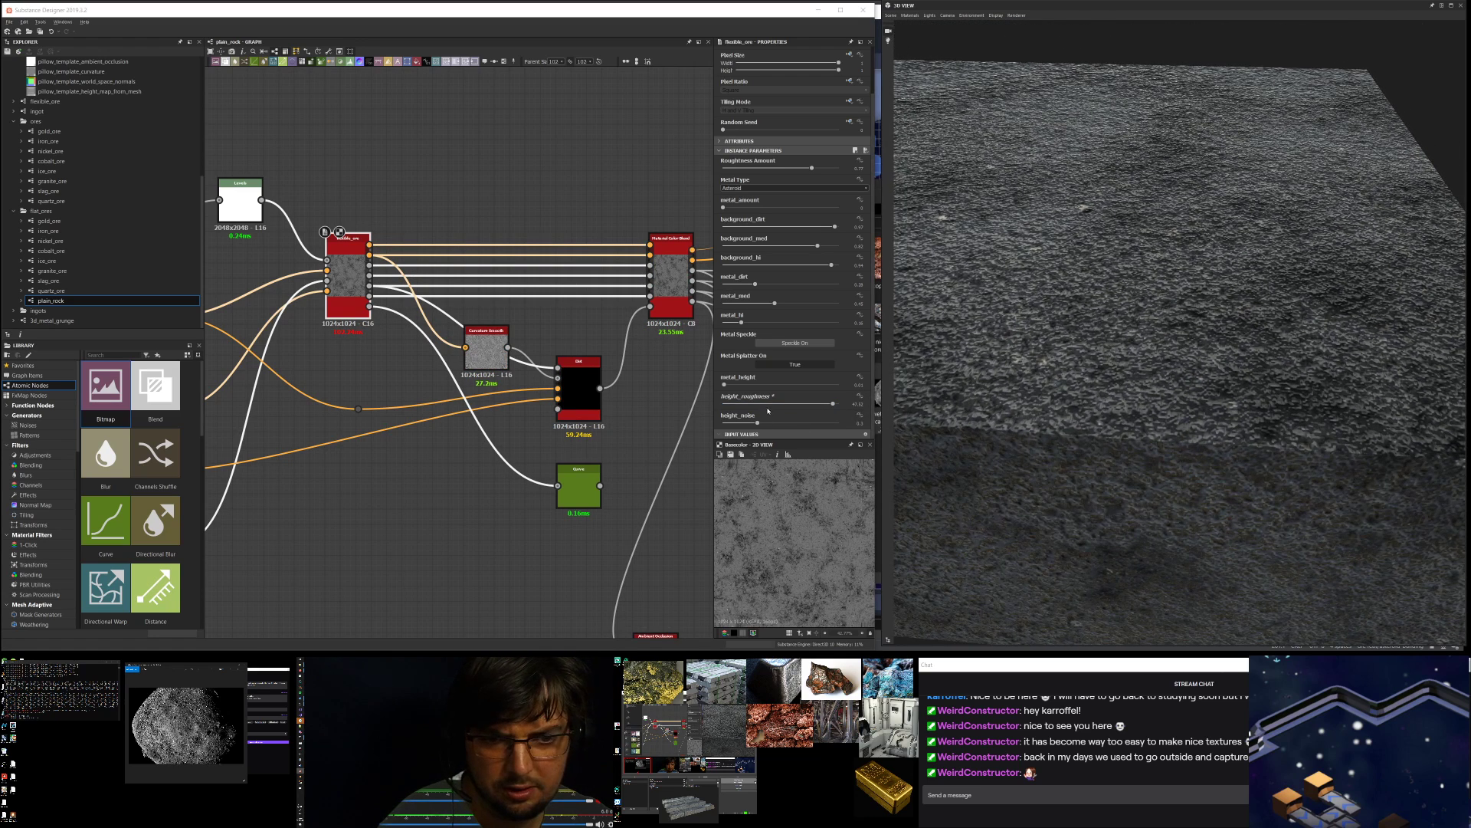
left_click_drag(757, 423, 791, 423)
left_click_drag(1121, 334, 1096, 332)
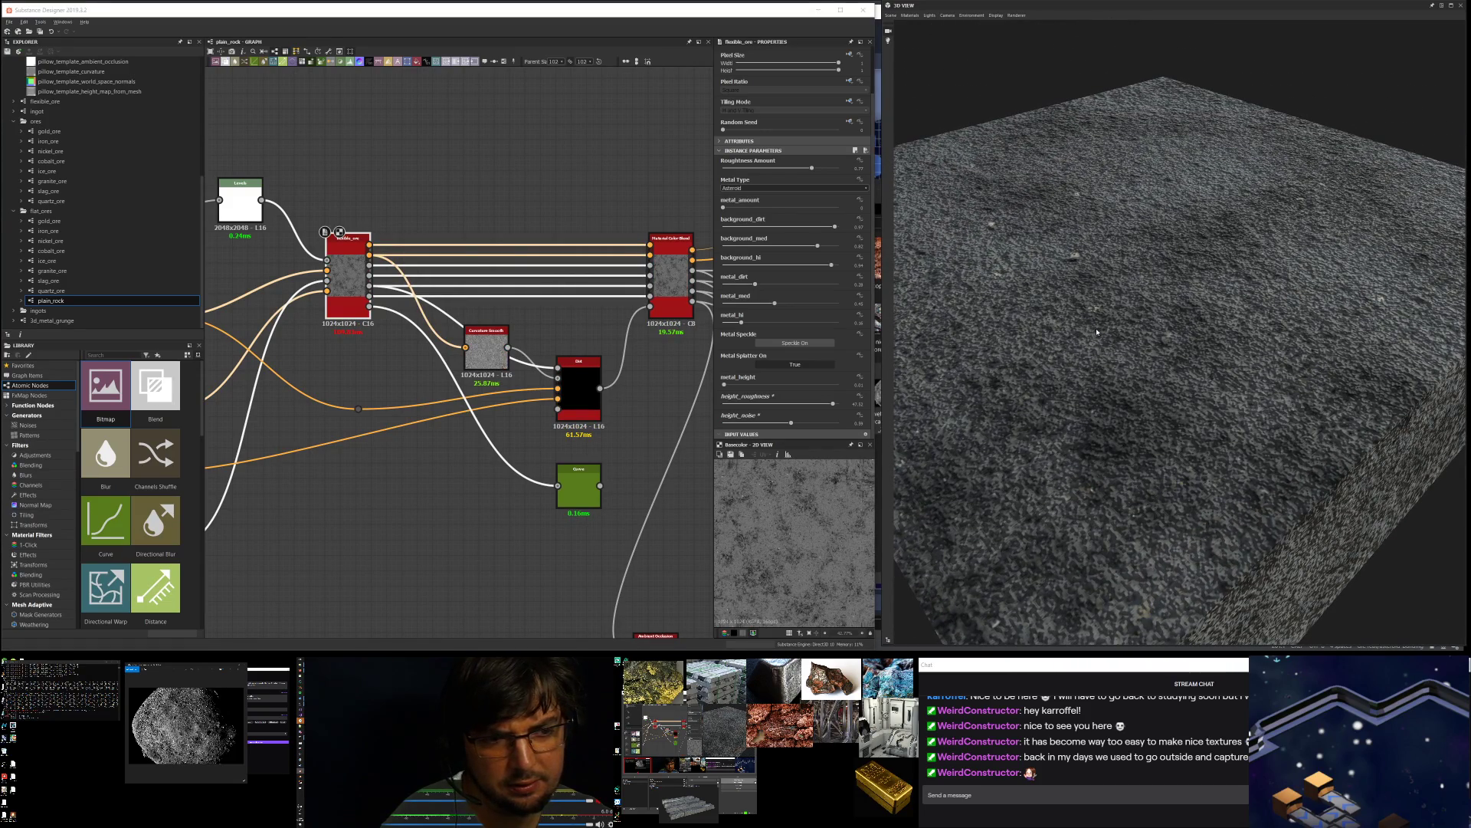
mouse_move(1096, 331)
left_mouse_down()
mouse_move(1126, 318)
mouse_move(1095, 330)
left_mouse_up()
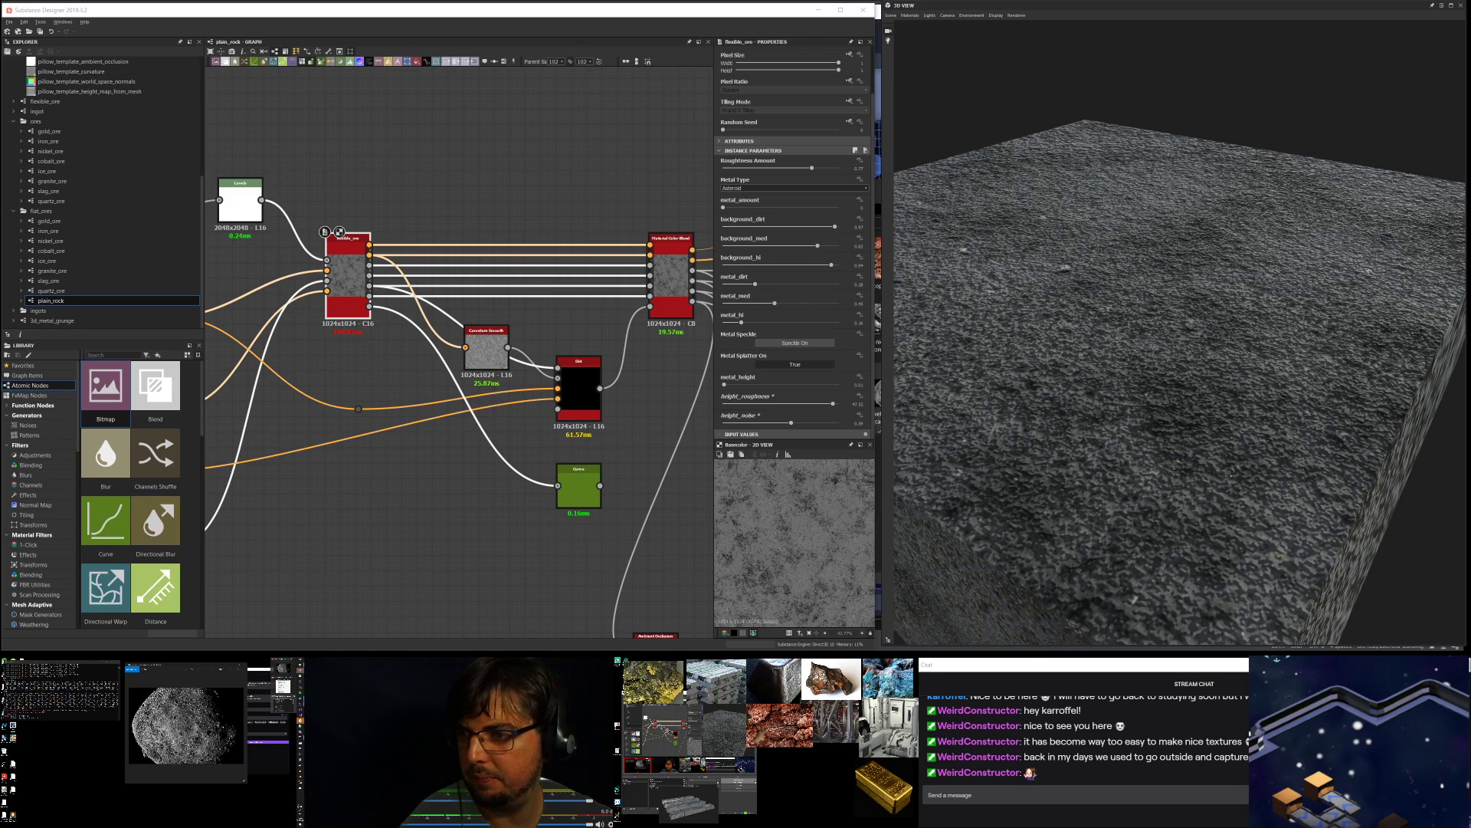
- Switch to the browser, show the Twitch Stream Manager page and move the window to the other monitor
key("ctrl+super+Right")
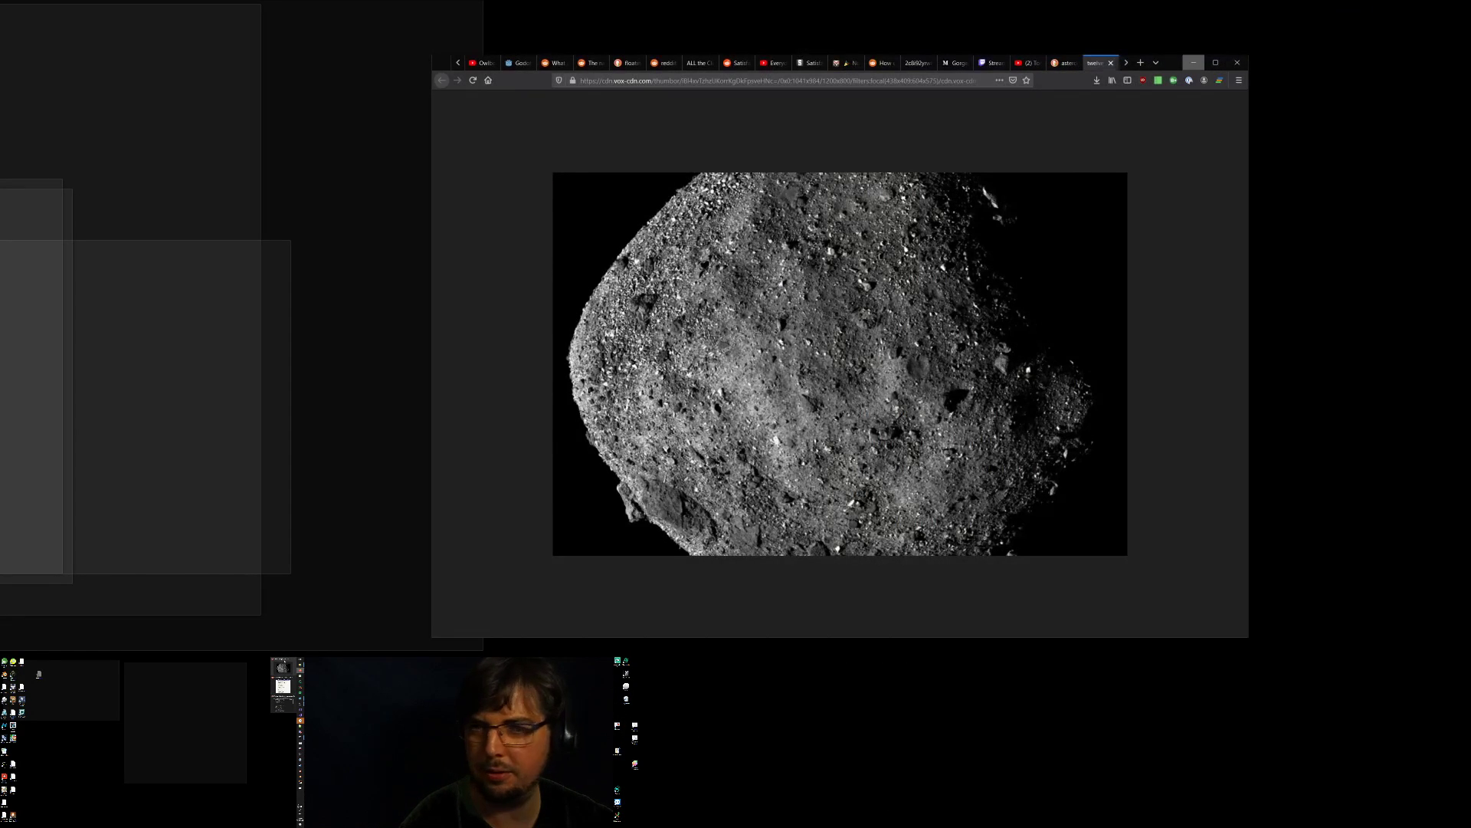
left_click(283, 669)
left_click(989, 63)
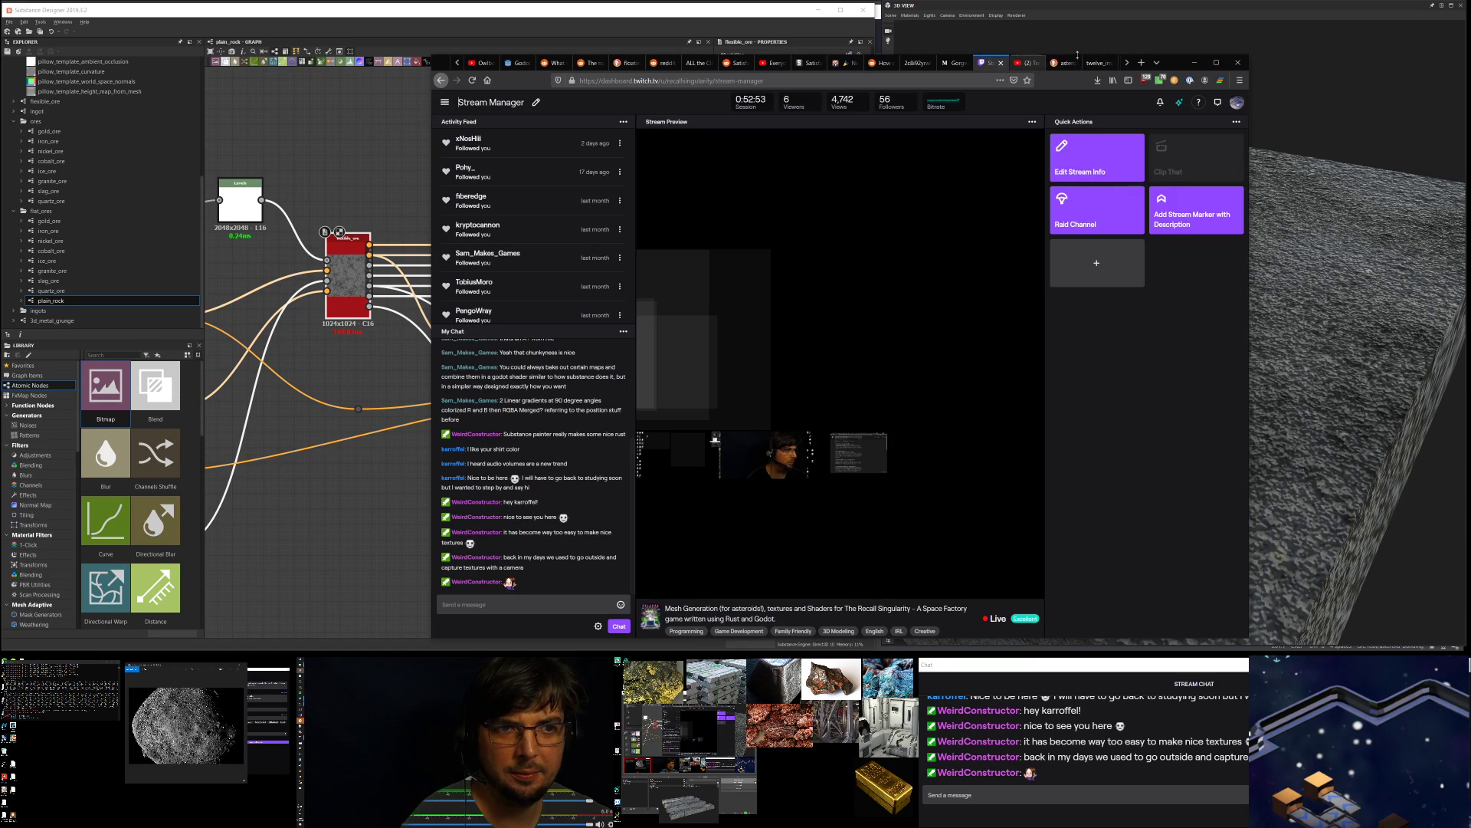
left_click_drag(1171, 63, 194, 714)
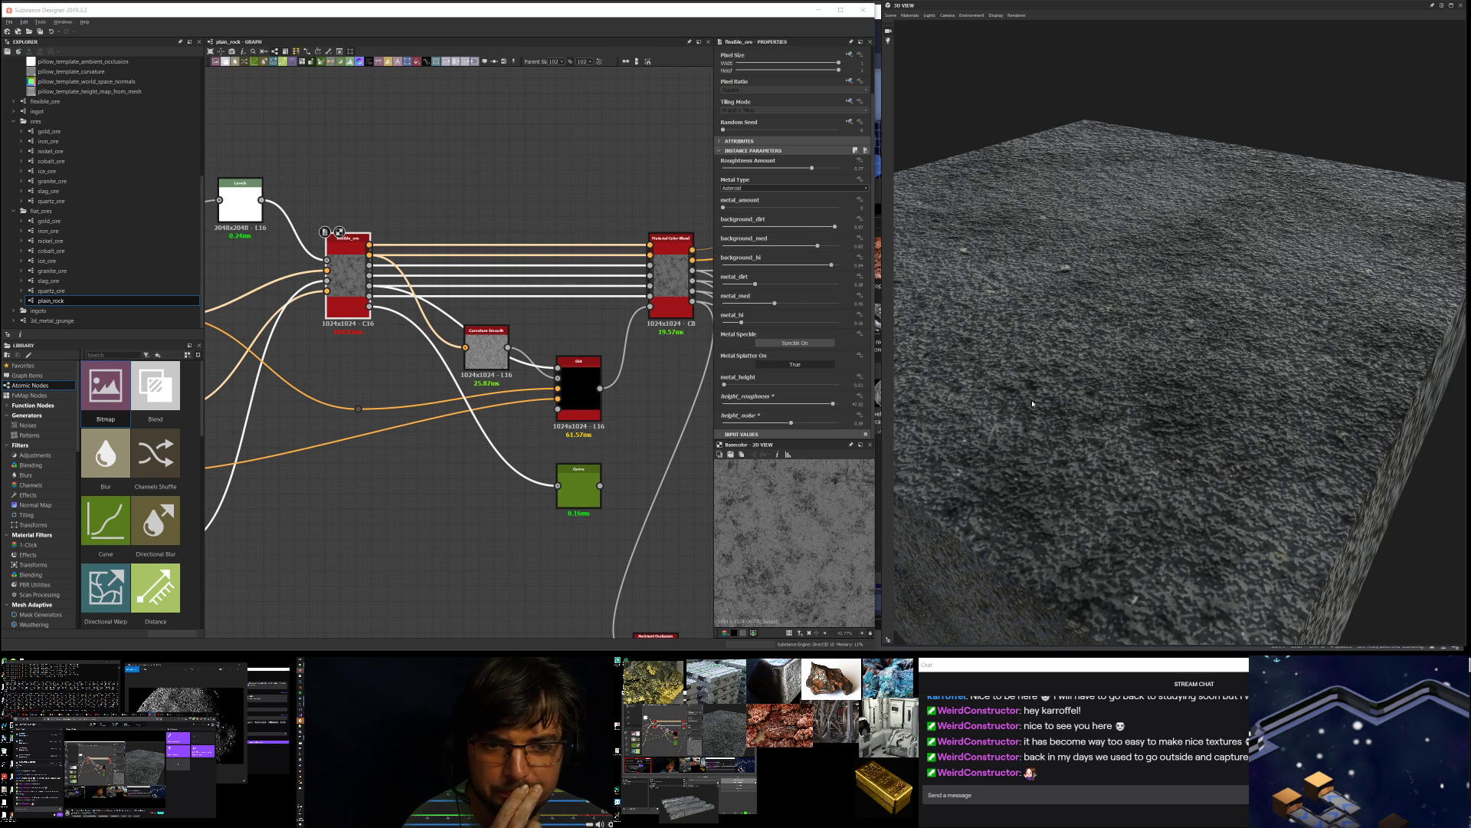
- Show flat_ores' gold_ore and iron_ore in the 3D View in turn to compare them with plain_rock
left_click_drag(1236, 328, 1060, 328)
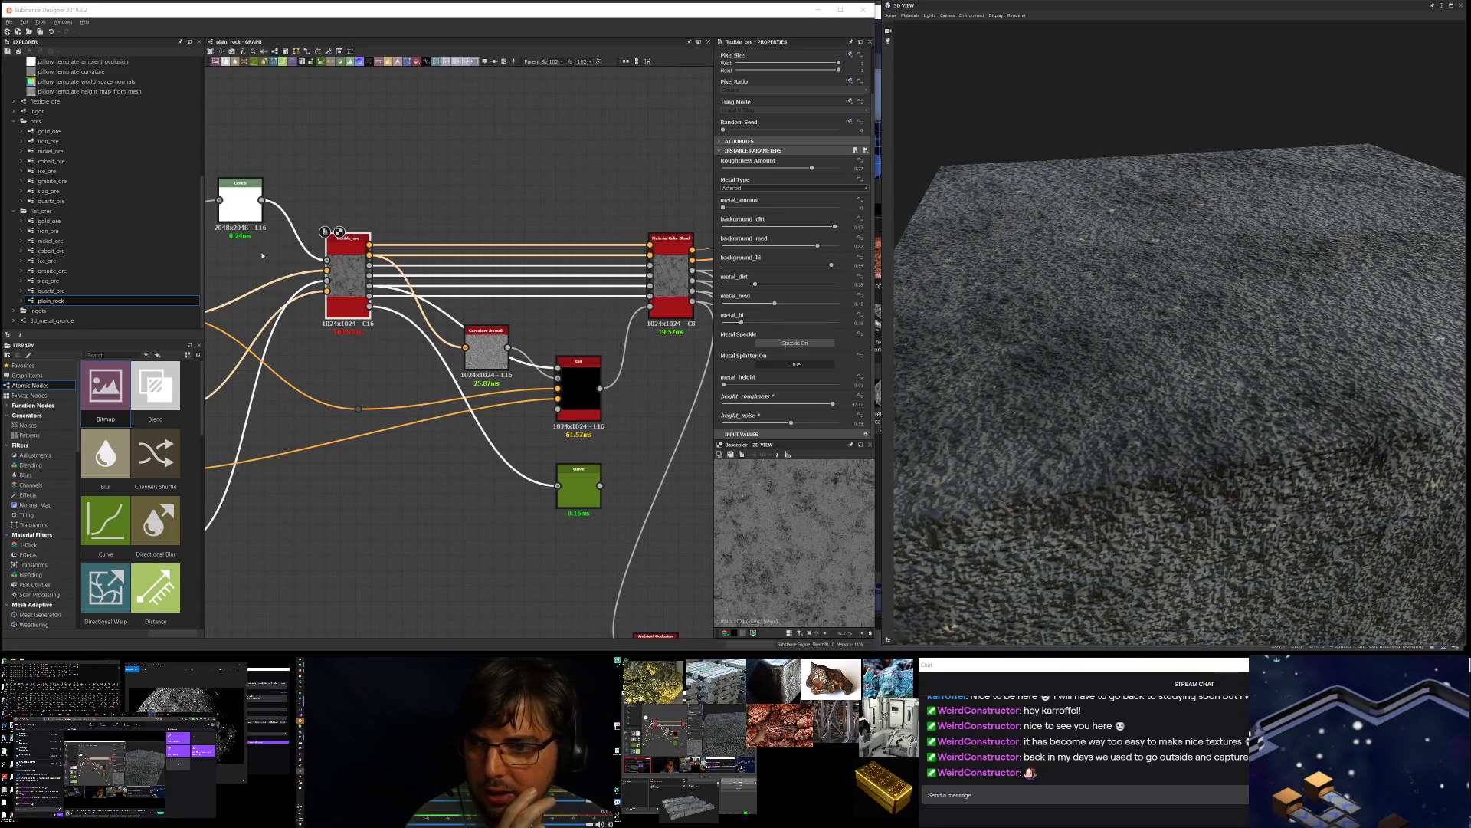
left_click_drag(75, 221, 1157, 305)
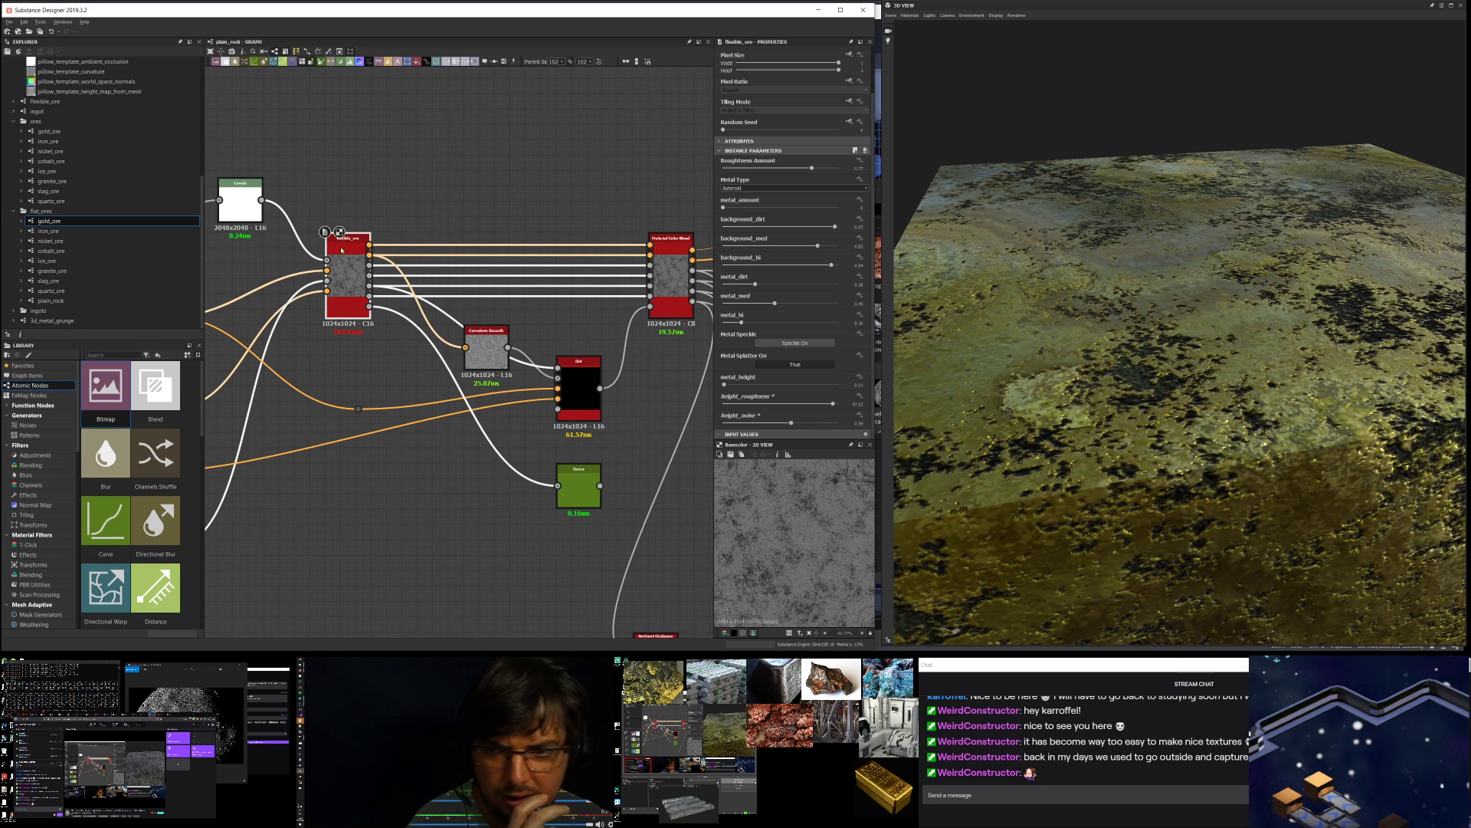
left_click_drag(50, 232, 1217, 329)
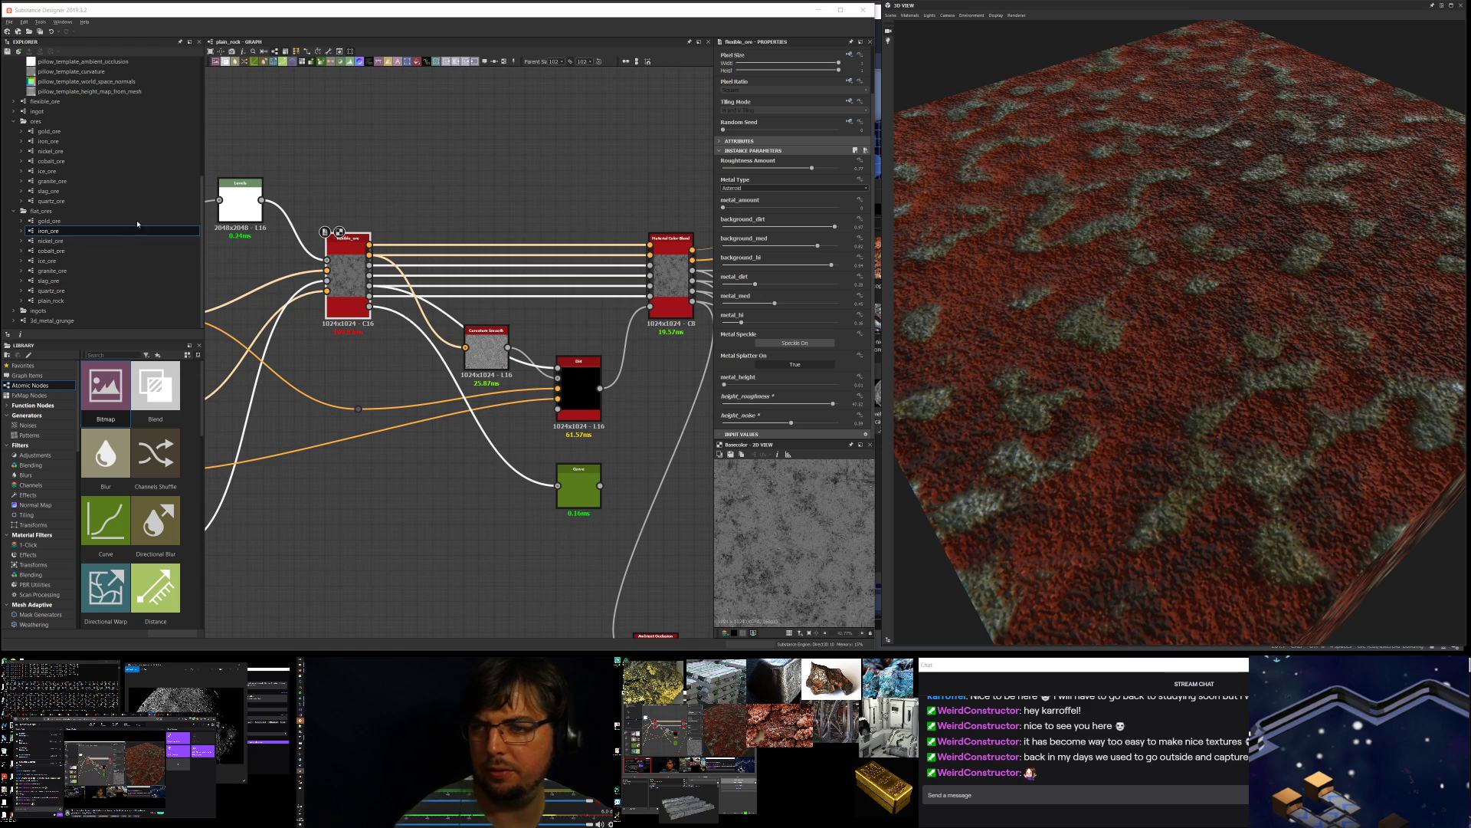
- Open the bitmap export settings for flat_ores' gold_ore, check the listed outputs, and close them without exporting
left_click(61, 223)
right_click(61, 228)
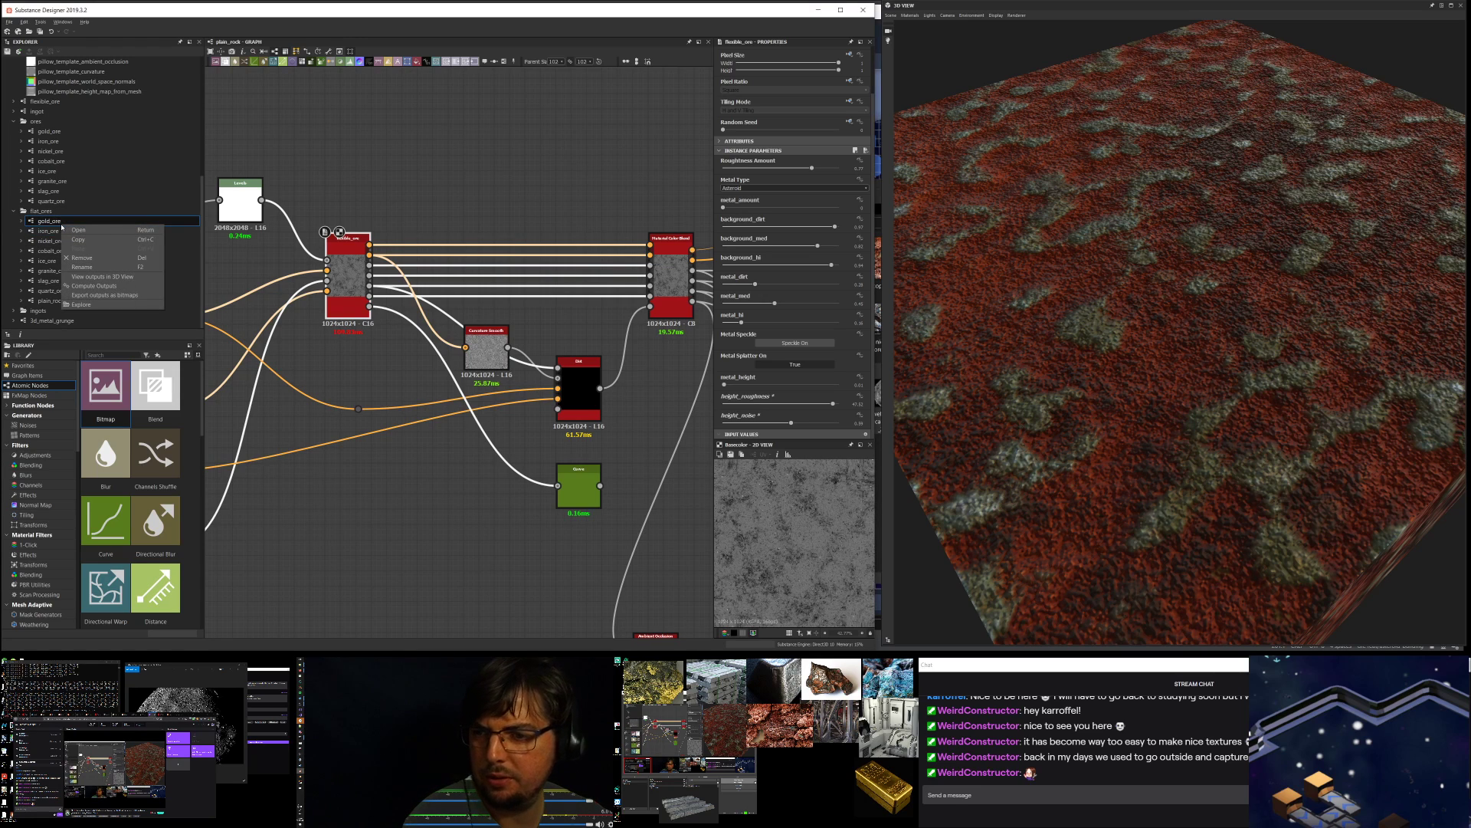
left_click(103, 296)
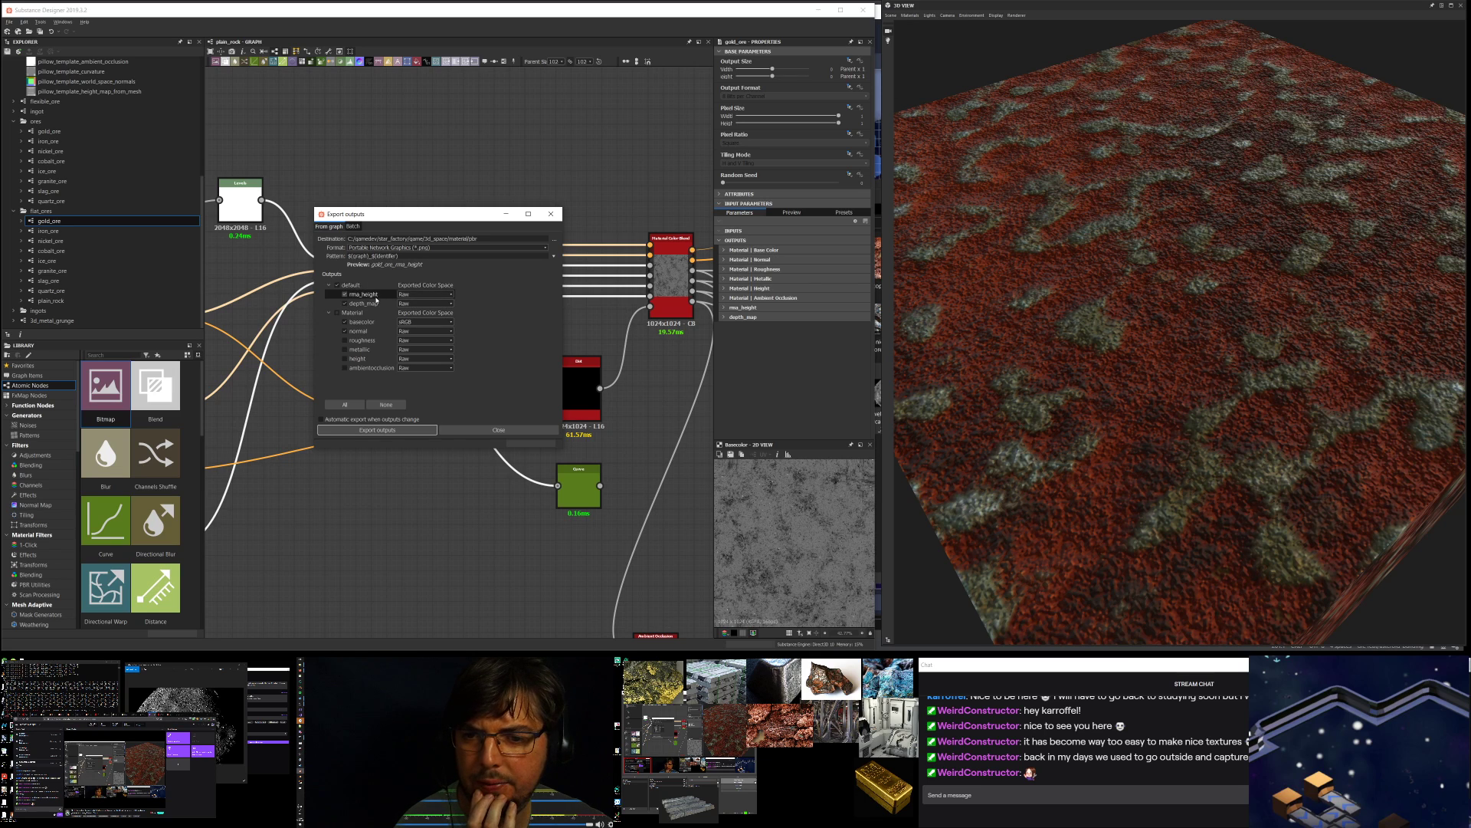
left_click(547, 220)
- Examine the plain_rock graph's output nodes and select its Base Color output
mouse_move(227, 330)
middle_mouse_down()
mouse_move(636, 331)
mouse_move(432, 331)
mouse_move(134, 392)
middle_mouse_up()
middle_click_drag(552, 380, 376, 319)
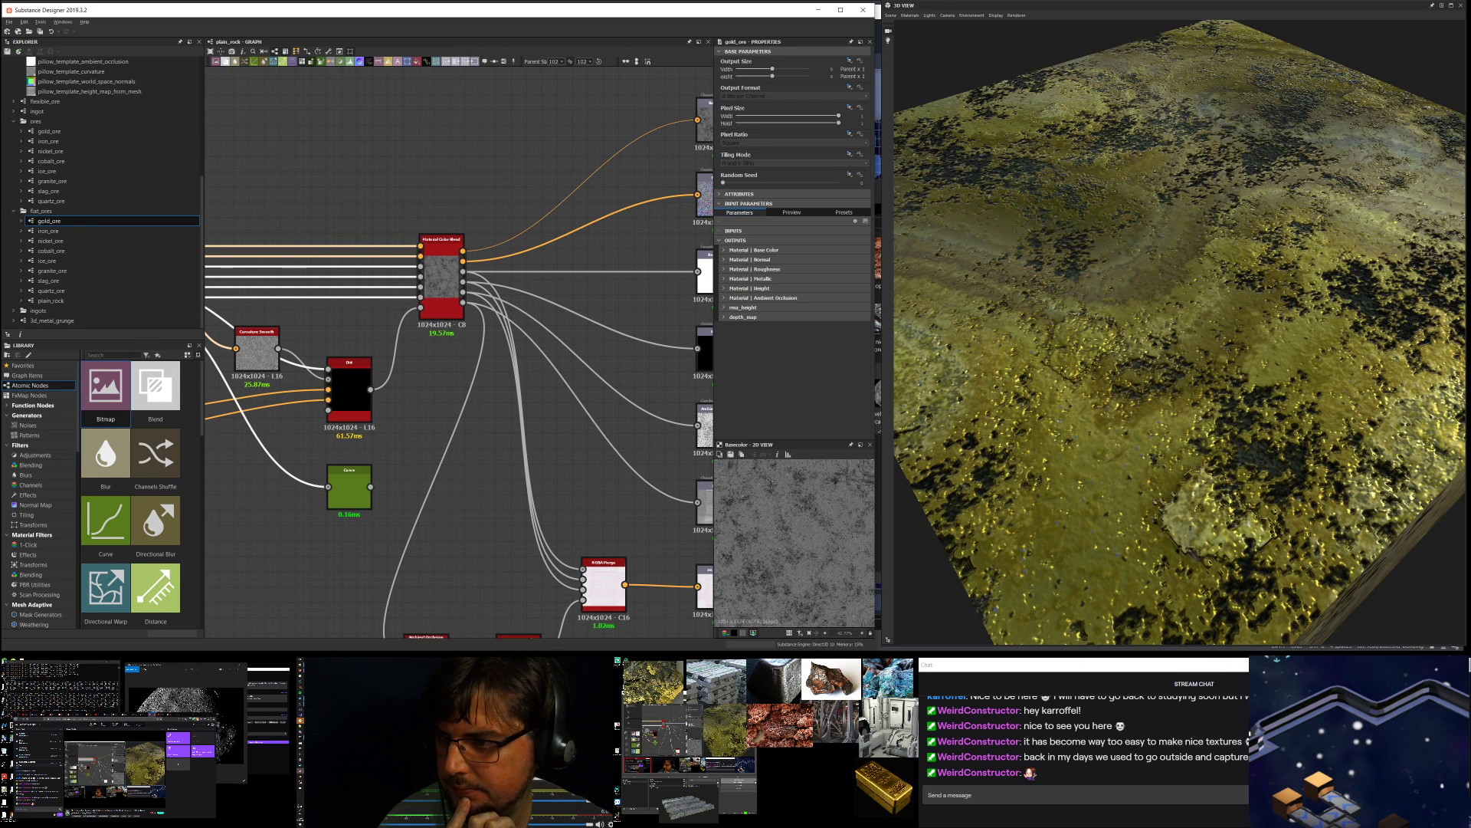
middle_click_drag(548, 308, 358, 325)
scroll(502, 306, "up", 3)
middle_click_drag(600, 169, 617, 274)
scroll(516, 167, "down", 2)
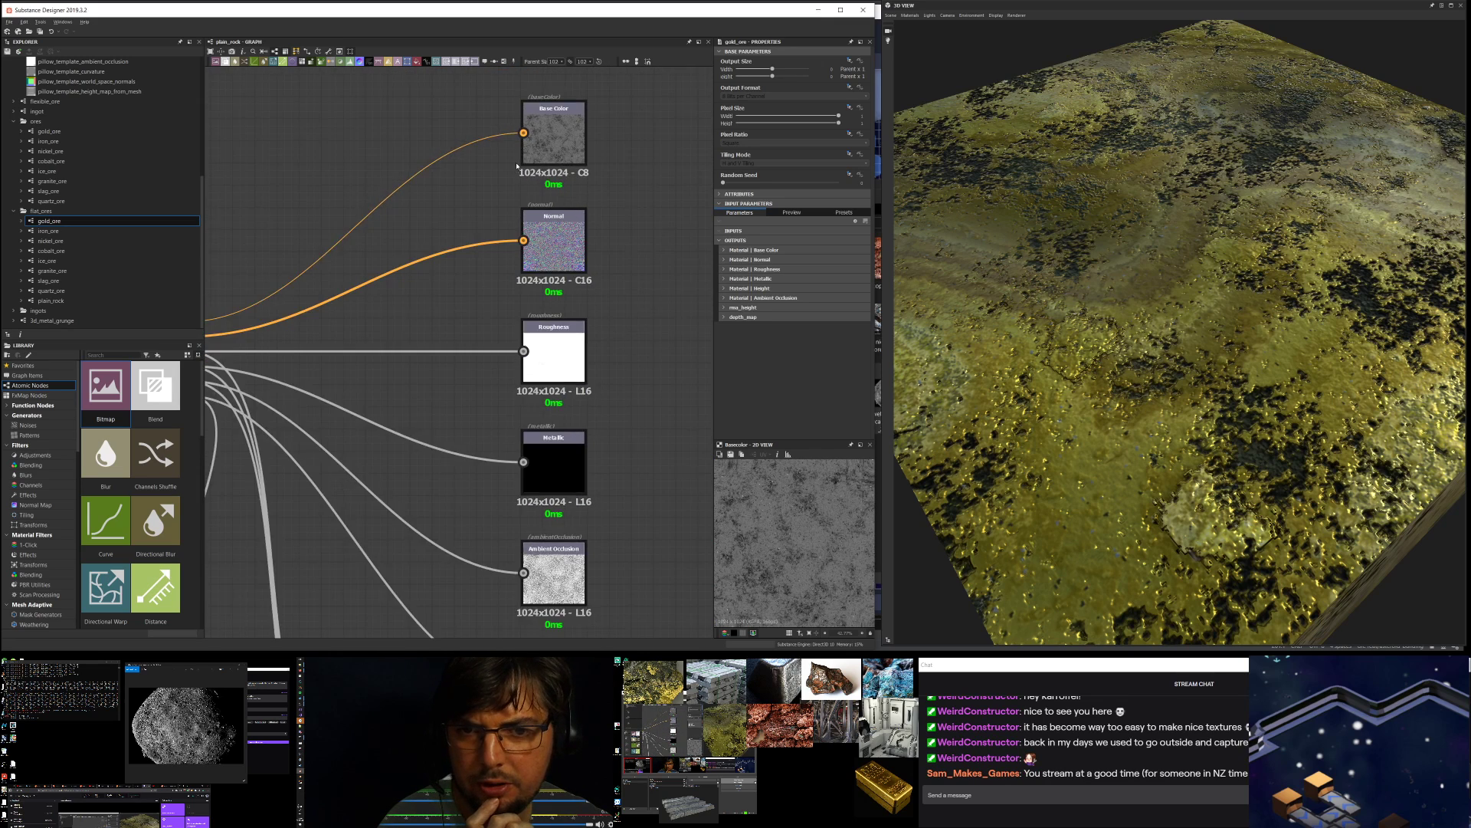
left_click(552, 140)
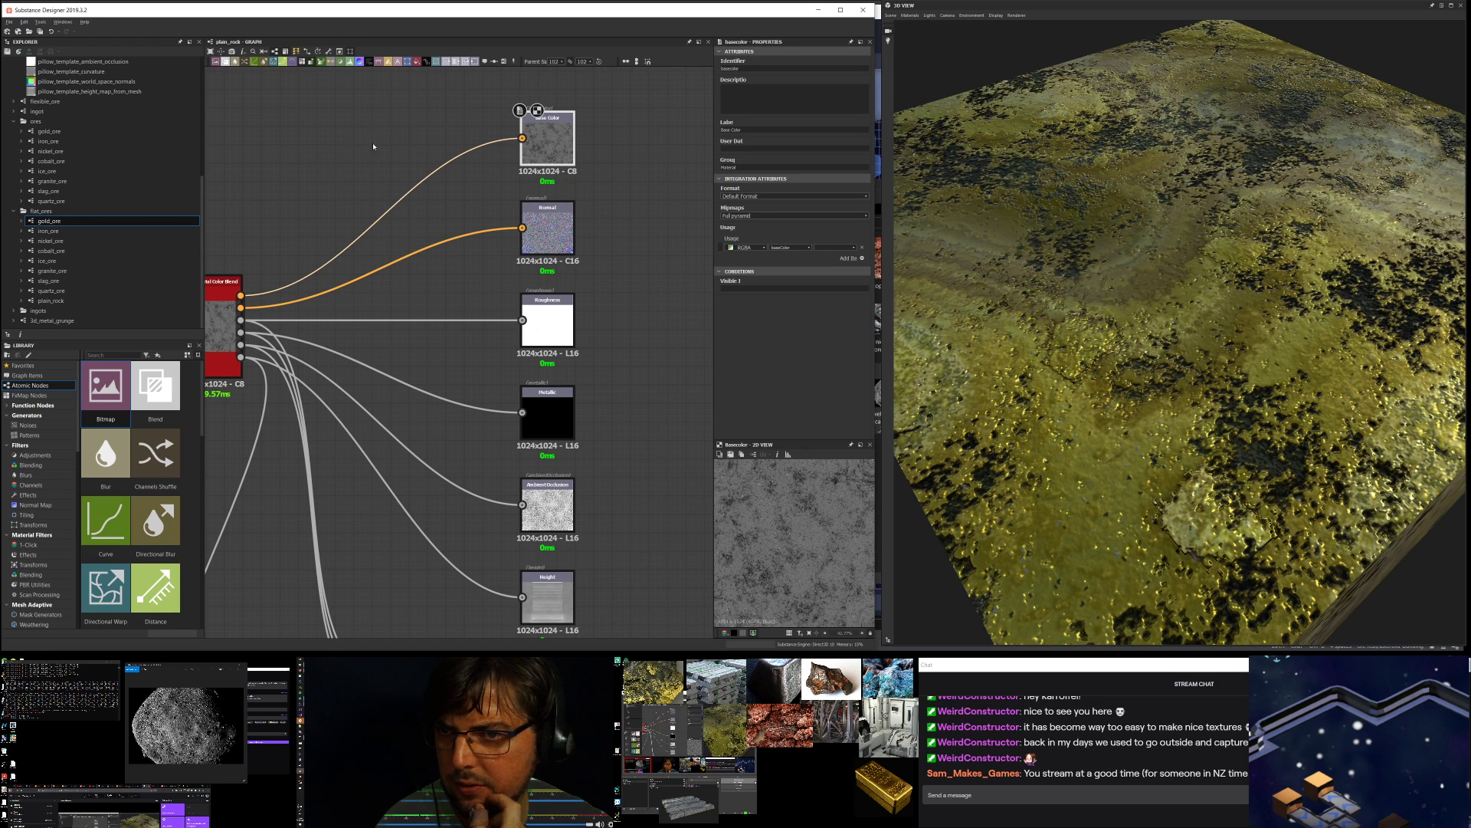
- Open flat_ores' gold_ore graph, examine its Base Color and Normal outputs, and bring the stream chat into focus
scroll(647, 231, "up", 4)
middle_click_drag(369, 182, 153, 312)
scroll(507, 295, "up", 5)
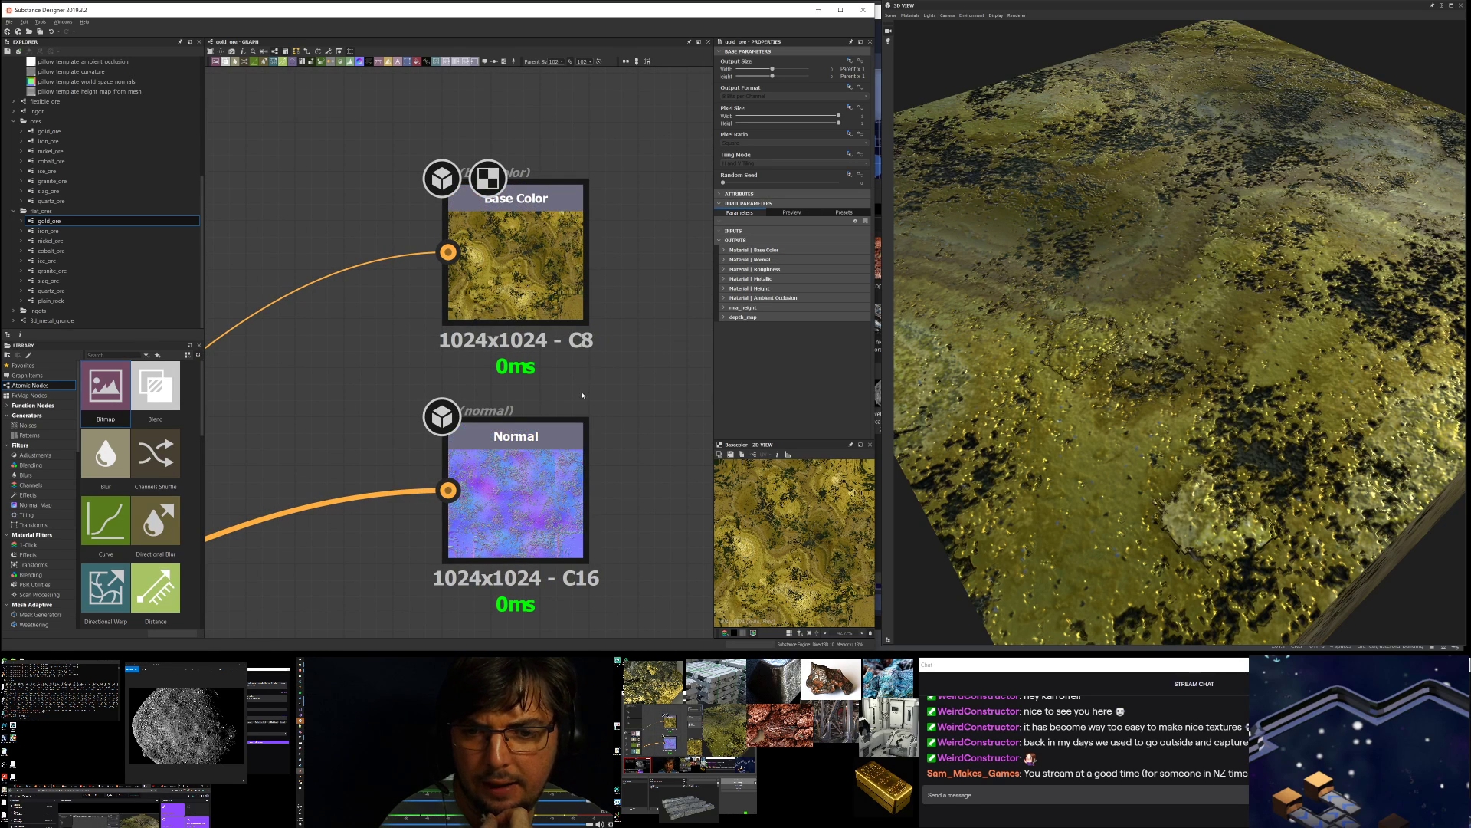
scroll(601, 422, "down", 4)
middle_click_drag(620, 420, 625, 331)
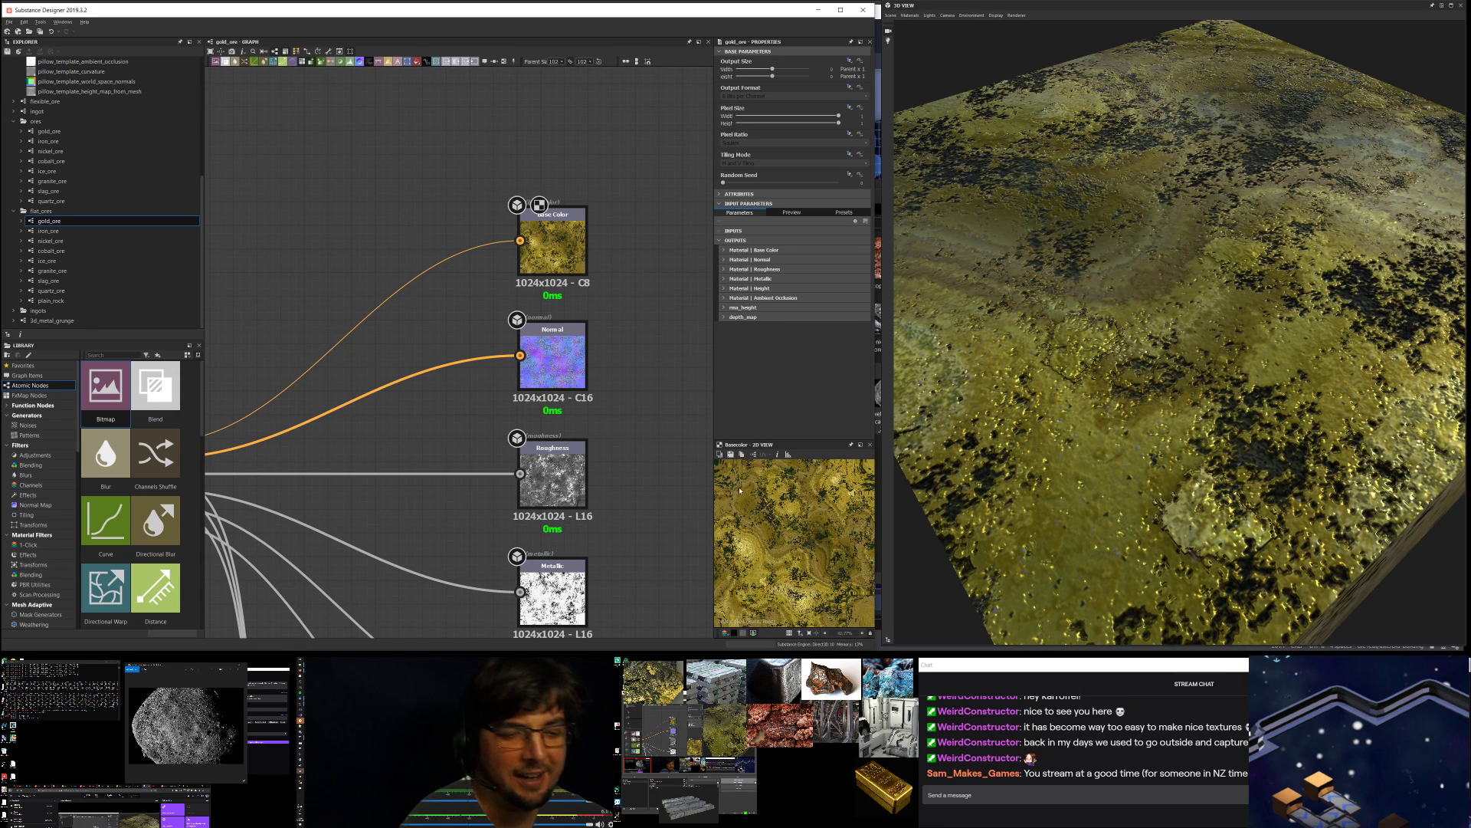
left_click(1047, 789)
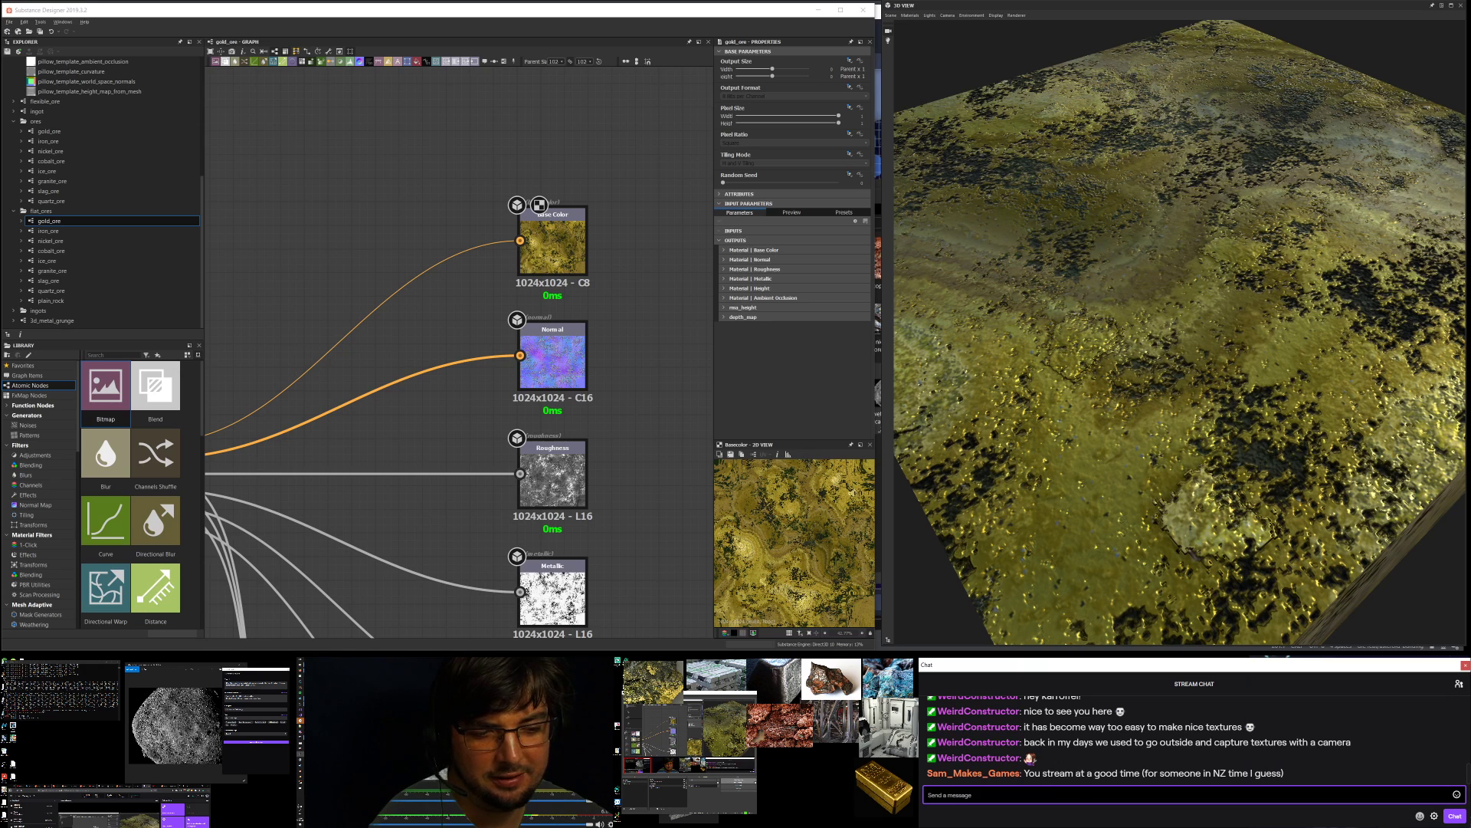
- Preview gold_ore's Roughness, Height and rma_height outputs in the 2D View in turn
scroll(629, 340, "down", 3)
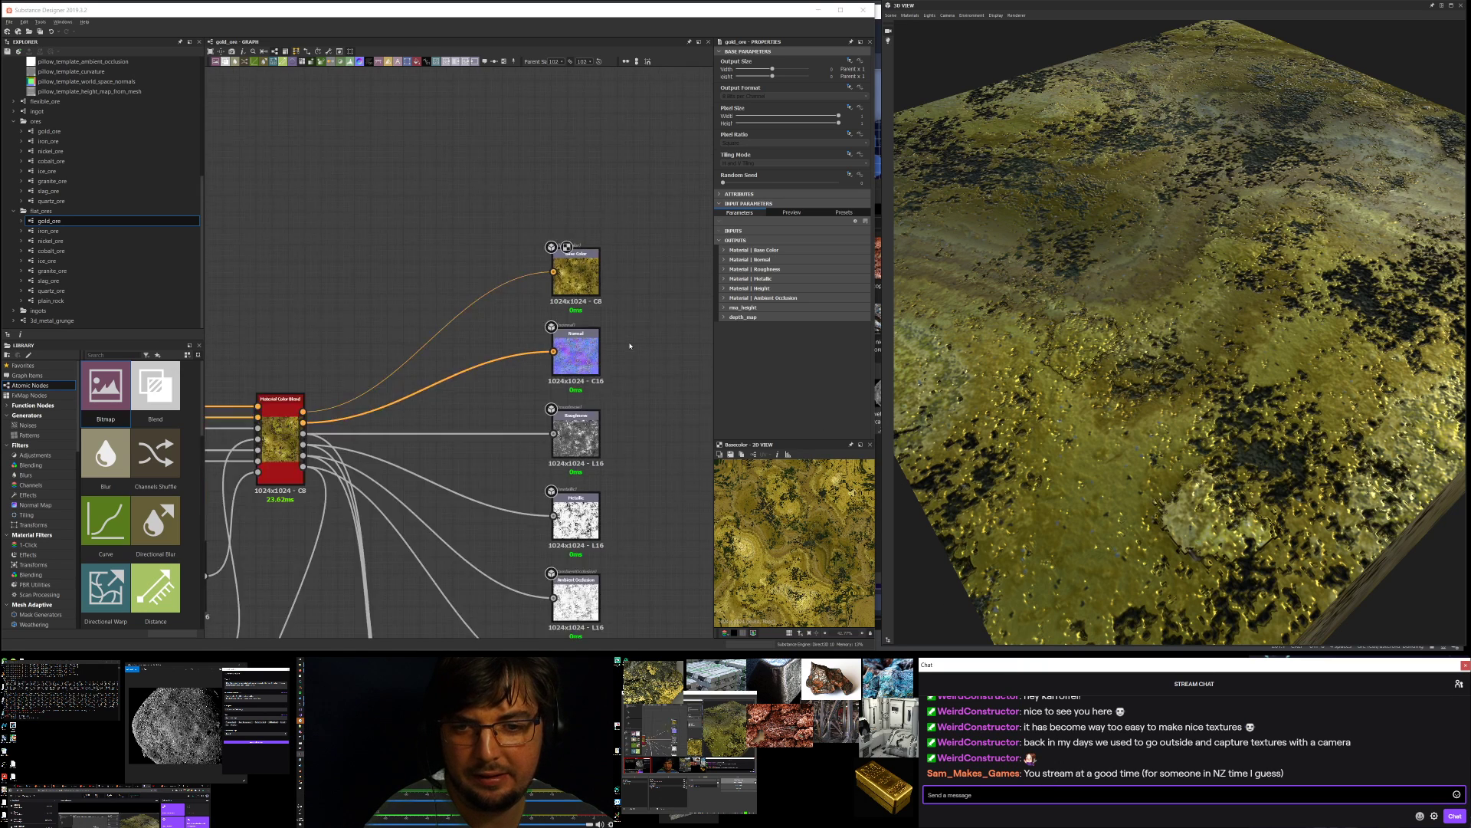
scroll(624, 332, "up", 4)
middle_click_drag(620, 404, 613, 220)
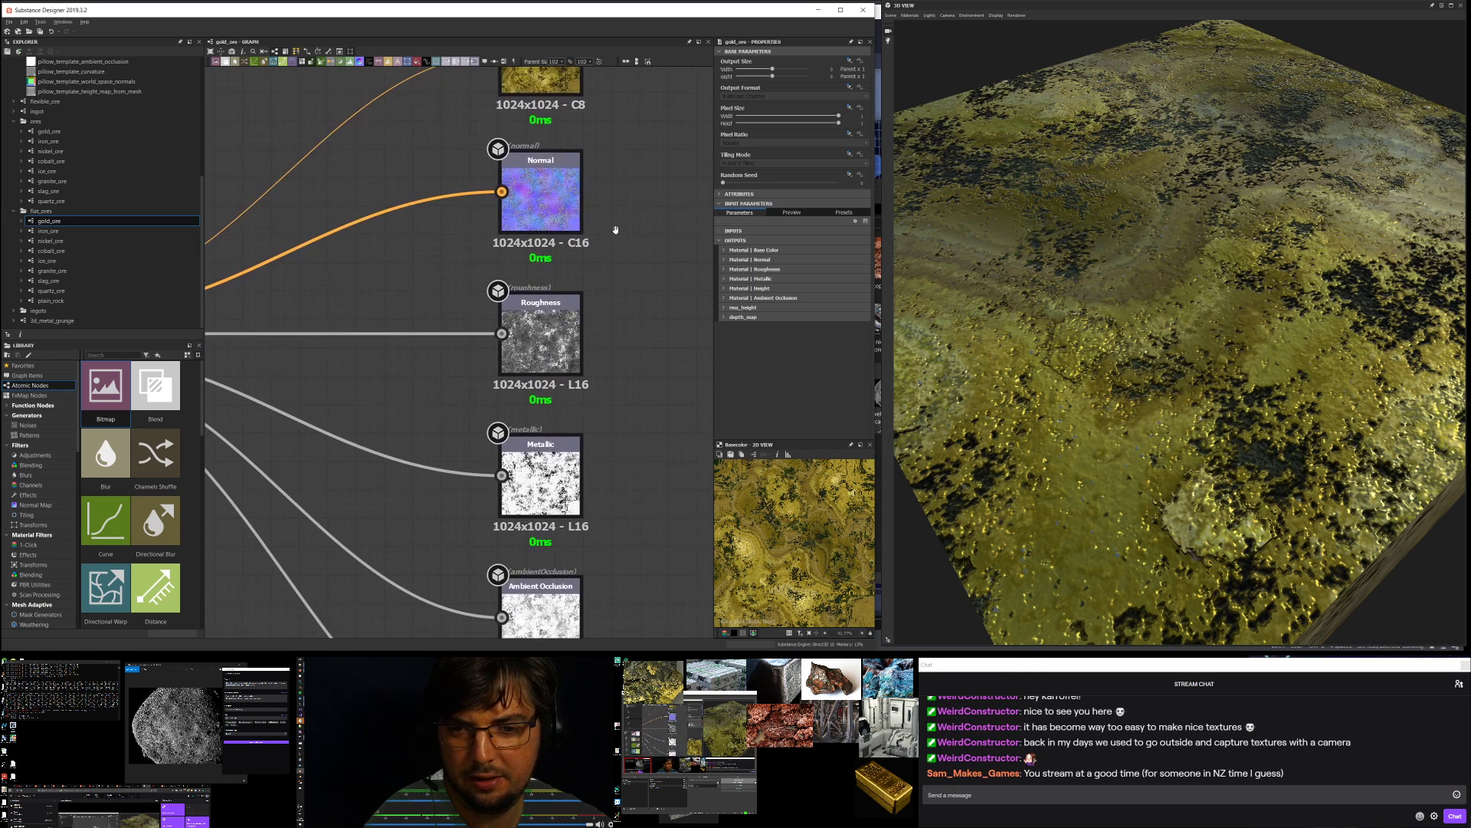
left_click(559, 347)
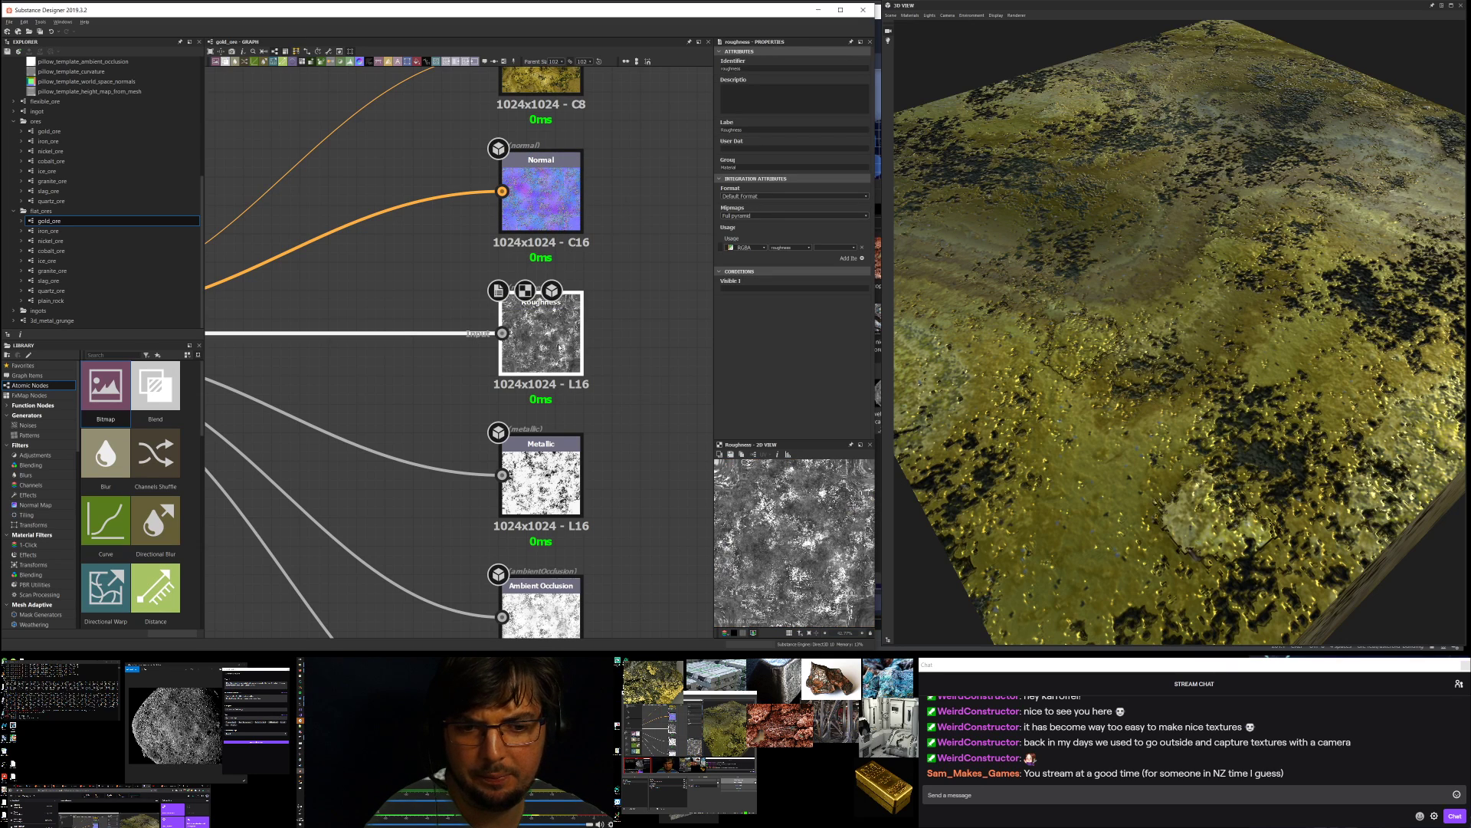
scroll(614, 301, "down", 6)
scroll(614, 380, "up", 5)
middle_click_drag(614, 435, 618, 325)
left_click(537, 354)
left_click(571, 460)
middle_click_drag(637, 479, 640, 339)
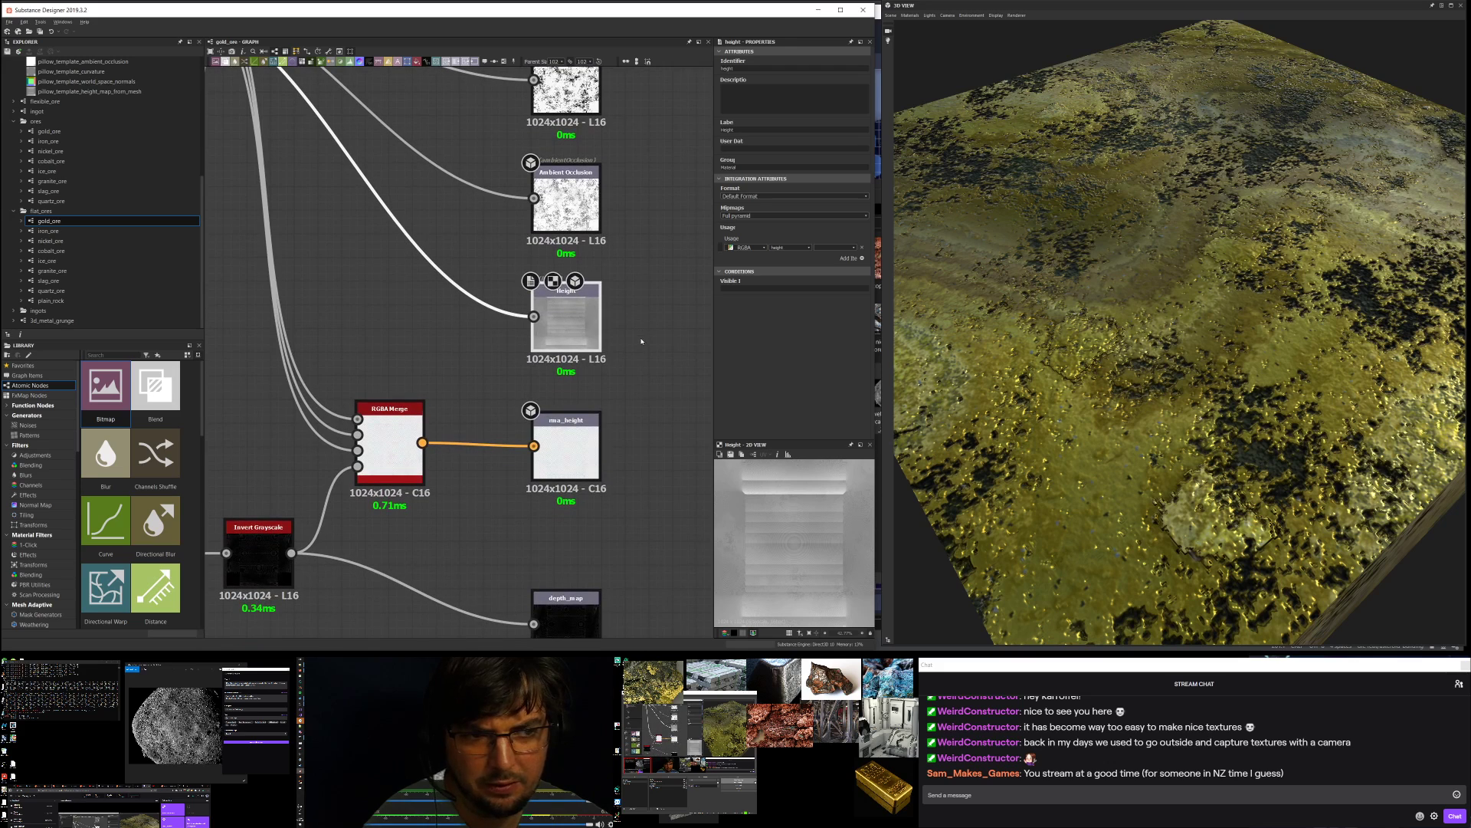
left_click(575, 456)
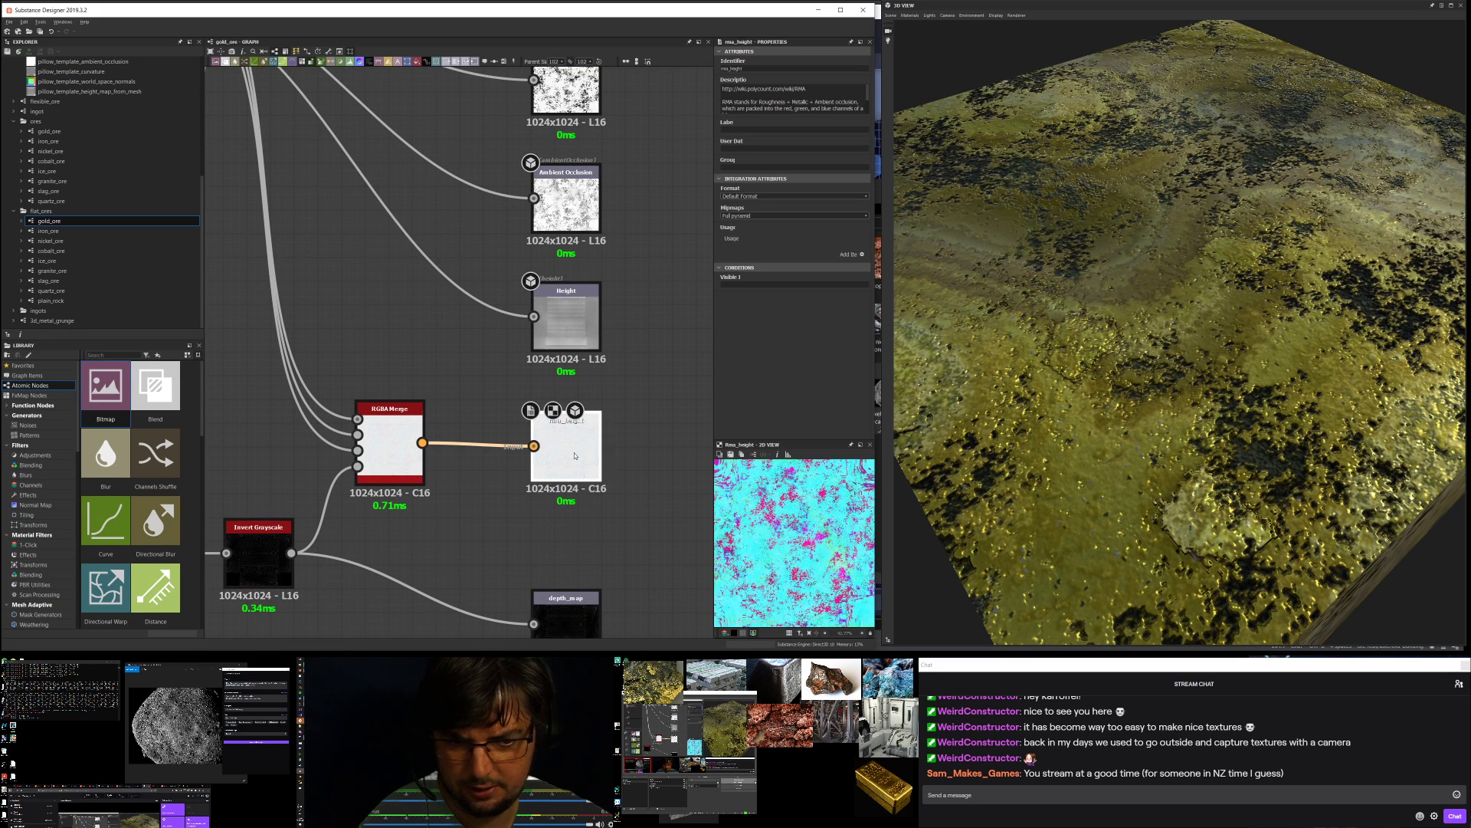
- Return to the Height output in the 2D View and examine its fine detail up close
left_click(567, 322)
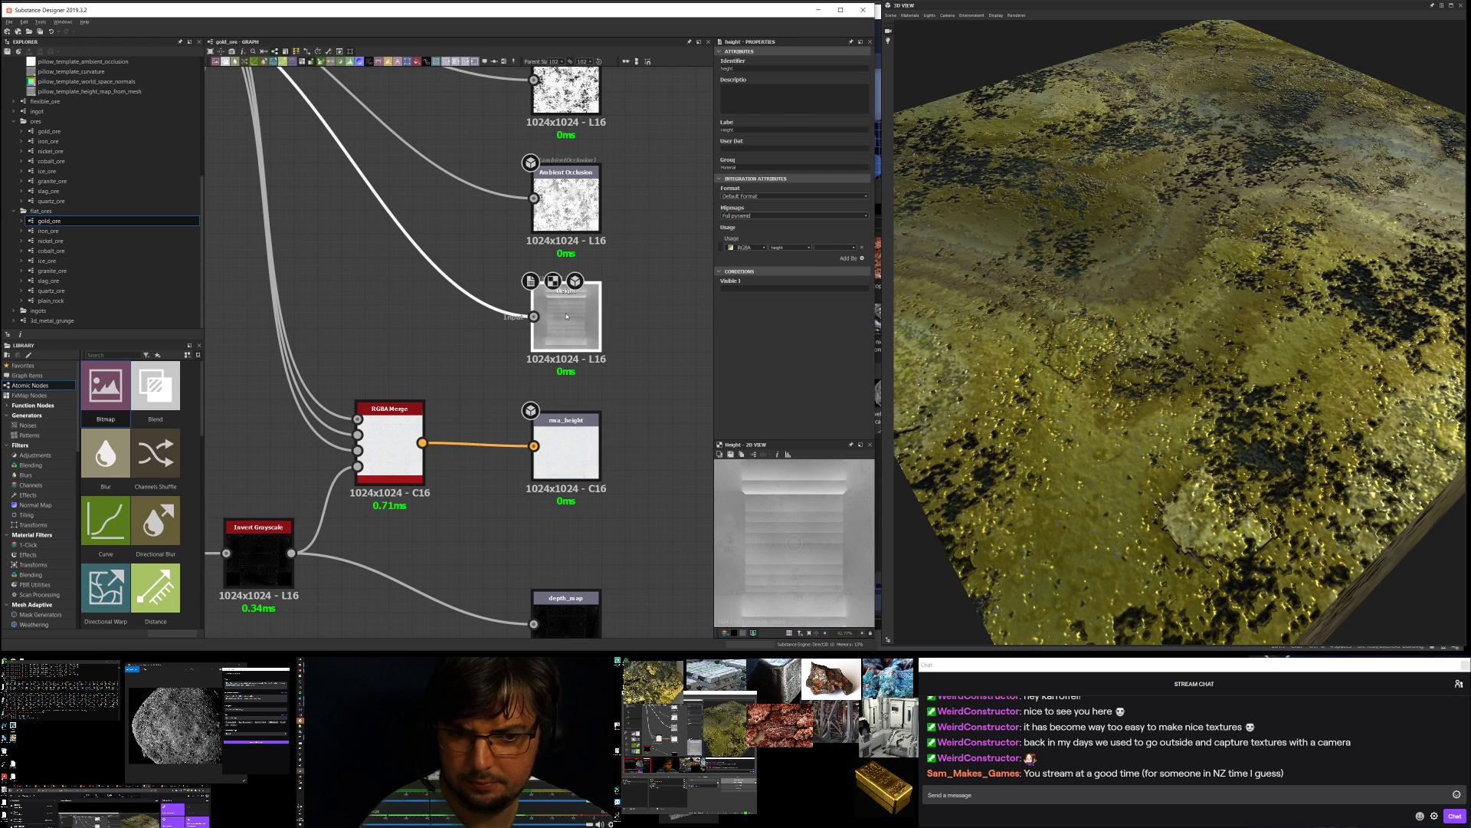
scroll(804, 535, "up", 8)
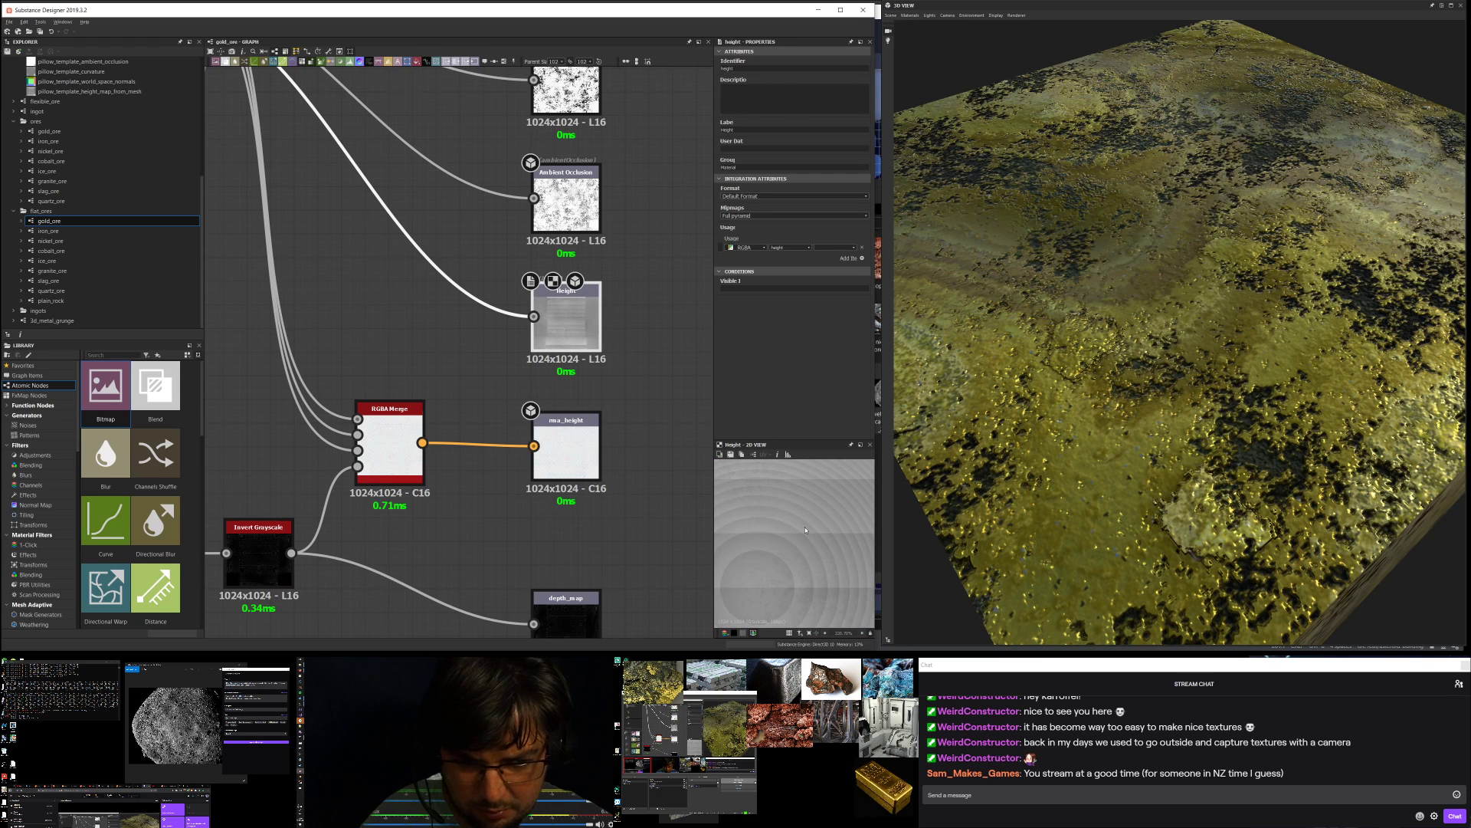
scroll(804, 536, "down", 9)
- Examine how gold_ore's Material Color Blend and RGBA Merge nodes feed the output nodes
middle_click_drag(396, 272, 687, 494)
scroll(552, 376, "down", 2)
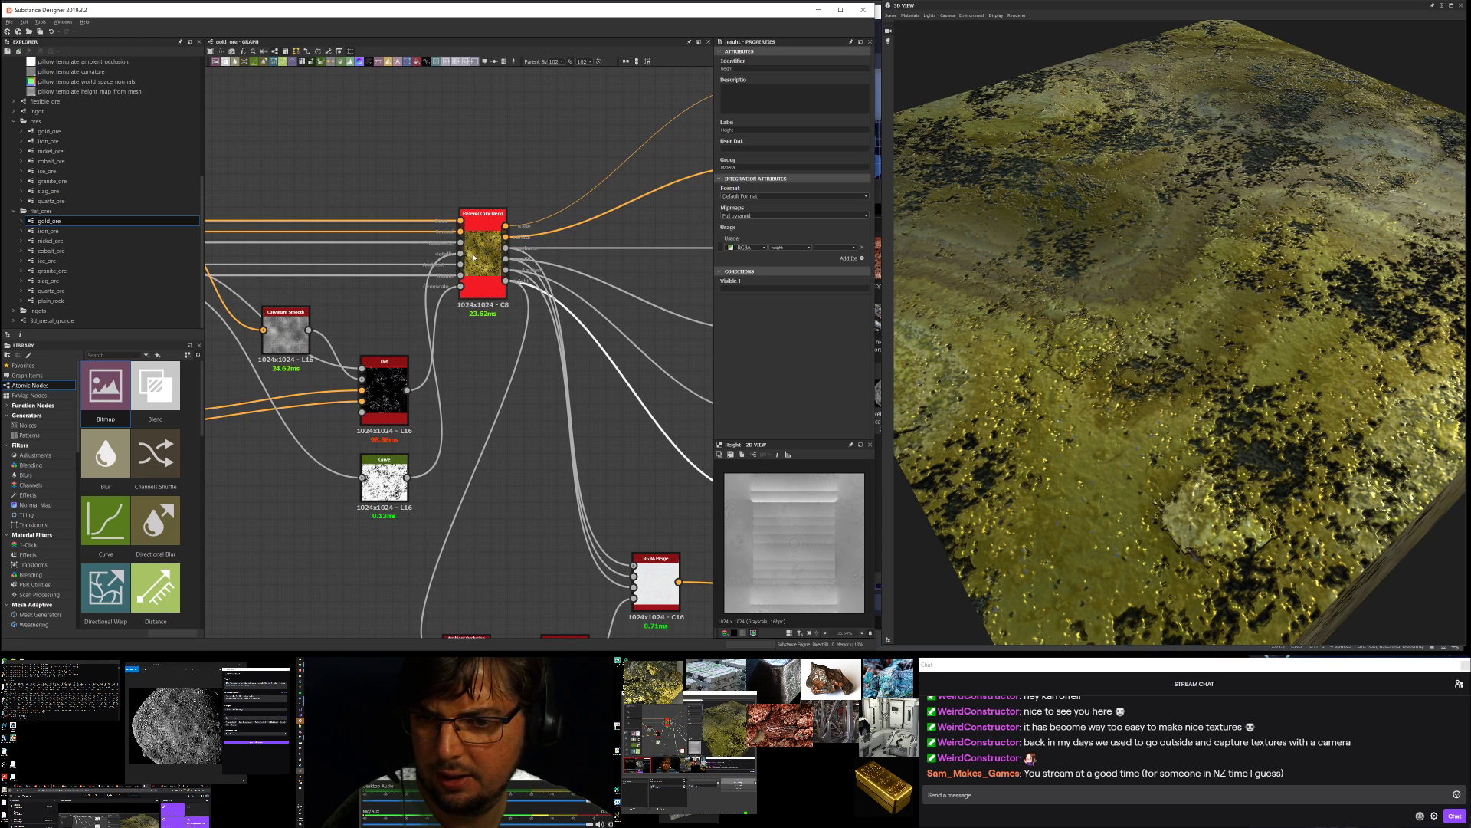
middle_click_drag(474, 257, 441, 275)
scroll(688, 362, "down", 1)
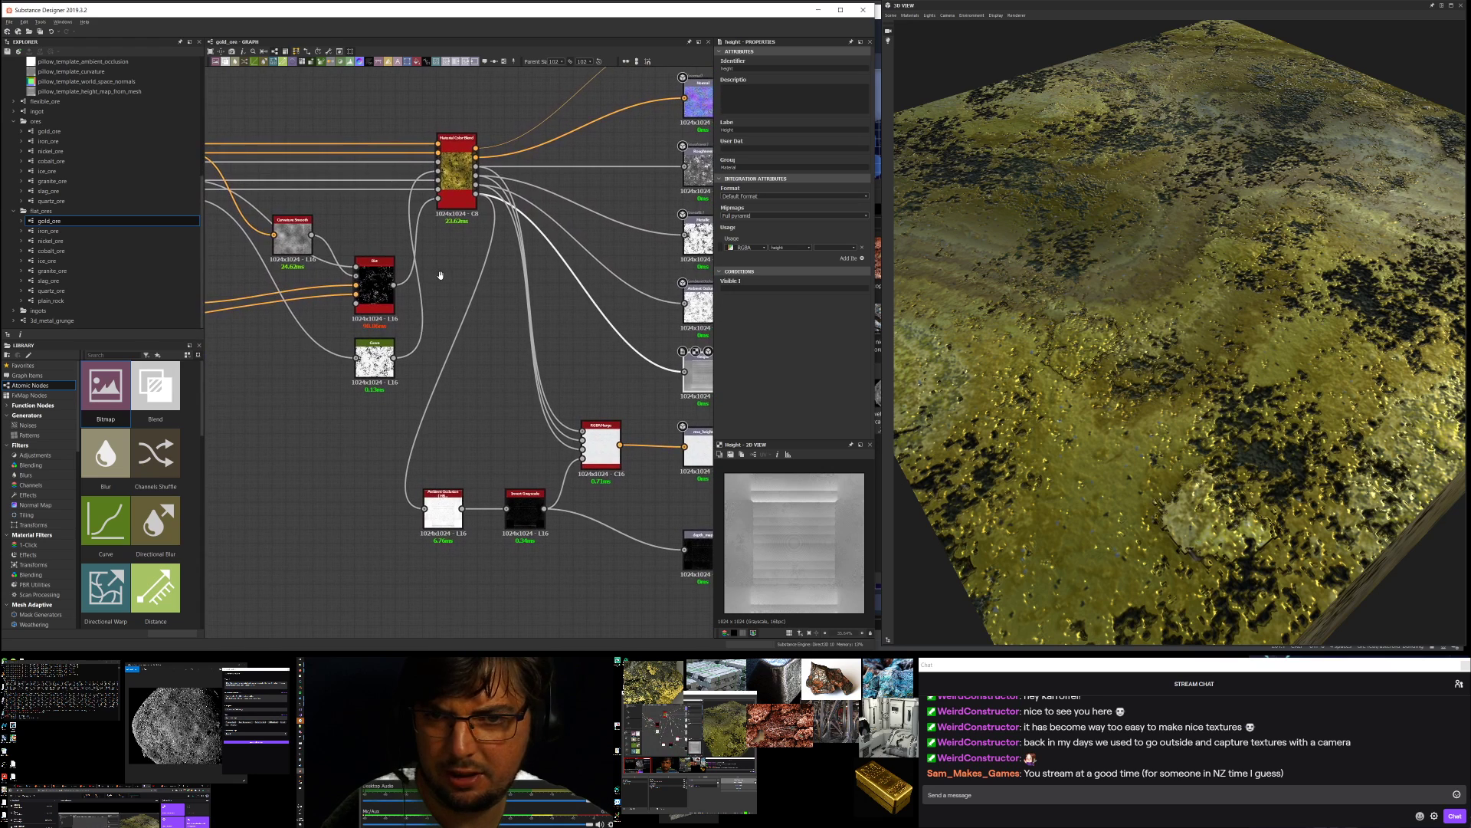
middle_click_drag(608, 221, 467, 182)
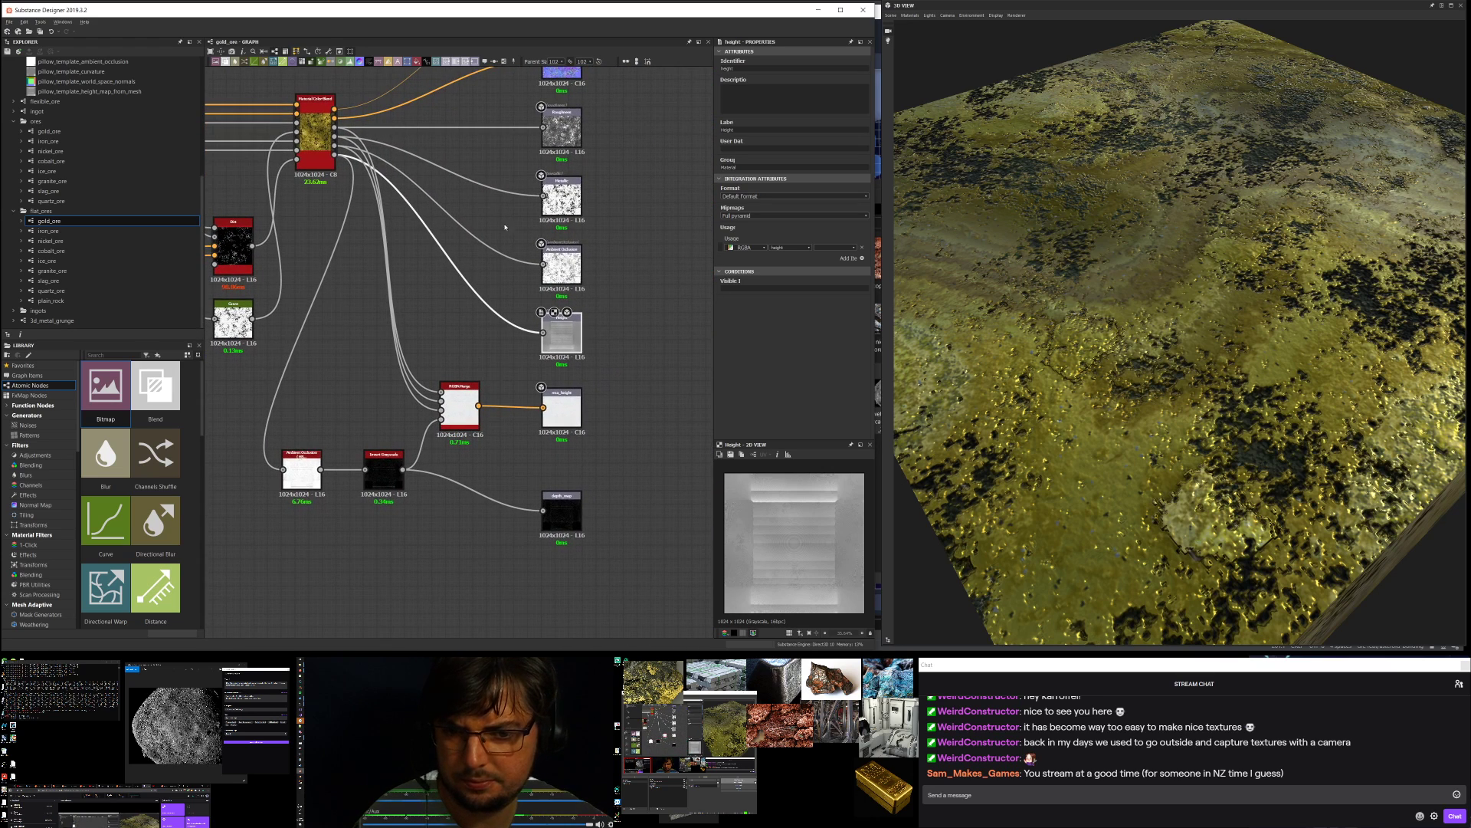
scroll(607, 417, "up", 3)
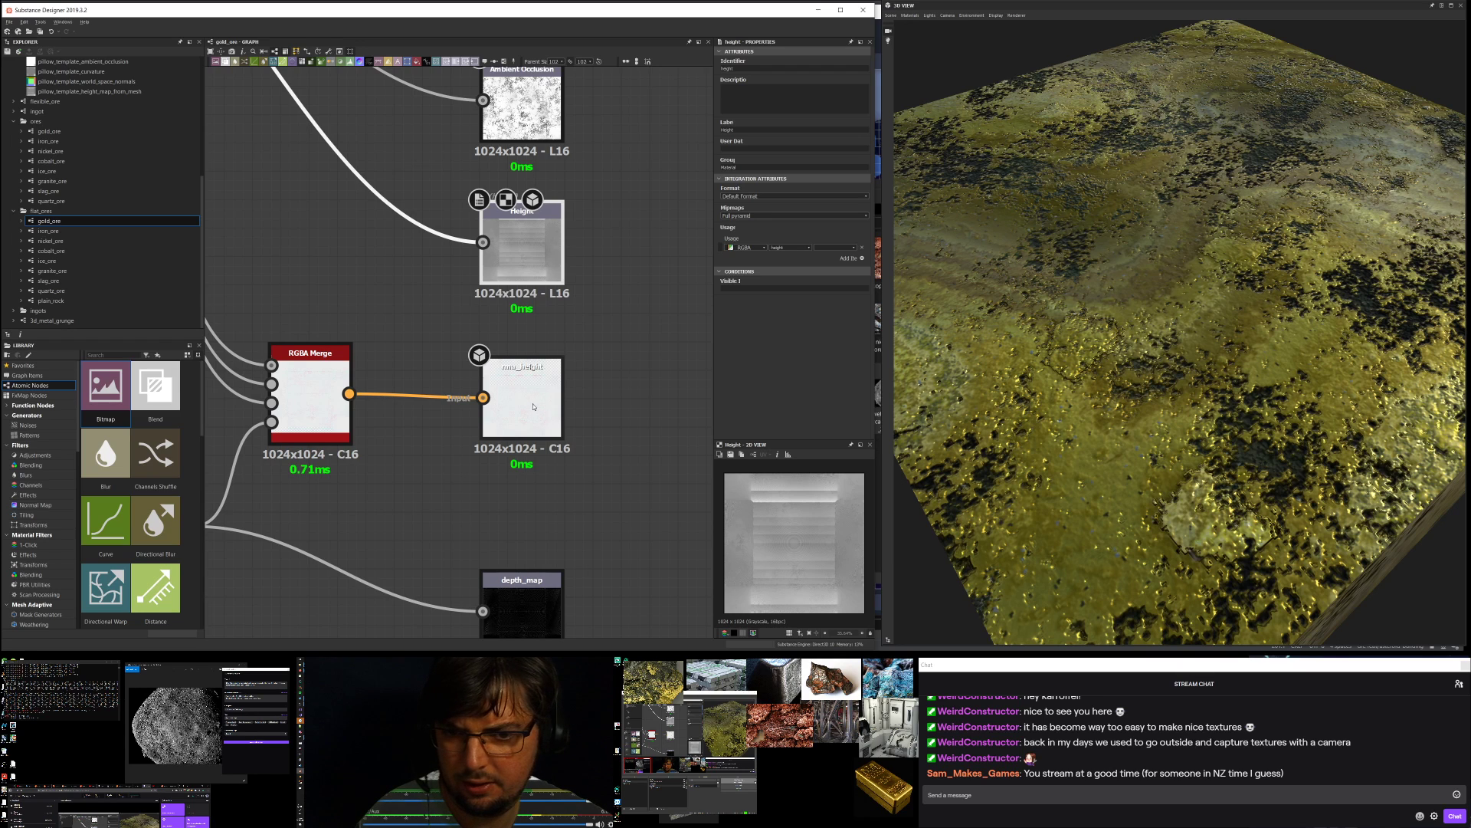
scroll(567, 437, "down", 3)
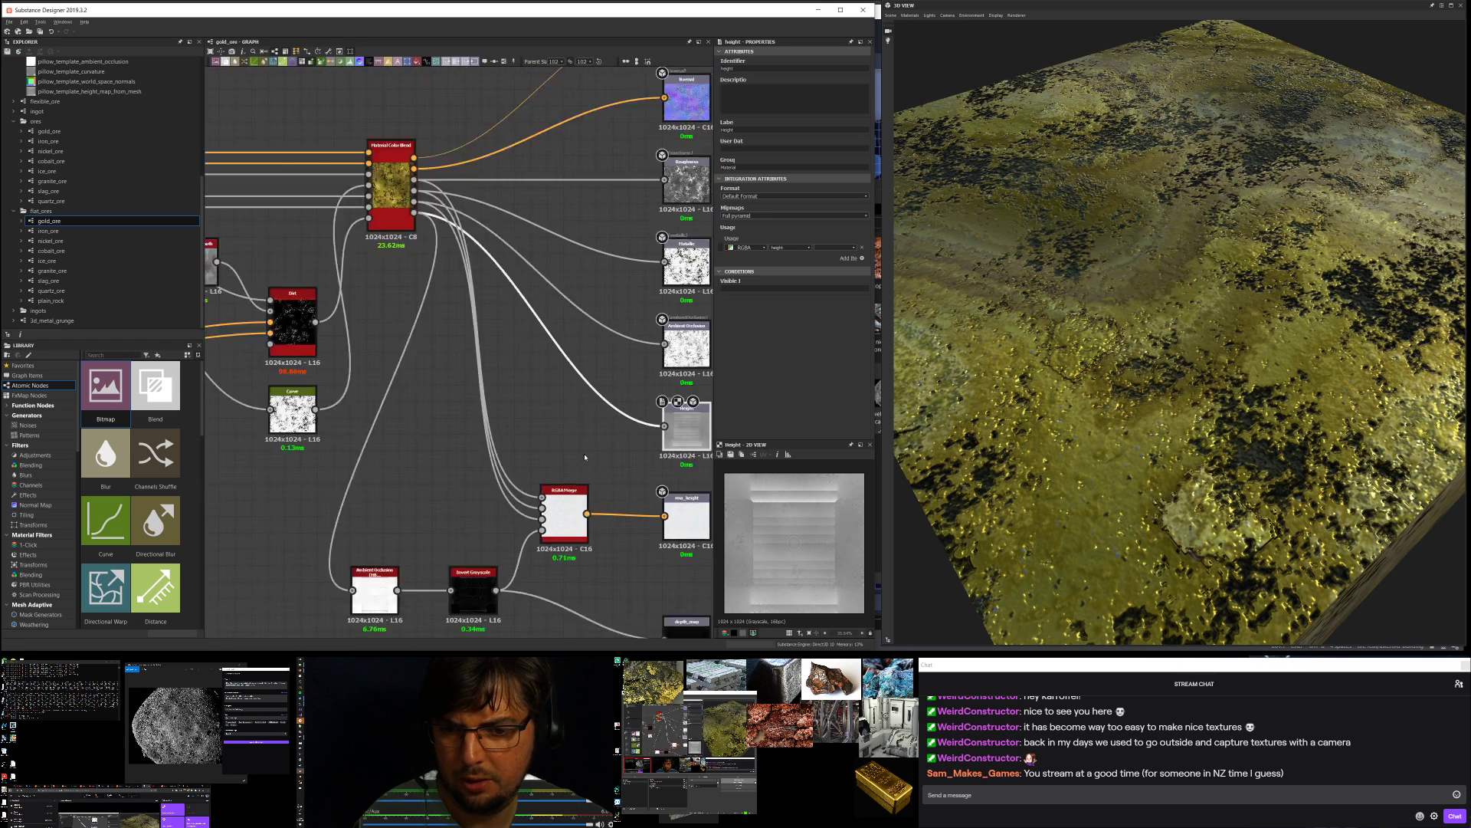
scroll(586, 458, "down", 2)
scroll(571, 491, "up", 4)
scroll(552, 459, "down", 4)
scroll(530, 422, "up", 2)
middle_click_drag(530, 422, 462, 406)
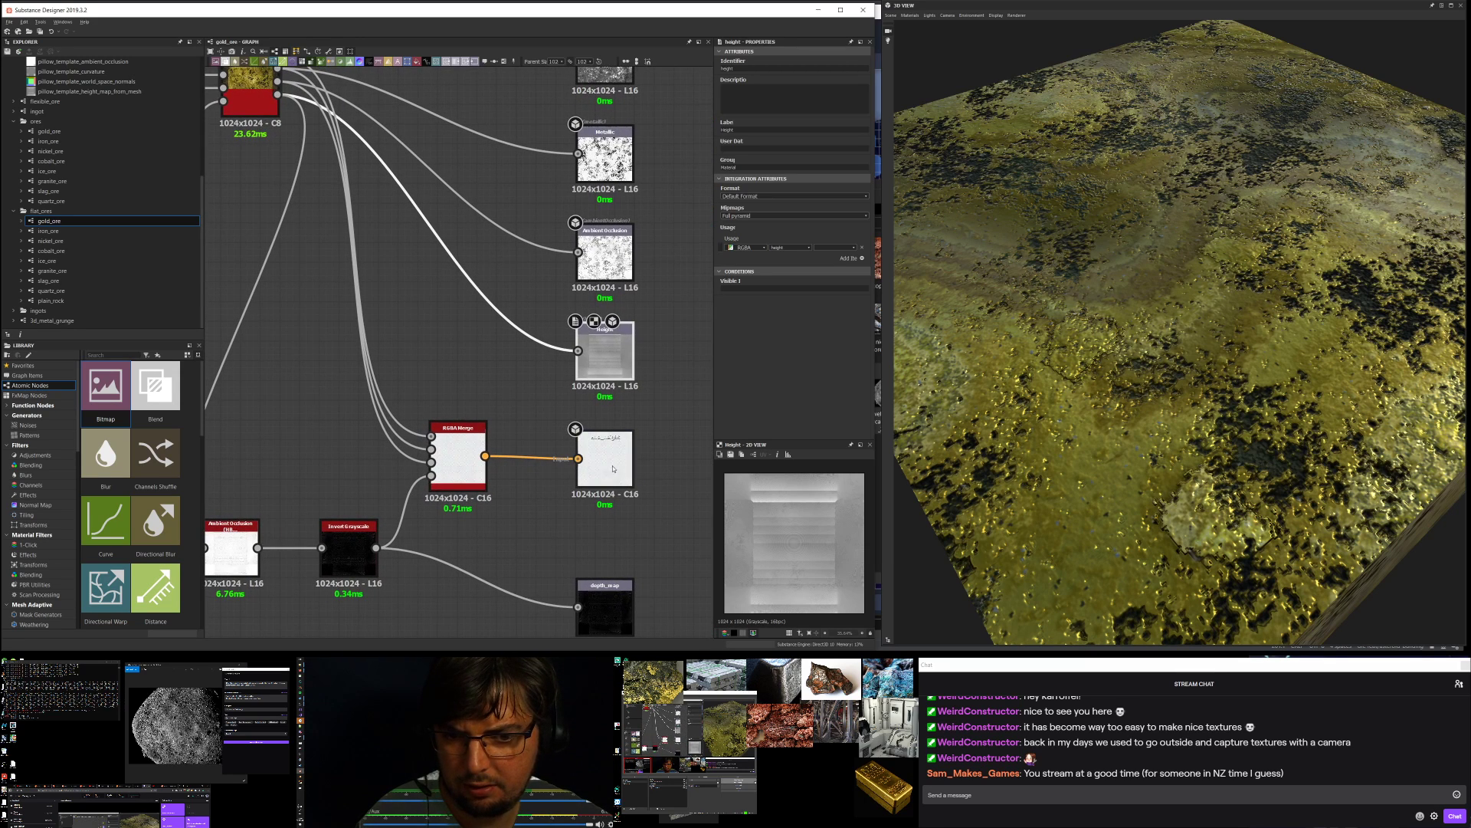
- Preview the rma_height output again and read its description of the packed channels
left_click(621, 457)
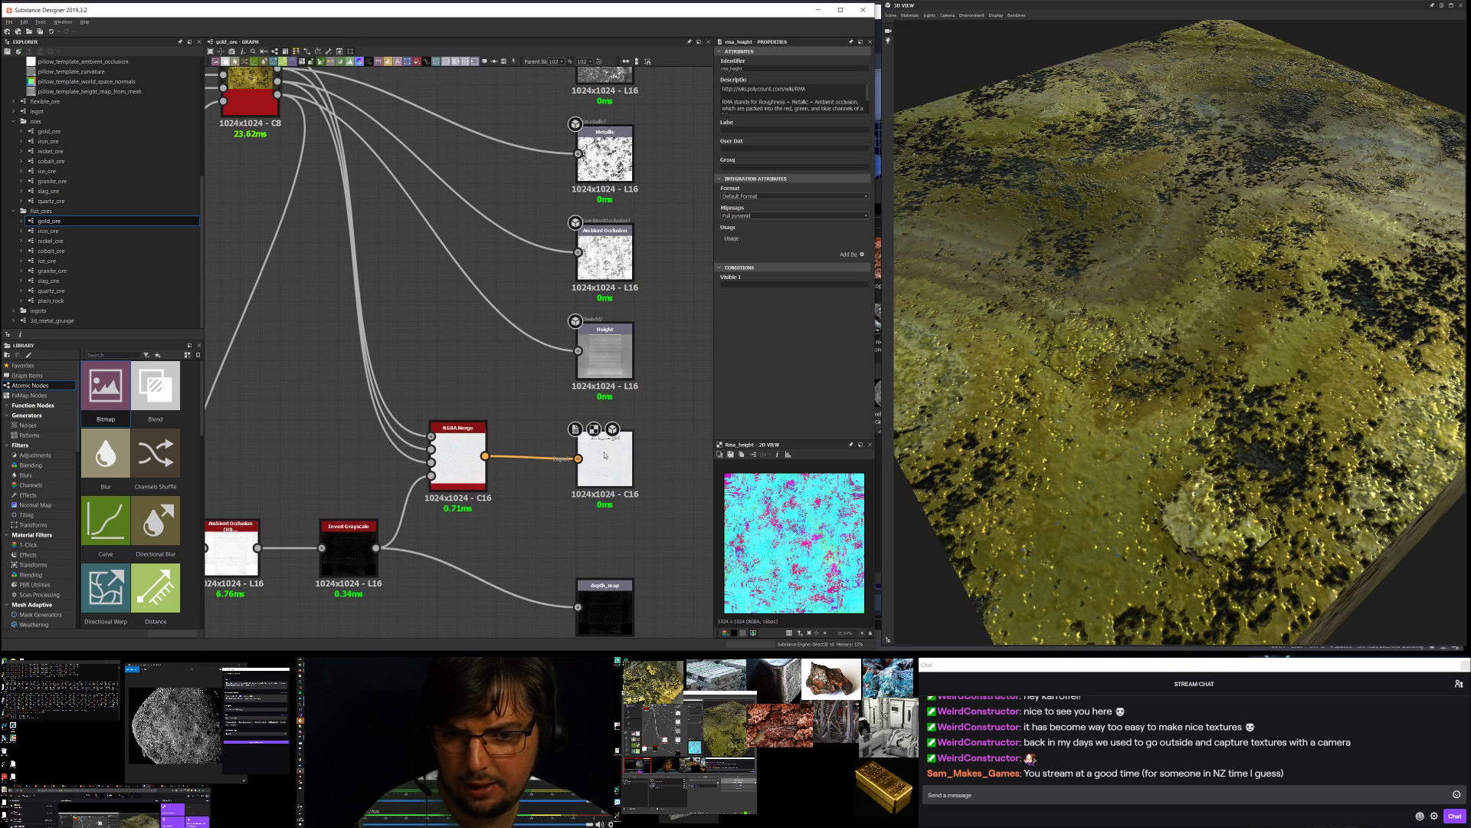
scroll(608, 454, "up", 5)
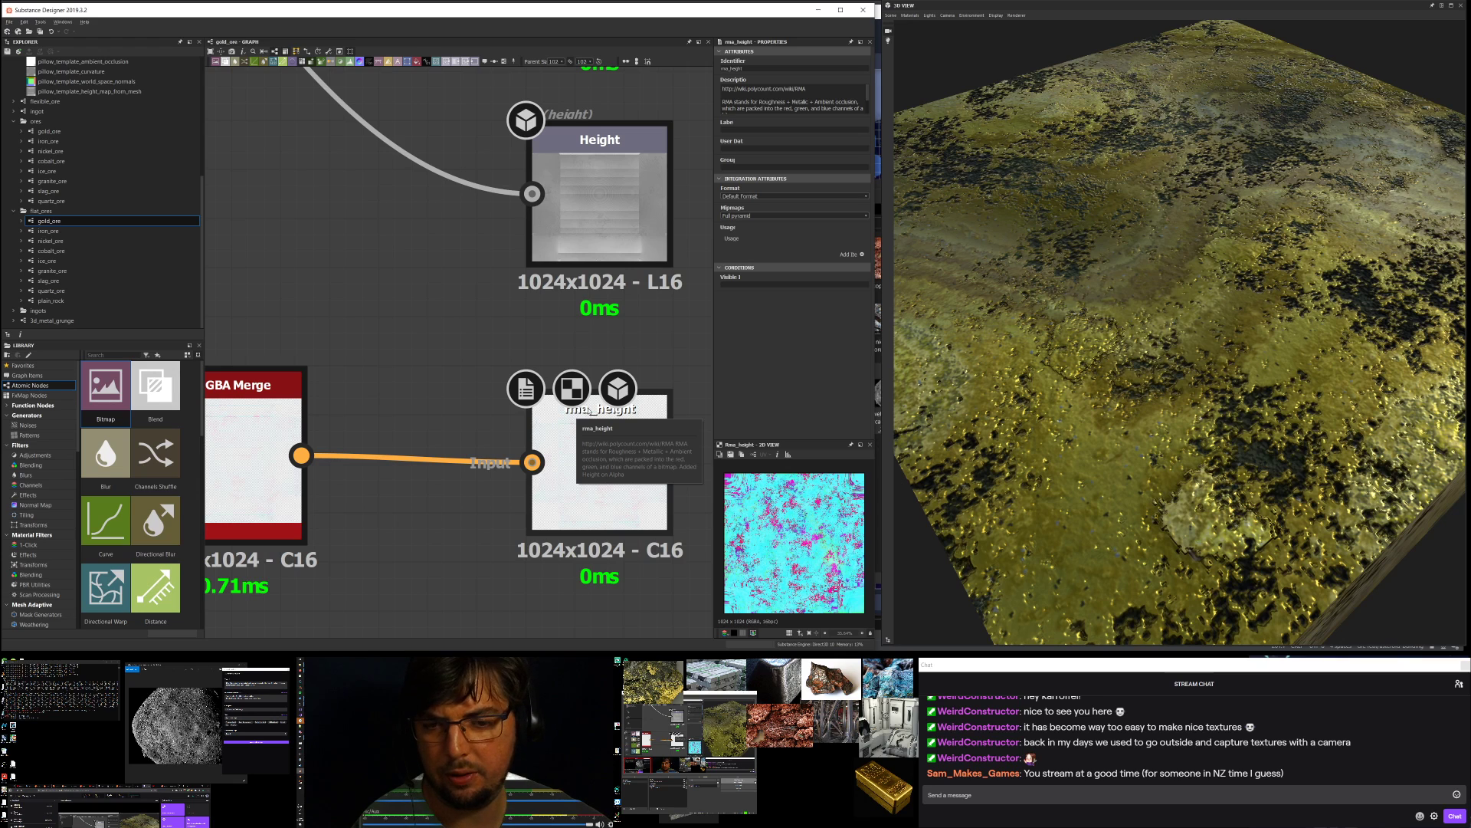
scroll(447, 410, "down", 4)
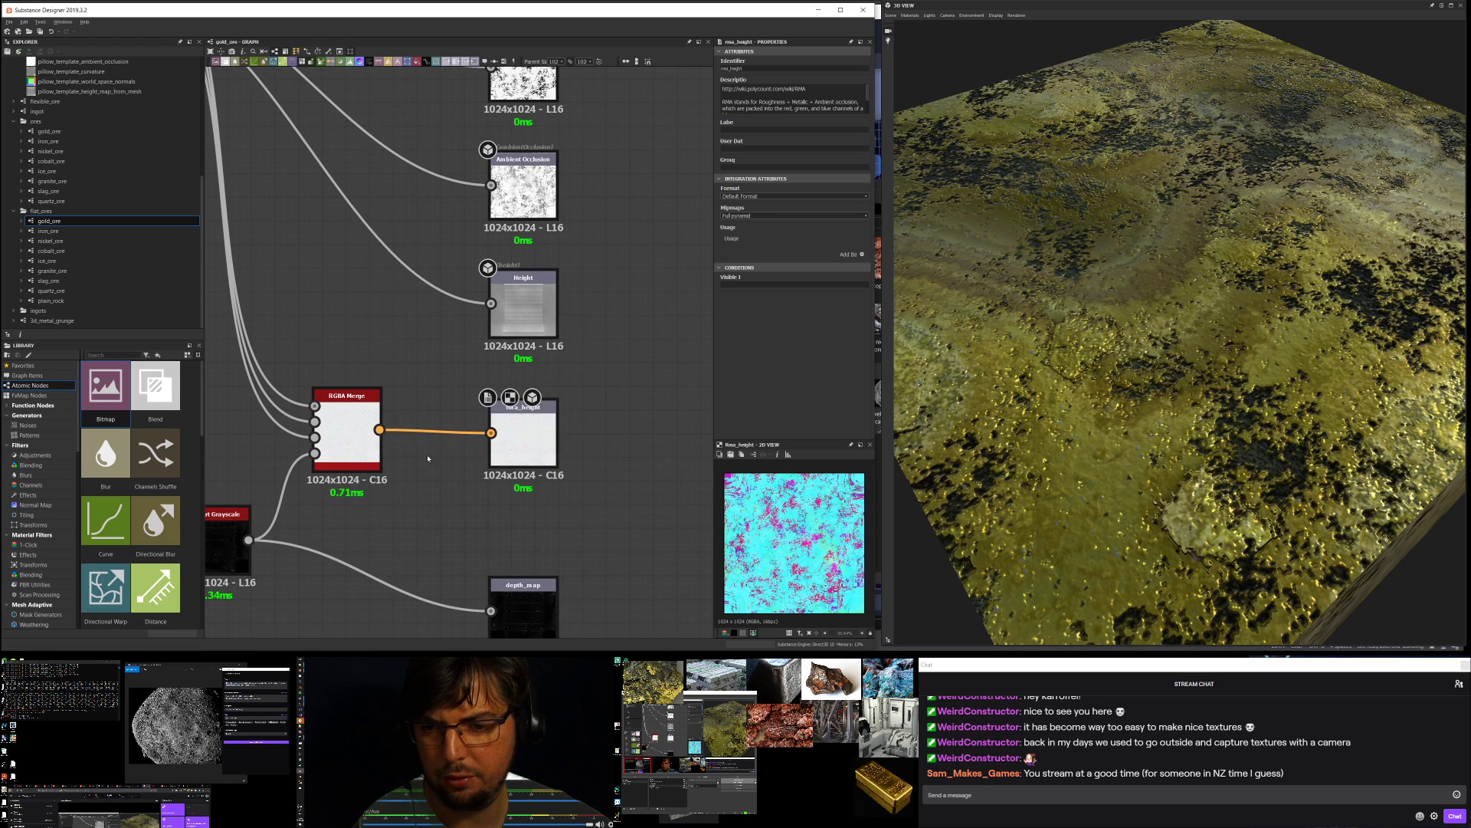
- Review gold_ore's column of output nodes and select Base Color to inspect its attributes
scroll(435, 450, "down", 3)
middle_click_drag(434, 451, 448, 375)
scroll(554, 475, "up", 4)
middle_click_drag(427, 113, 409, 368)
scroll(409, 366, "down", 3)
middle_click_drag(568, 218, 593, 394)
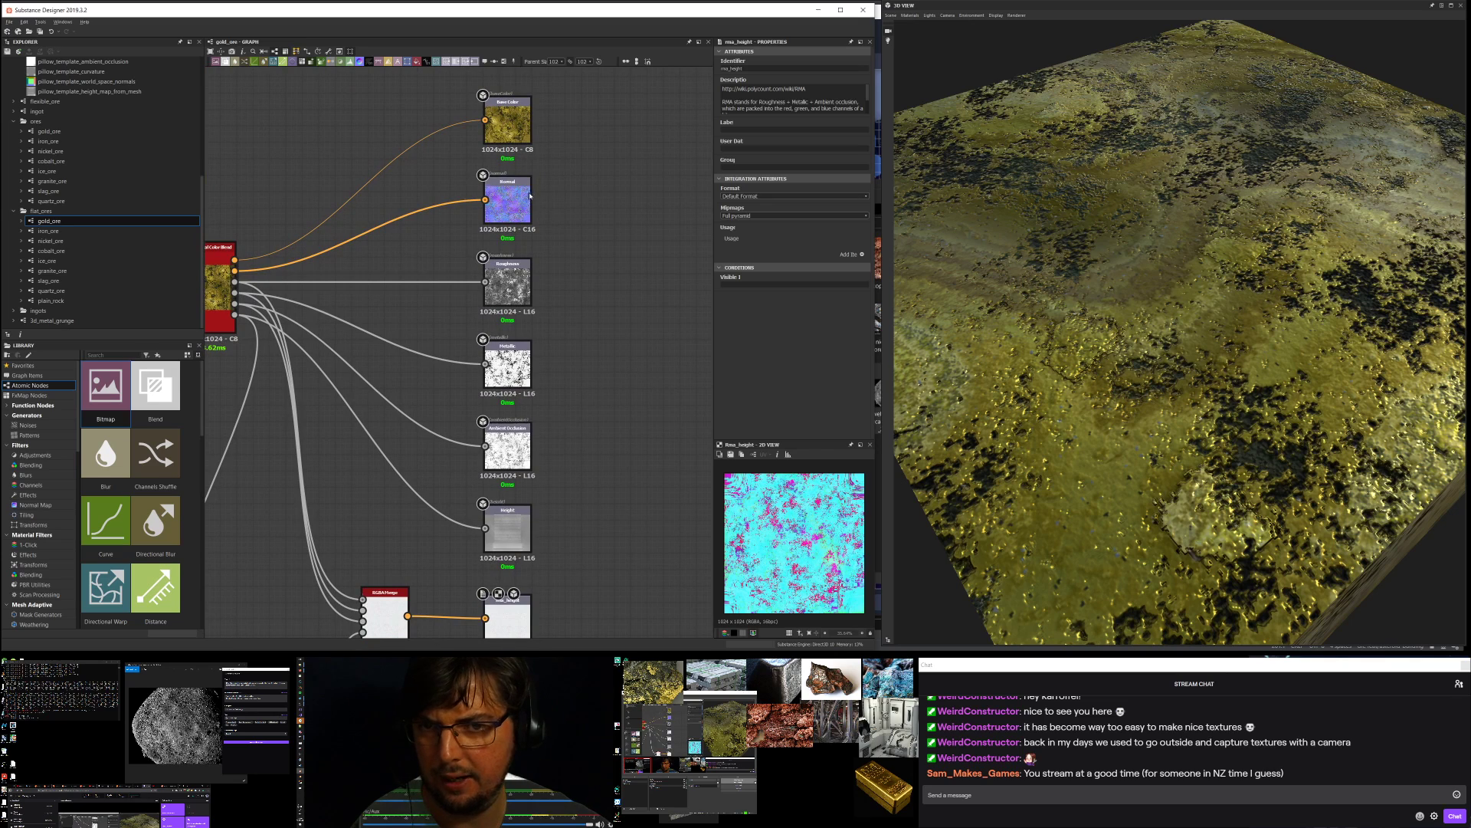
left_click(511, 114)
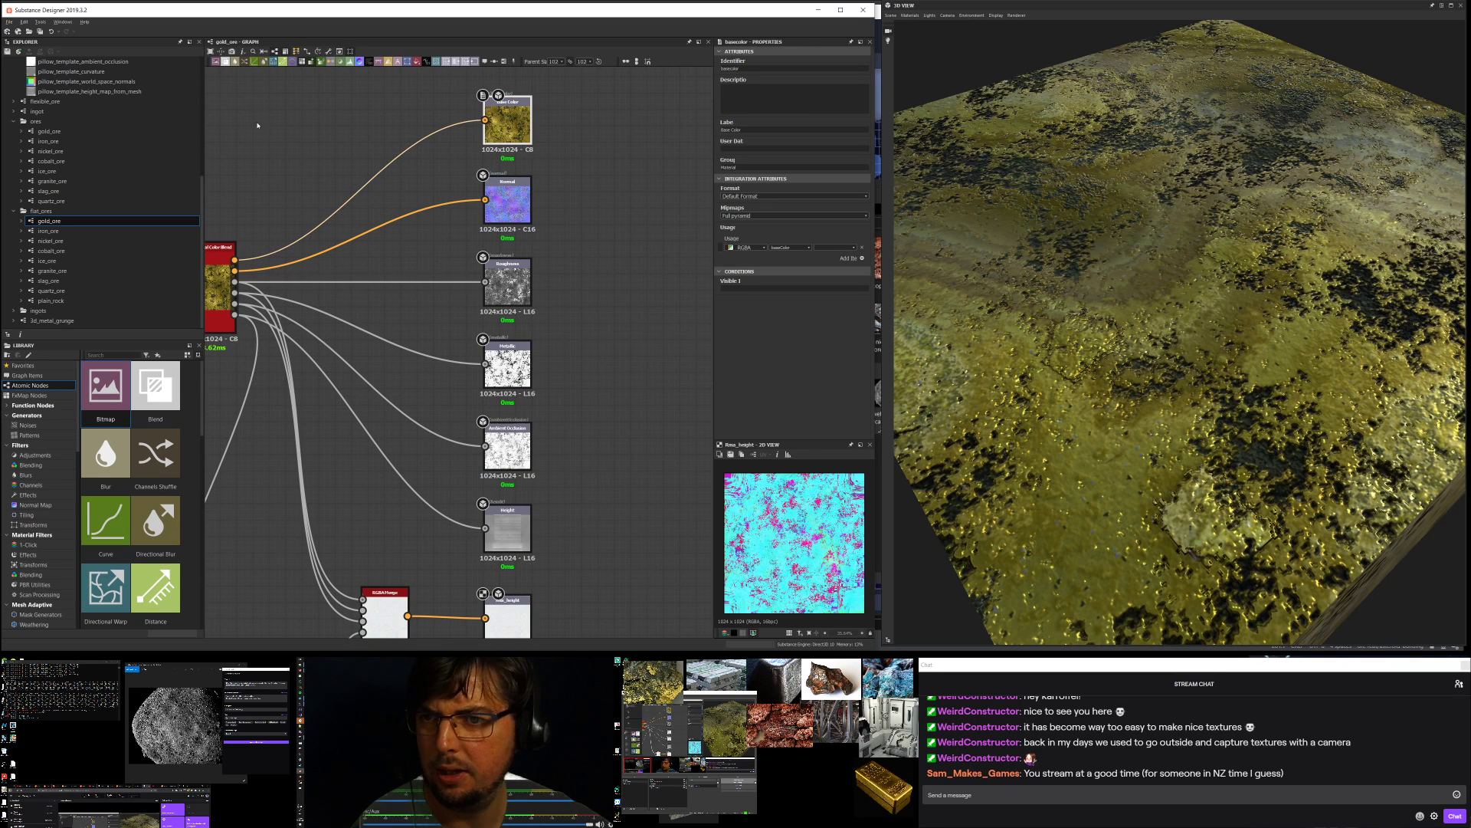
- Export flat_ores' gold_ore outputs as PNG bitmaps, changing the destination to the materials/flat/ folder
right_click(72, 223)
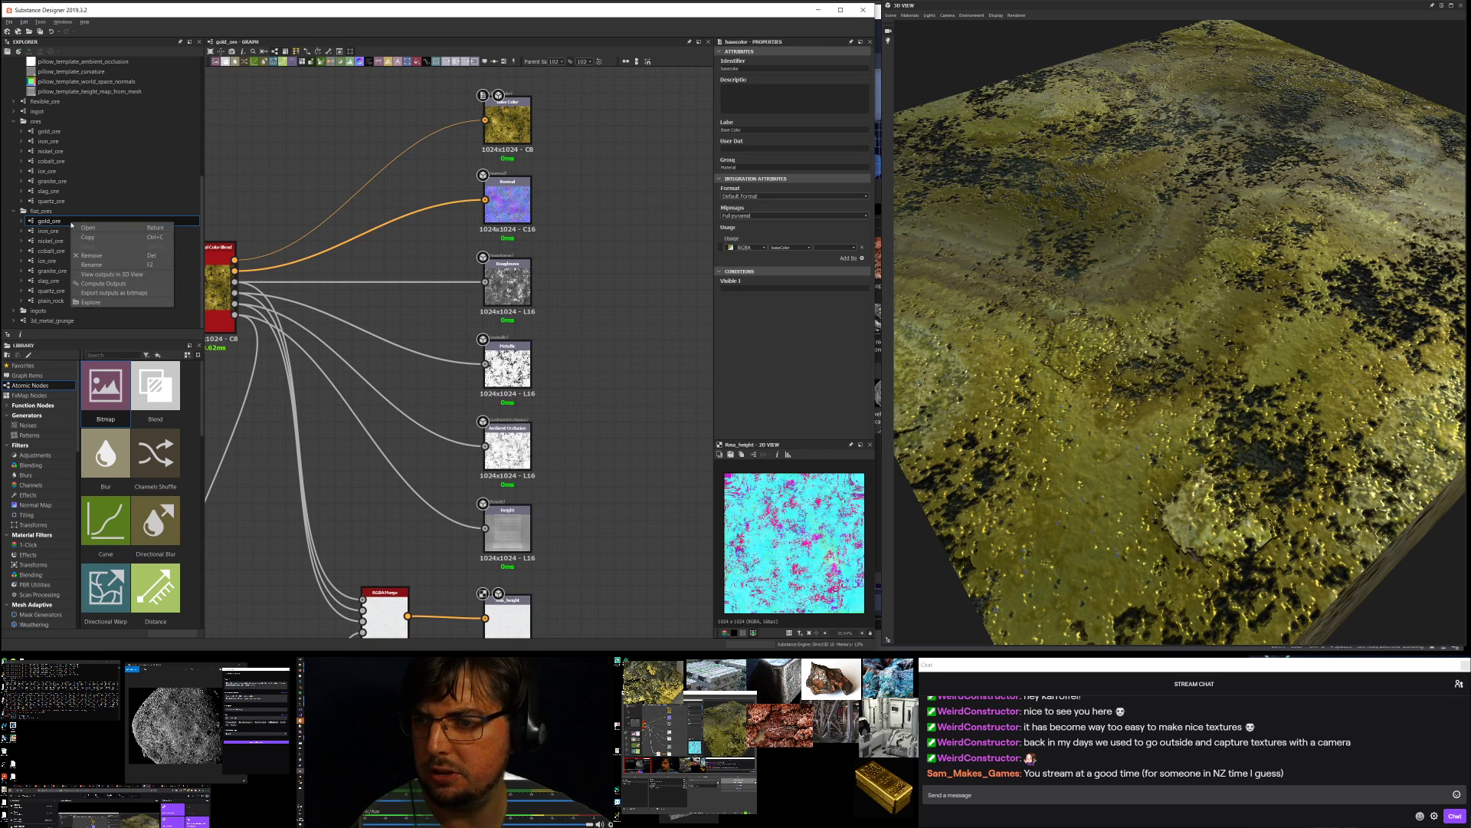
left_click(109, 292)
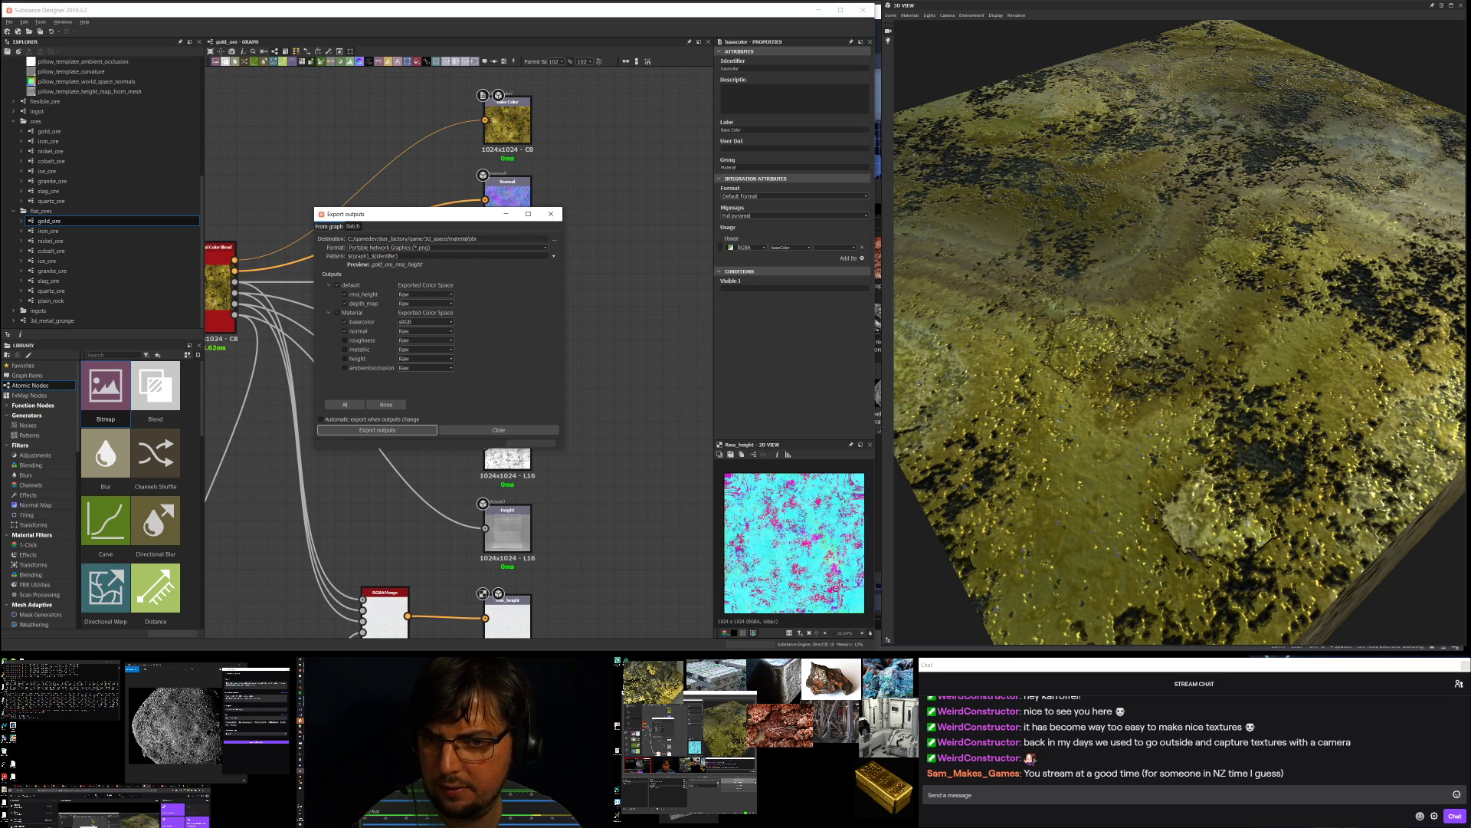
left_click(485, 239)
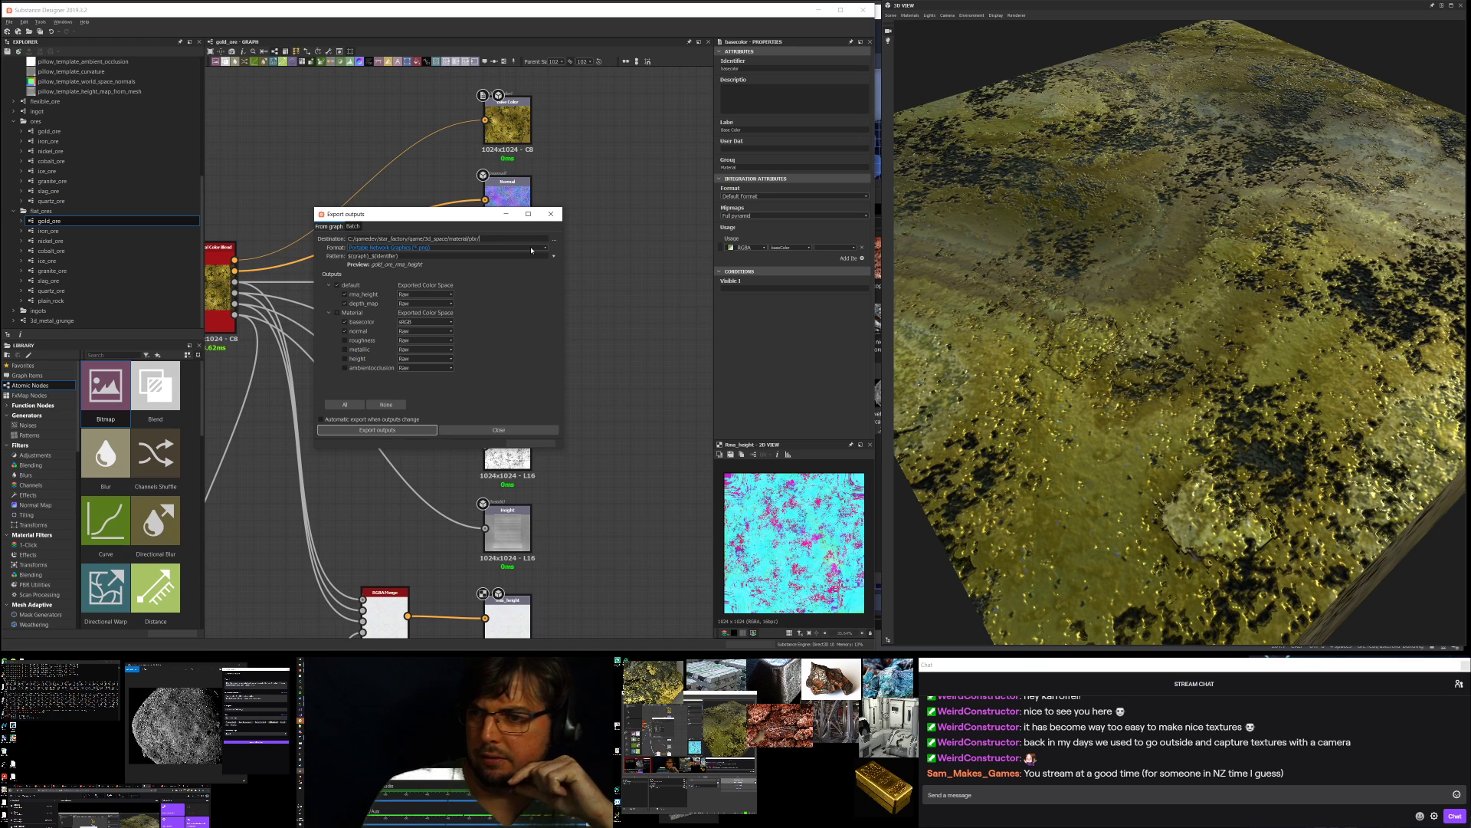
type("flat")
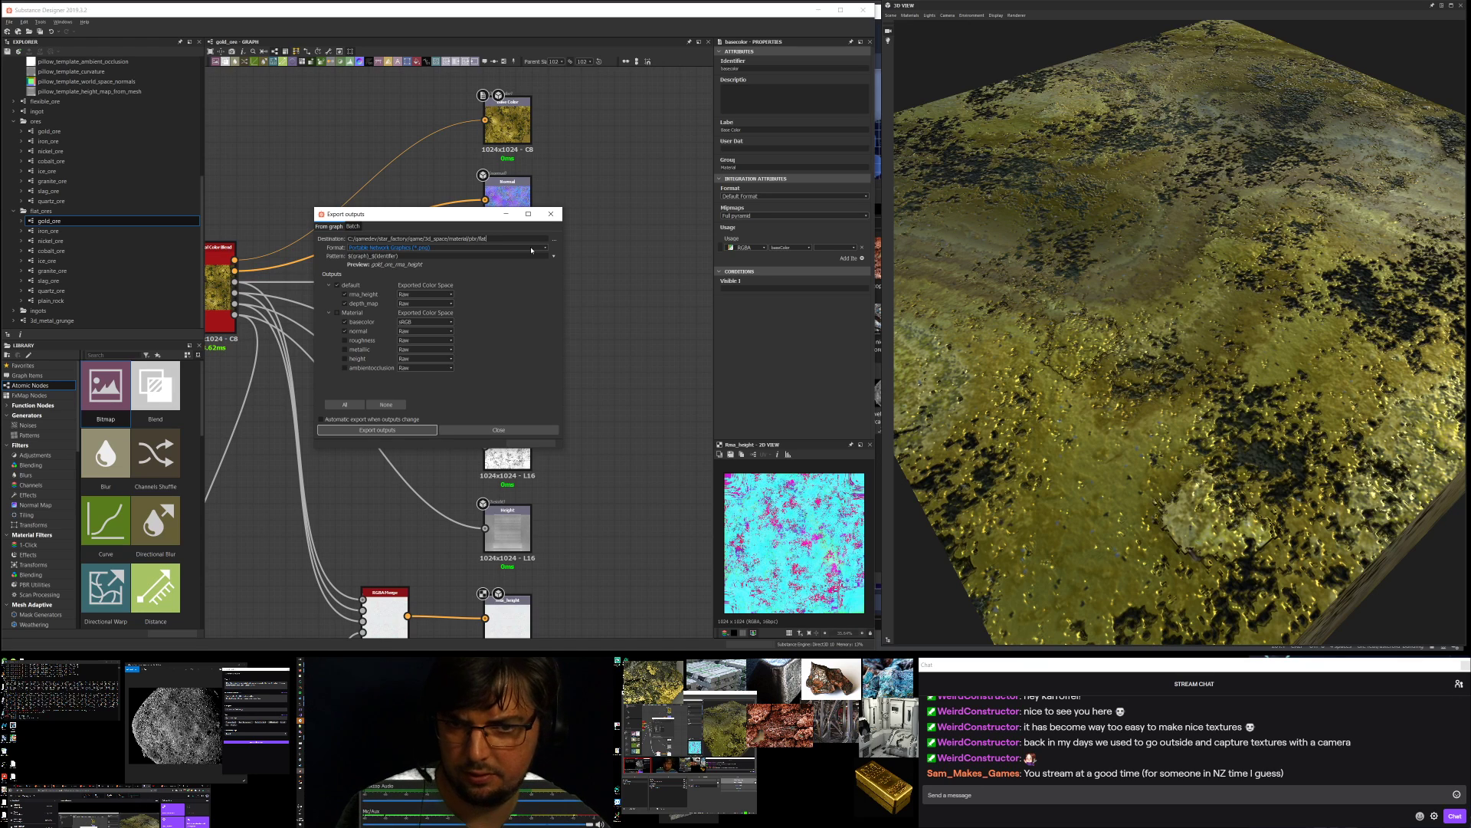
type("/")
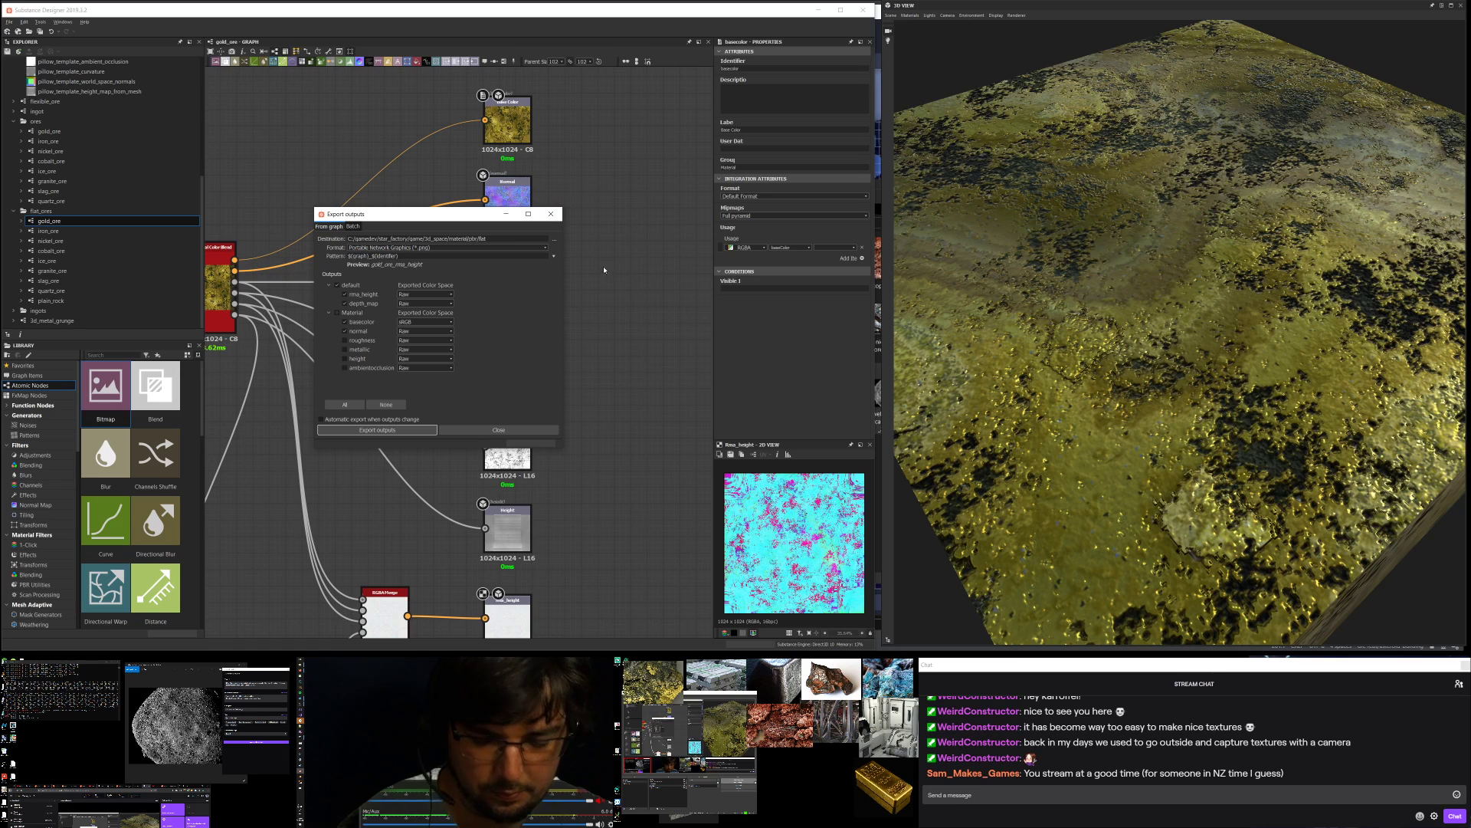
left_click(374, 431)
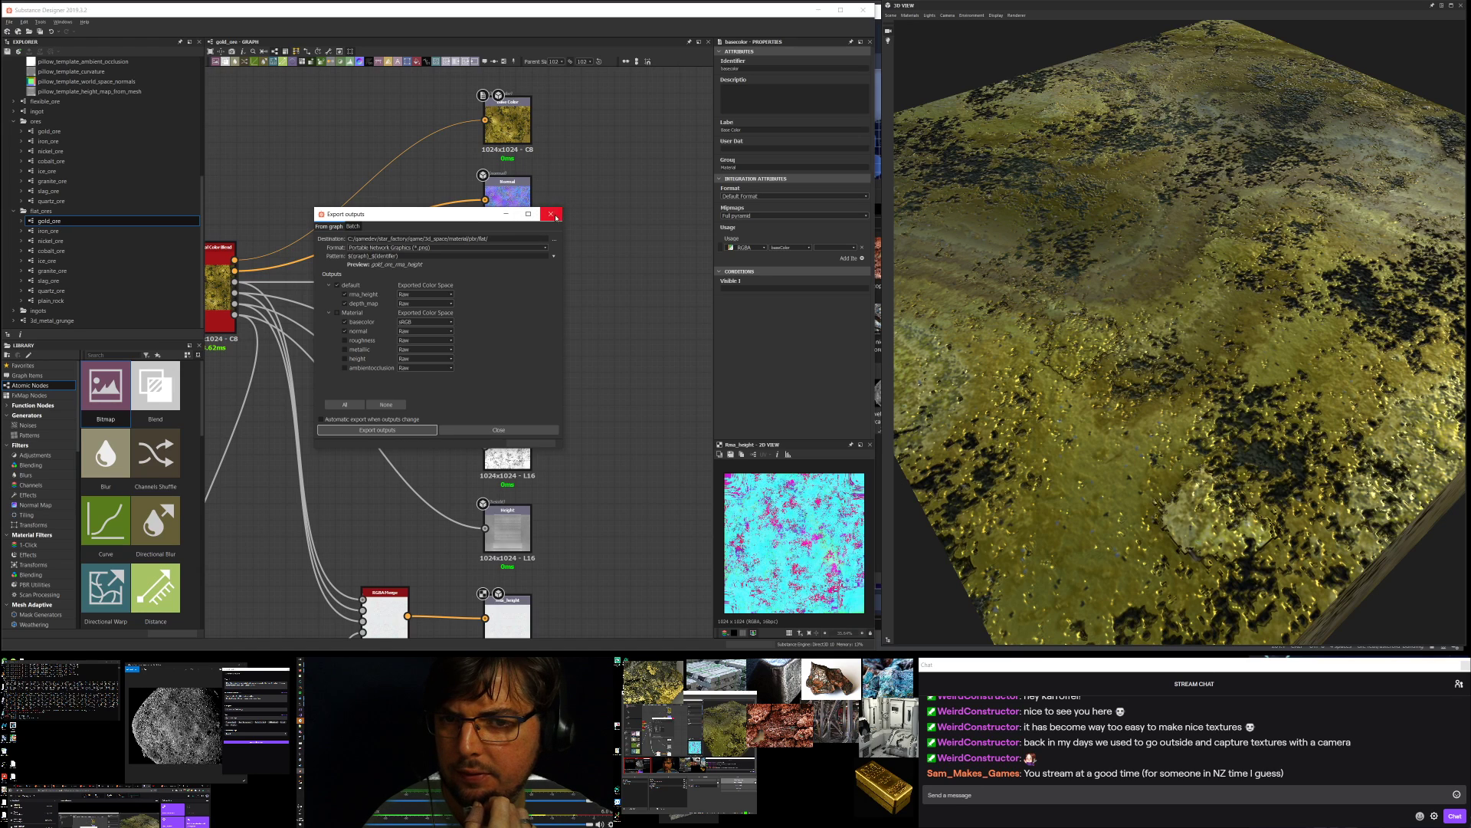
- Open the bitmap export for flat_ores' iron_ore and trim the materials folder from the destination path
left_click(57, 231)
right_click(58, 232)
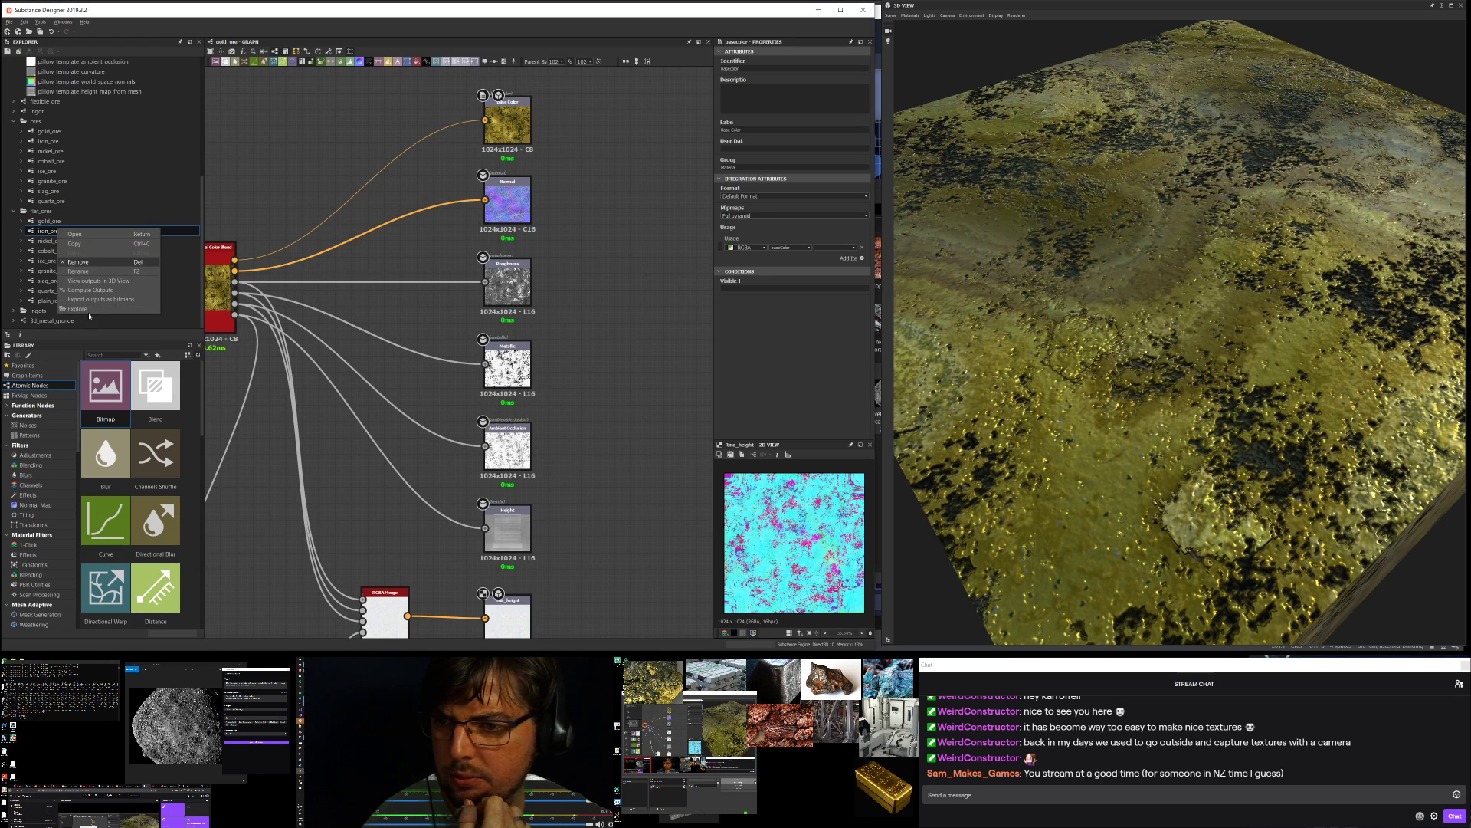
left_click(100, 299)
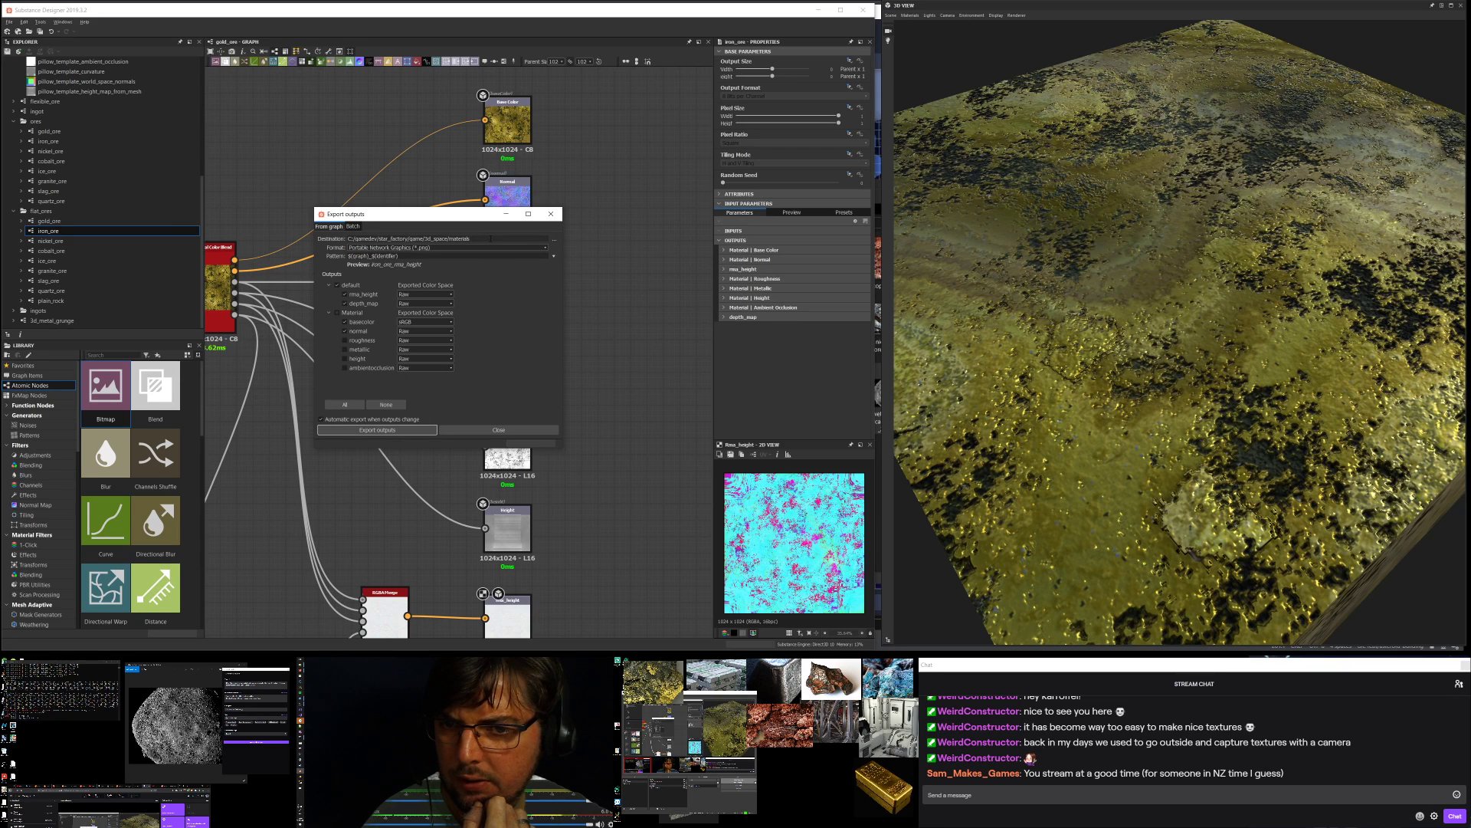
left_click_drag(498, 239, 442, 239)
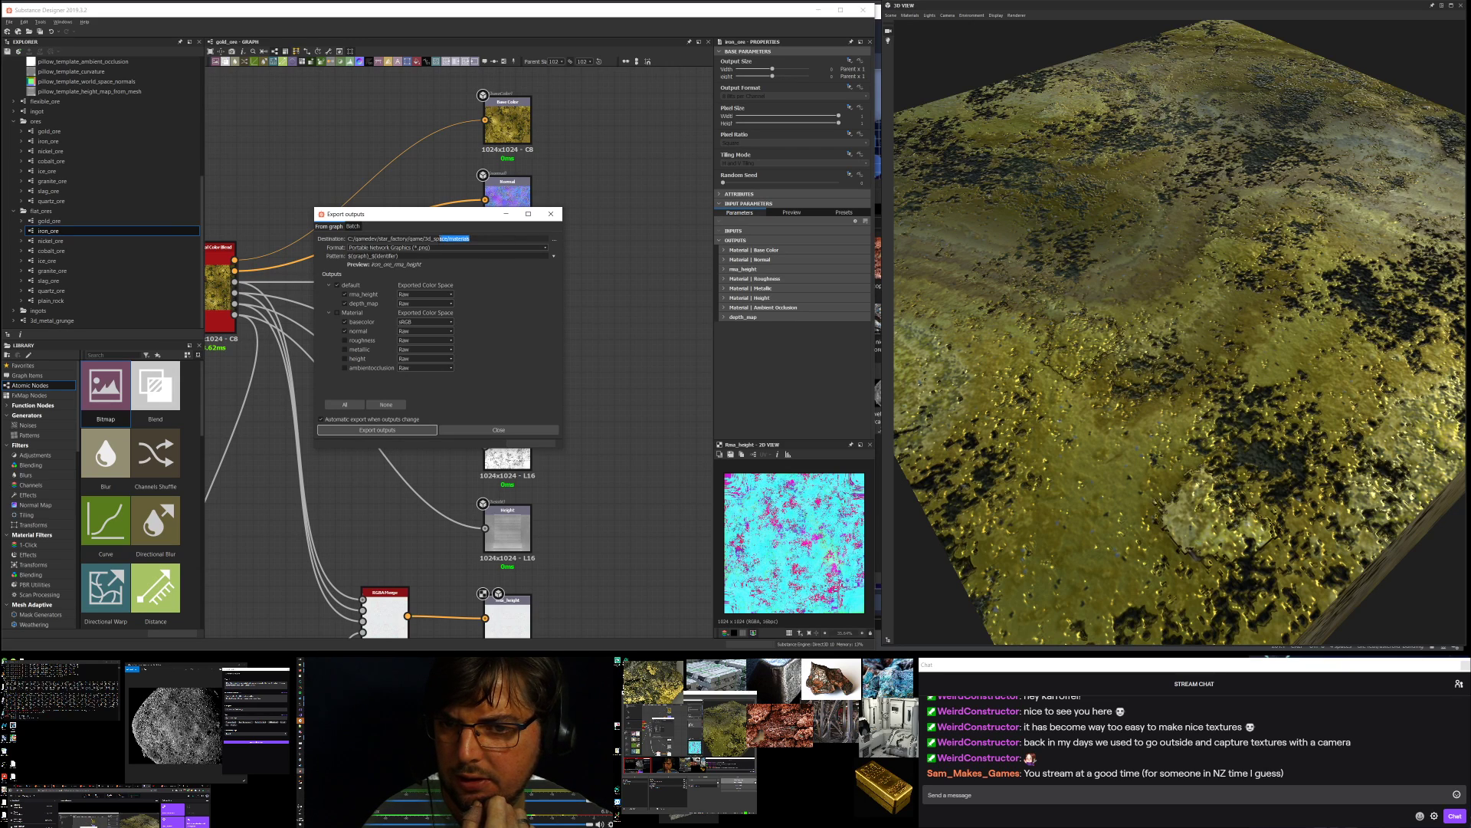
key("BackSpace")
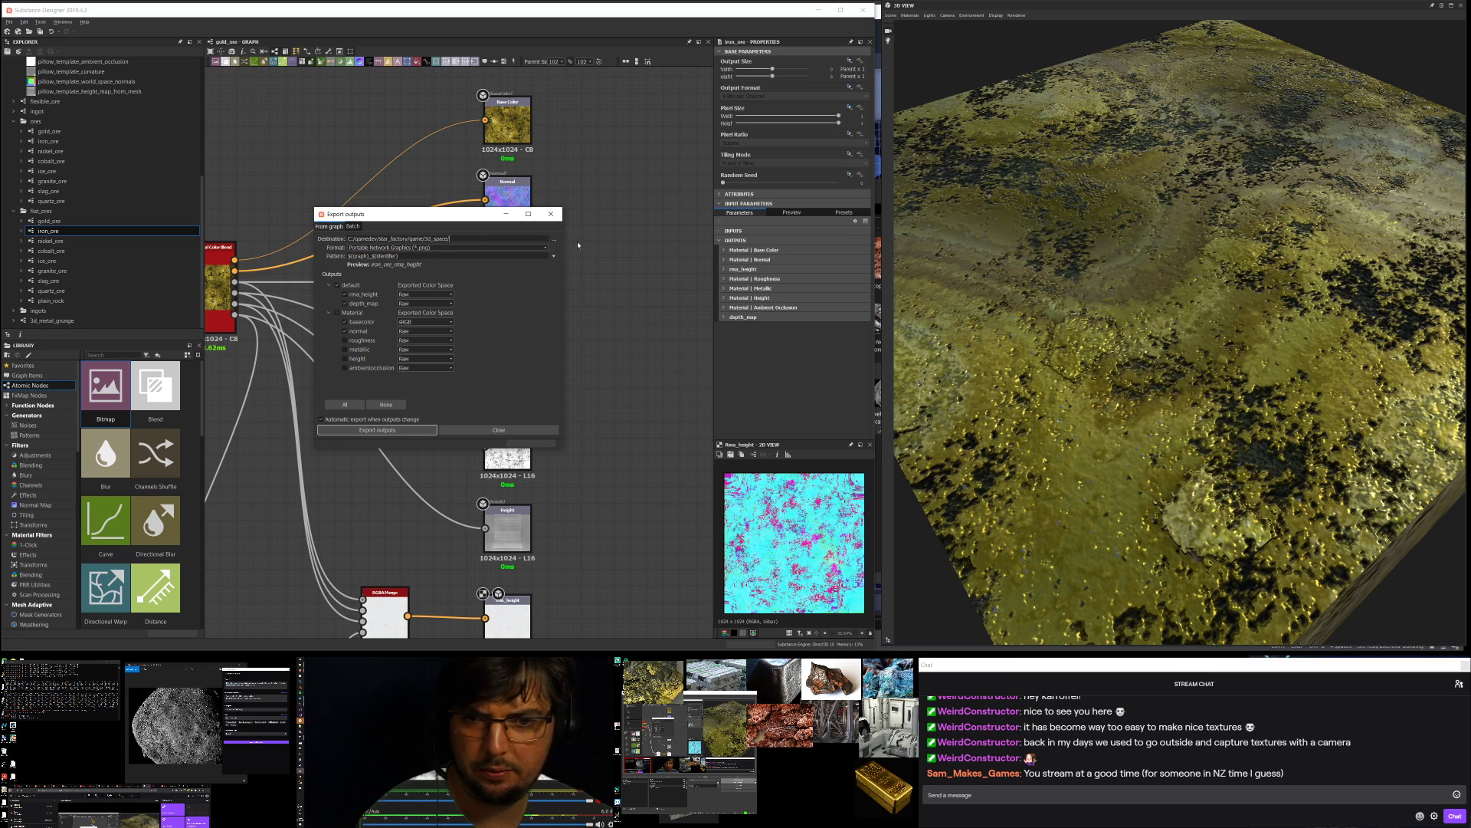
- Choose 3d_space/material/pbr/flat as the destination, export iron_ore's outputs as PNG files and close the export dialog
left_click(556, 240)
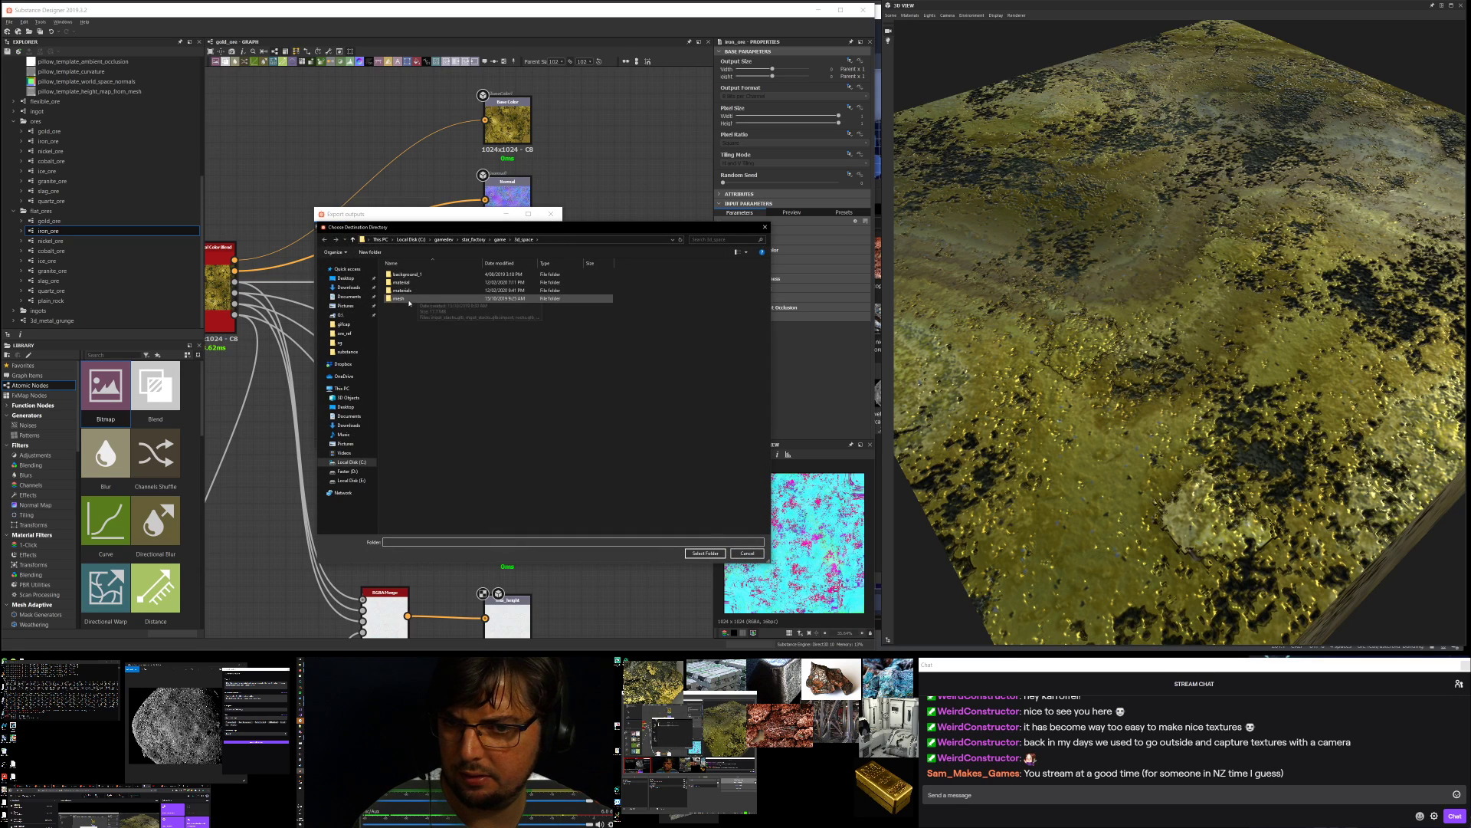
double_click(412, 290)
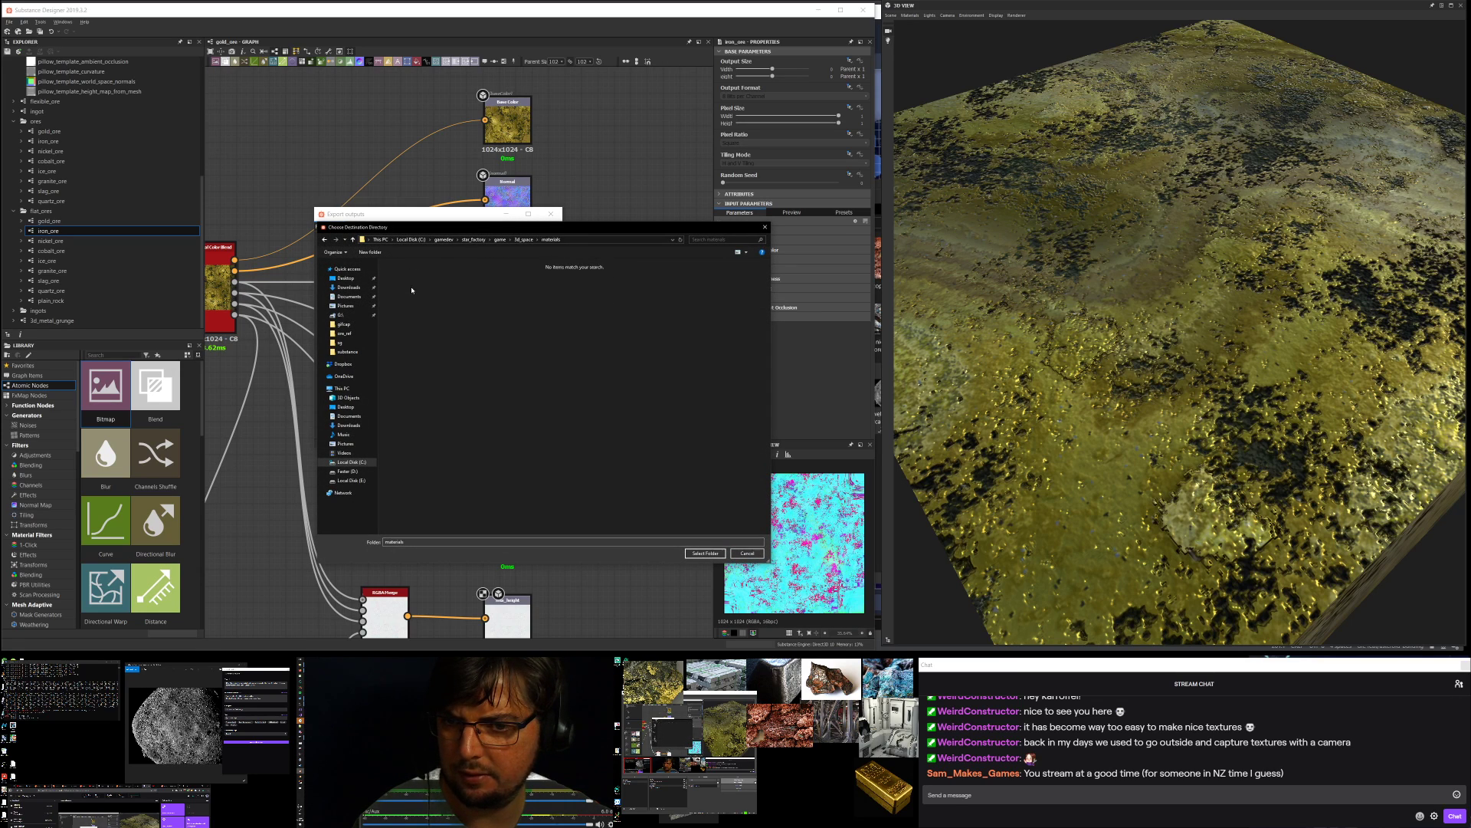
key("alt+Left")
double_click(408, 283)
left_click(413, 292)
double_click(413, 292)
double_click(408, 274)
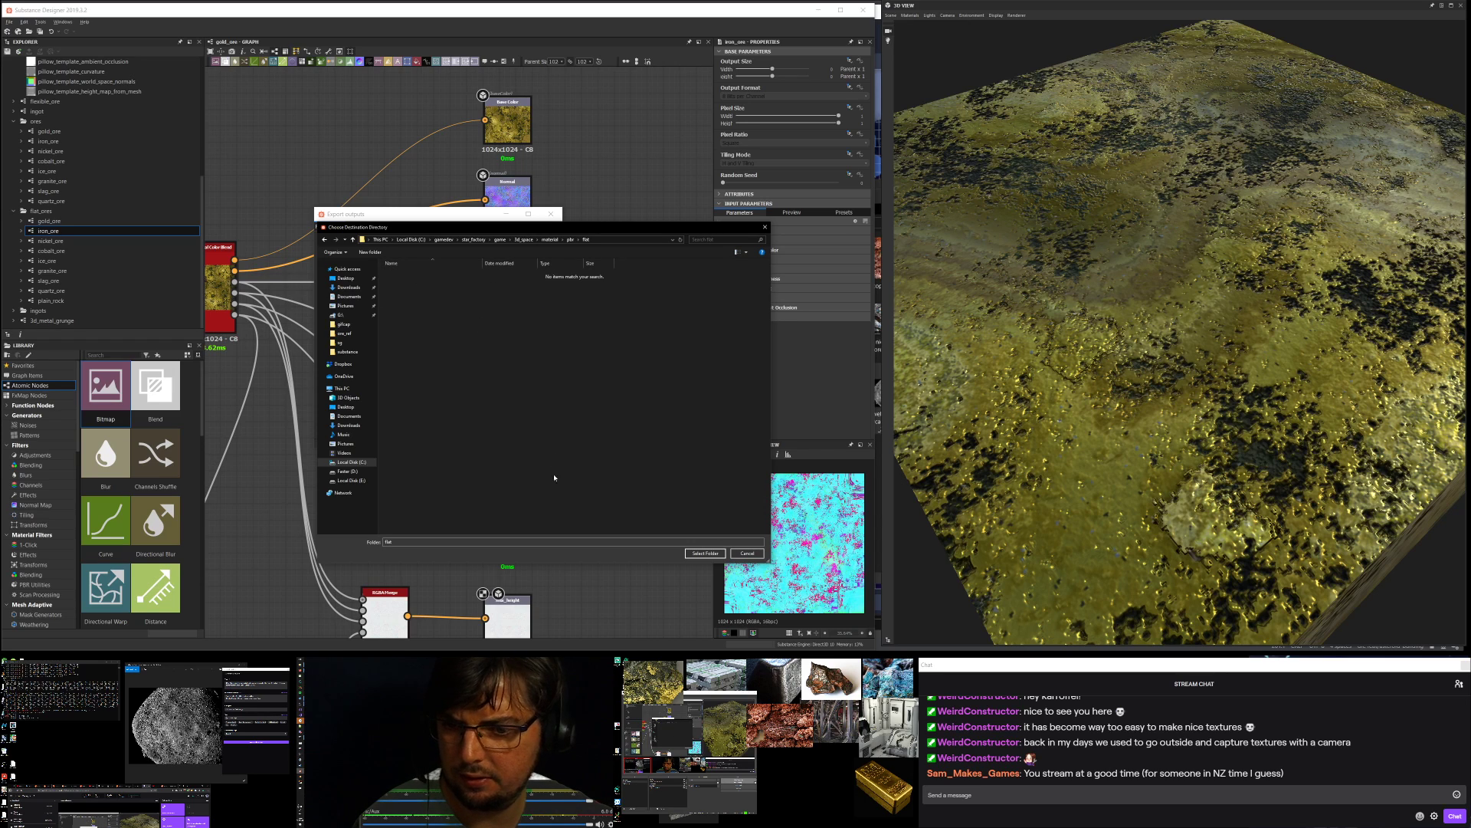
left_click(713, 554)
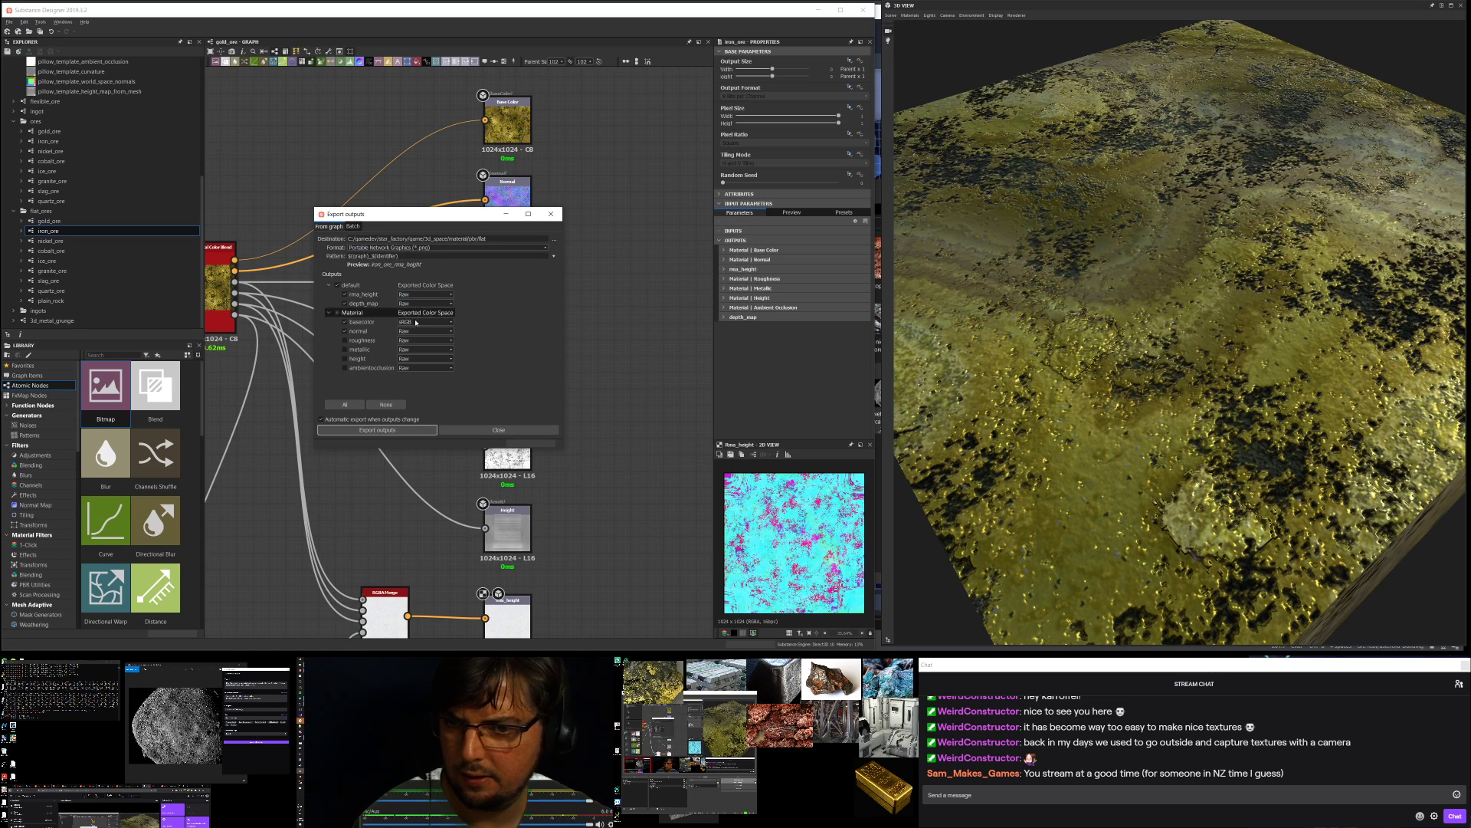
left_click(377, 430)
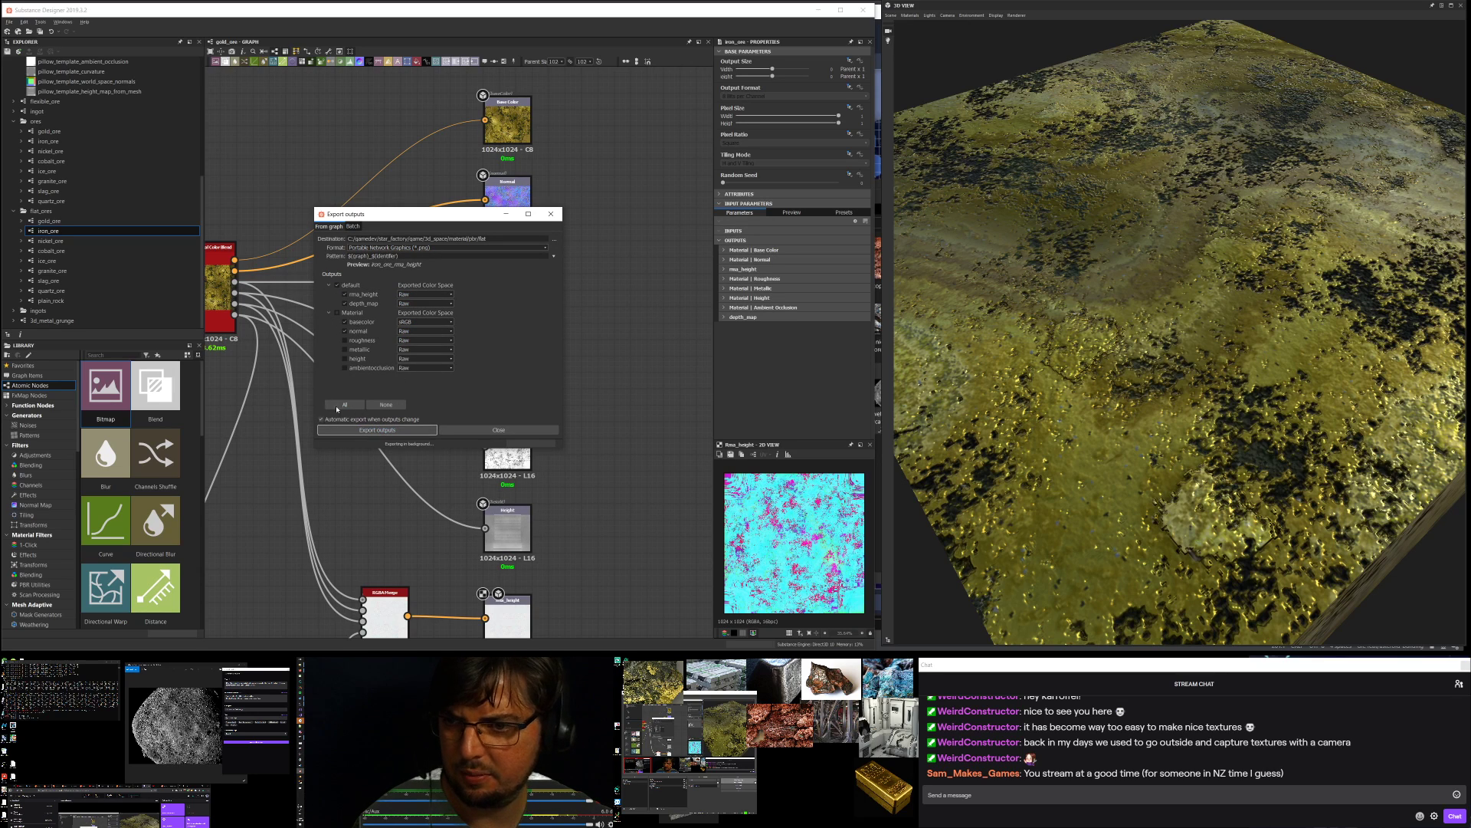
left_click(551, 214)
- Export flat_ores' plain_rock outputs as PNG bitmaps to the 3d_space/material/pbr folder
left_click(78, 301)
right_click(78, 302)
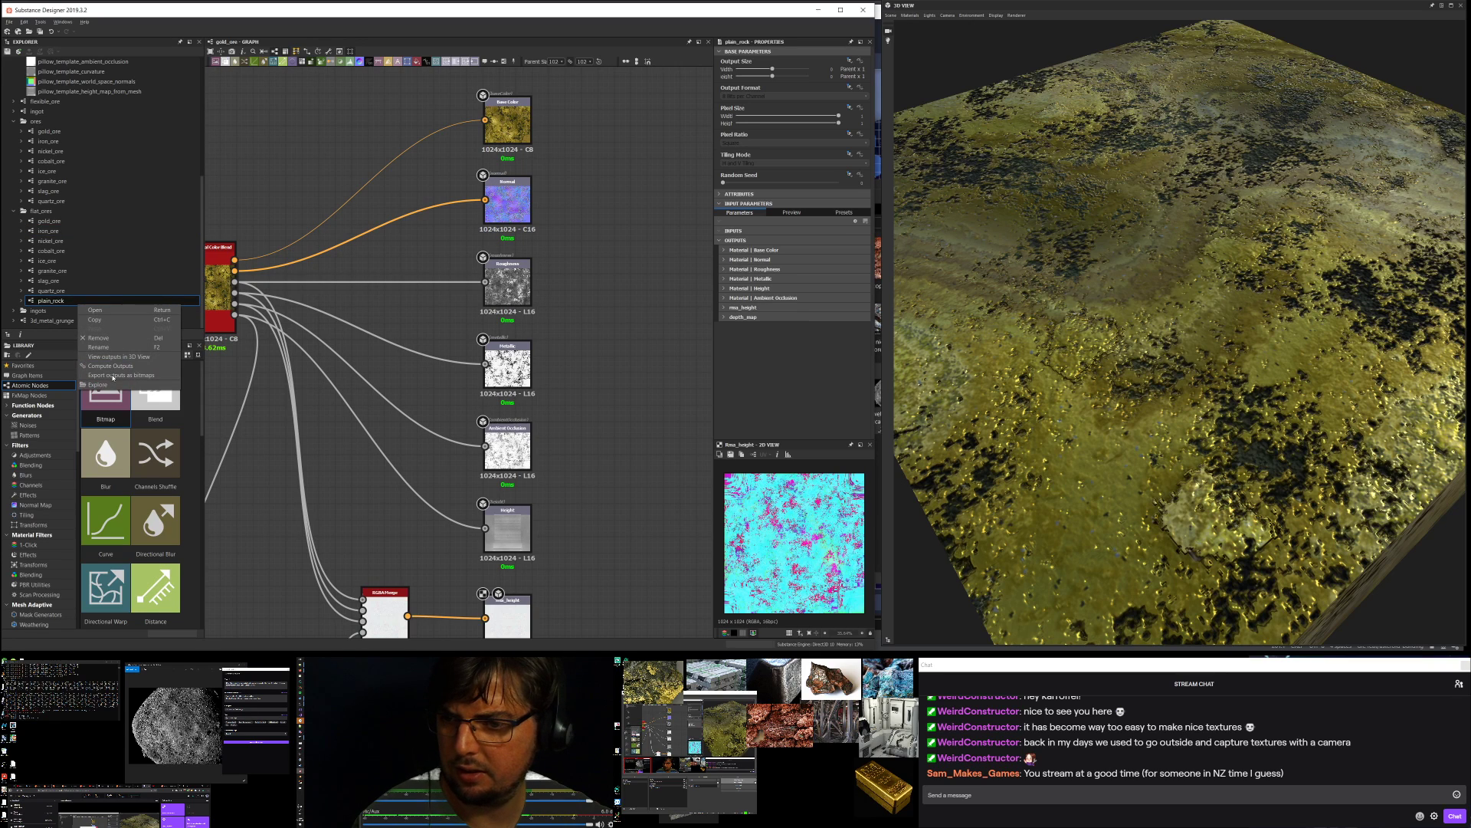
left_click(121, 375)
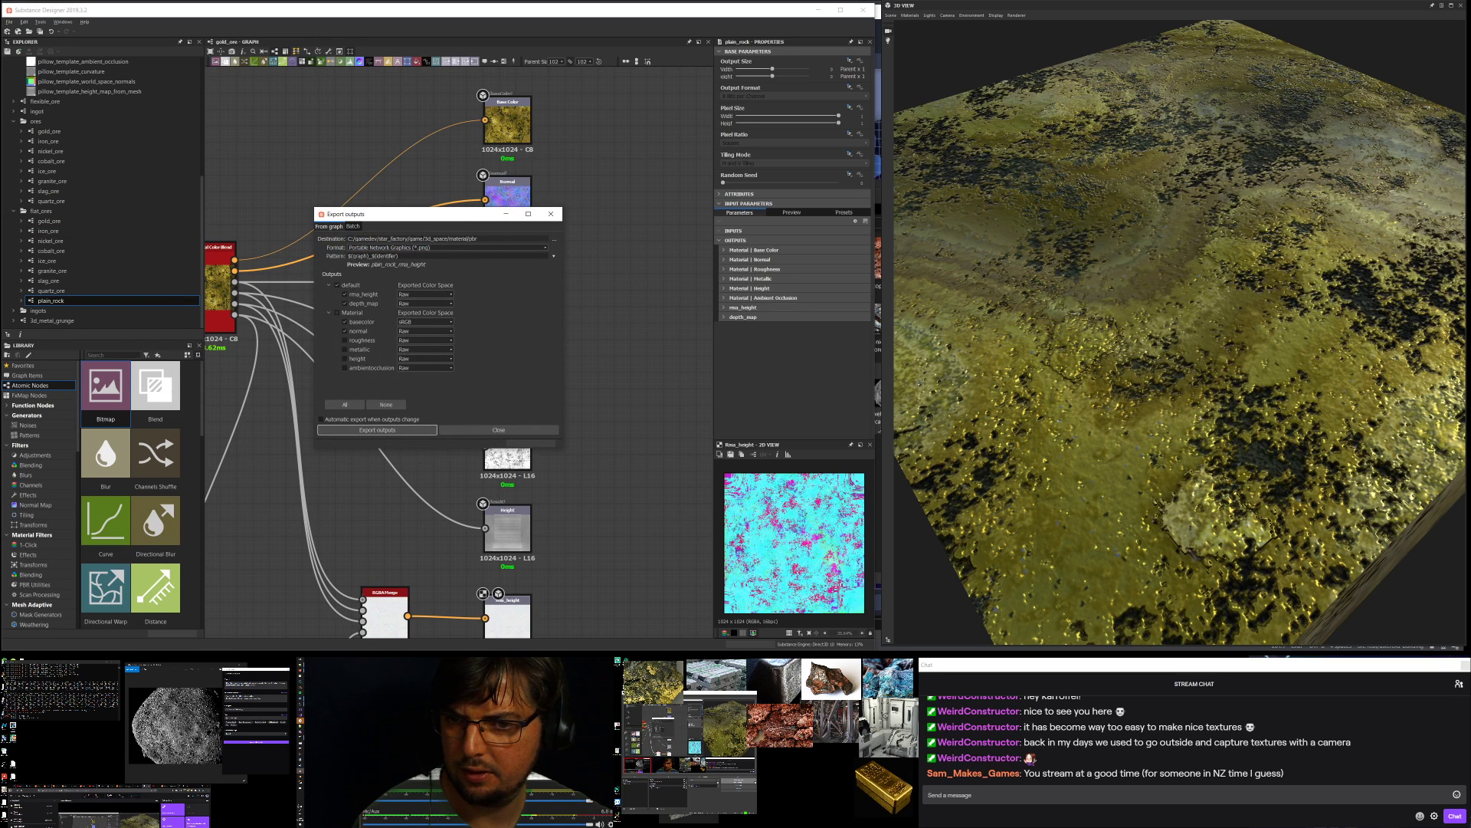
left_click(377, 430)
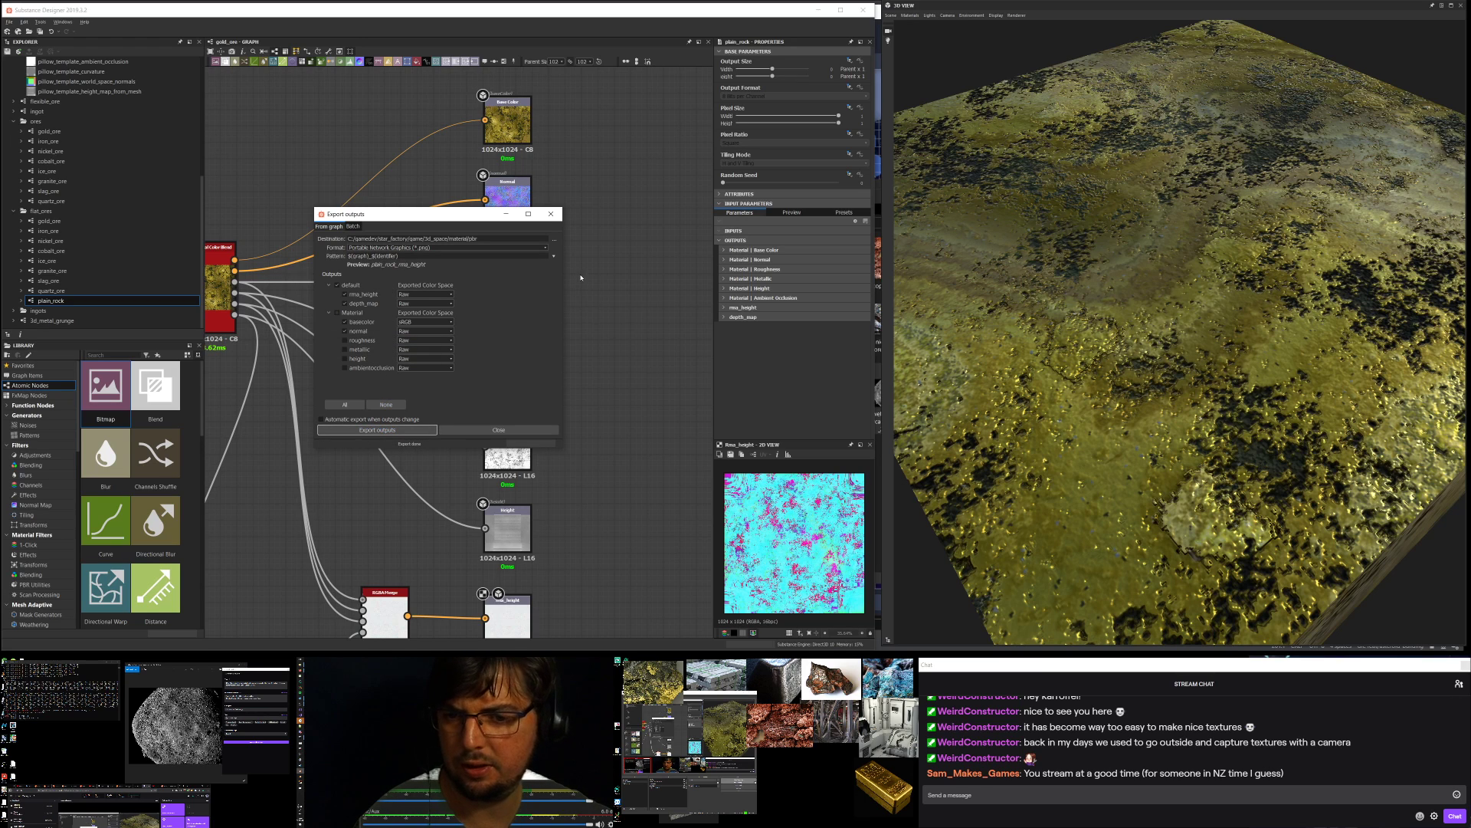
- Close the export dialog and switch to the File Explorer window showing the shape_drafting folder
mouse_move(300, 666)
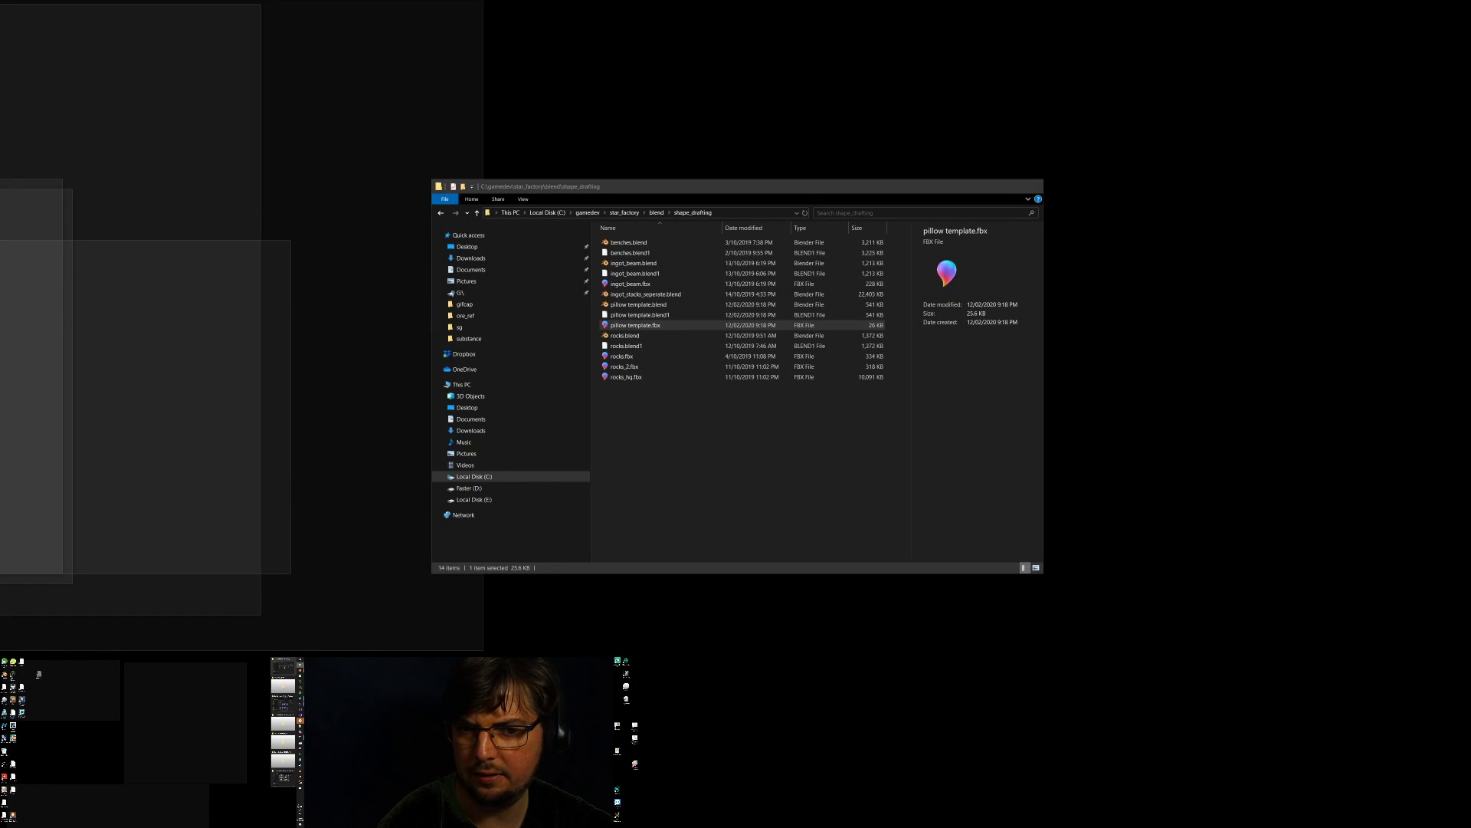
left_click(283, 666)
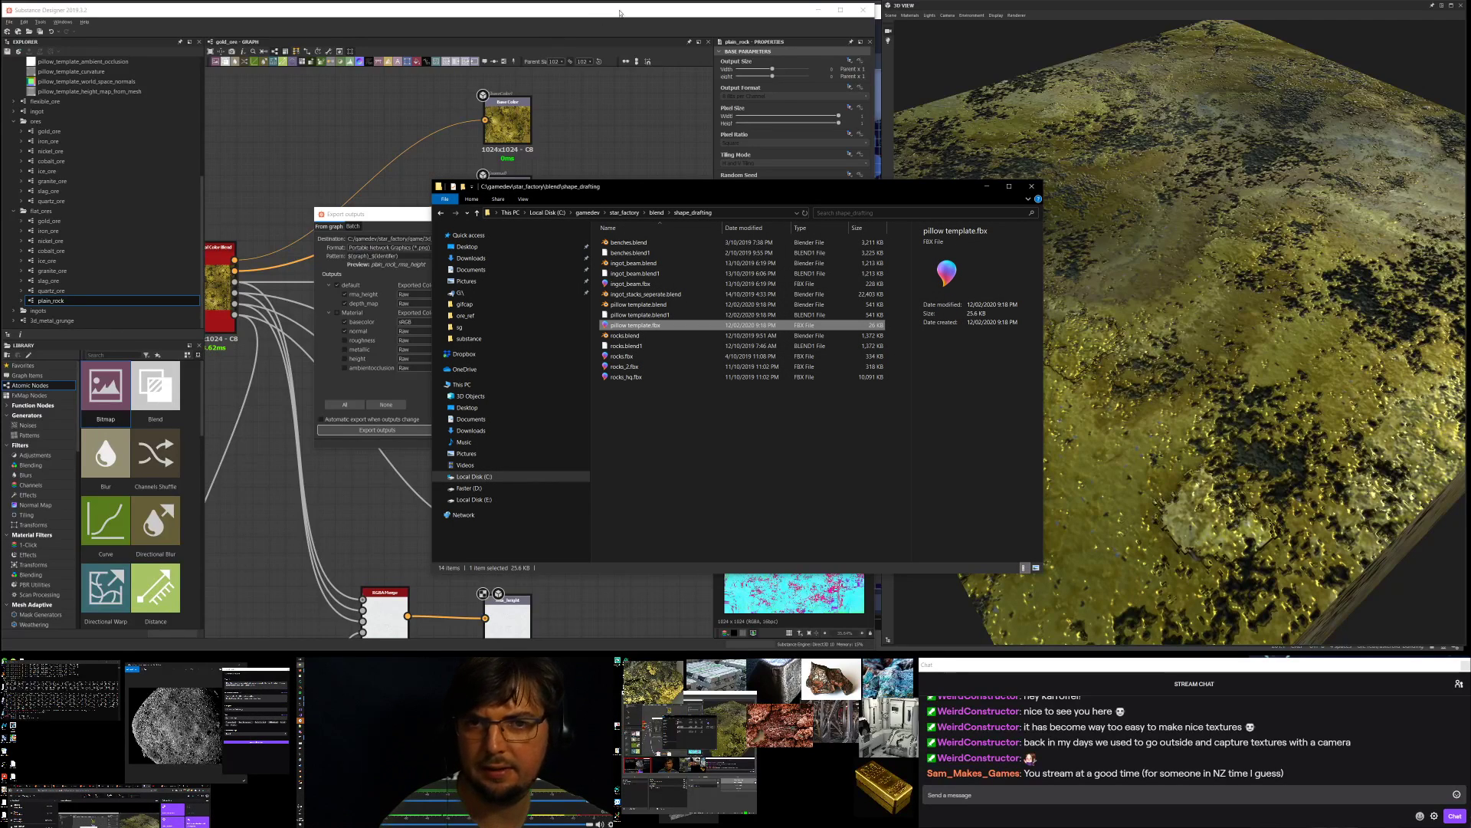
left_click(829, 19)
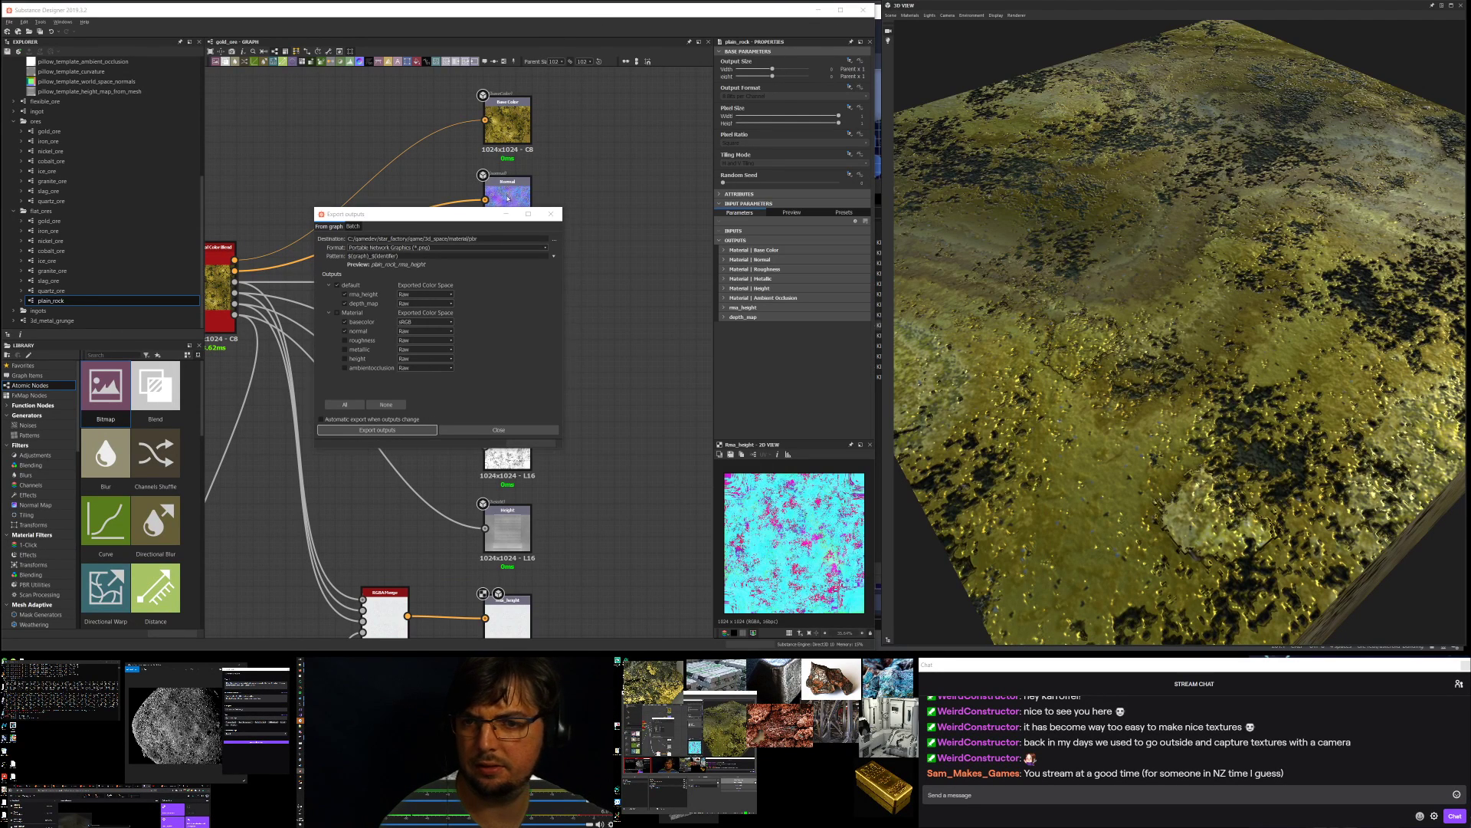
left_click(550, 213)
left_click(817, 11)
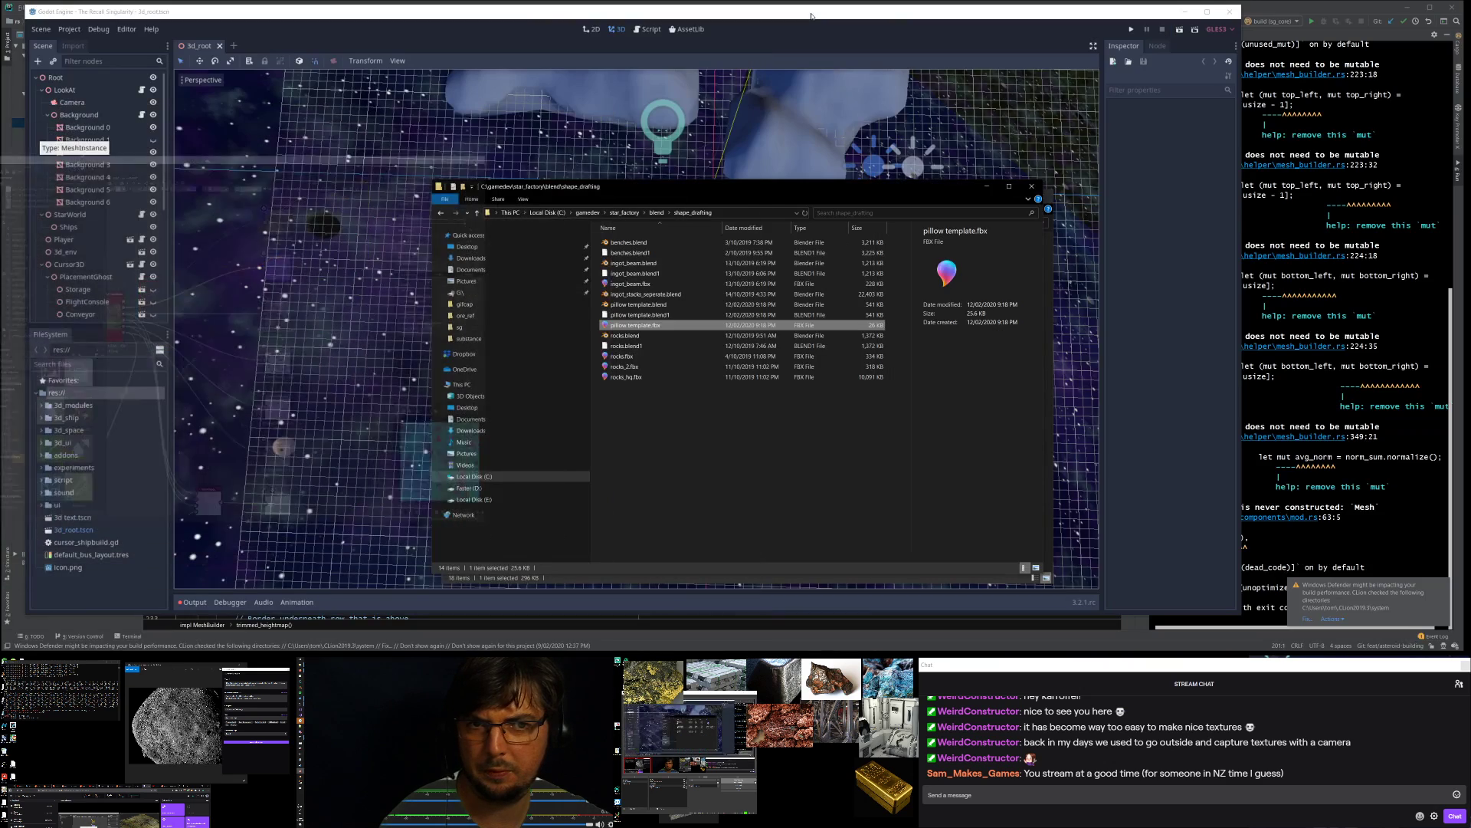
- Browse to star_factory/game/3d_space/materials and look at the texture files in it
left_click(669, 309)
left_click(648, 213)
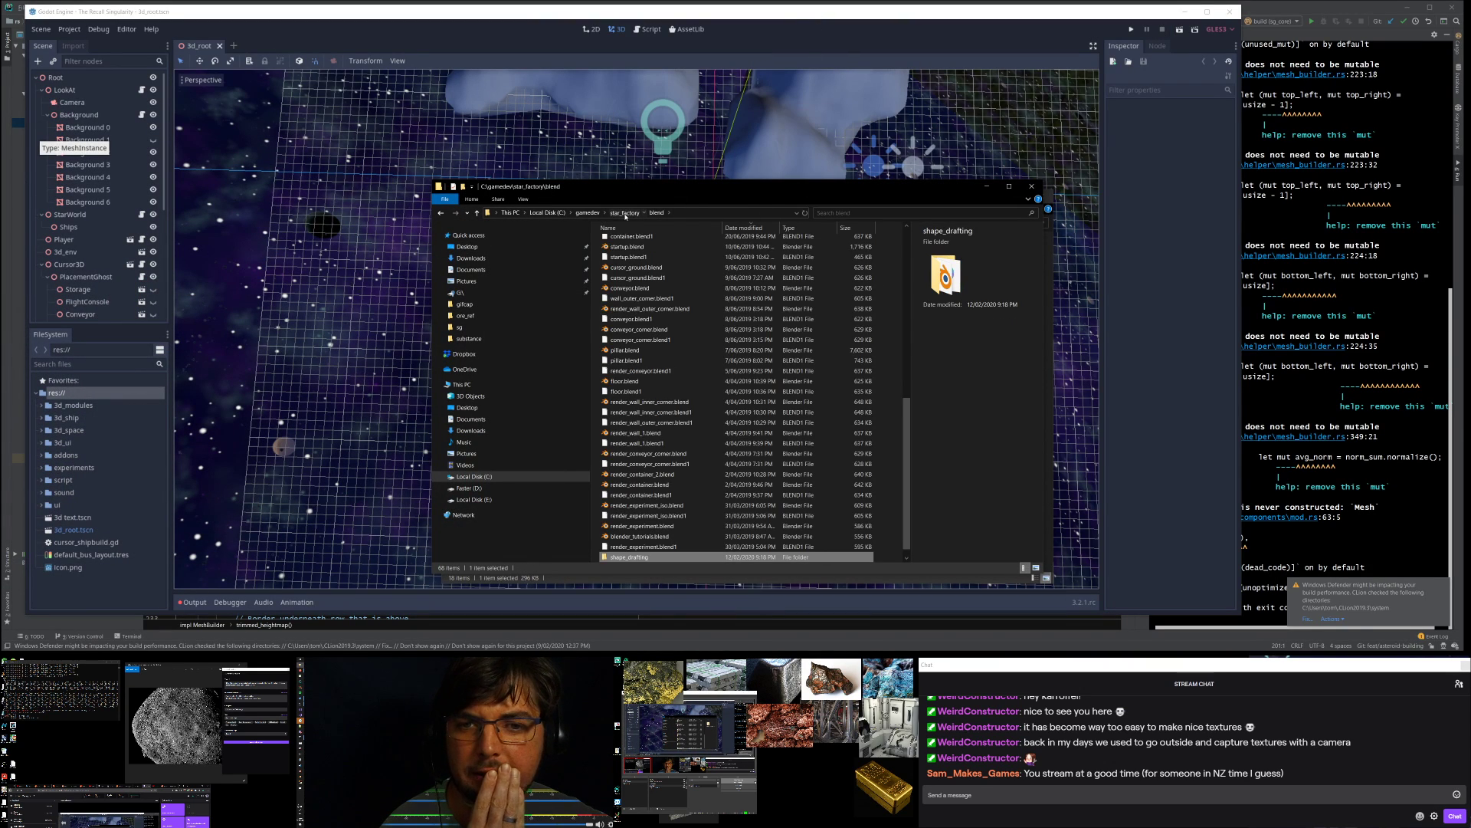
left_click(625, 213)
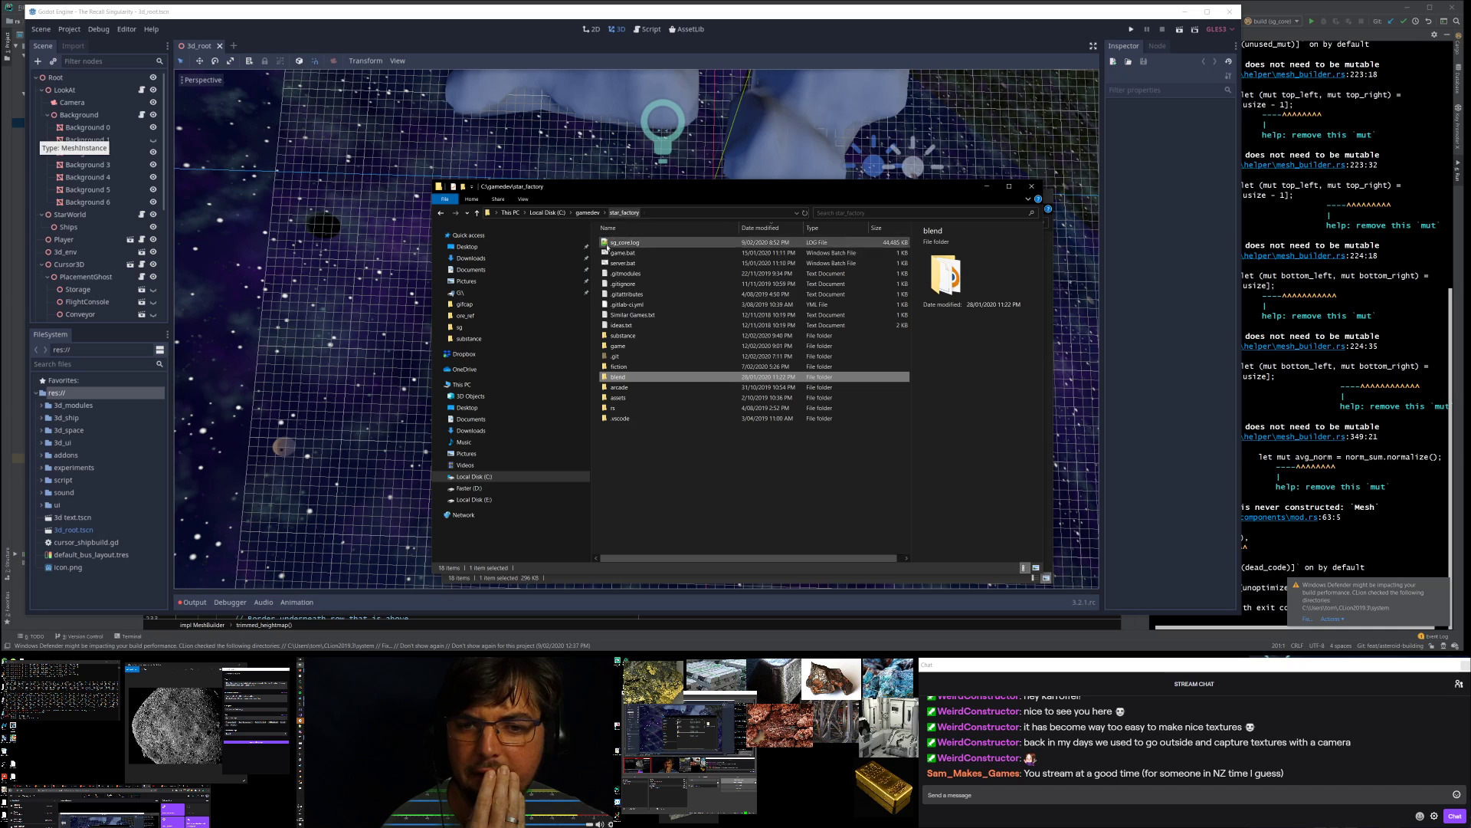
double_click(618, 346)
double_click(627, 274)
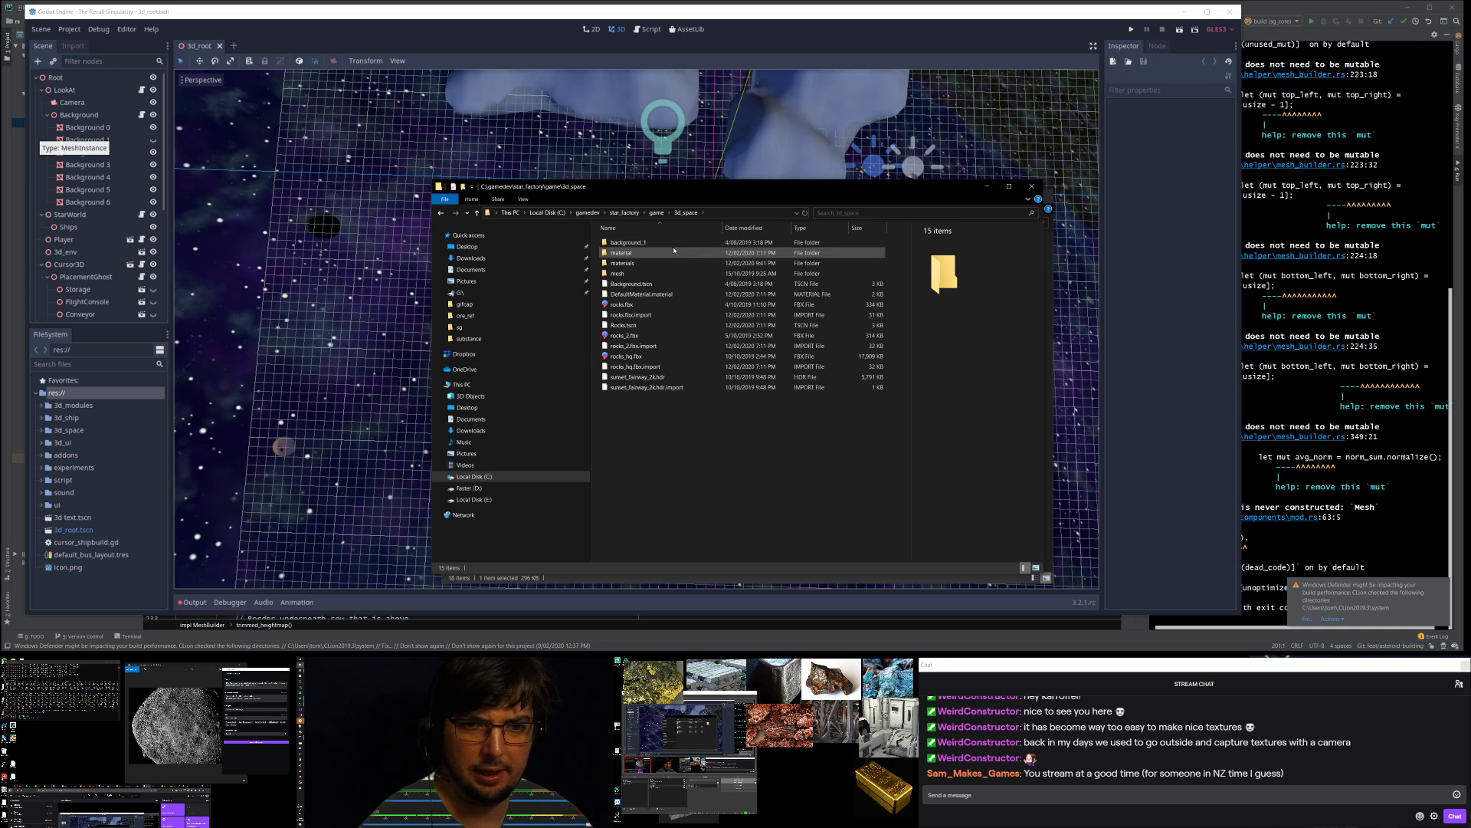
double_click(659, 263)
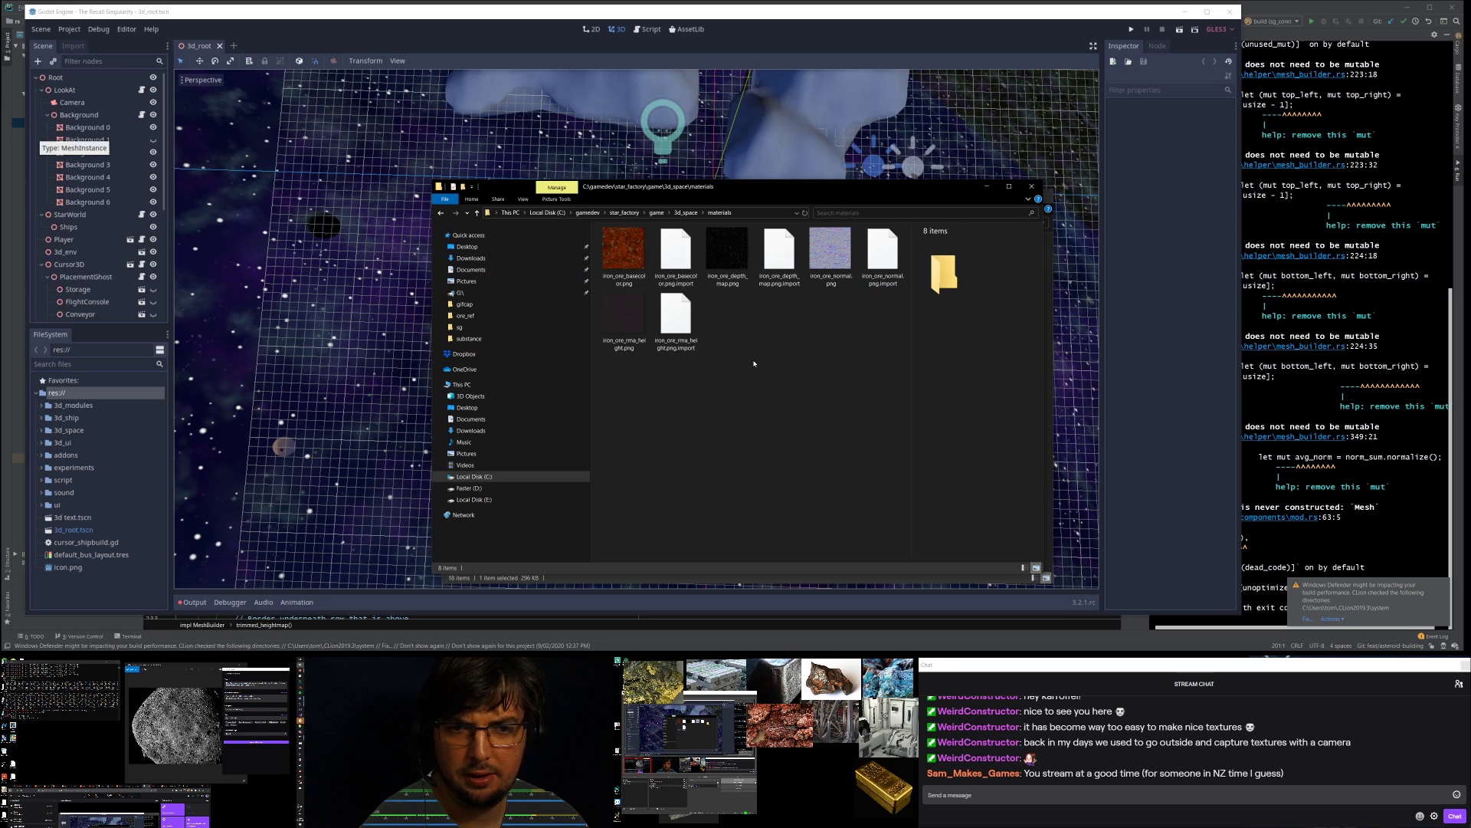
- Look through the files in 3d_space/material/pbr and open its flat subfolder
left_click(686, 212)
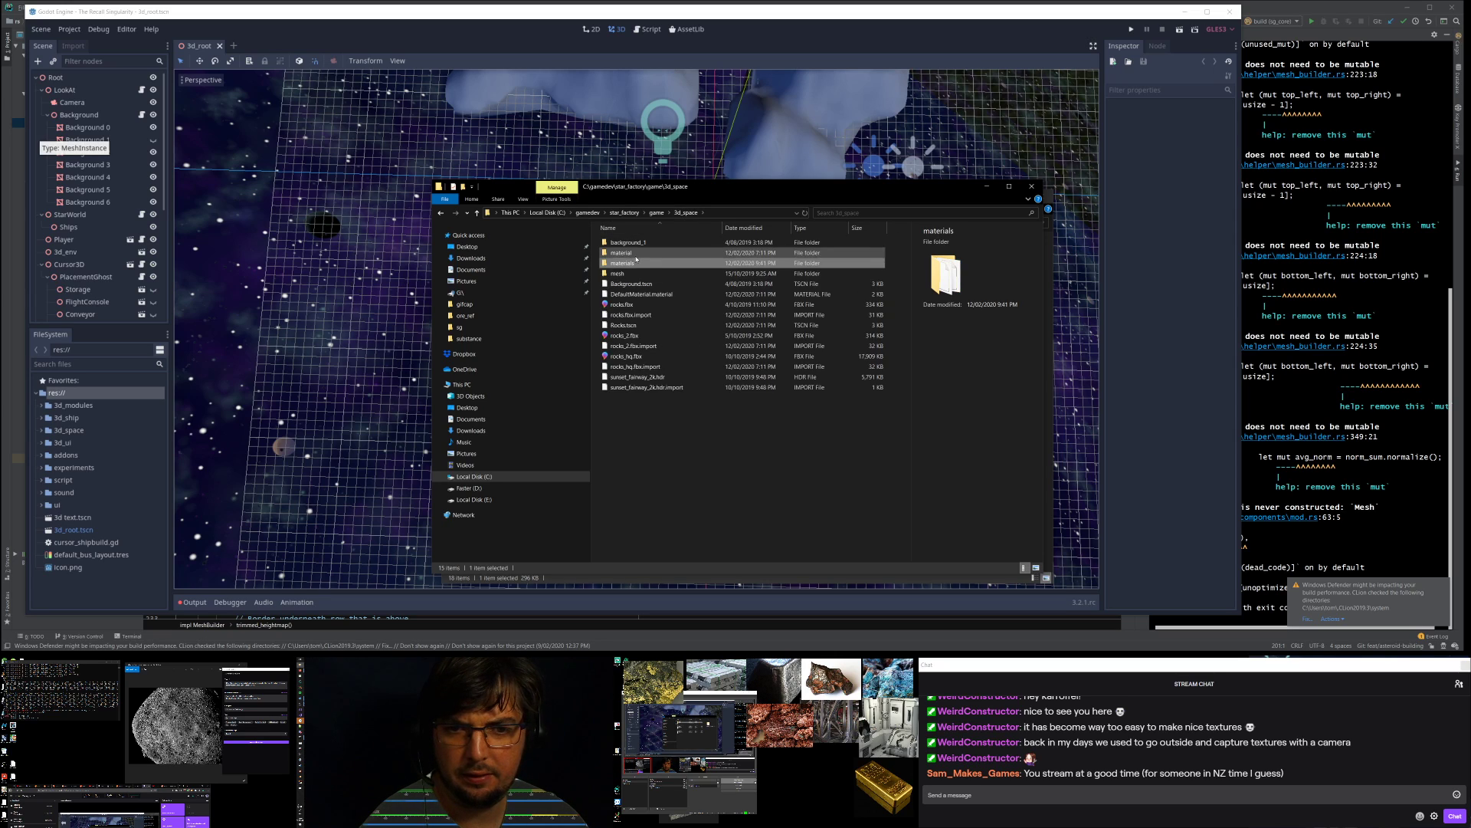
double_click(637, 253)
double_click(624, 246)
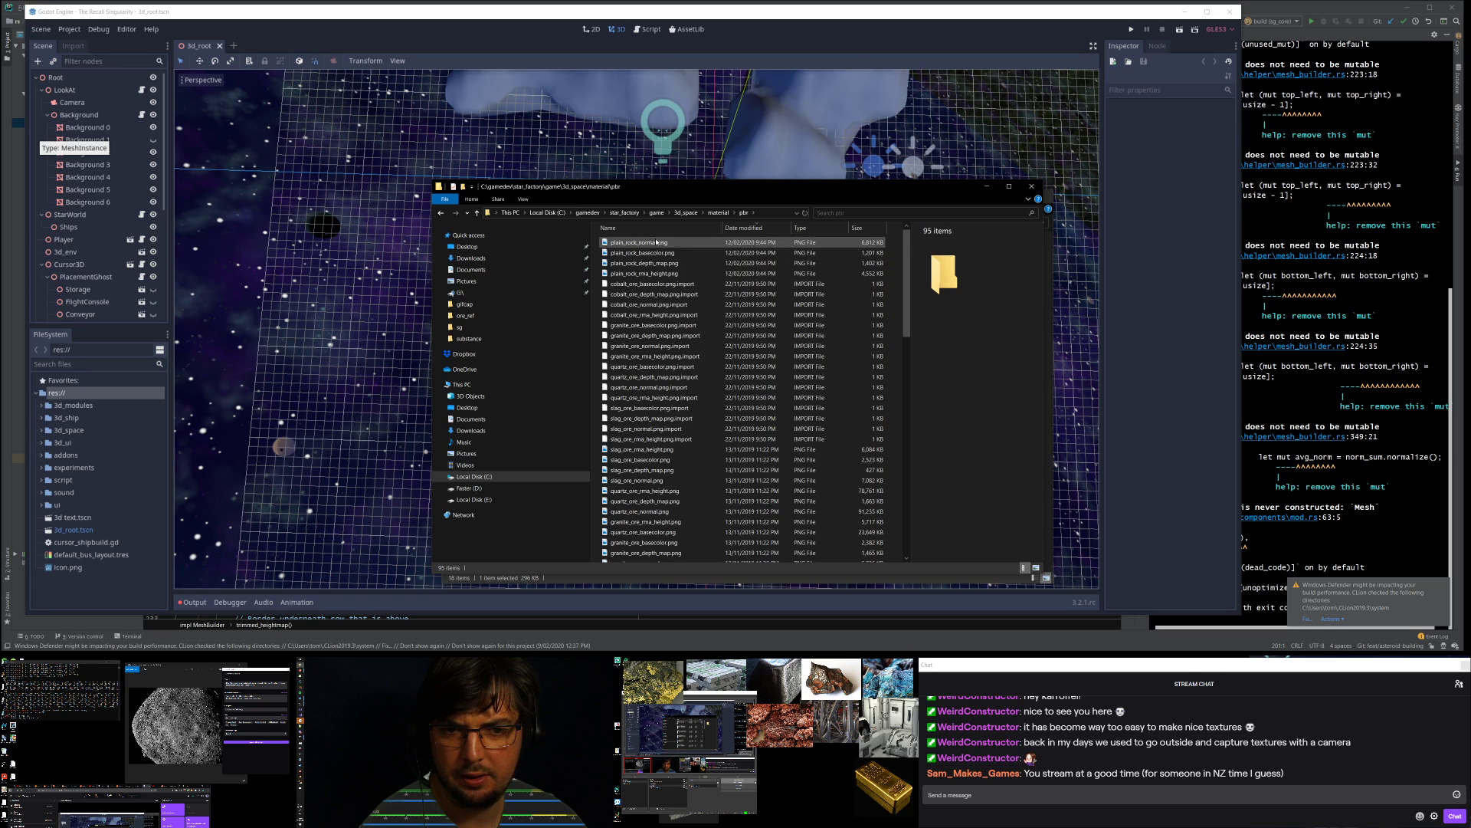
scroll(678, 283, "down", 10)
scroll(697, 302, "down", 5)
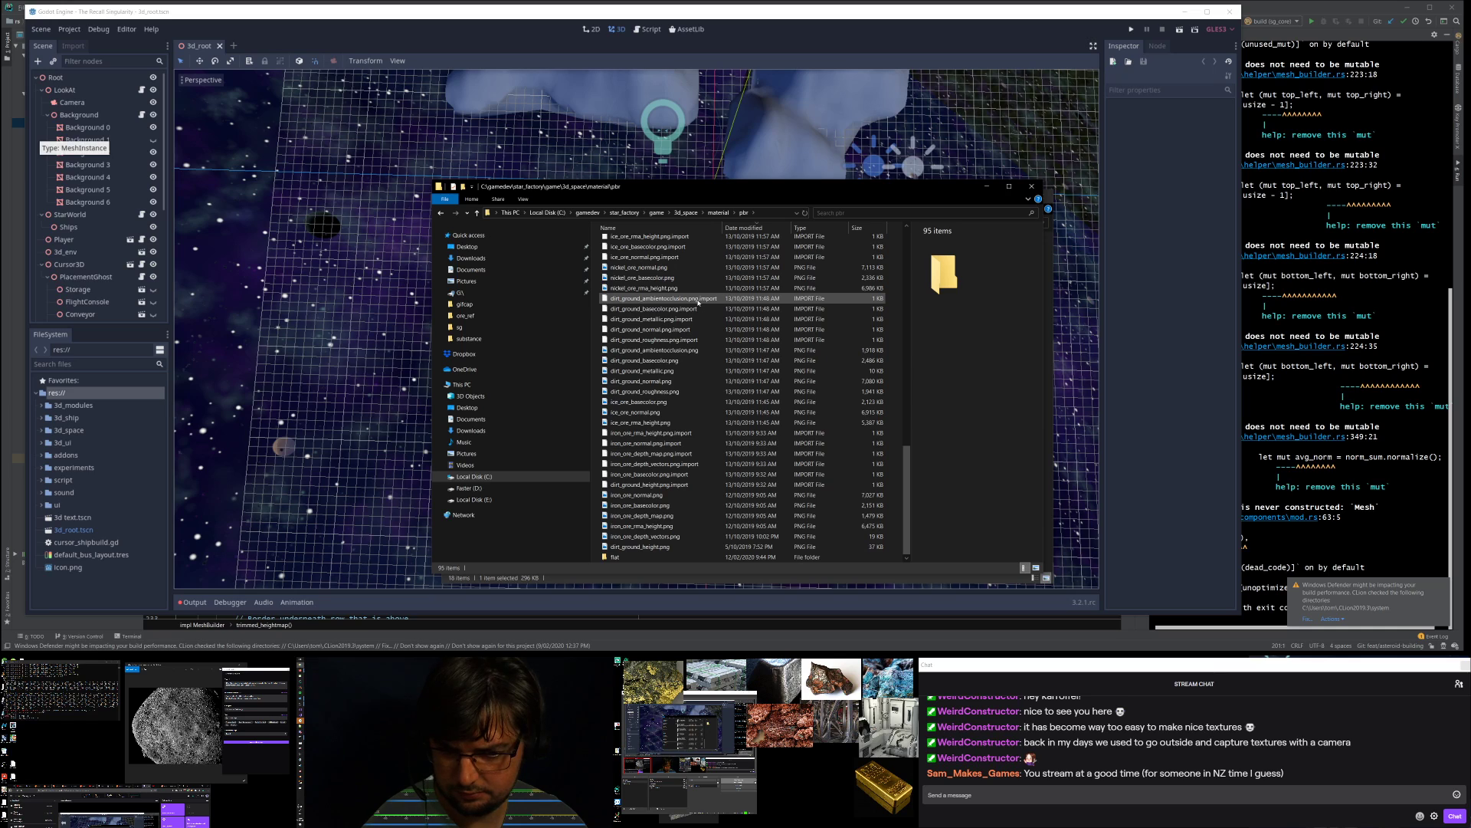
double_click(625, 556)
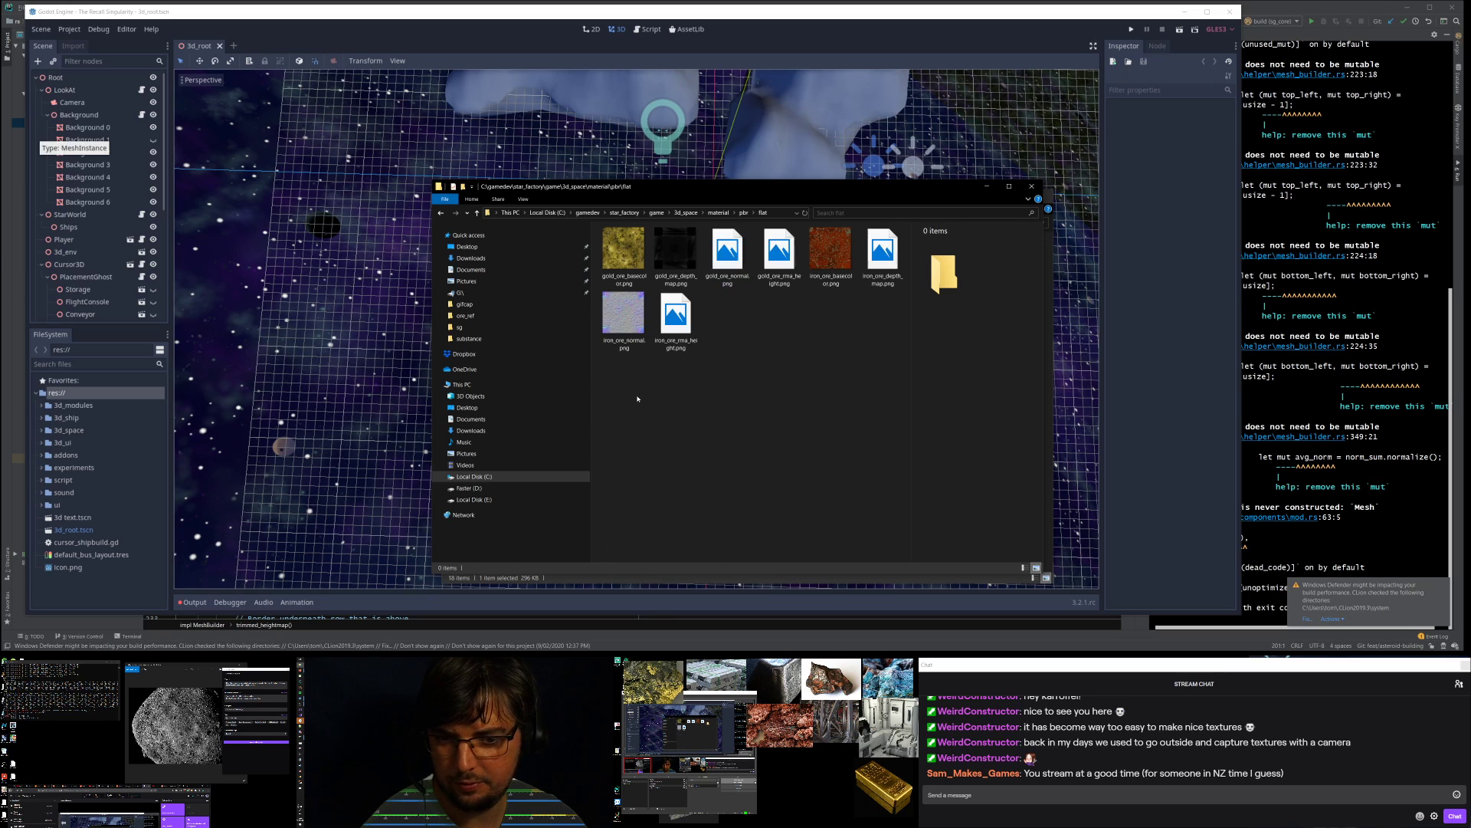
- Preview the exported gold_ore and iron_ore base color, depth, normal and rma_height images one after another in Photos
double_click(634, 241)
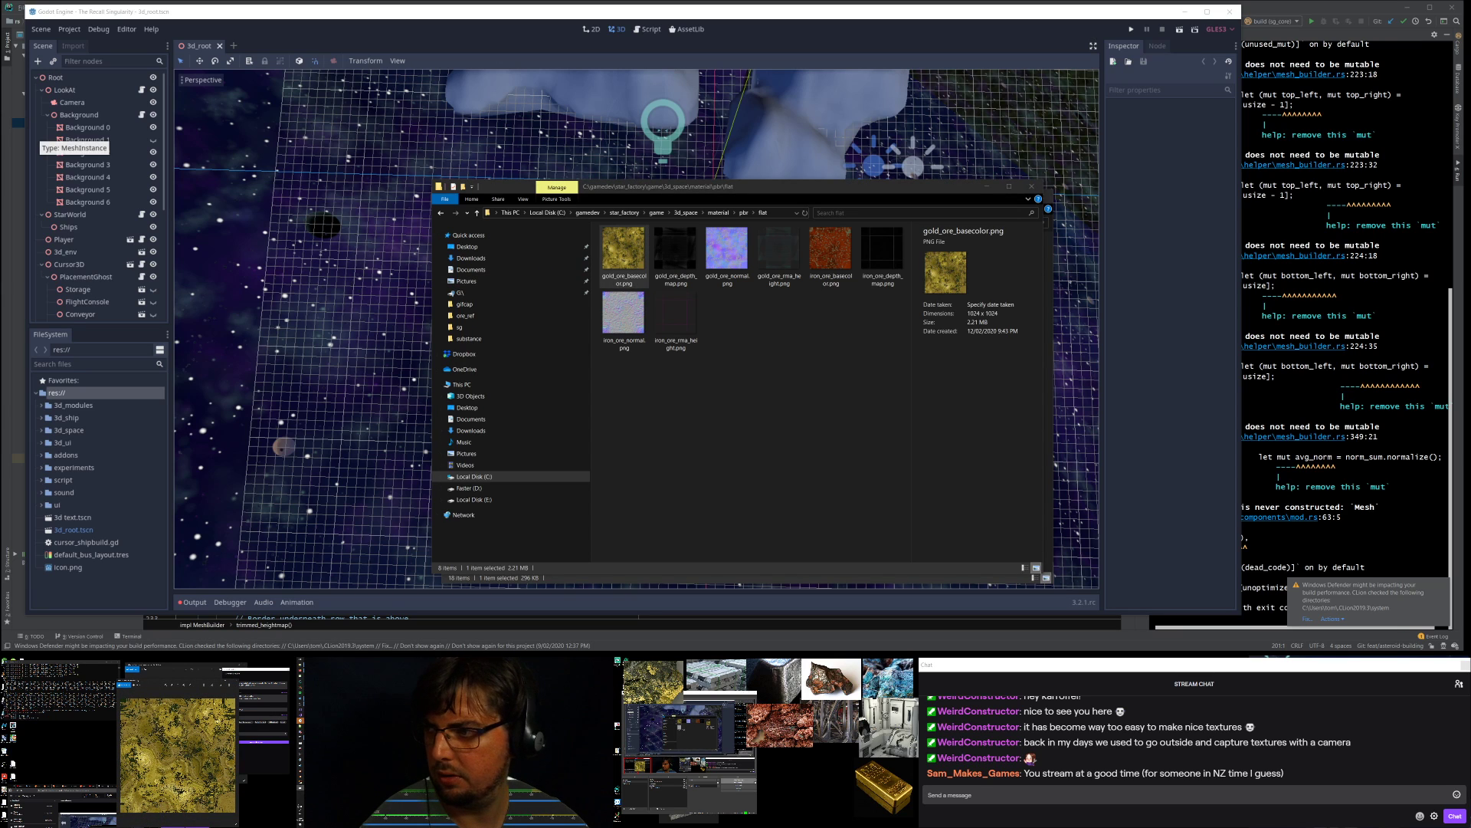
left_click_drag(202, 681, 713, 81)
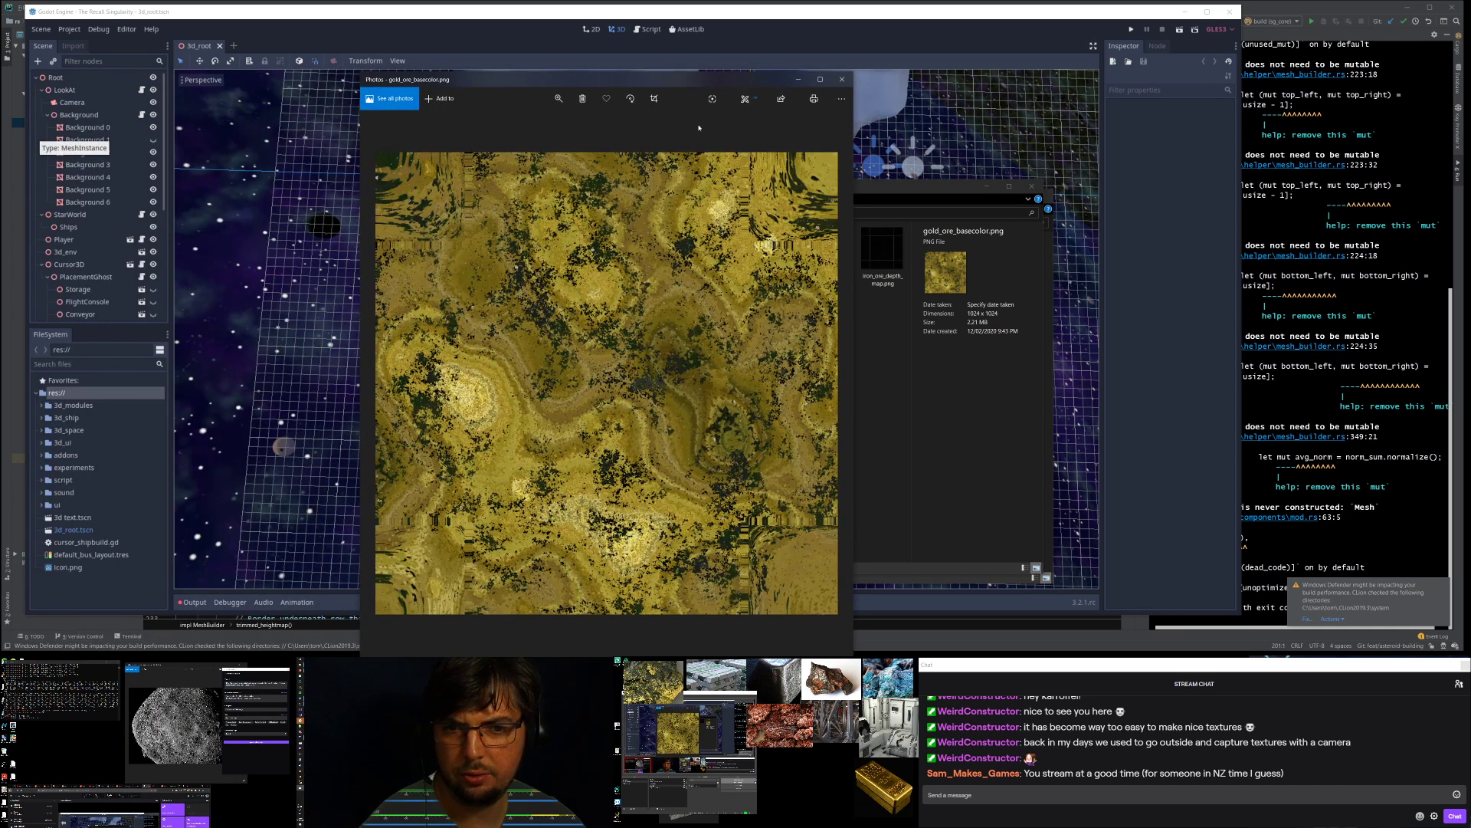
key("Right")
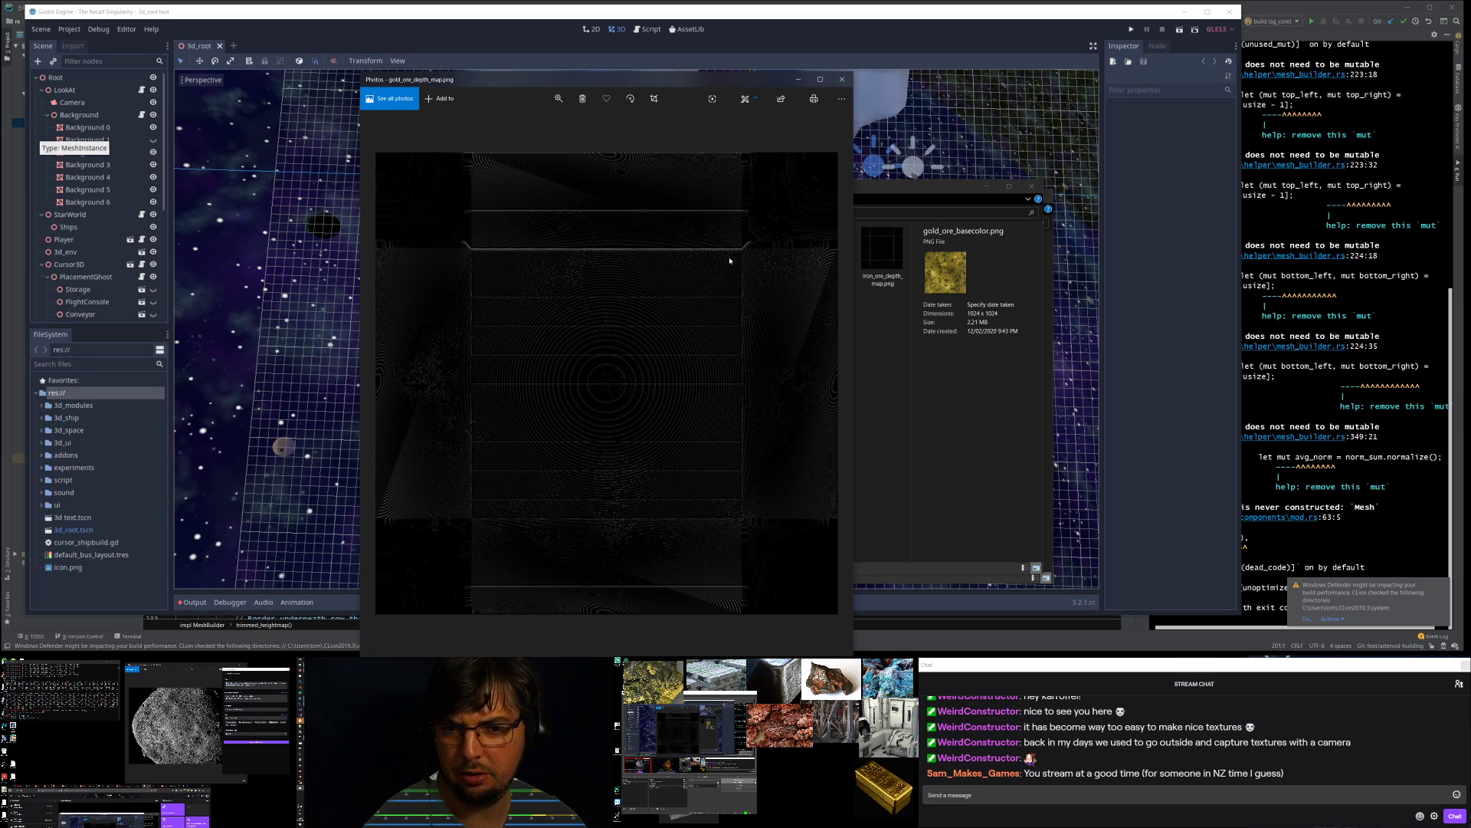
key("Right")
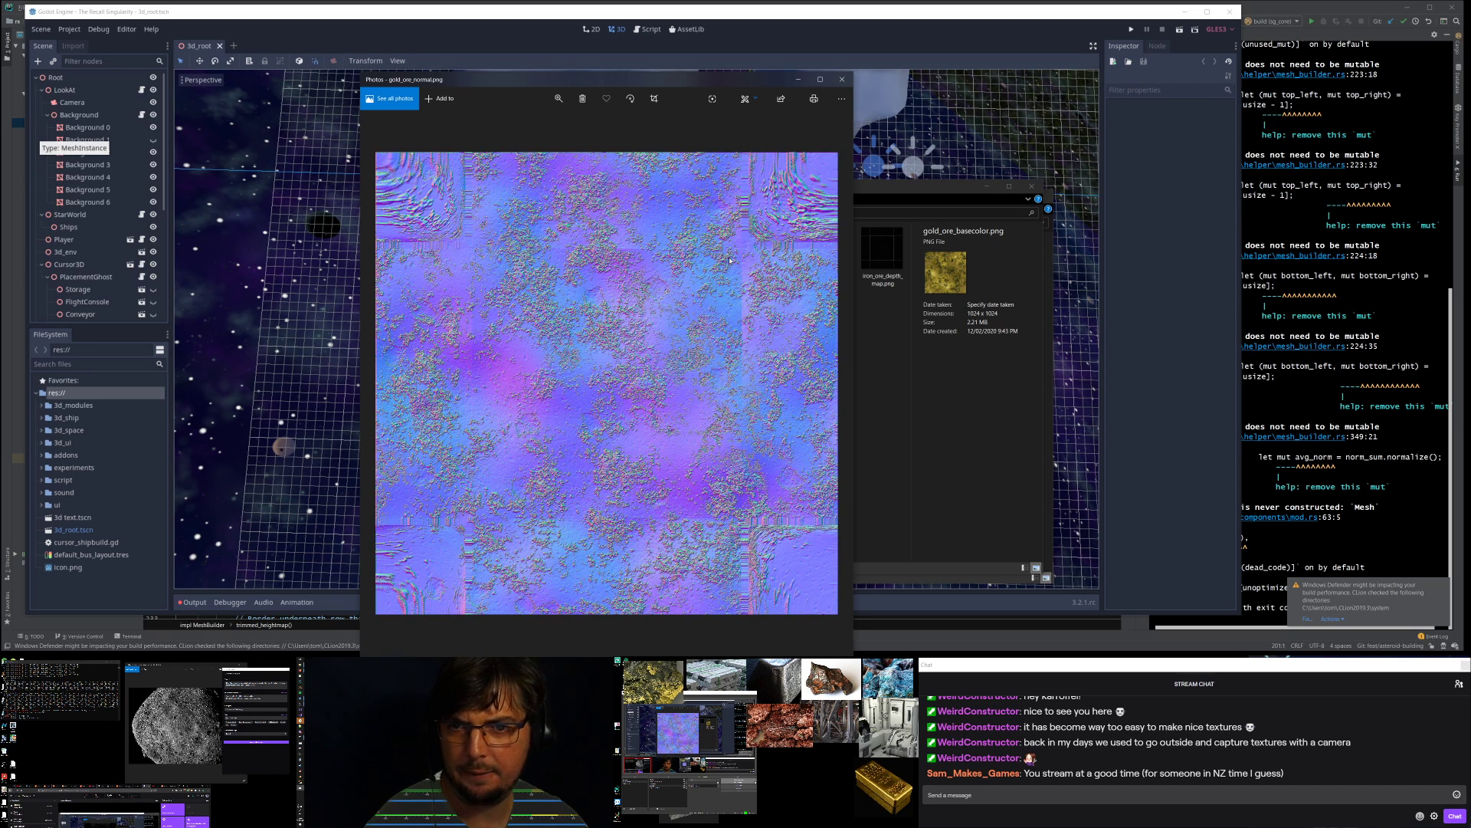
key("Right")
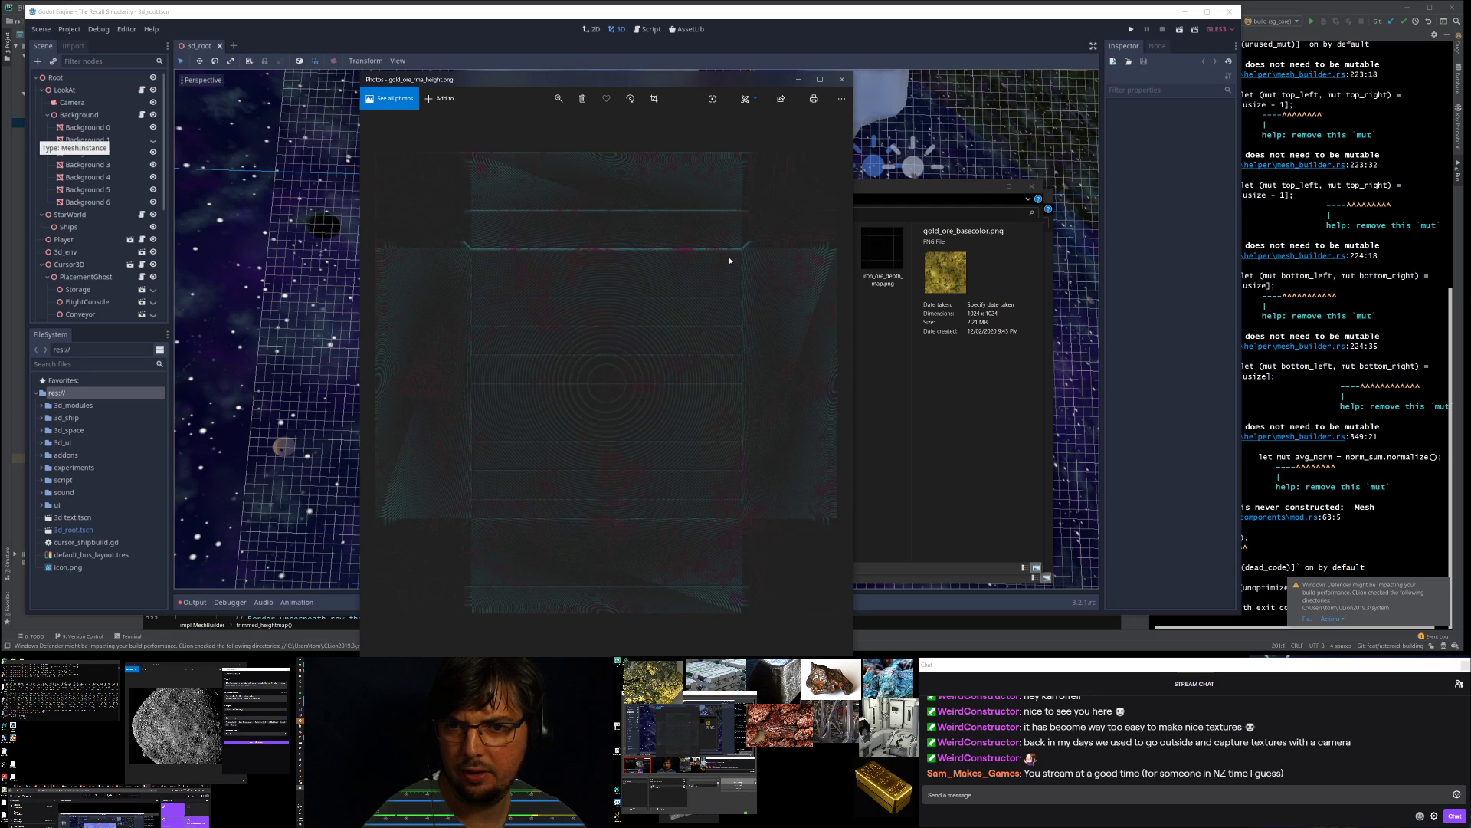
key("Right")
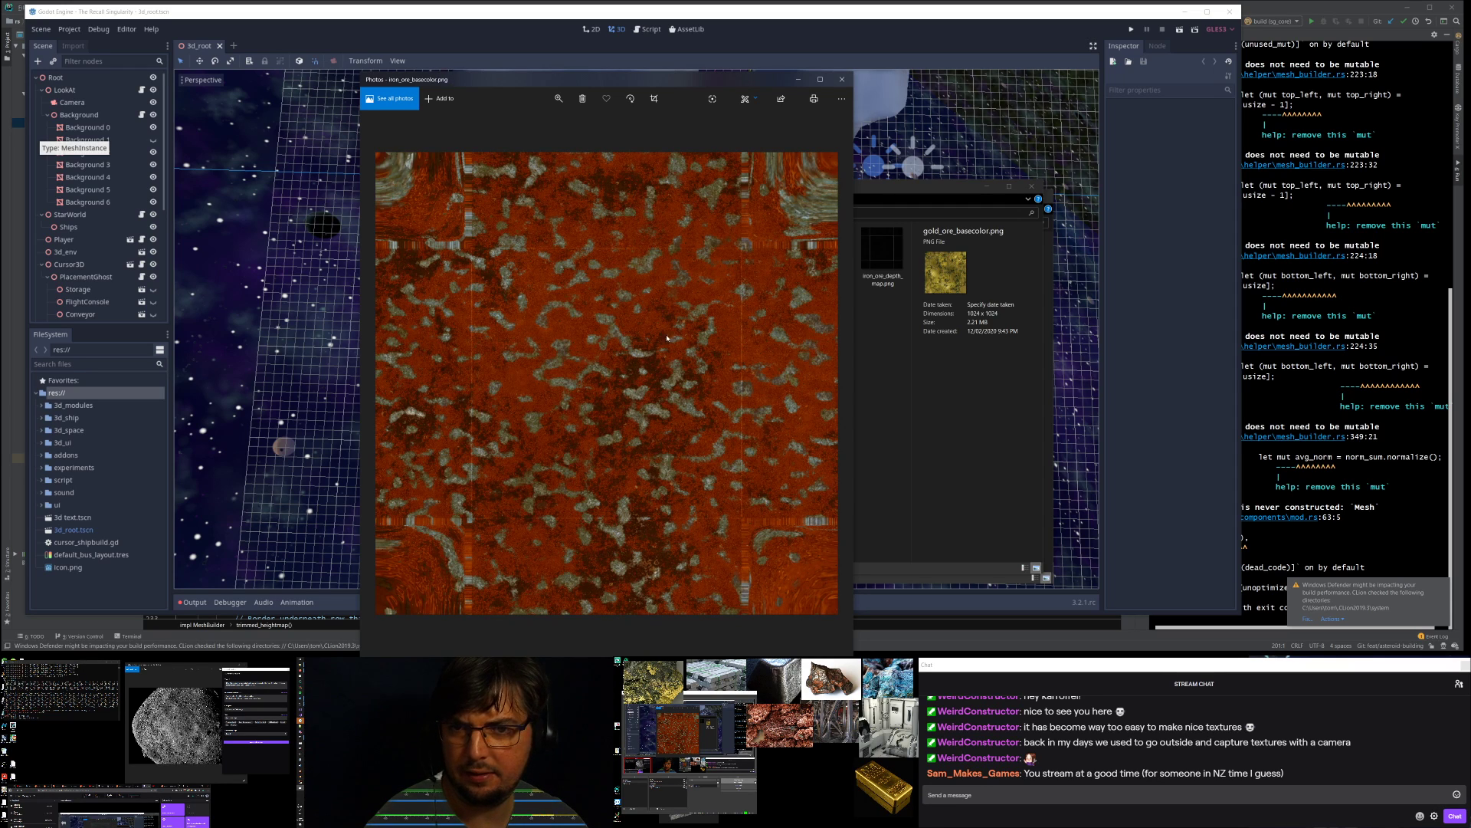
key("Right")
key("Right")
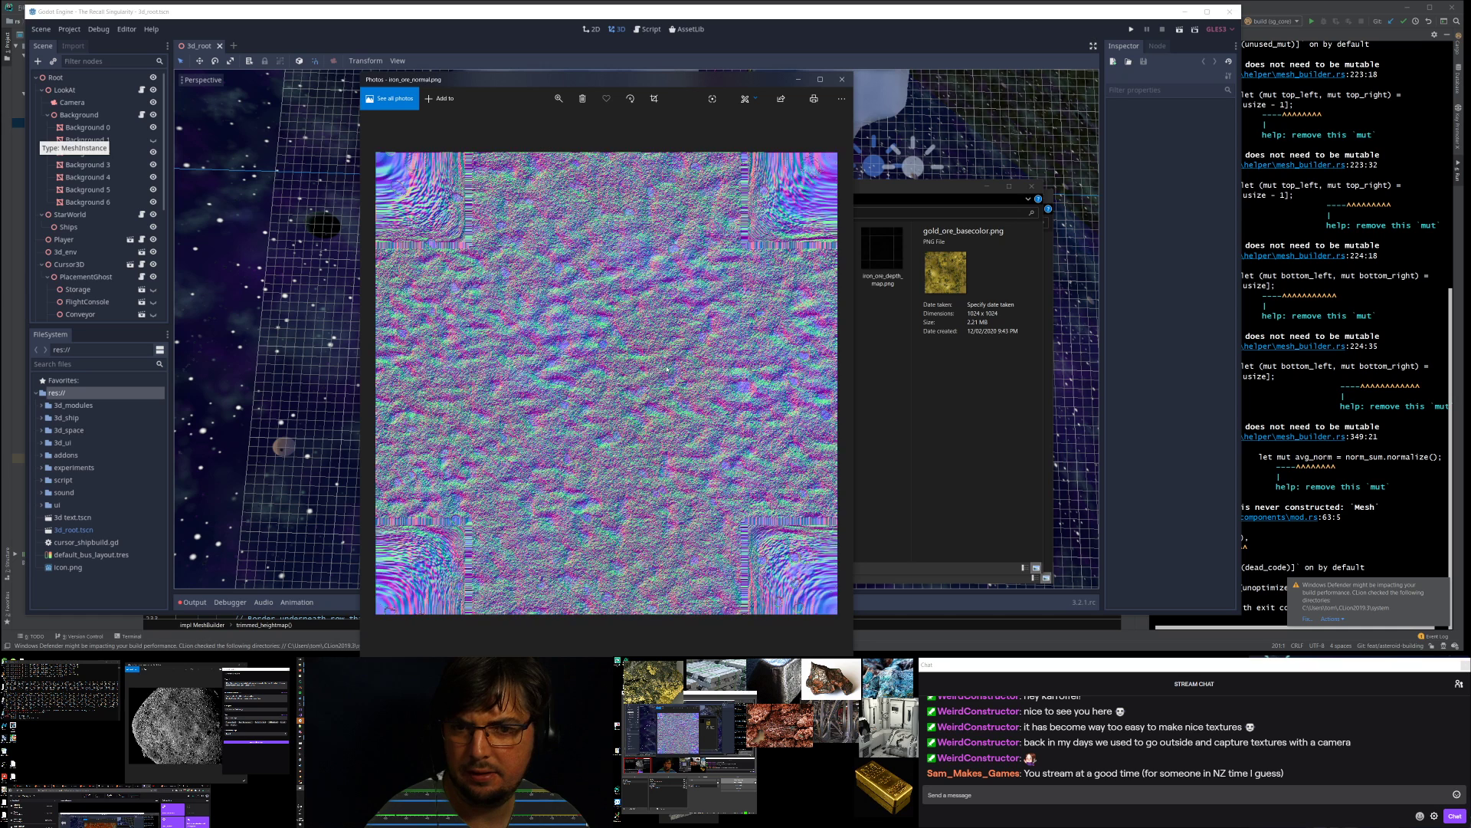
key("Right")
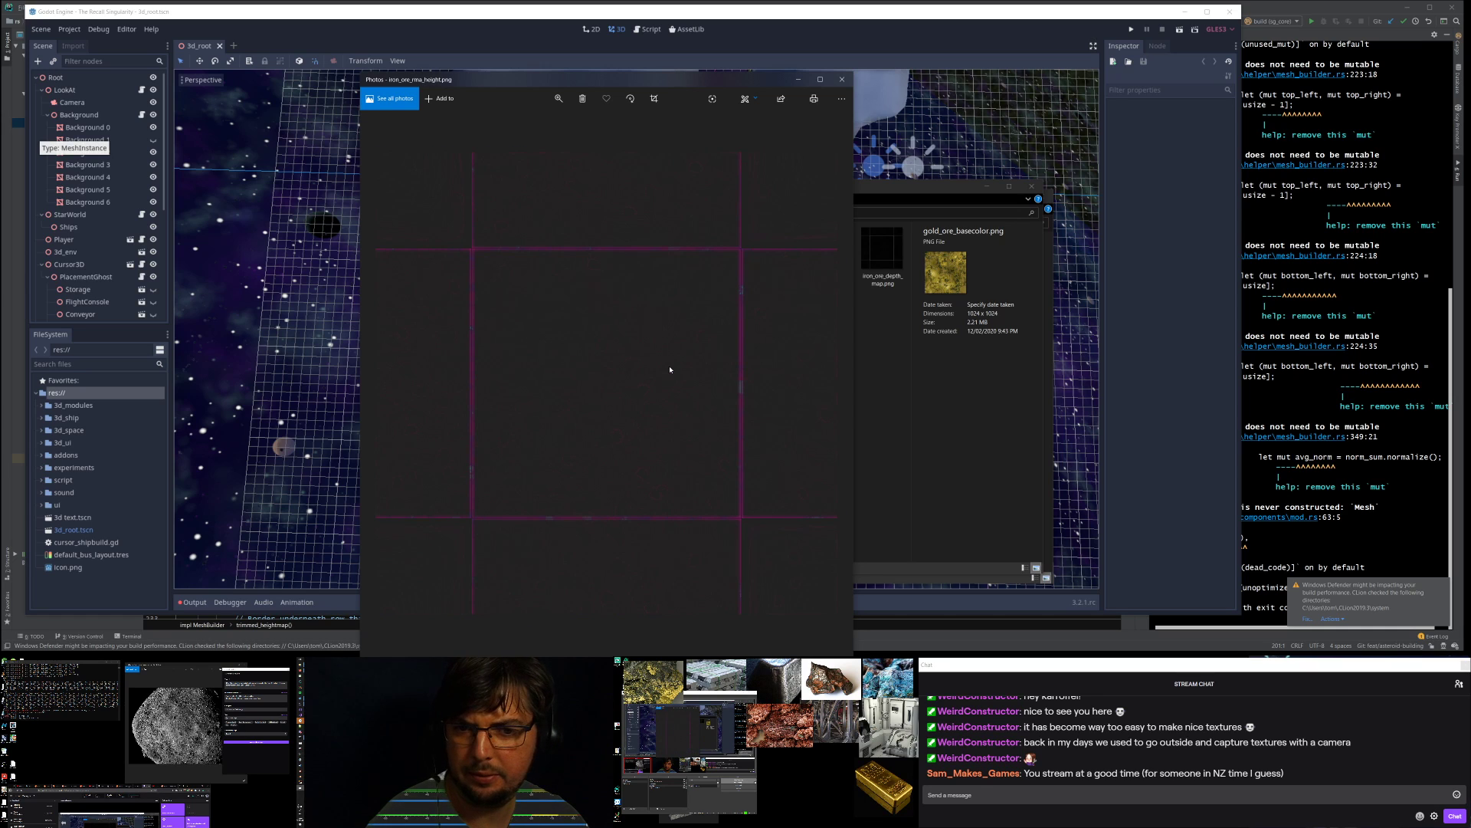
key("Right")
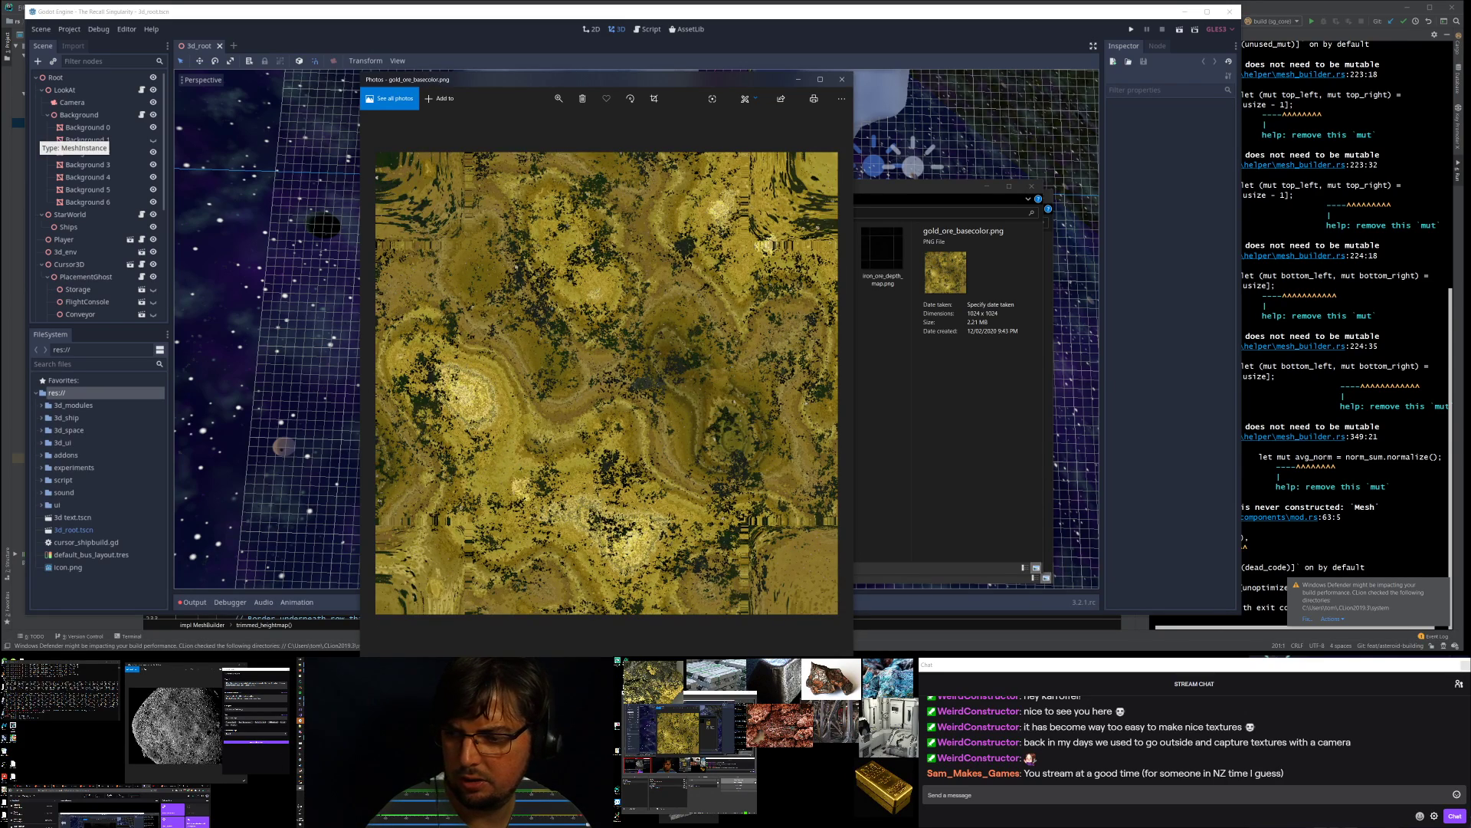
- Switch to Substance Designer, export plain_rock's selected outputs as PNG bitmaps, and close the export dialog
left_click(3, 322)
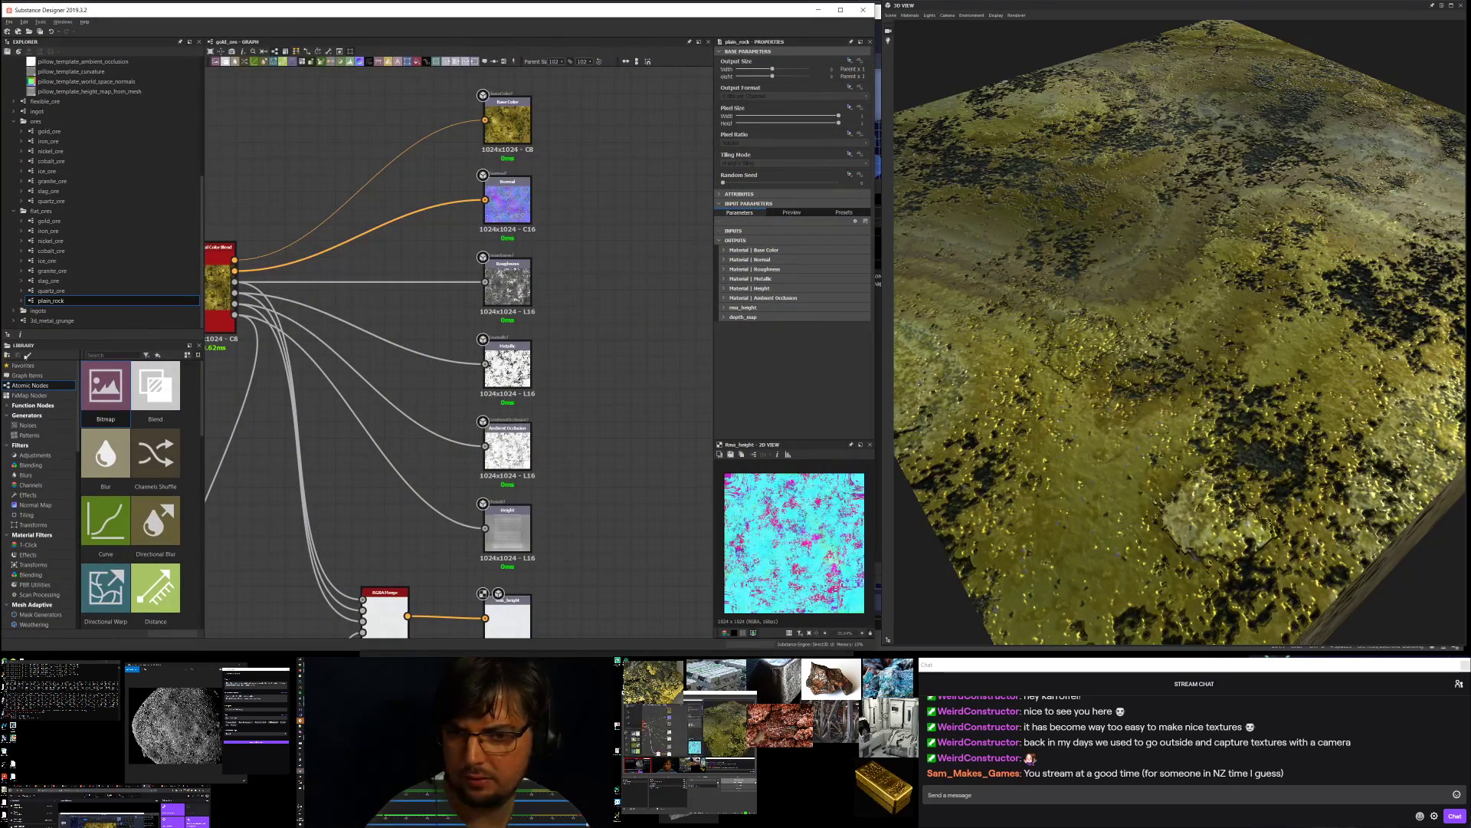
right_click(66, 303)
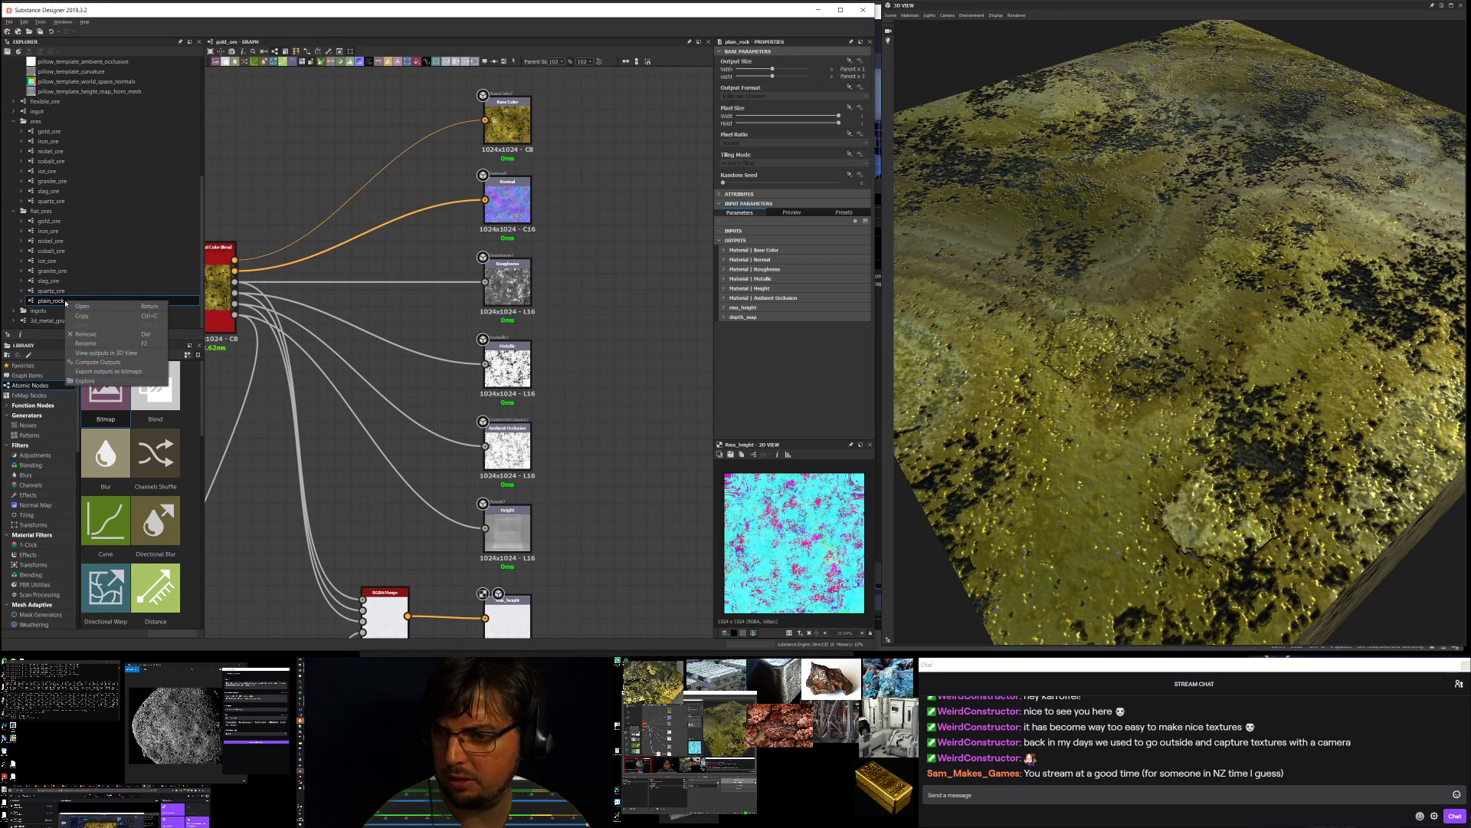
left_click(126, 373)
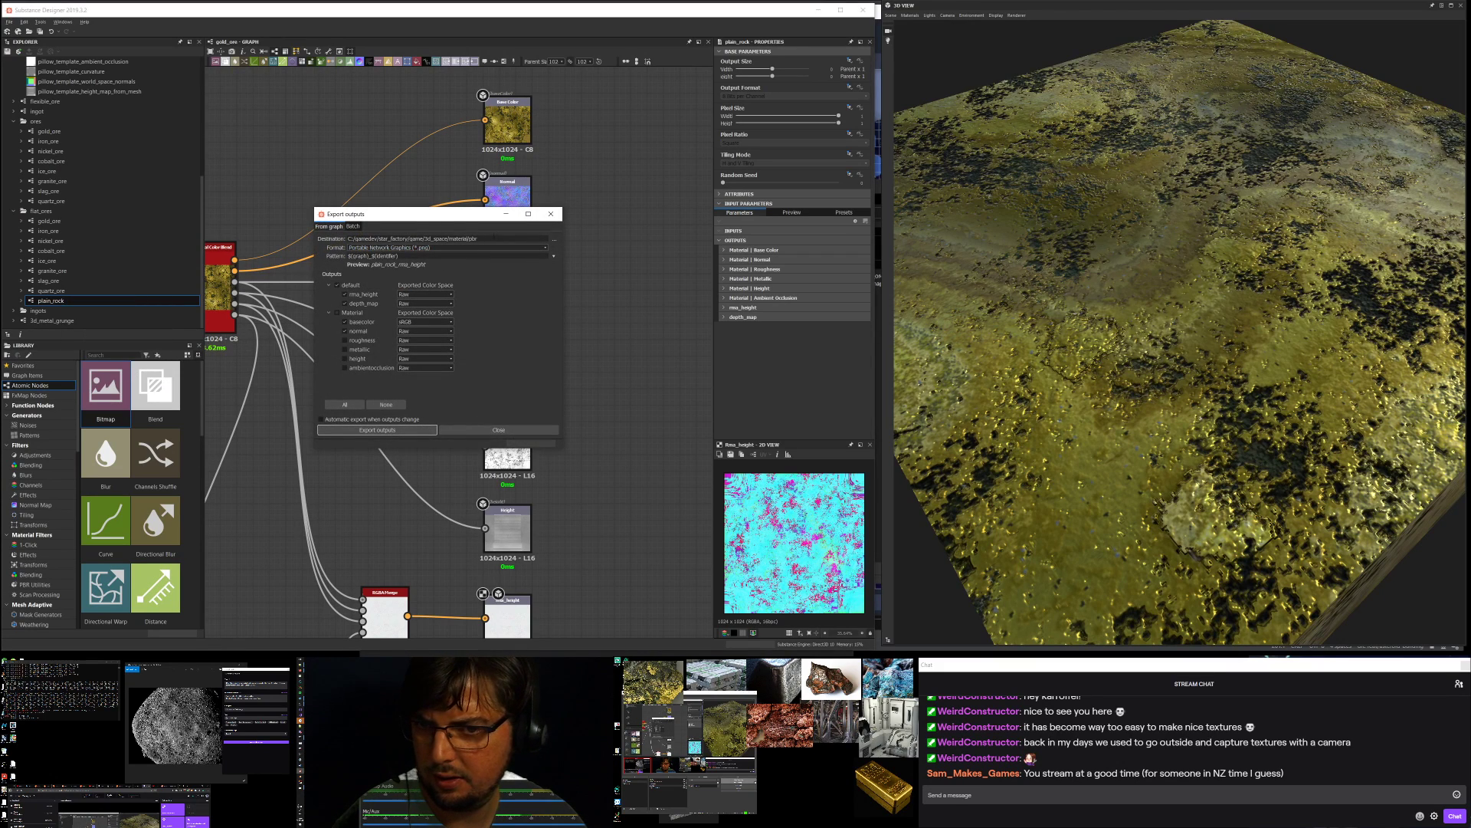
left_click(377, 430)
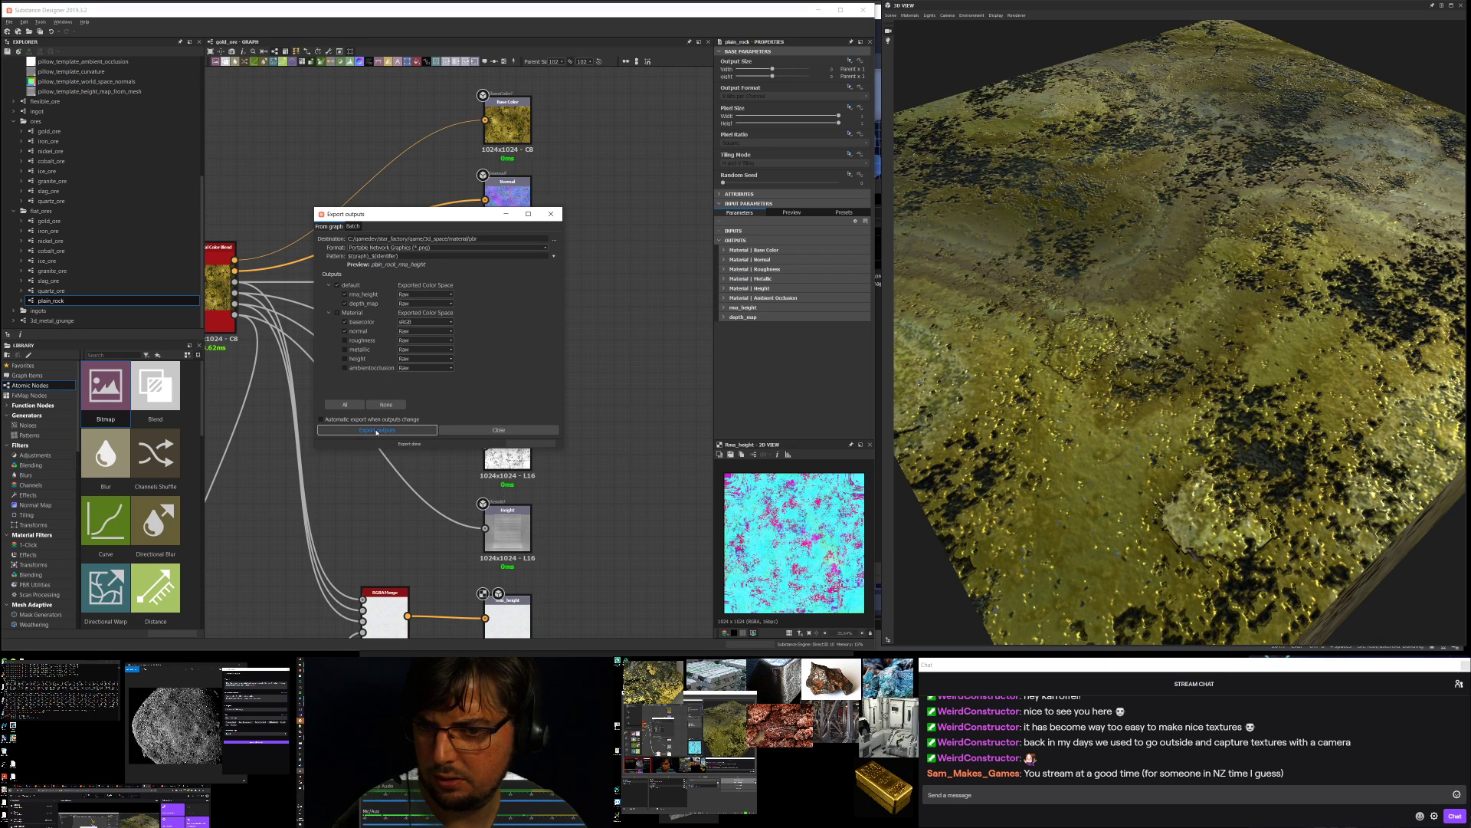
left_click(551, 214)
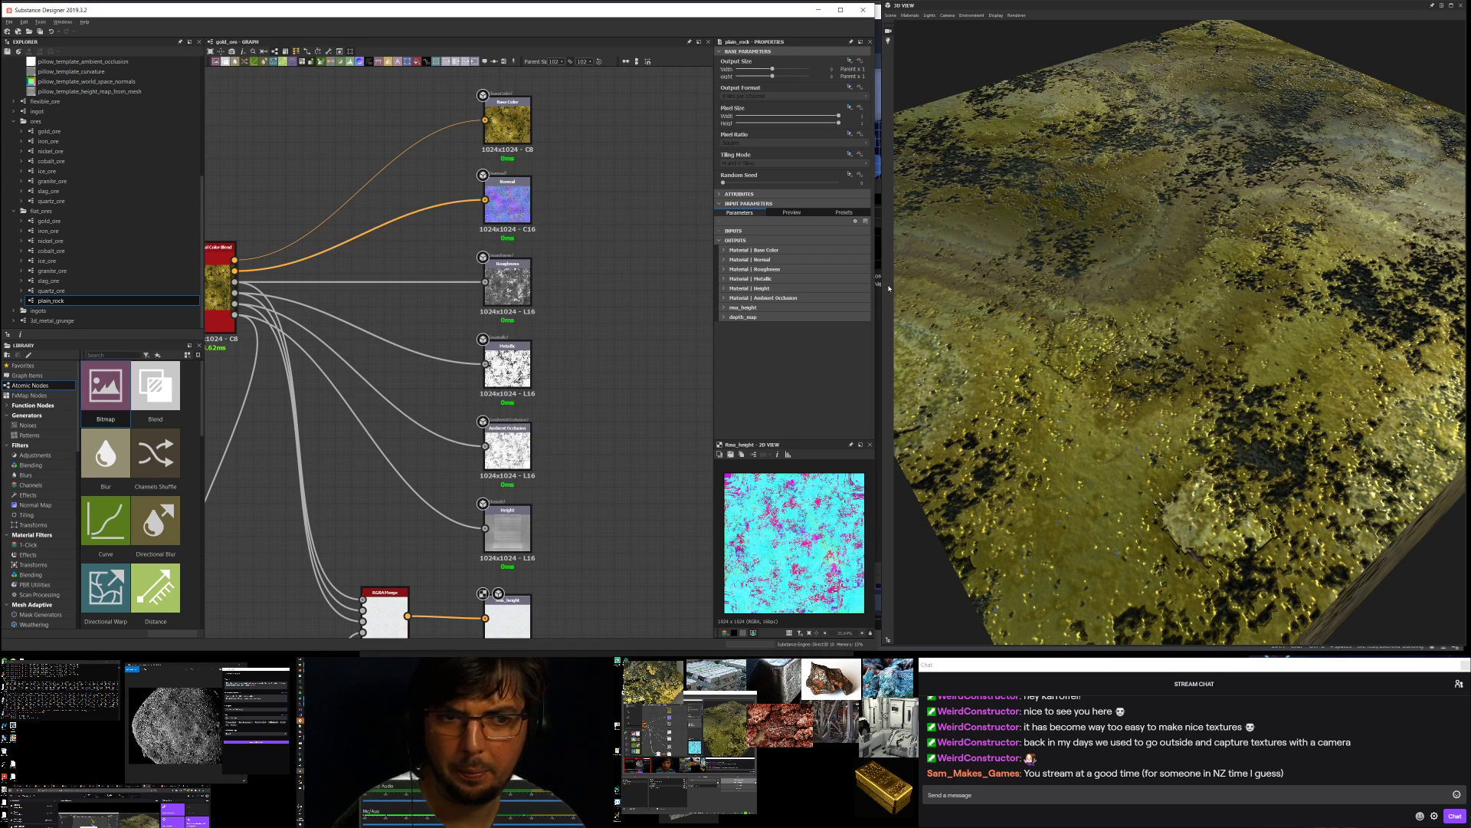
- Switch to the File Explorer window showing the pbr/flat folder and to Godot to check for the exported plain_rock images
left_click(819, 9)
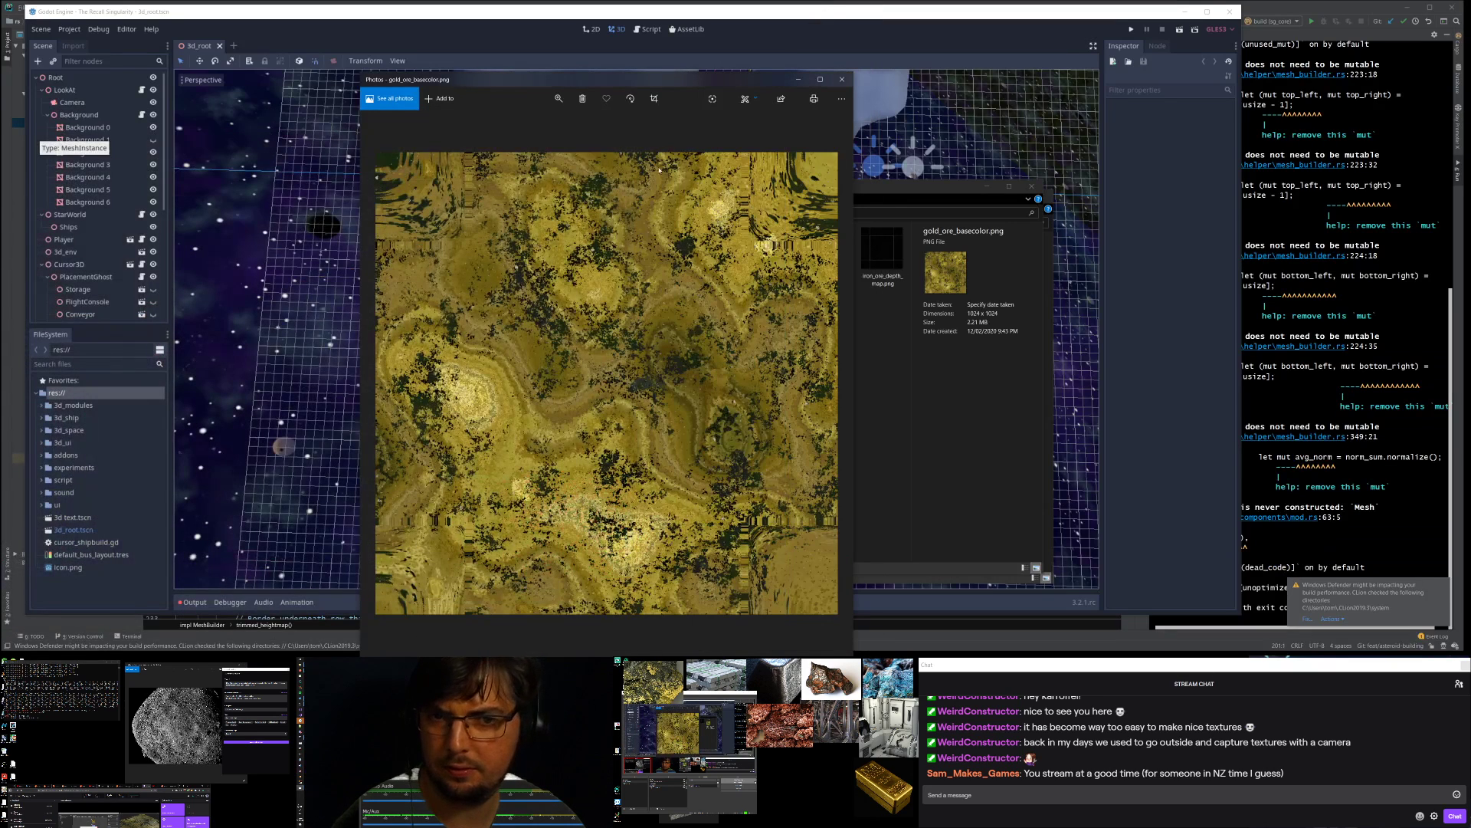
left_click(867, 315)
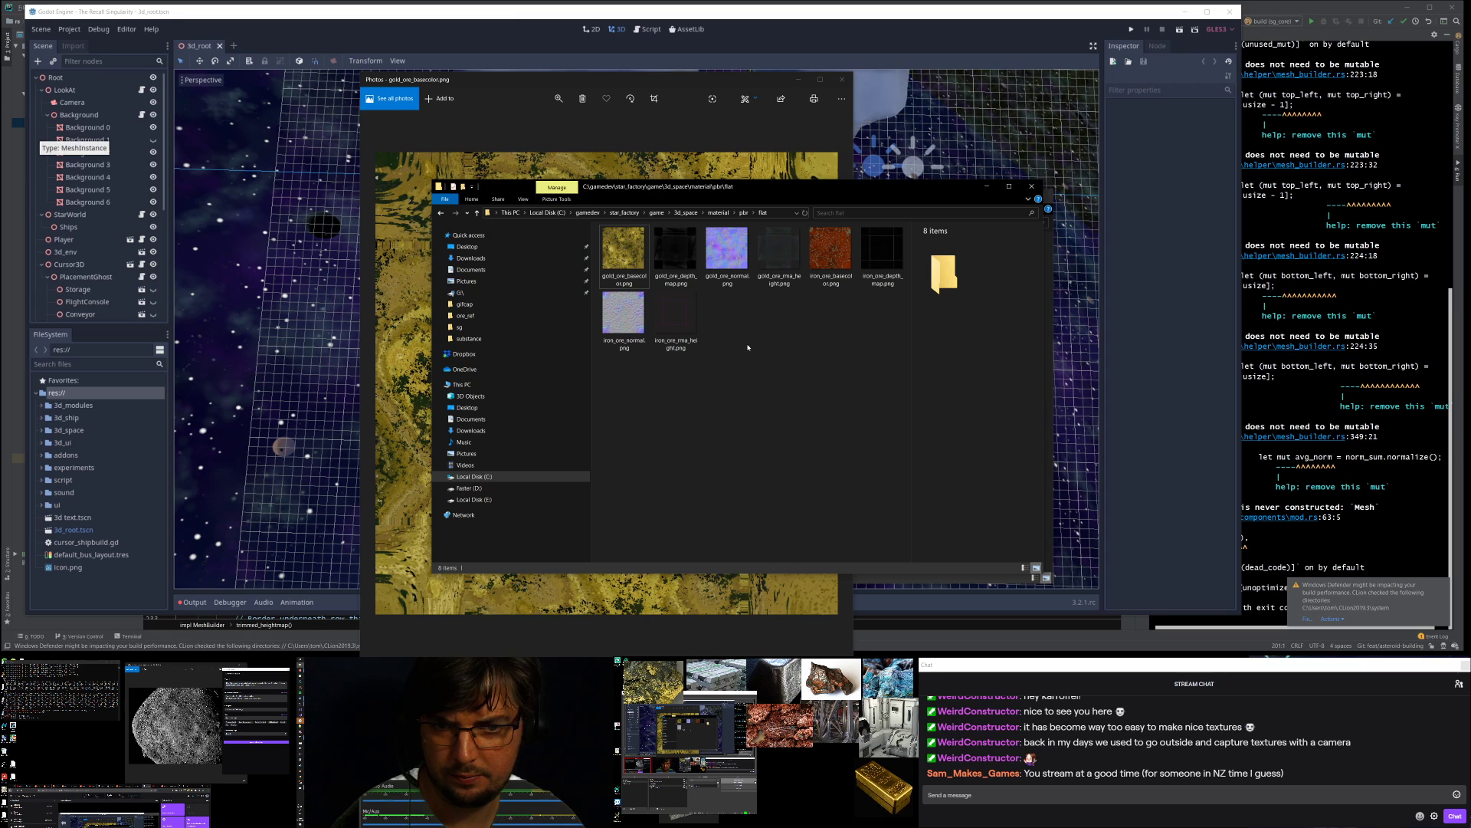
left_click(716, 35)
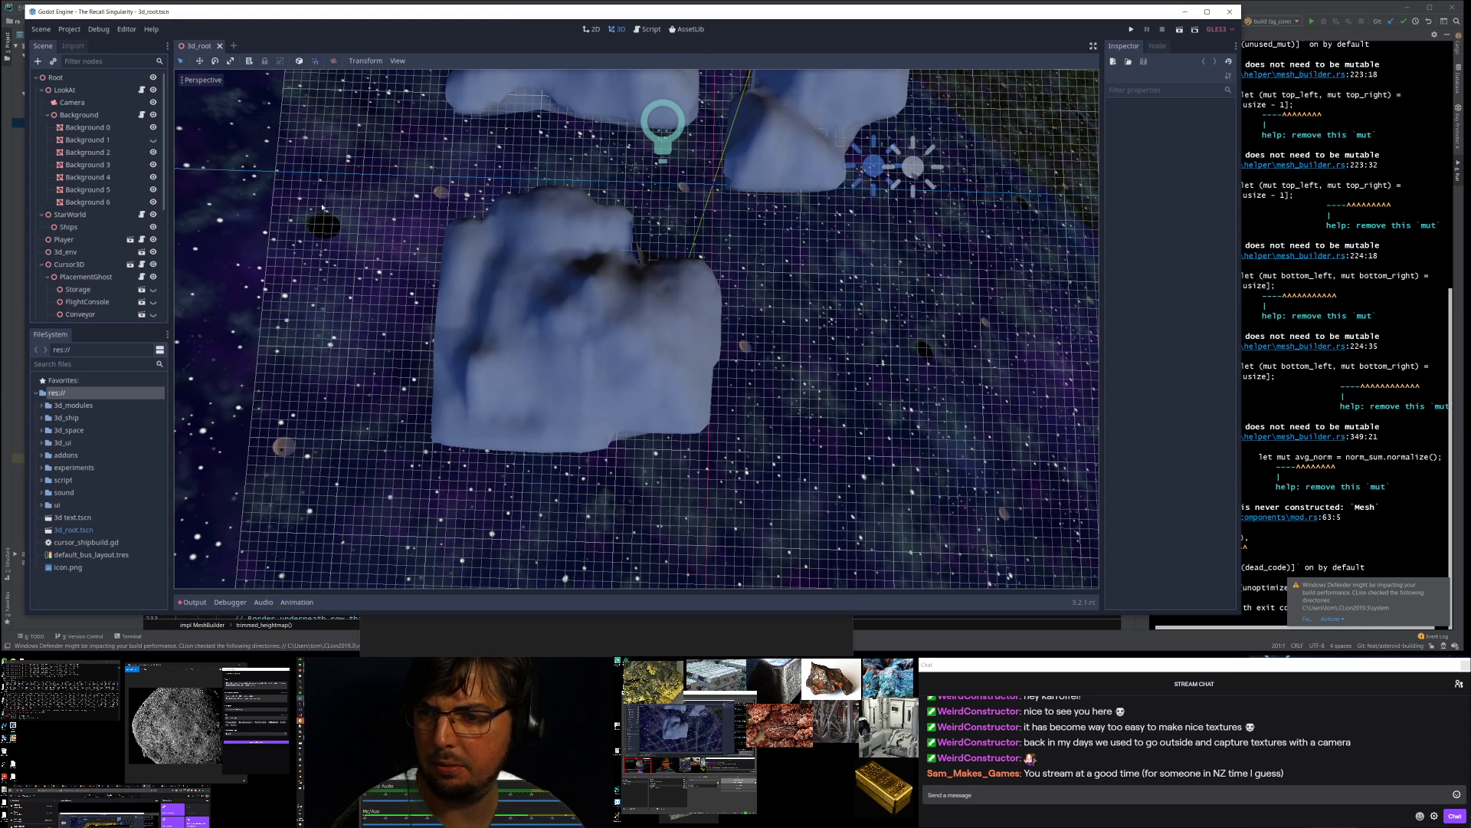
key("alt+Tab")
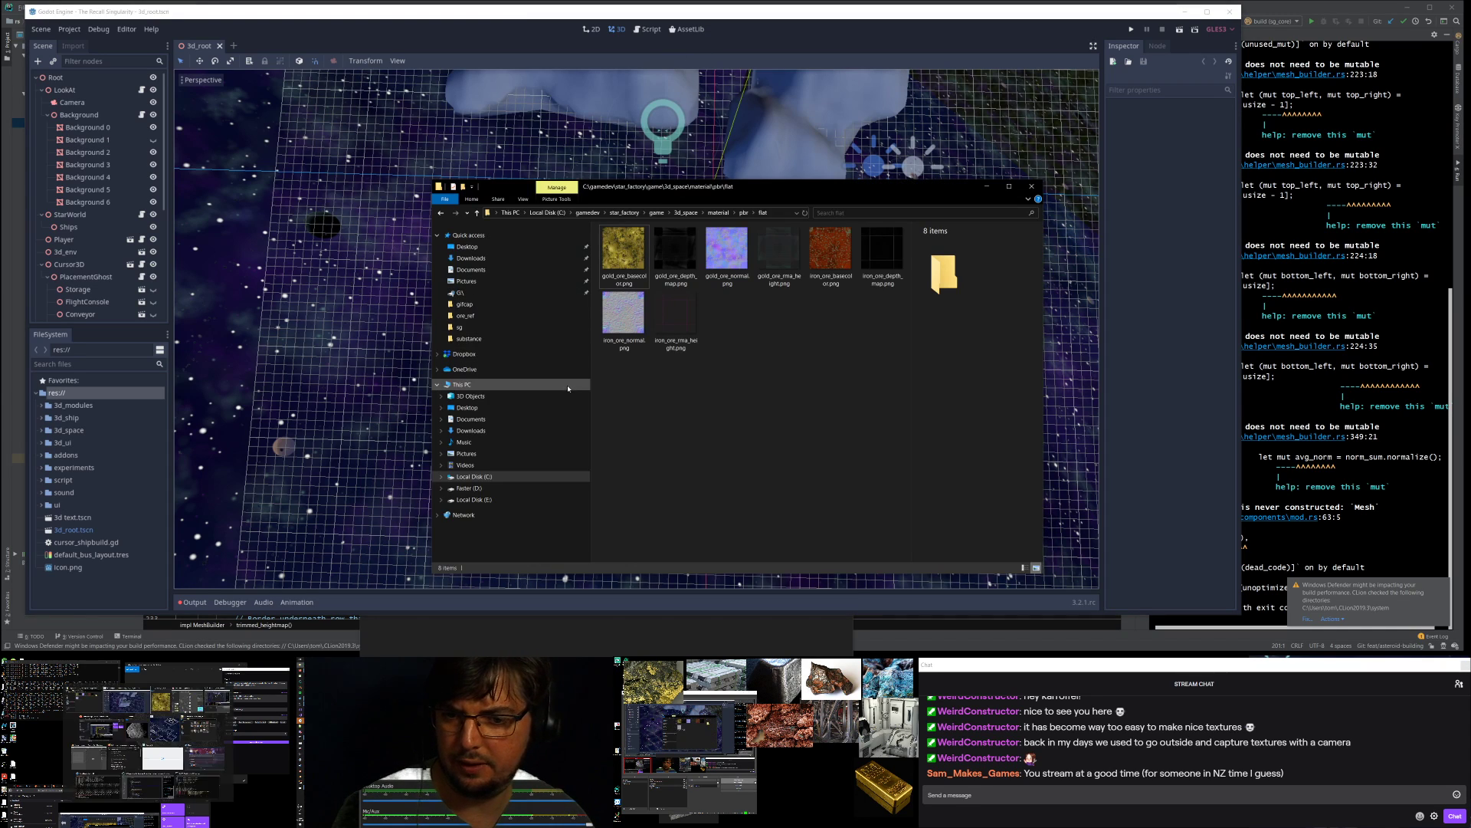
key("alt+Tab")
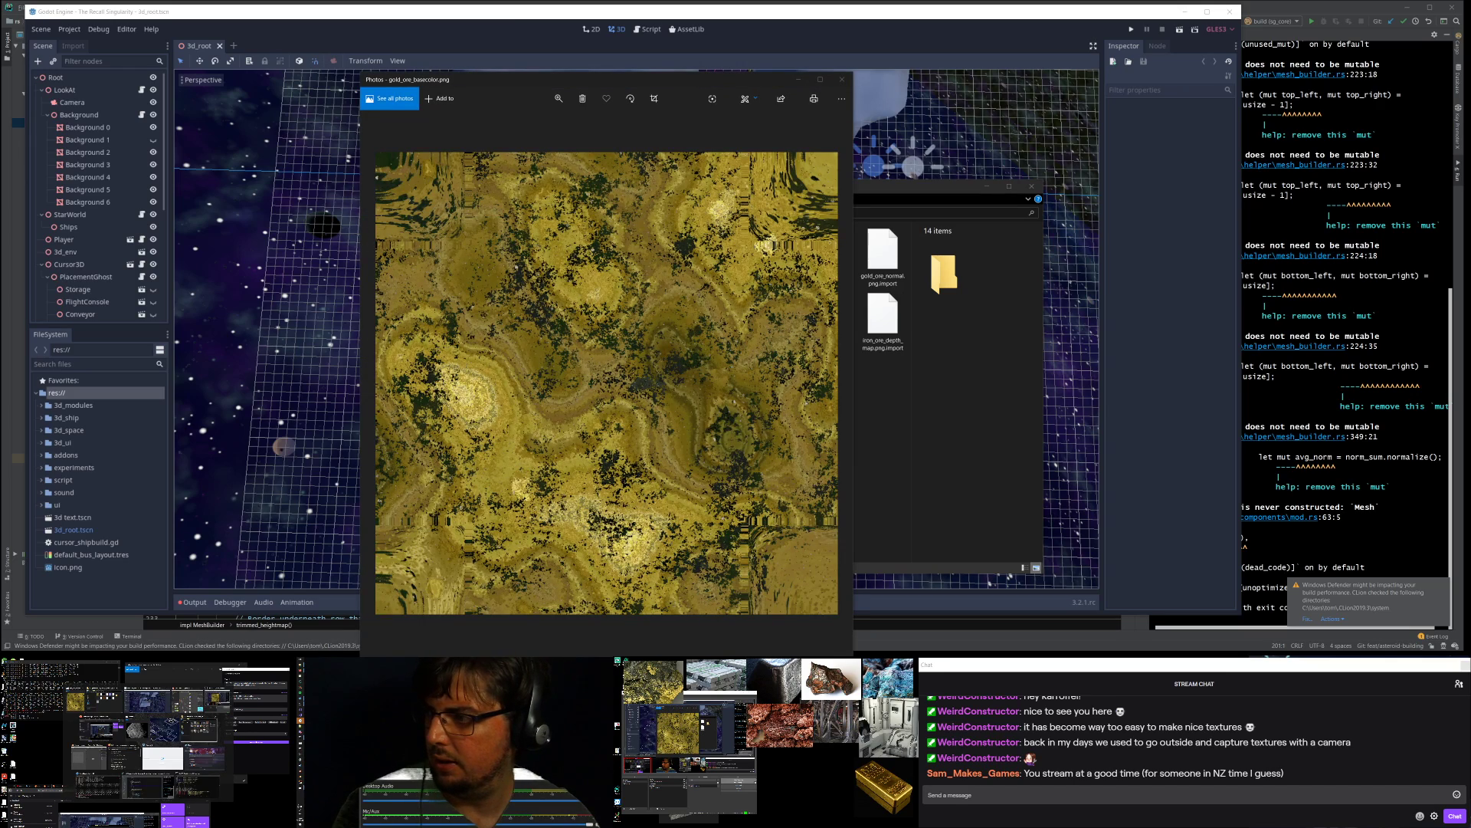
- Return to Substance Designer and reopen the bitmap export settings for the plain_rock graph
key("alt+Tab")
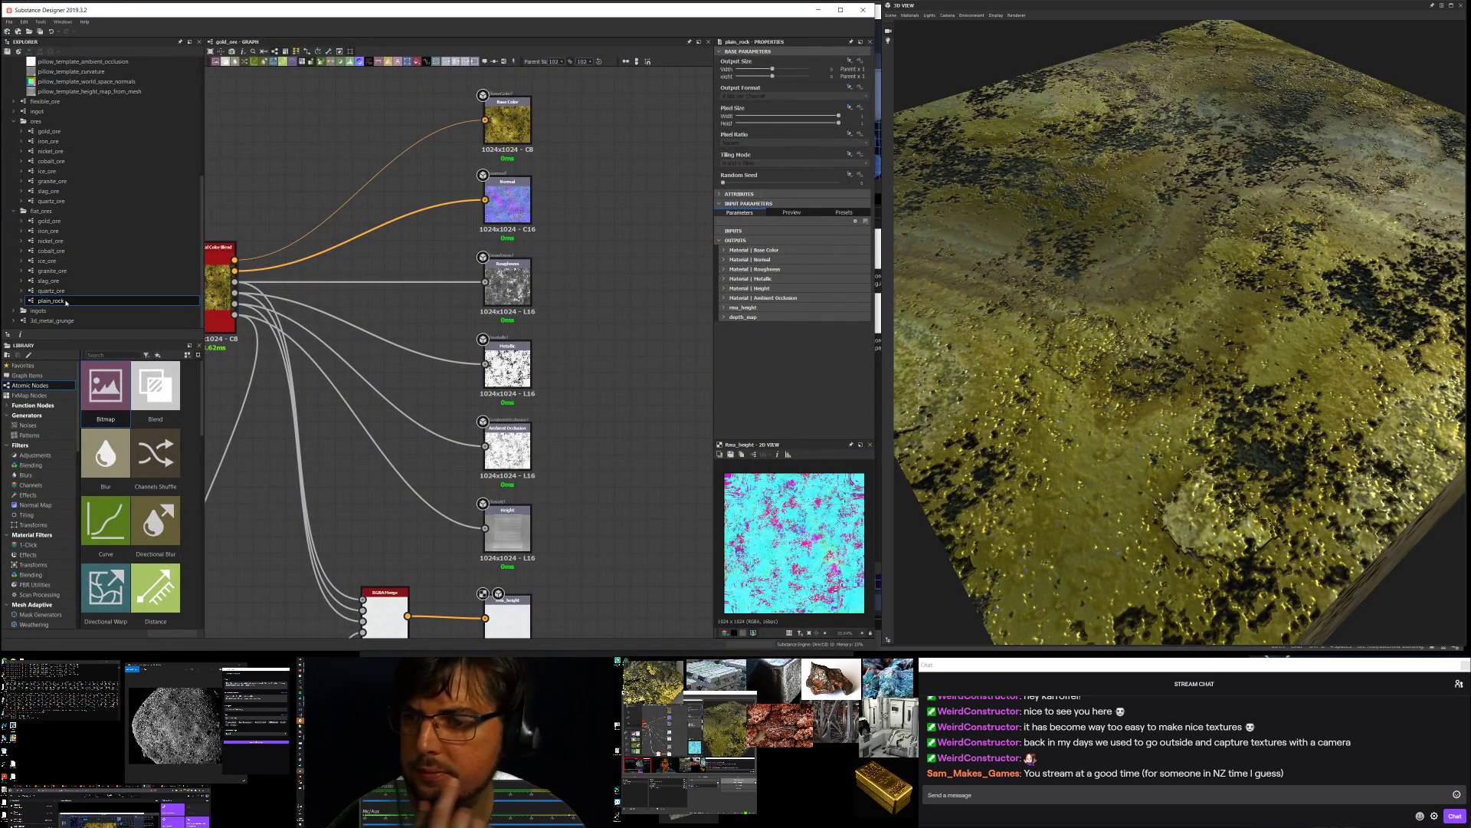
right_click(68, 302)
left_click(109, 371)
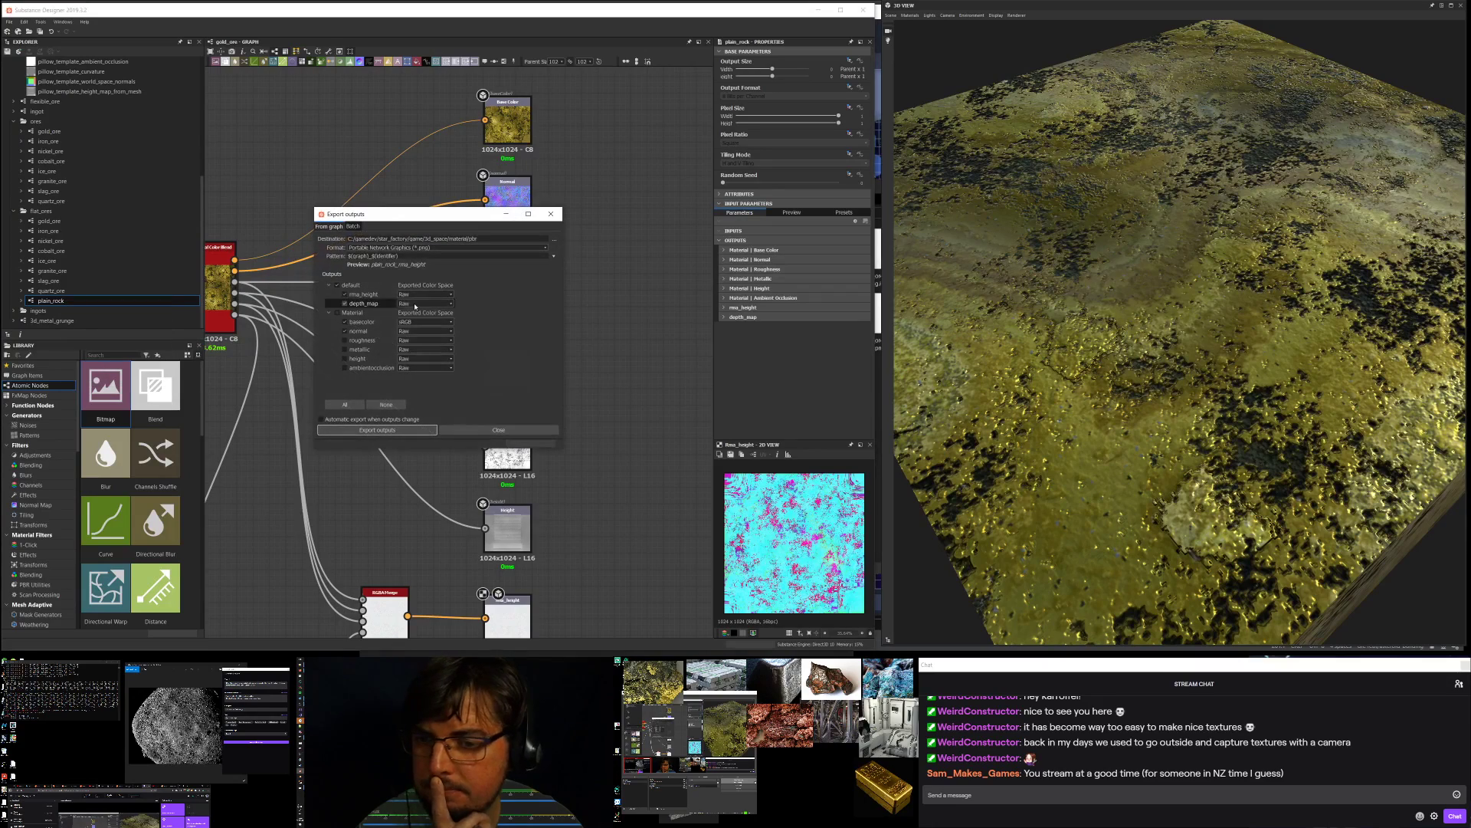